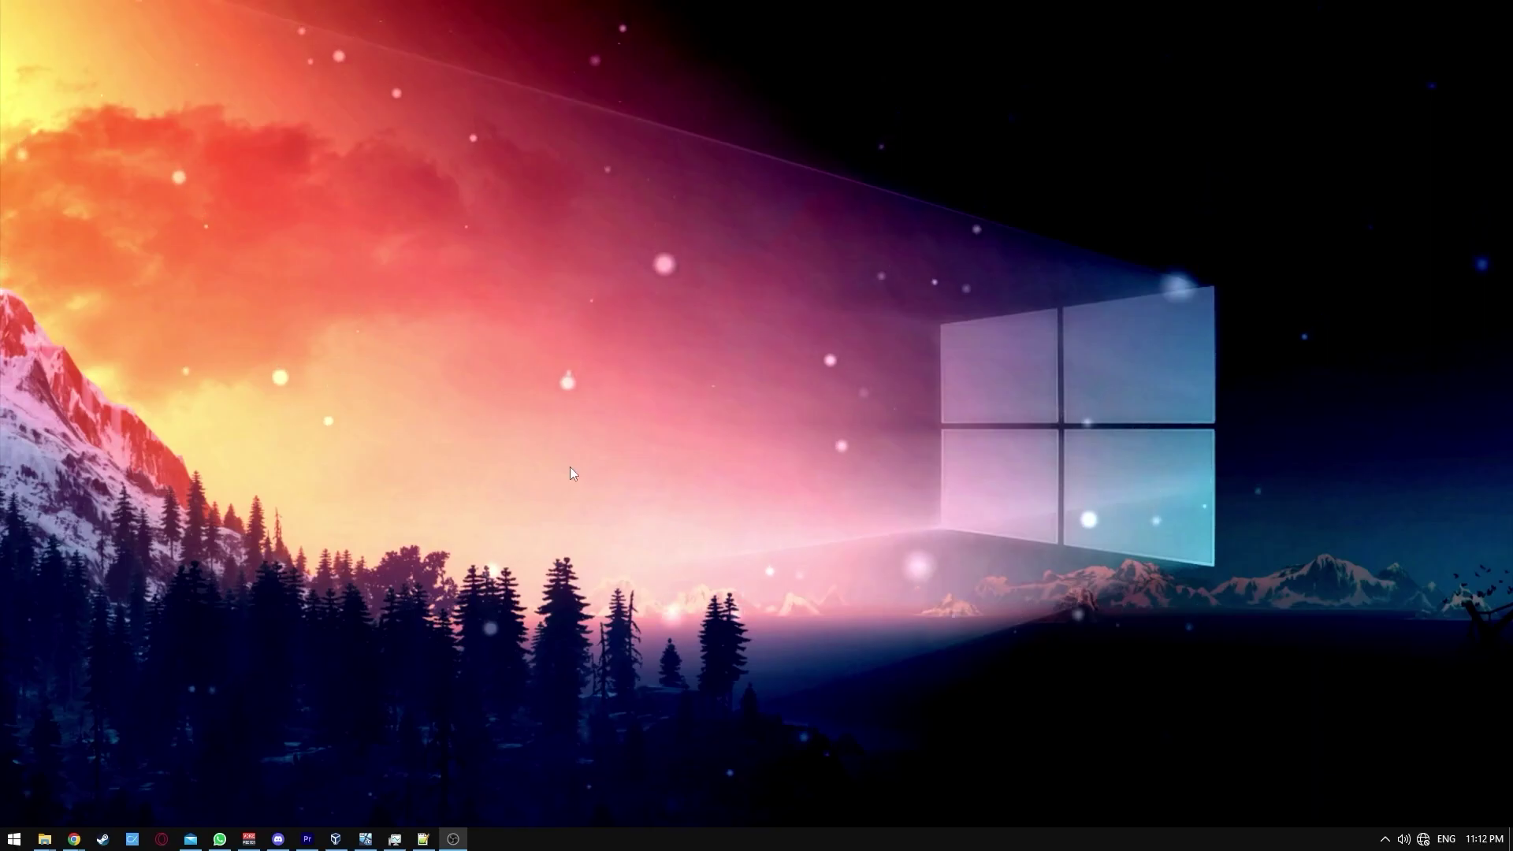
# Open the Windows Update settings and check for available updates
pyautogui.press('super')
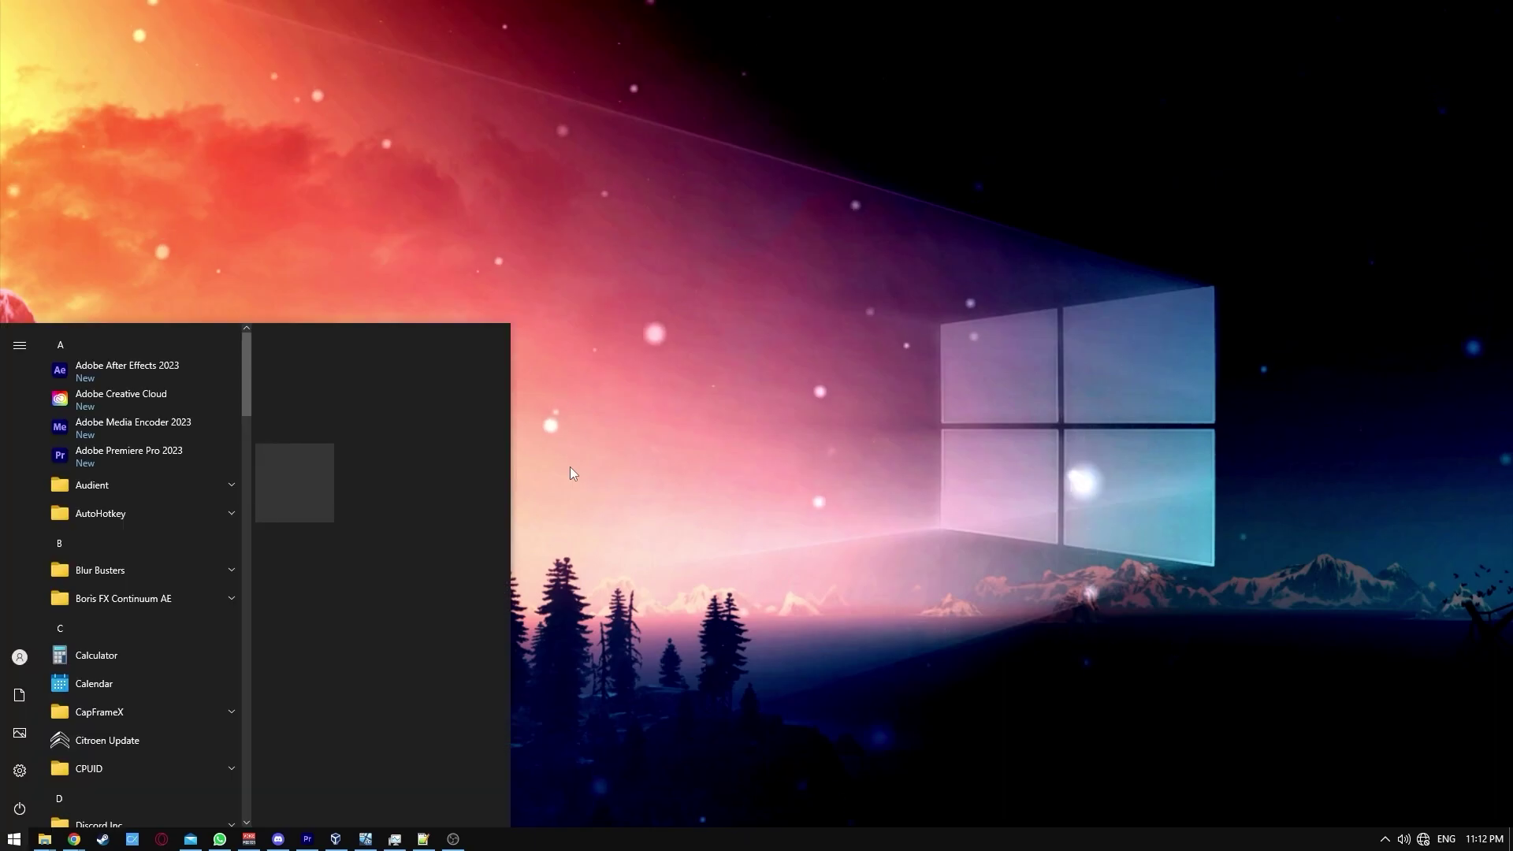
pyautogui.write('update')
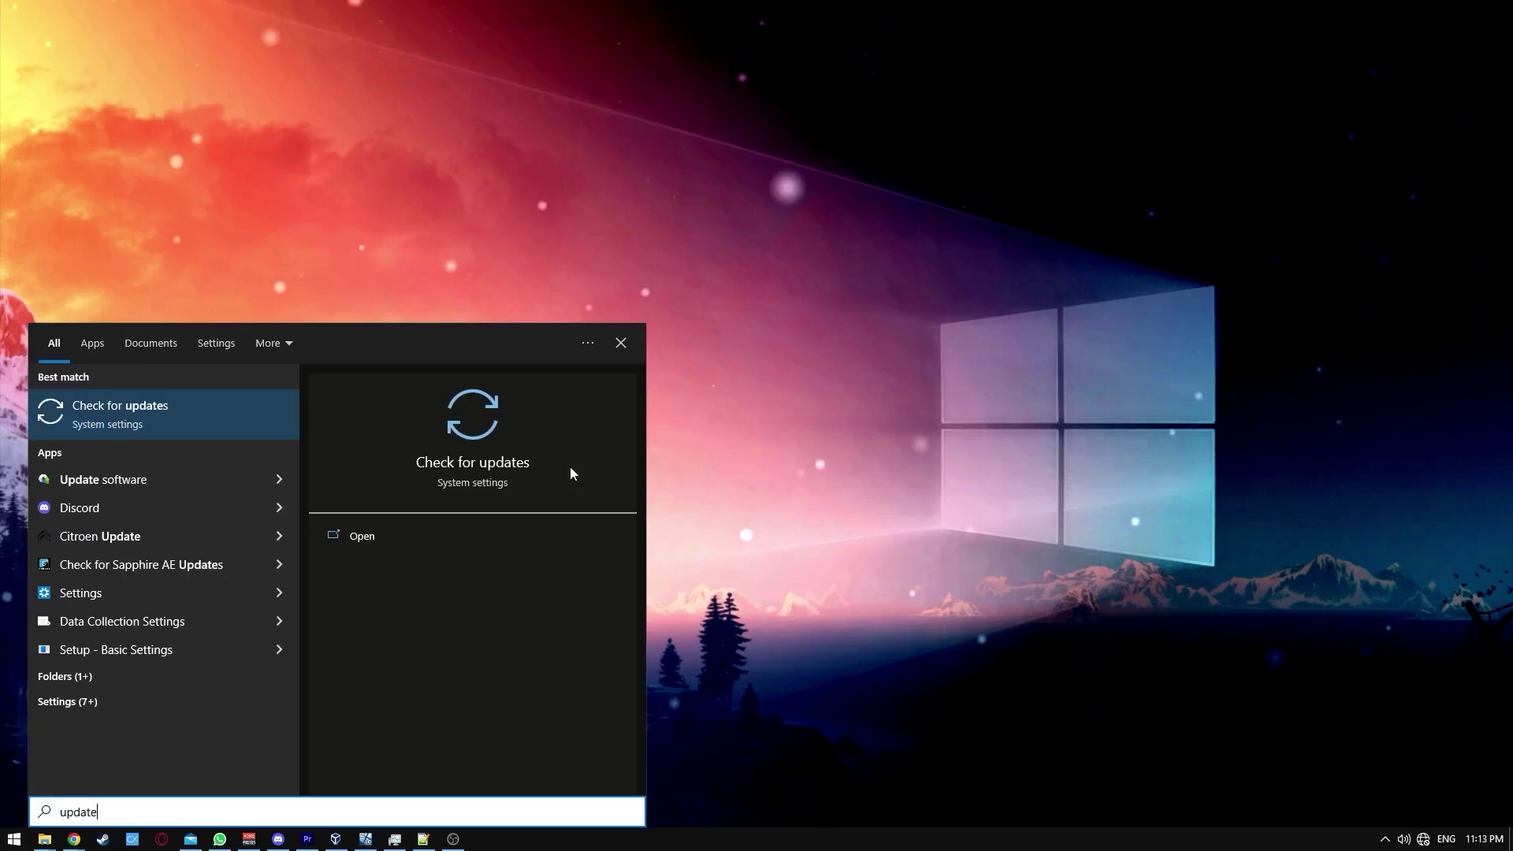
pyautogui.press('Return')
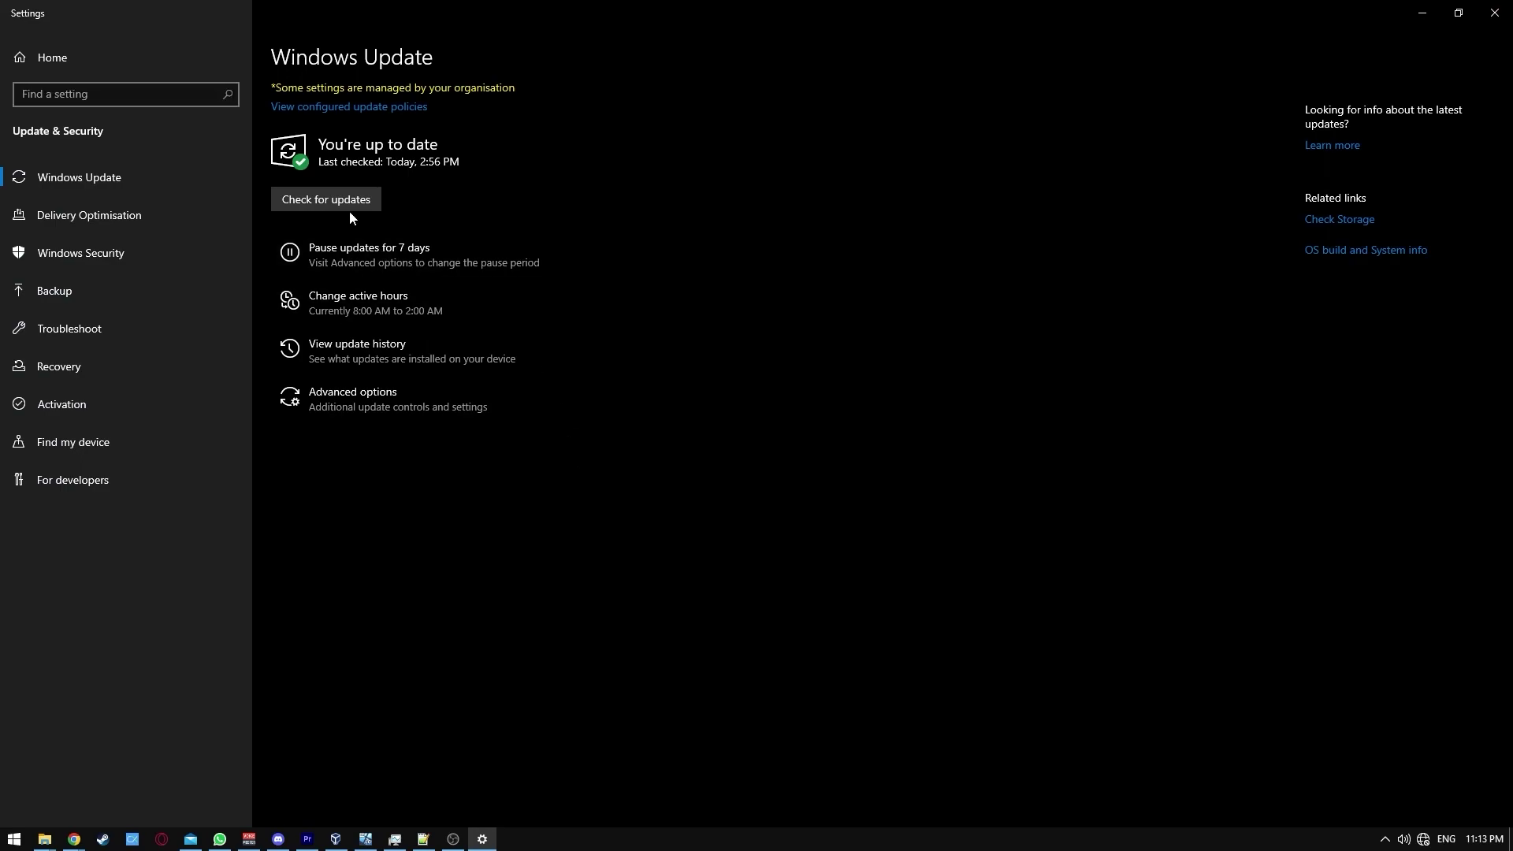
pyautogui.click(349, 209)
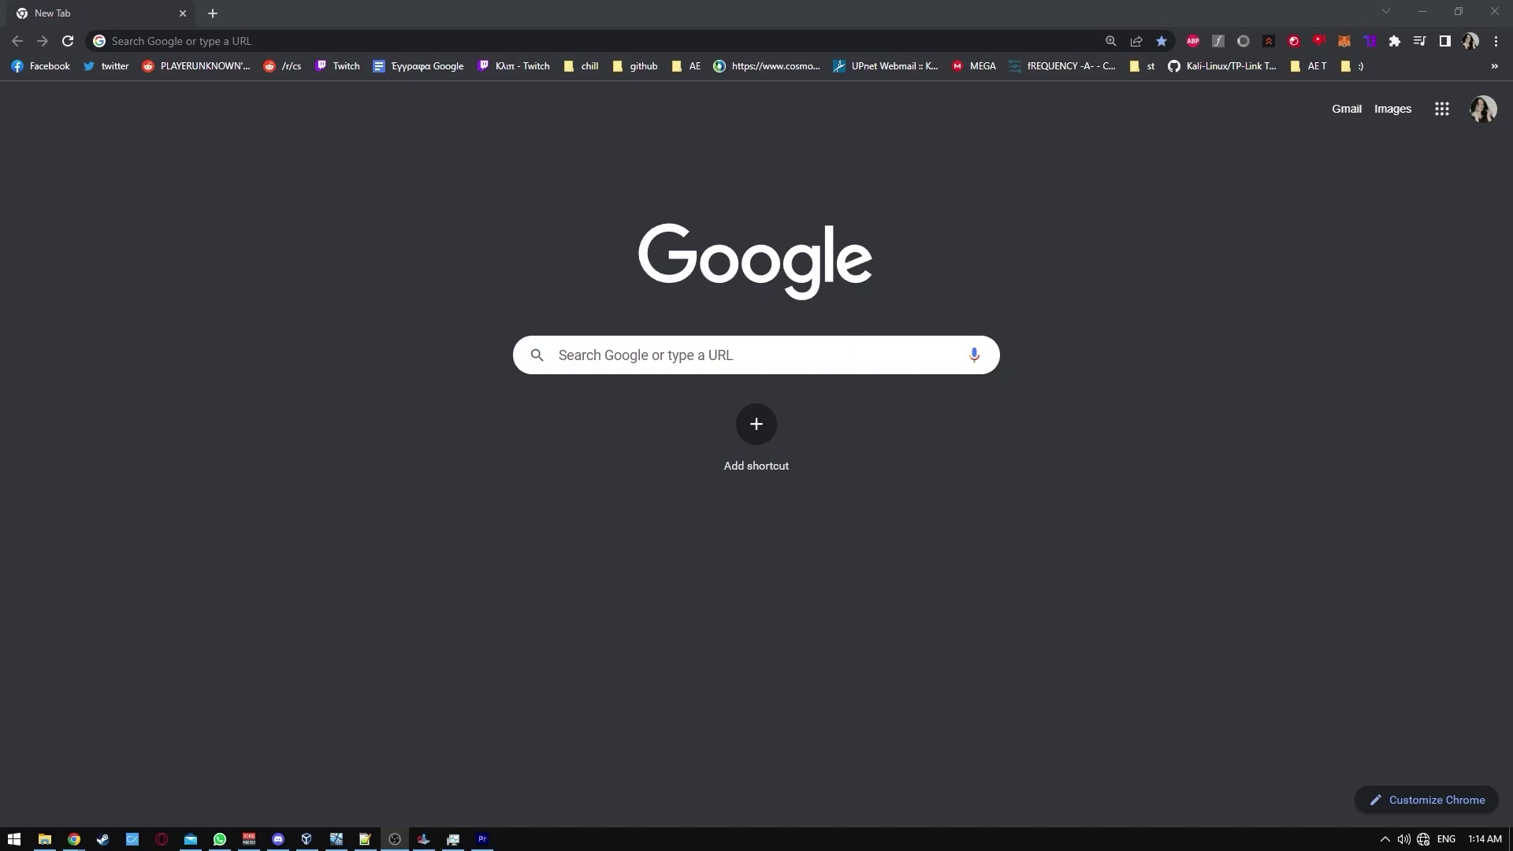
# In Chrome, go to the copied Malwarebytes download address, run the downloaded MBSetup installer and complete the Malwarebytes installation
pyautogui.rightClick(191, 38)
pyautogui.click(286, 160)
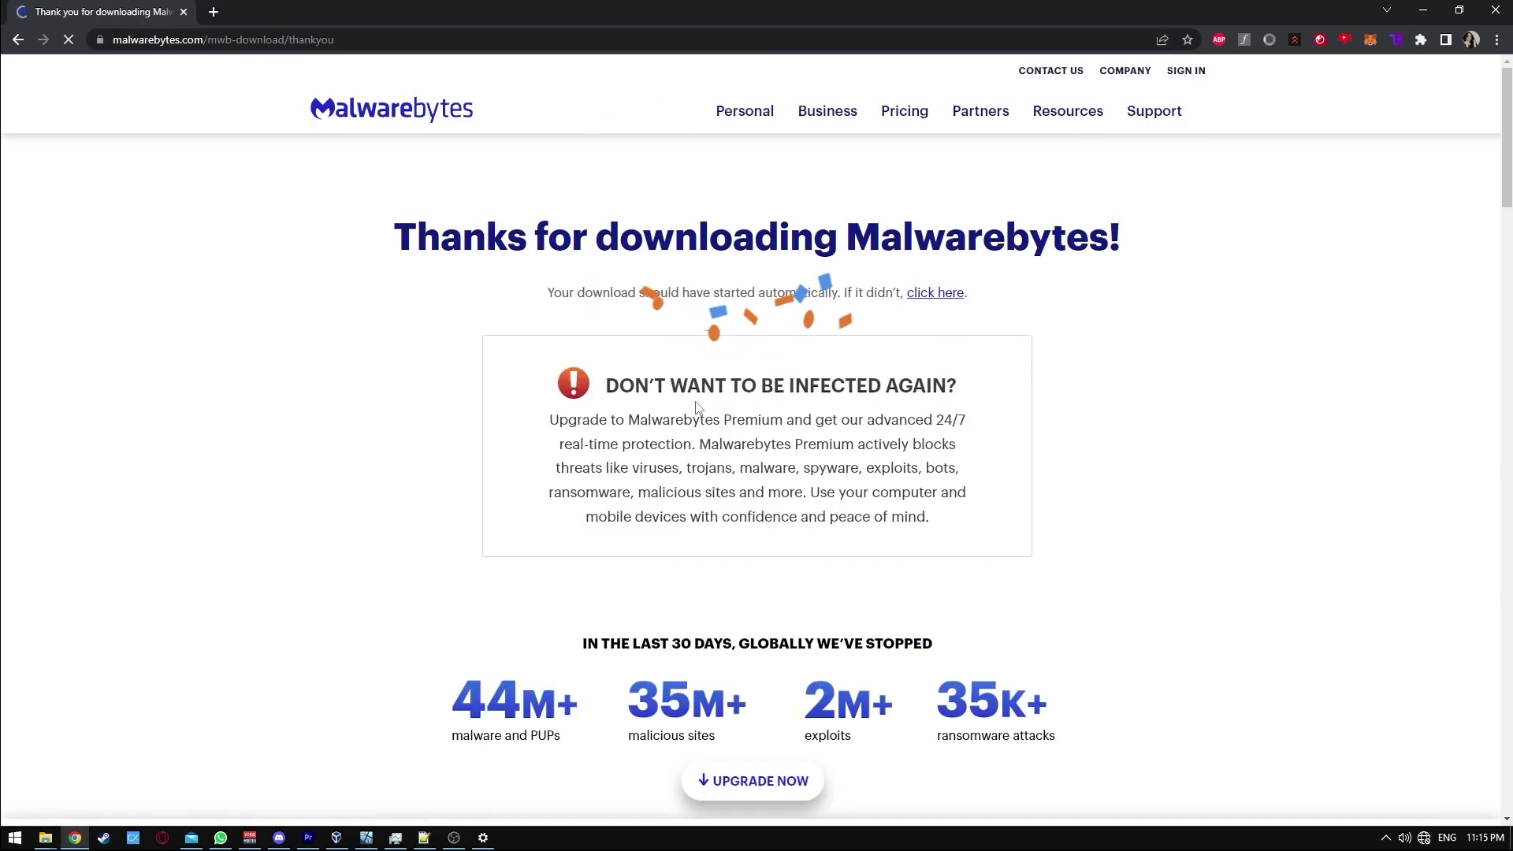
pyautogui.click(69, 796)
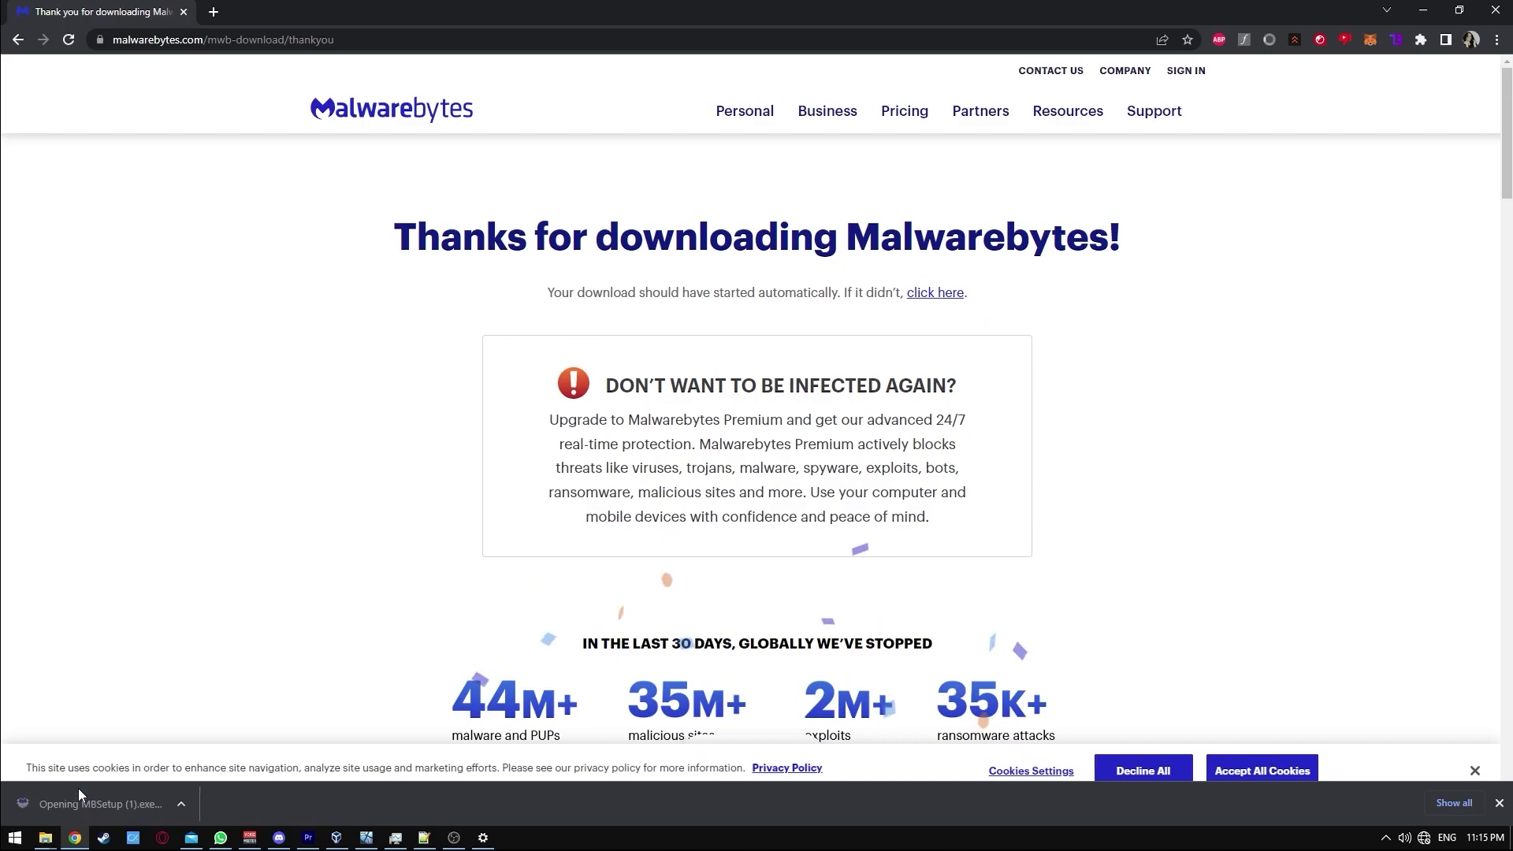
pyautogui.click(756, 474)
pyautogui.click(737, 545)
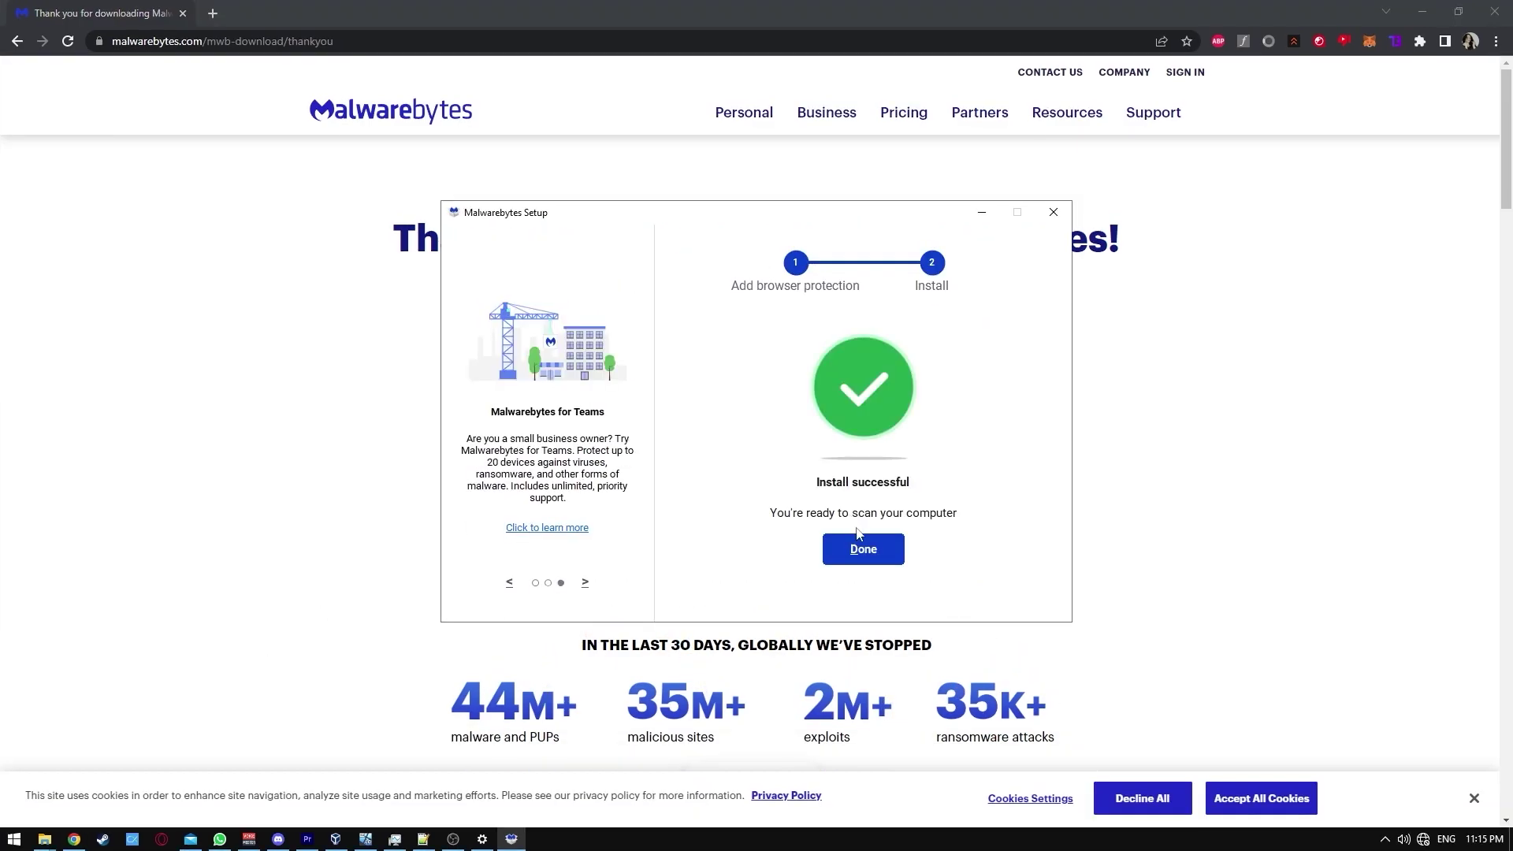
pyautogui.click(855, 547)
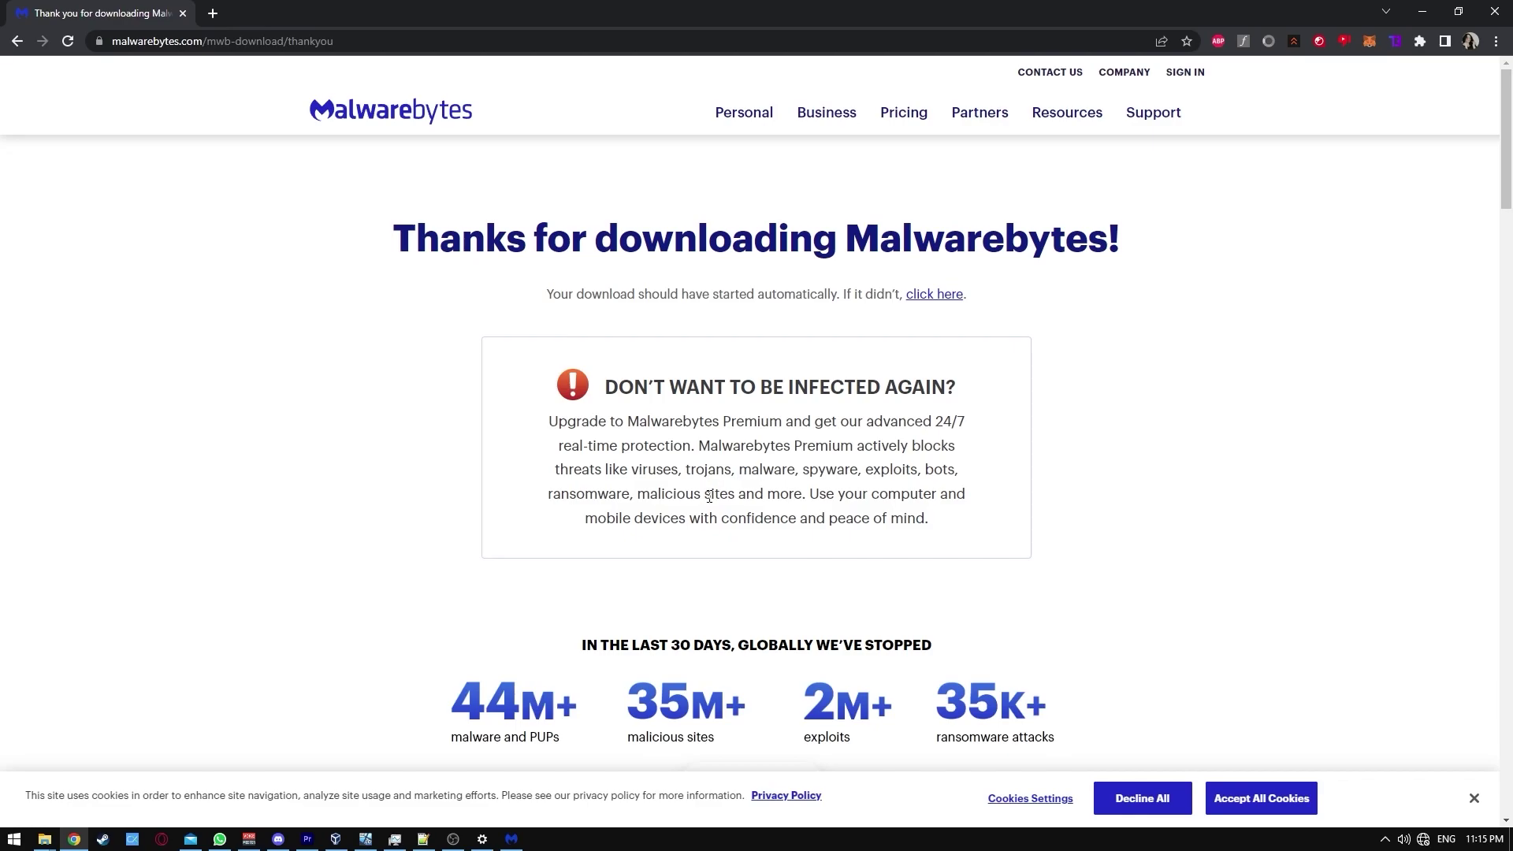
# Run a Malwarebytes threat scan of the computer and close the scan summary
pyautogui.click(736, 623)
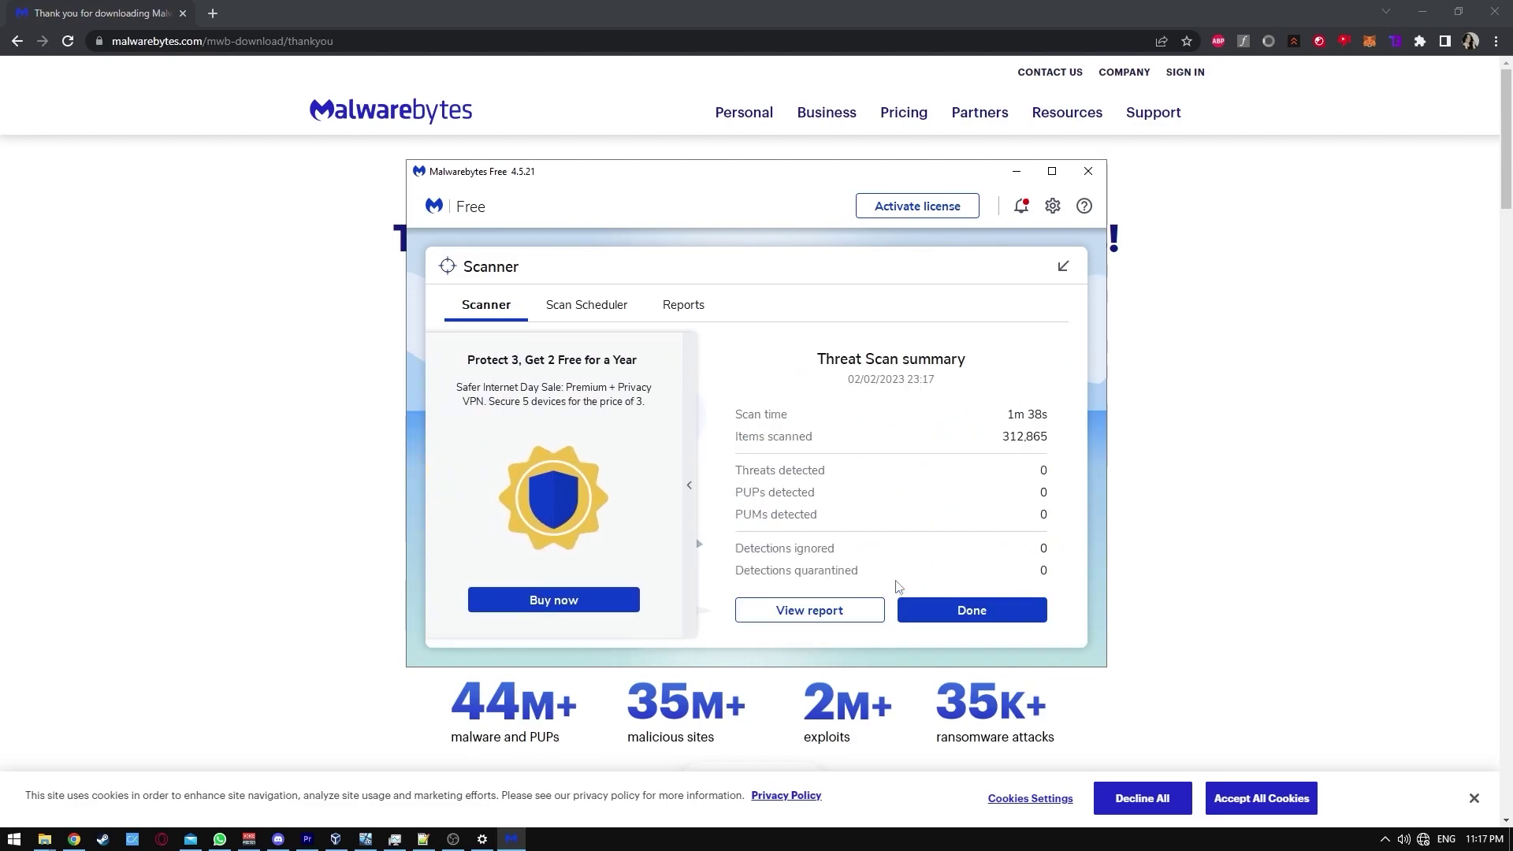
pyautogui.click(927, 608)
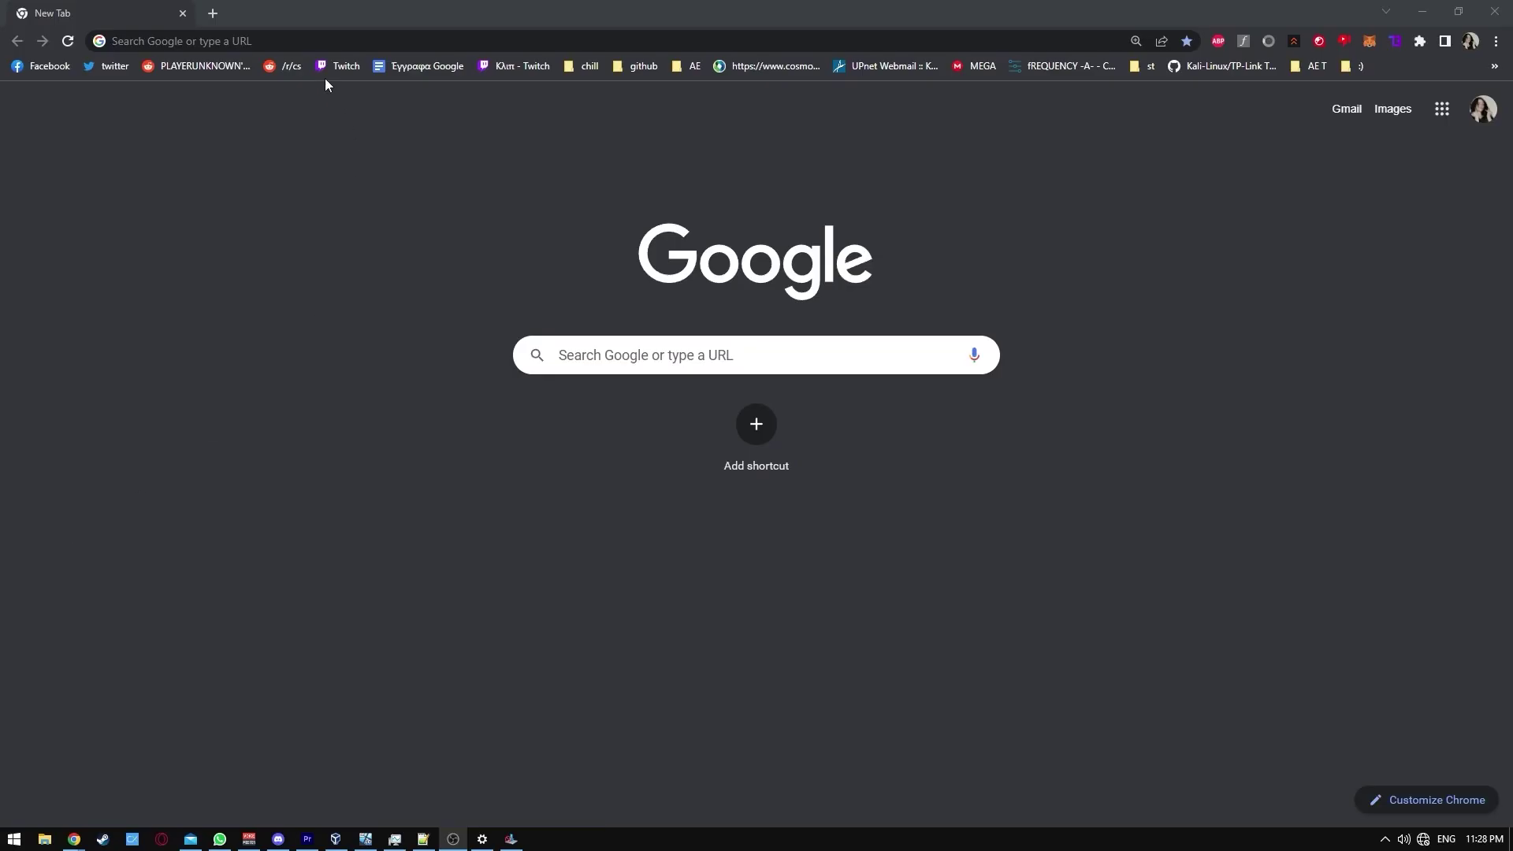
# In Chrome, open the copied address of the refrag_fps_guide GitHub repository and download FREQUENCYCS_2023_UPDATED_POWER_PLAN.pow
pyautogui.click(272, 41)
pyautogui.rightClick(272, 41)
pyautogui.click(352, 169)
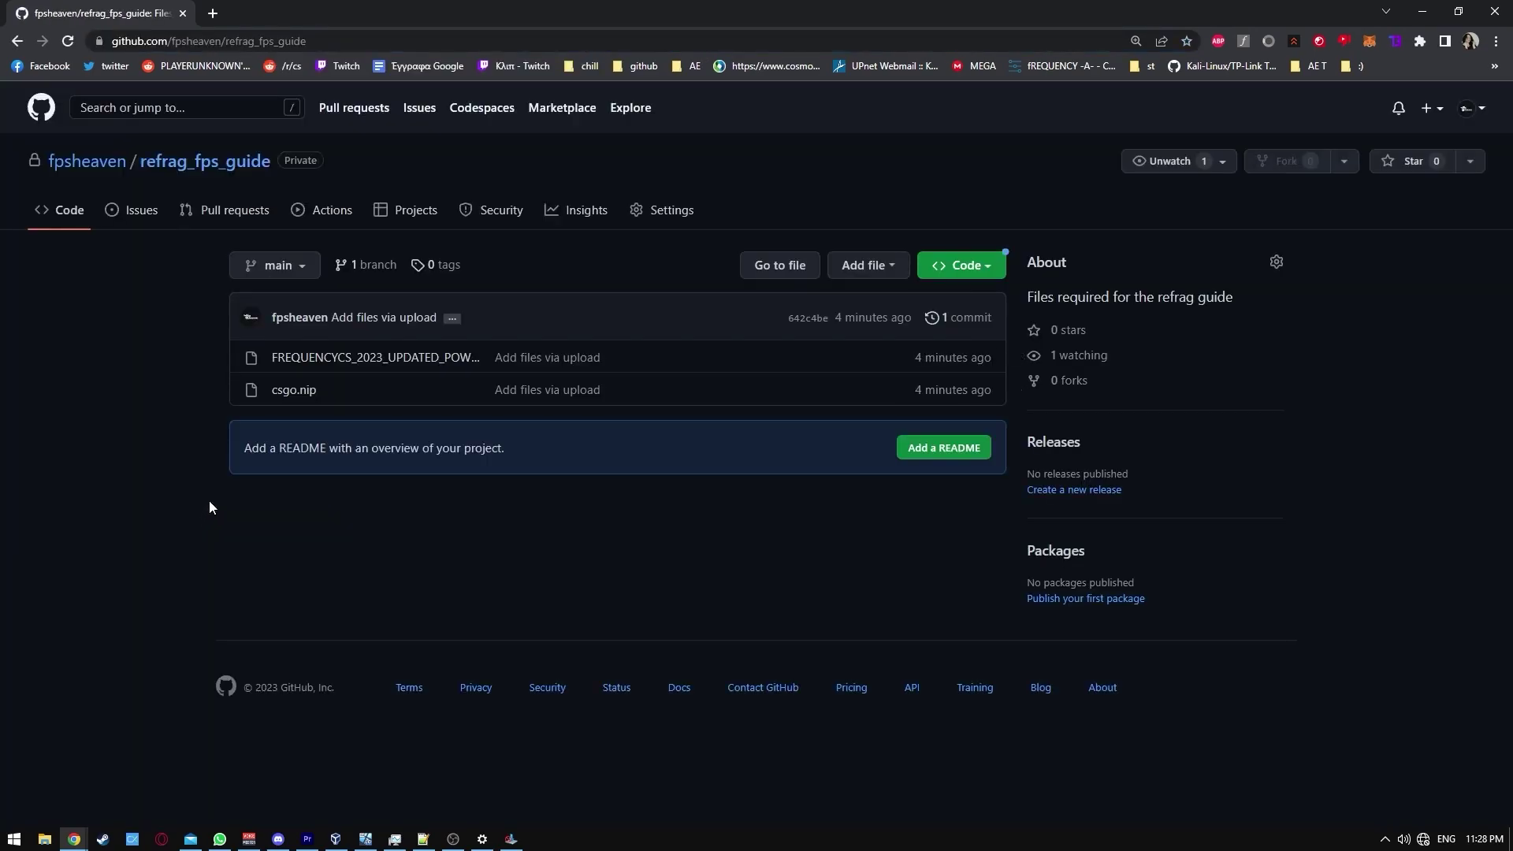
pyautogui.click(382, 359)
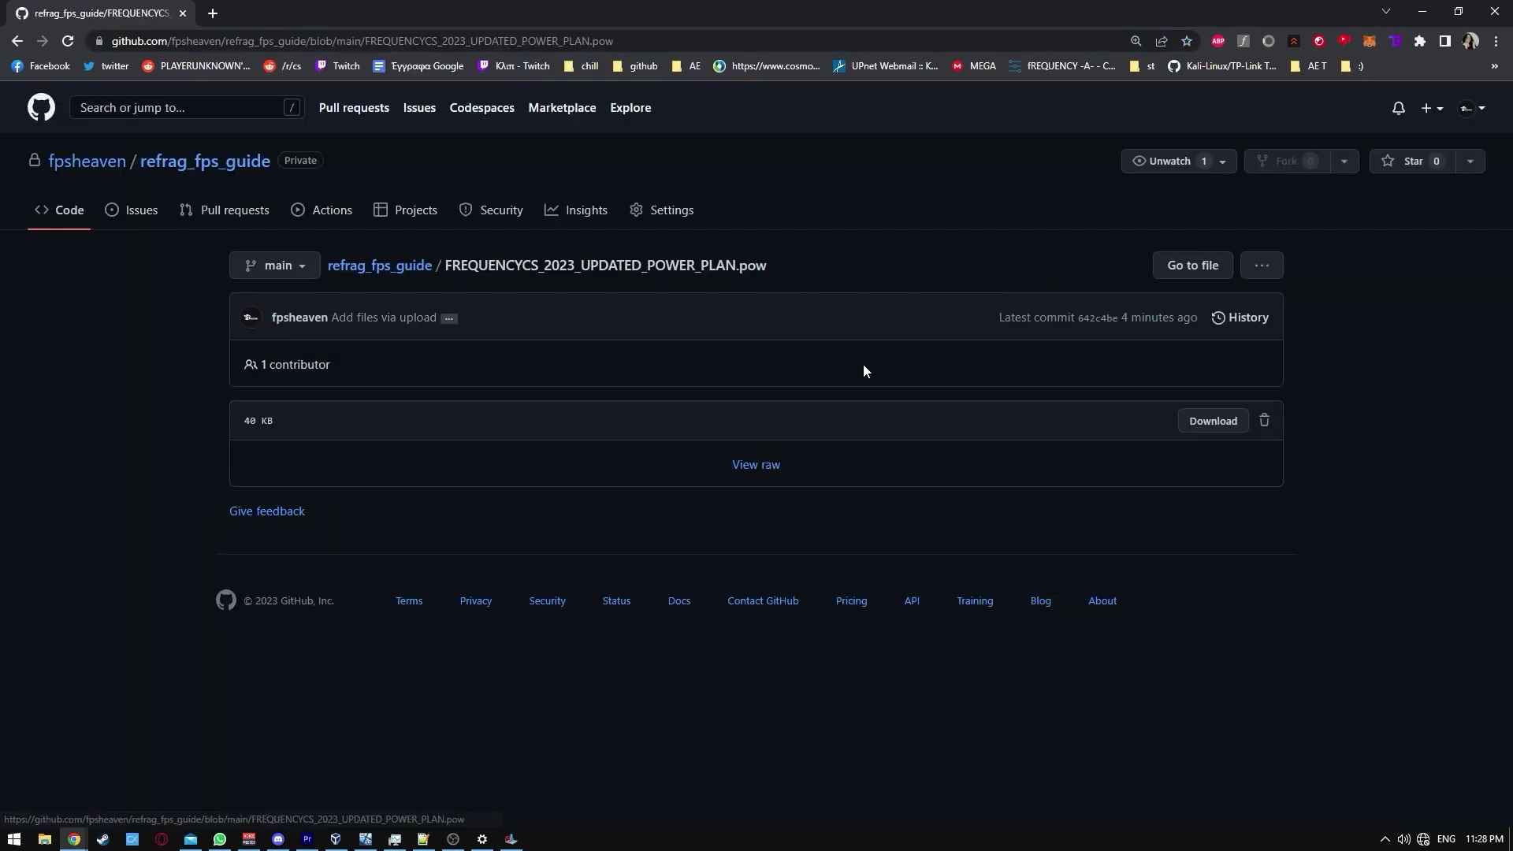
pyautogui.click(1240, 423)
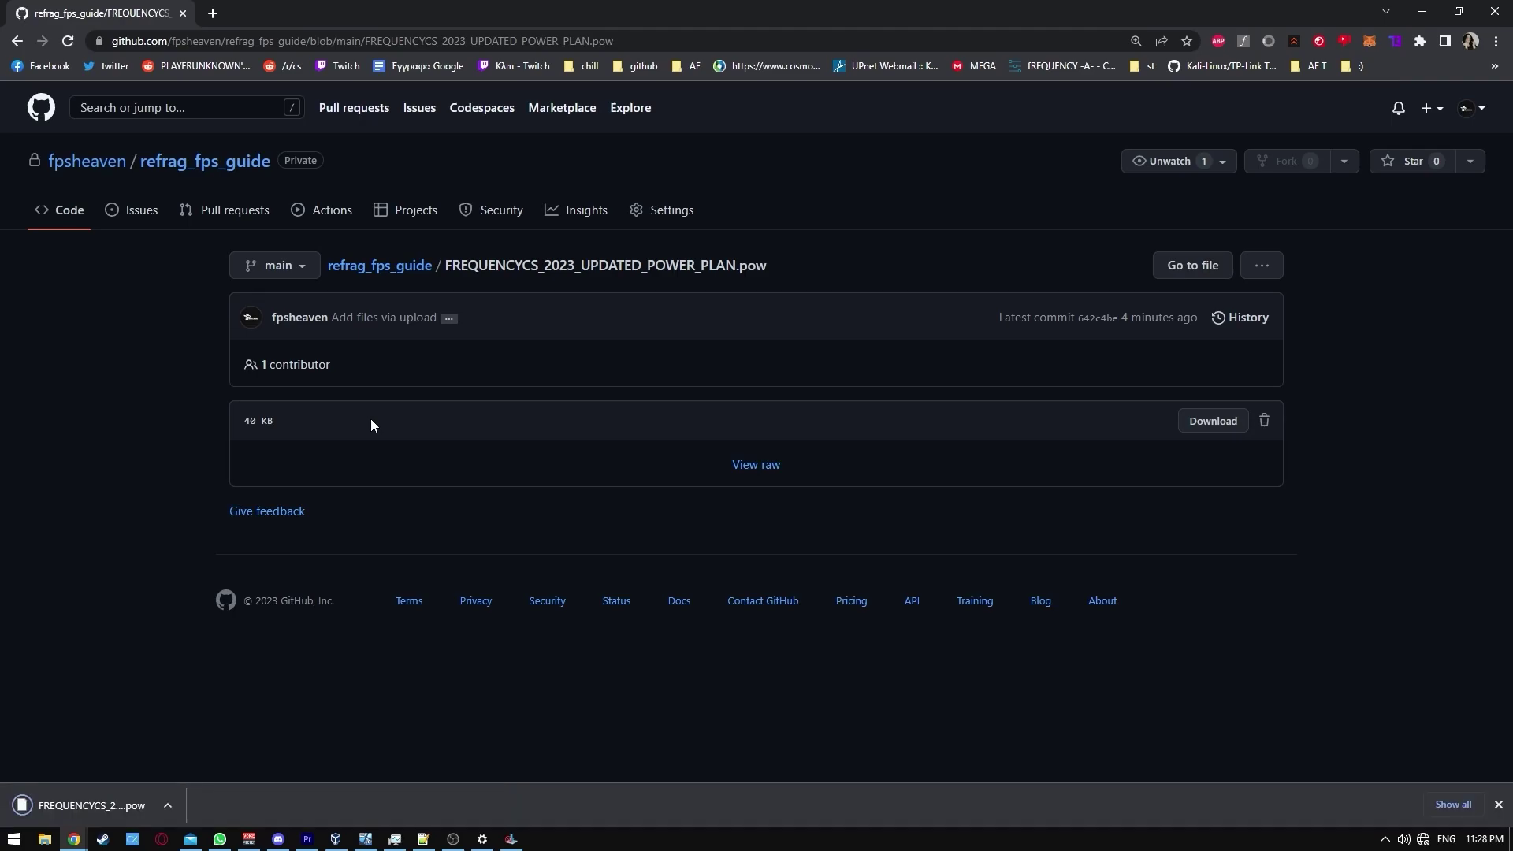
# Put the downloaded .pow power plan file on the desktop and move it into the root of the C: drive in File Explorer
pyautogui.doubleClick(503, 16)
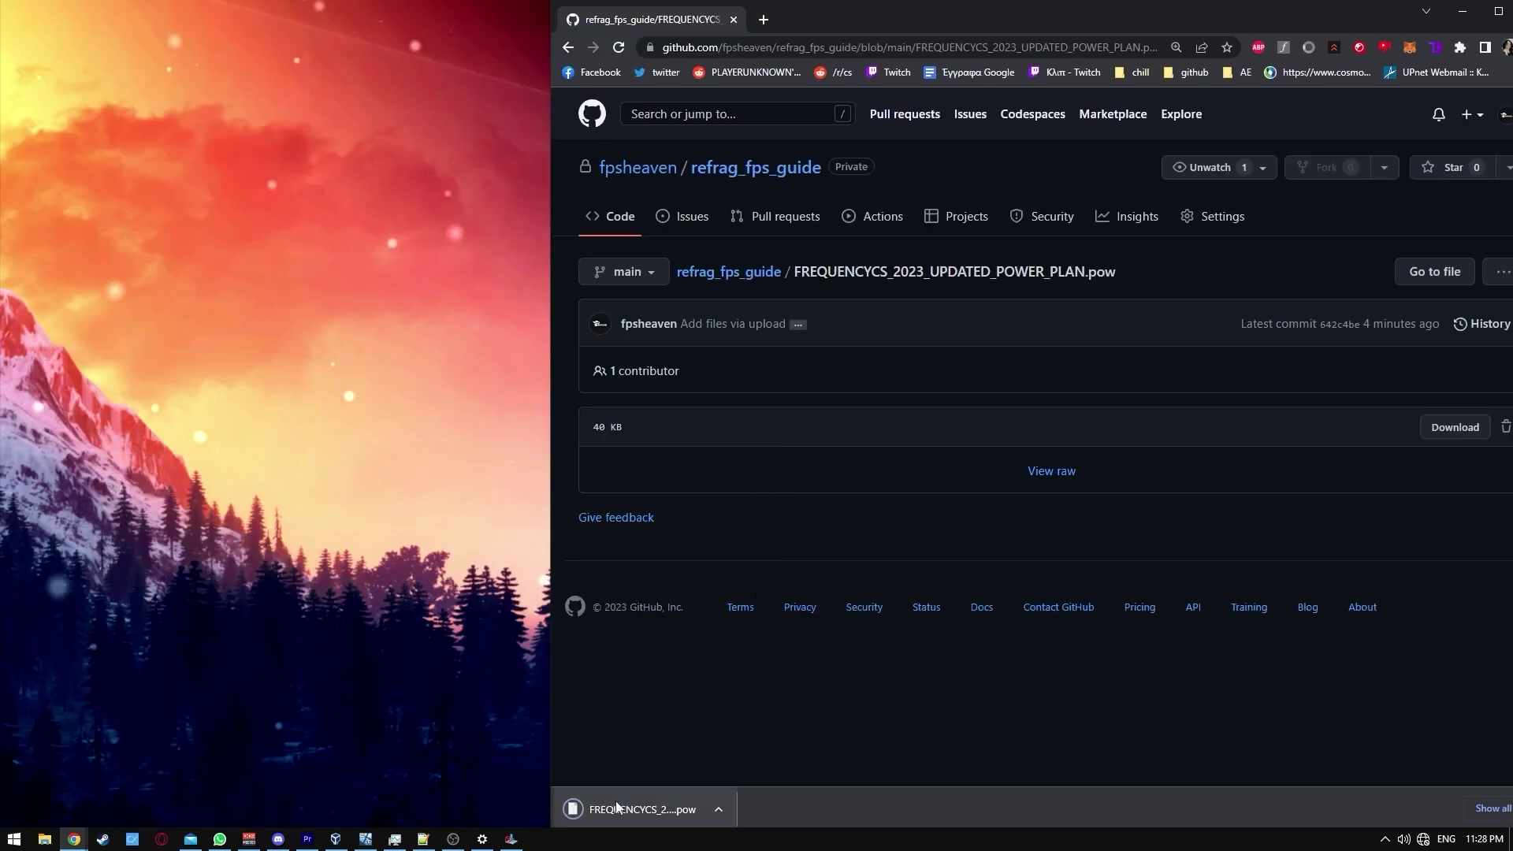
pyautogui.moveTo(616, 809); pyautogui.dragTo(379, 578)
pyautogui.moveTo(196, 272); pyautogui.dragTo(225, 275)
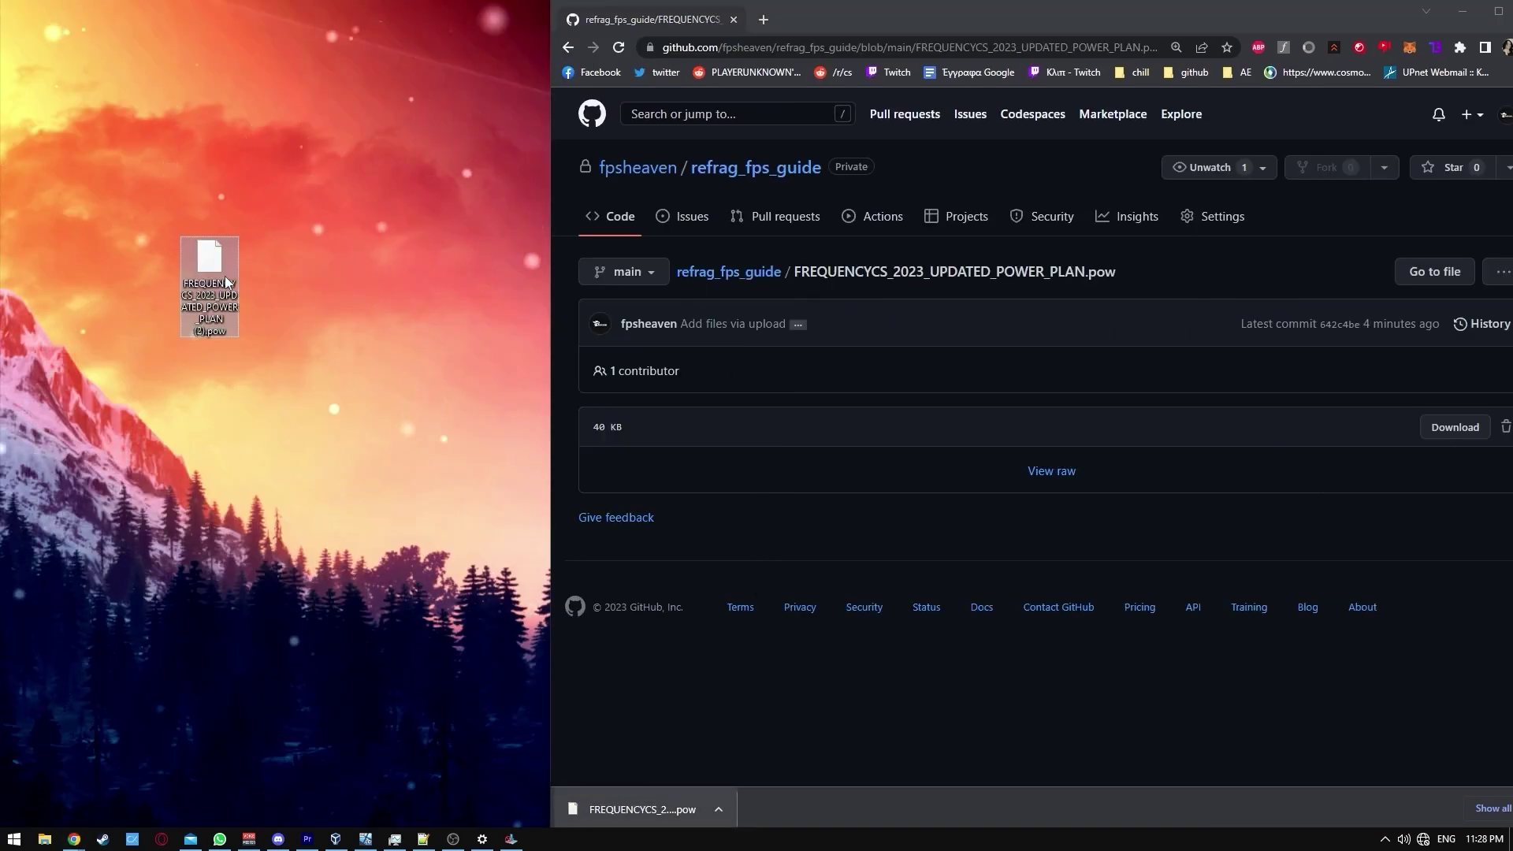
pyautogui.click(47, 842)
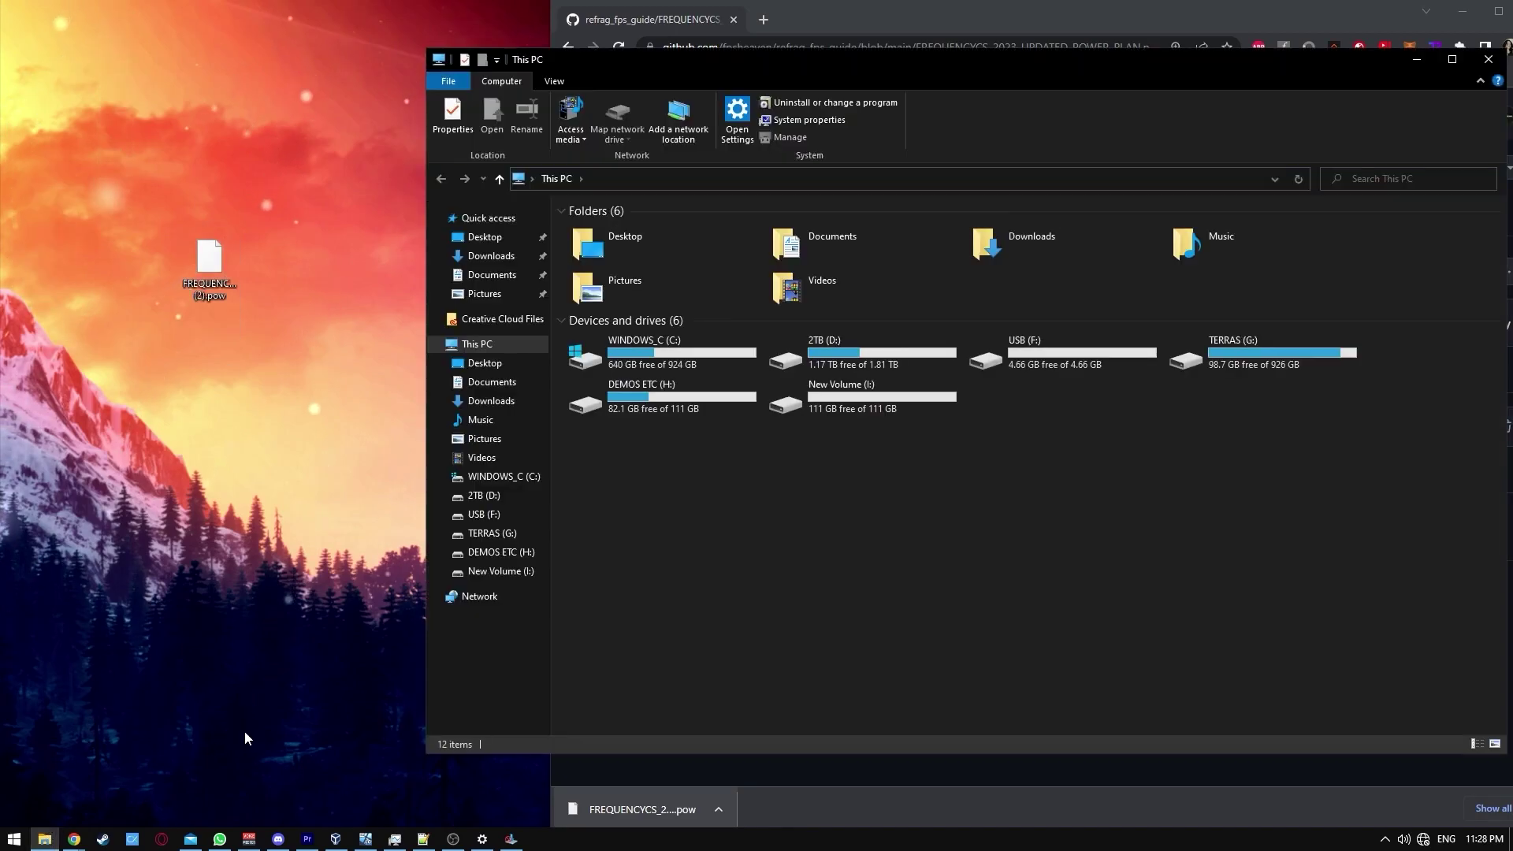
pyautogui.doubleClick(645, 345)
pyautogui.moveTo(200, 285); pyautogui.dragTo(679, 655)
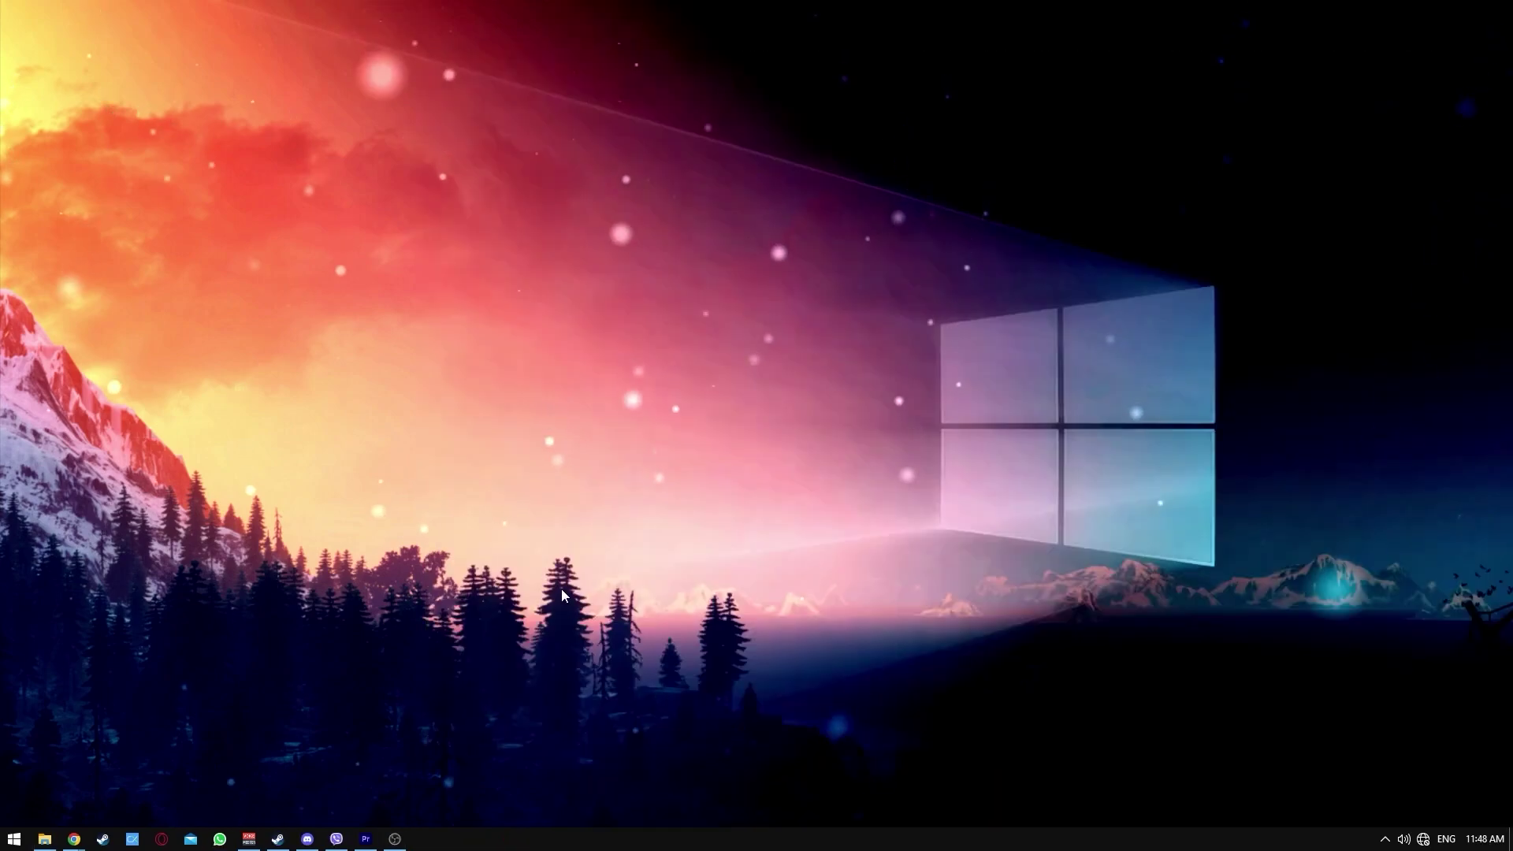
pyautogui.press('super')
pyautogui.write('cmd')
pyautogui.keyDown('ctrl'); pyautogui.keyDown('shift'); pyautogui.click(111, 409); pyautogui.keyUp('shift'); pyautogui.keyUp('ctrl')
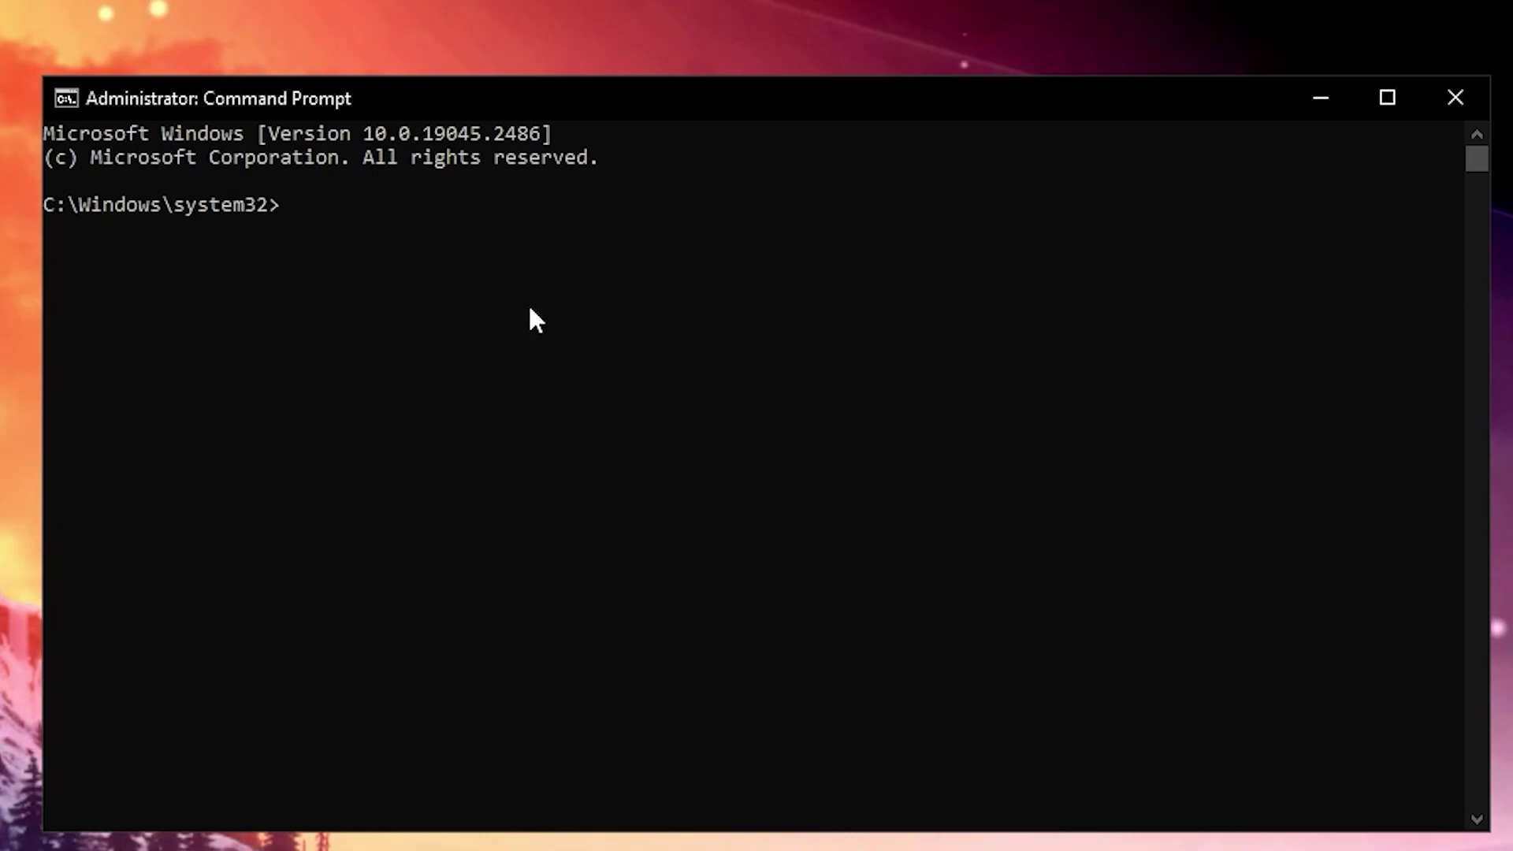
pyautogui.hotkey('ctrl', 'v')
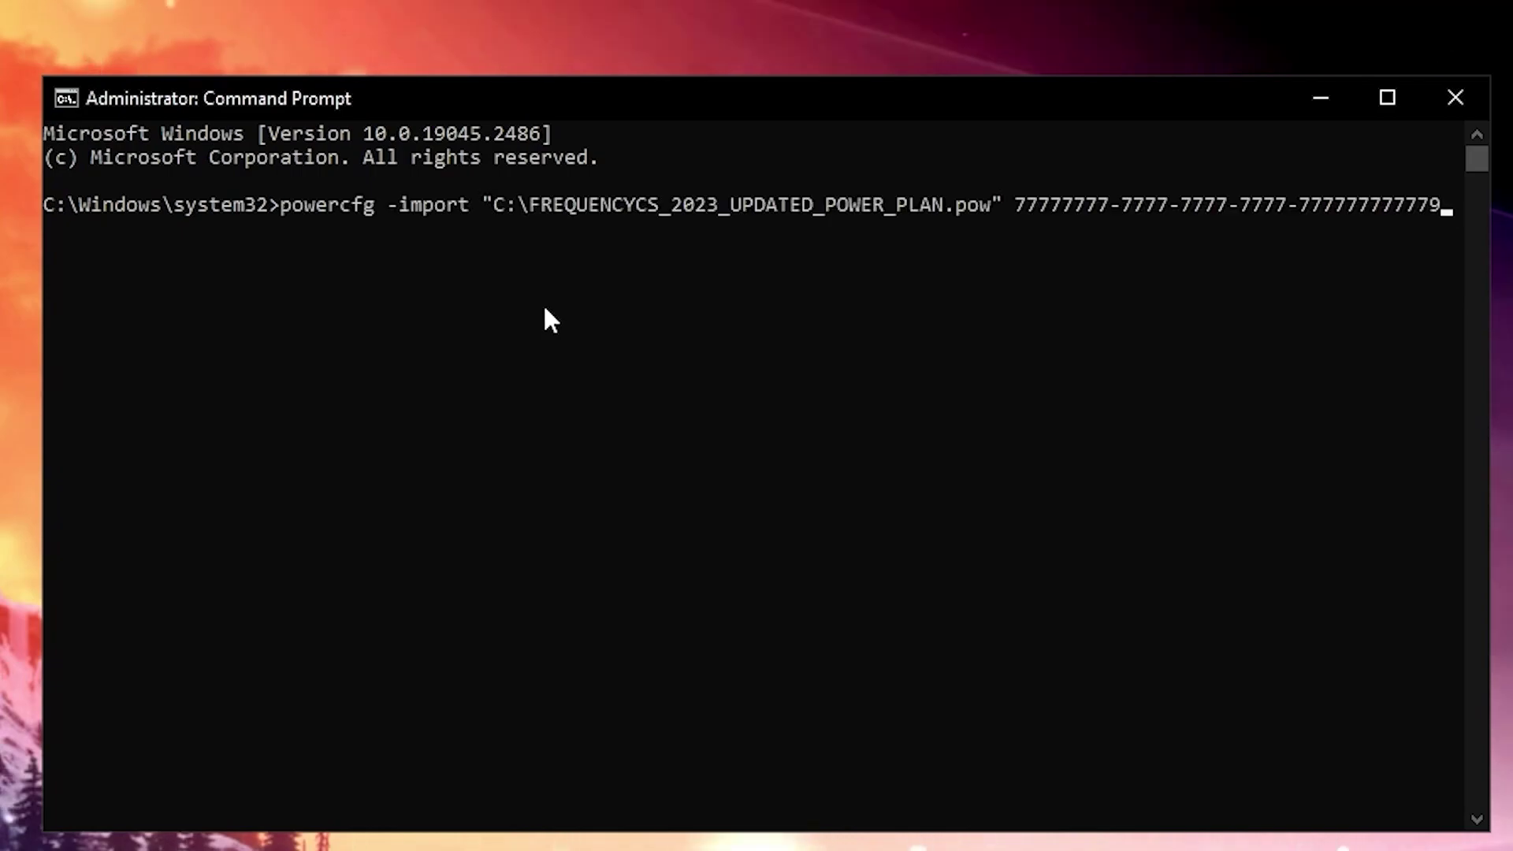
pyautogui.press('Return')
pyautogui.hotkey('ctrl', 'v')
pyautogui.press('Return')
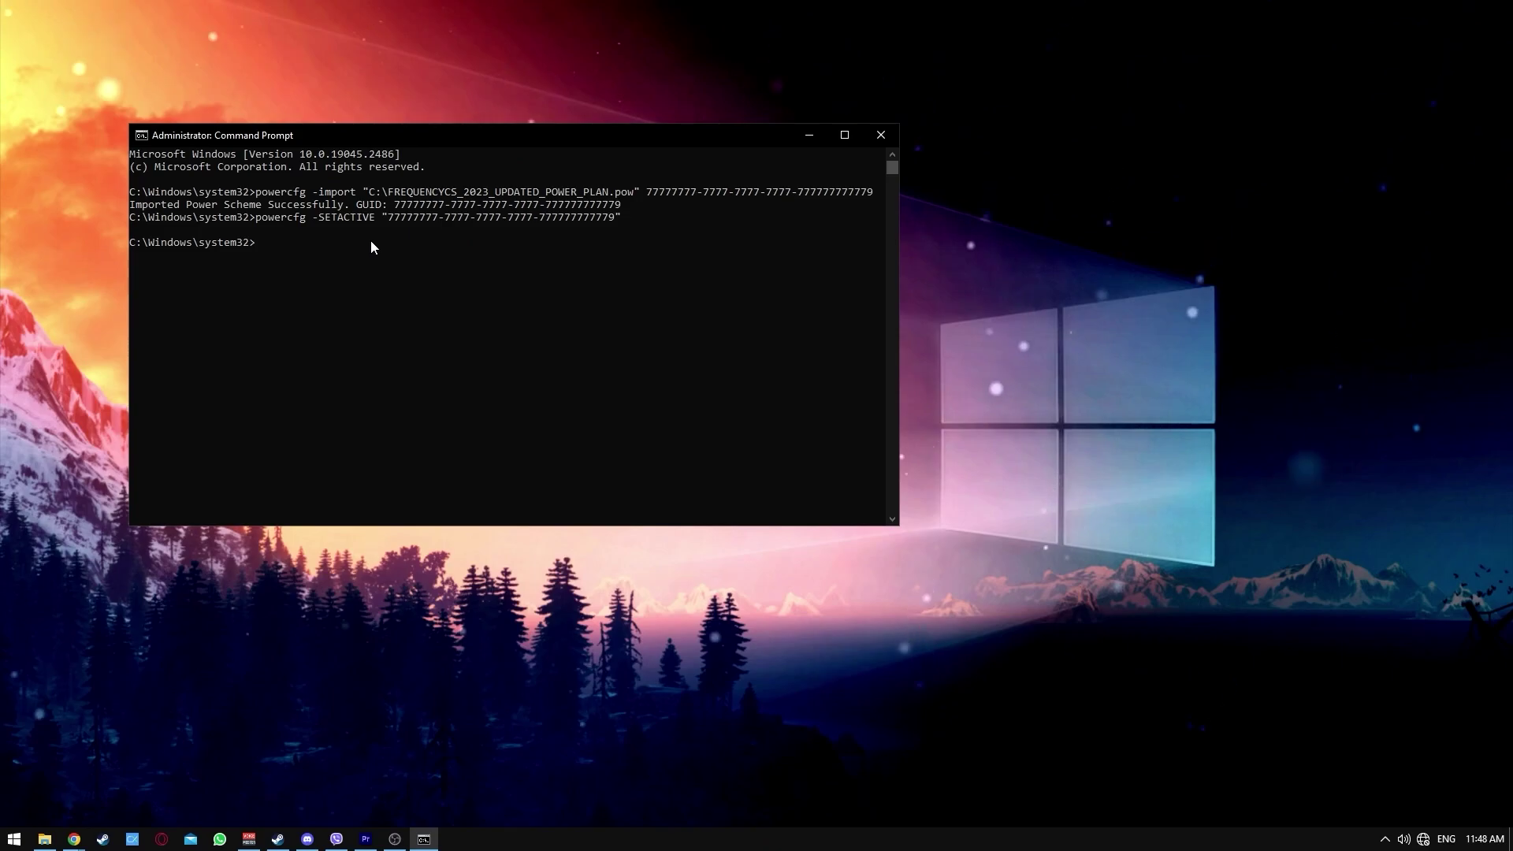
# Open the power plan settings and go up to Power Options to check the active plan
pyautogui.press('super')
pyautogui.write('power plan')
pyautogui.press('Return')
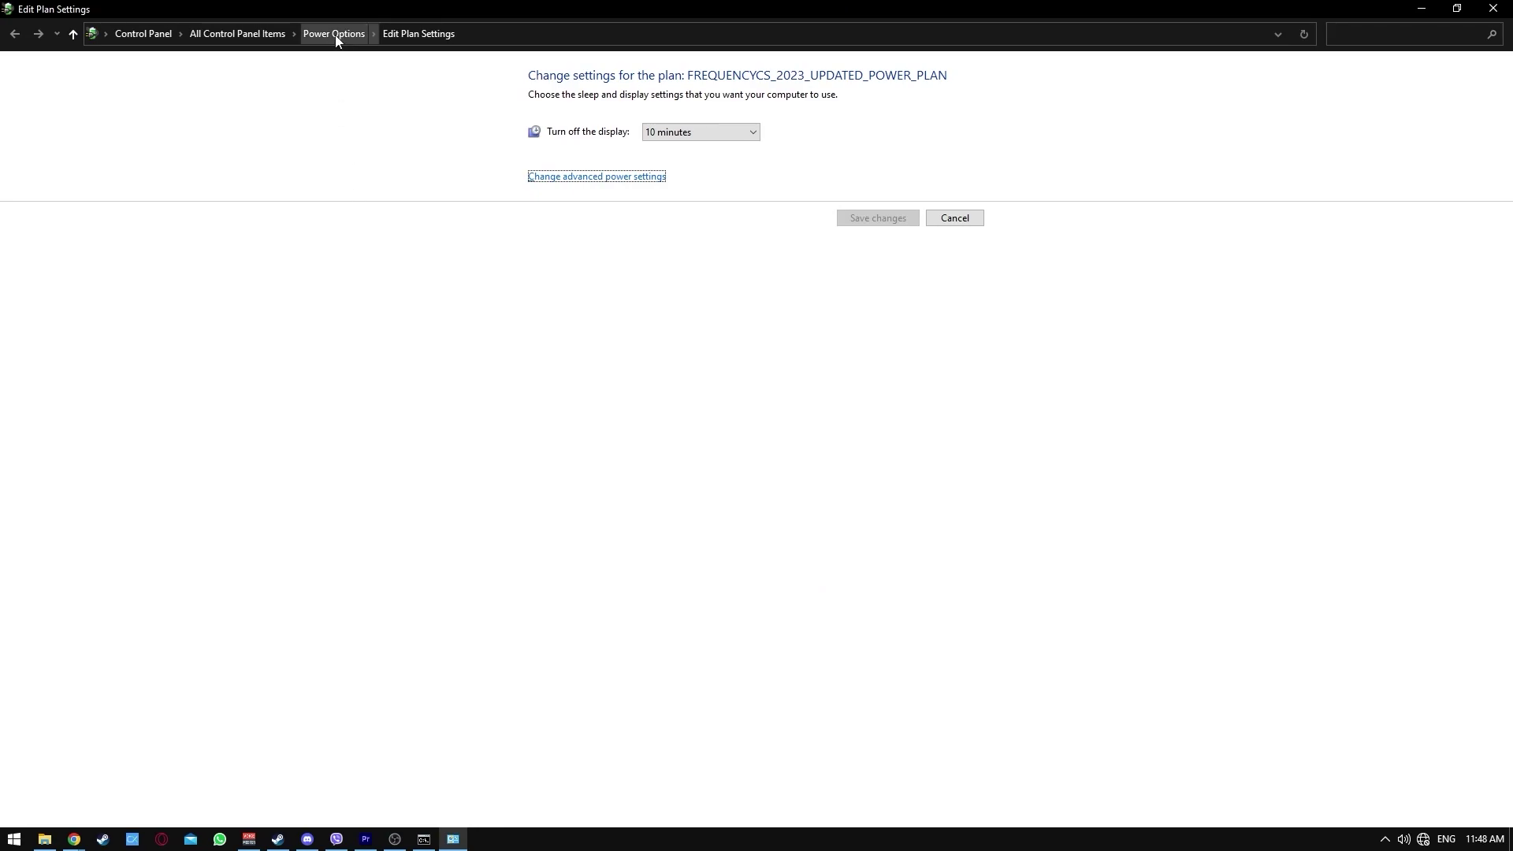
pyautogui.click(334, 34)
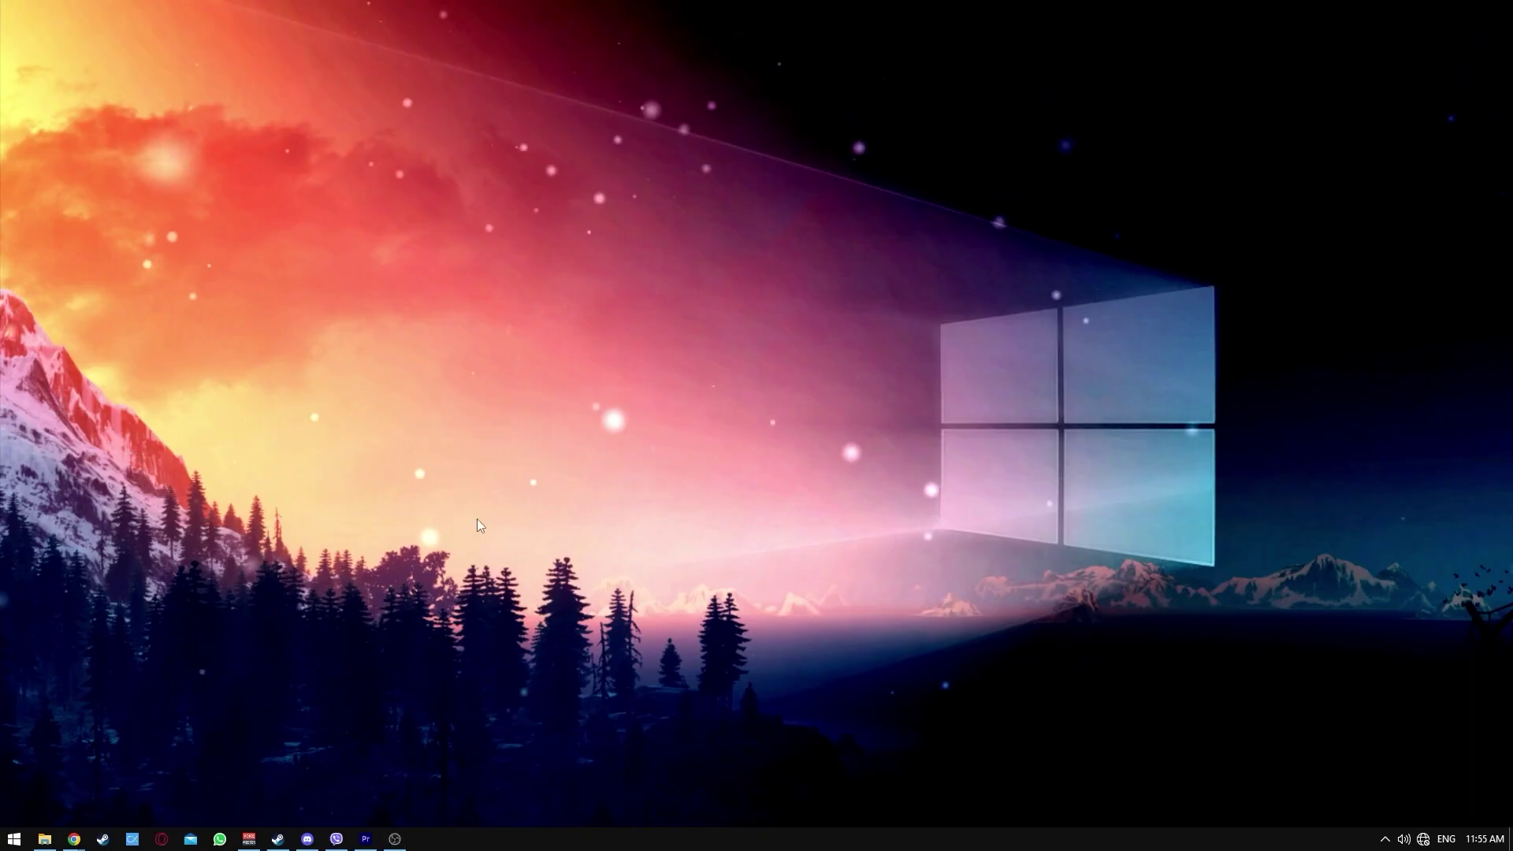
# Open Command Prompt as administrator and run "bcdedit /deletevalue useplatformclock"
pyautogui.press('super')
pyautogui.write('cmd')
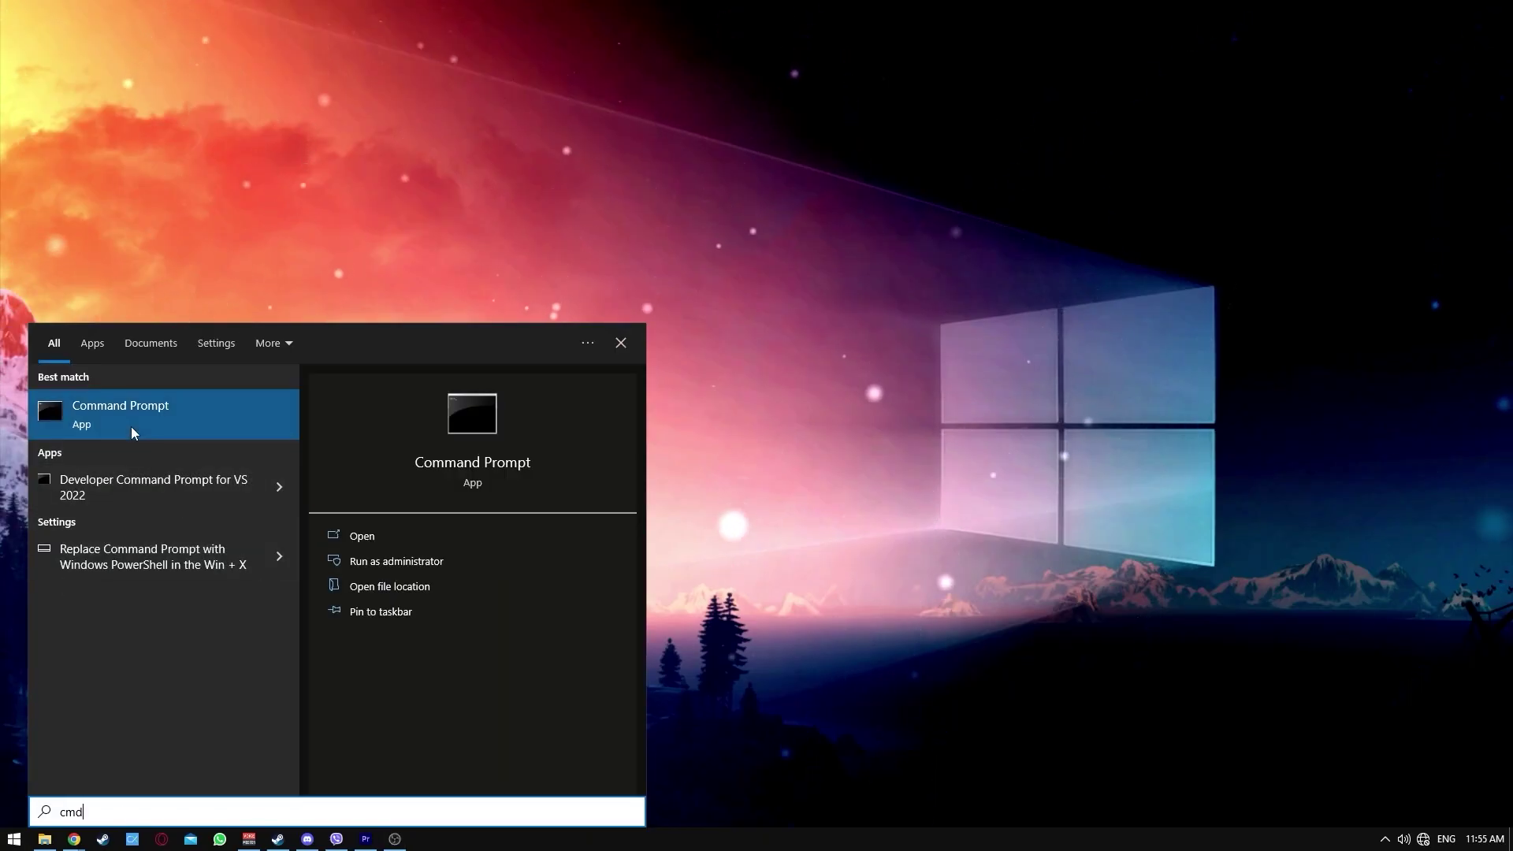
pyautogui.rightClick(131, 428)
pyautogui.click(209, 443)
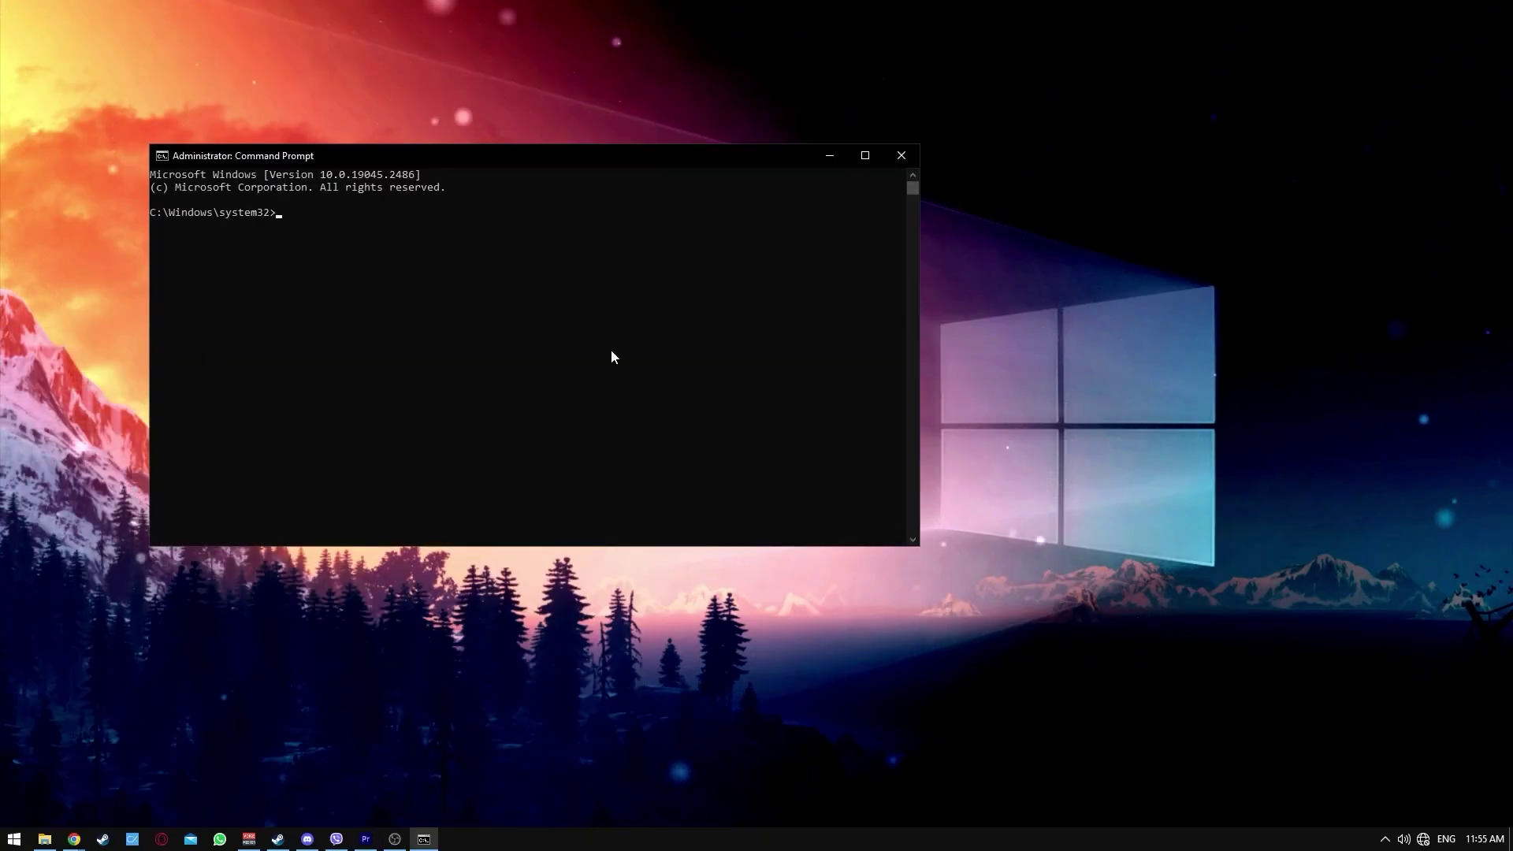
pyautogui.write('bcdedit /deletevalue useplatformclock')
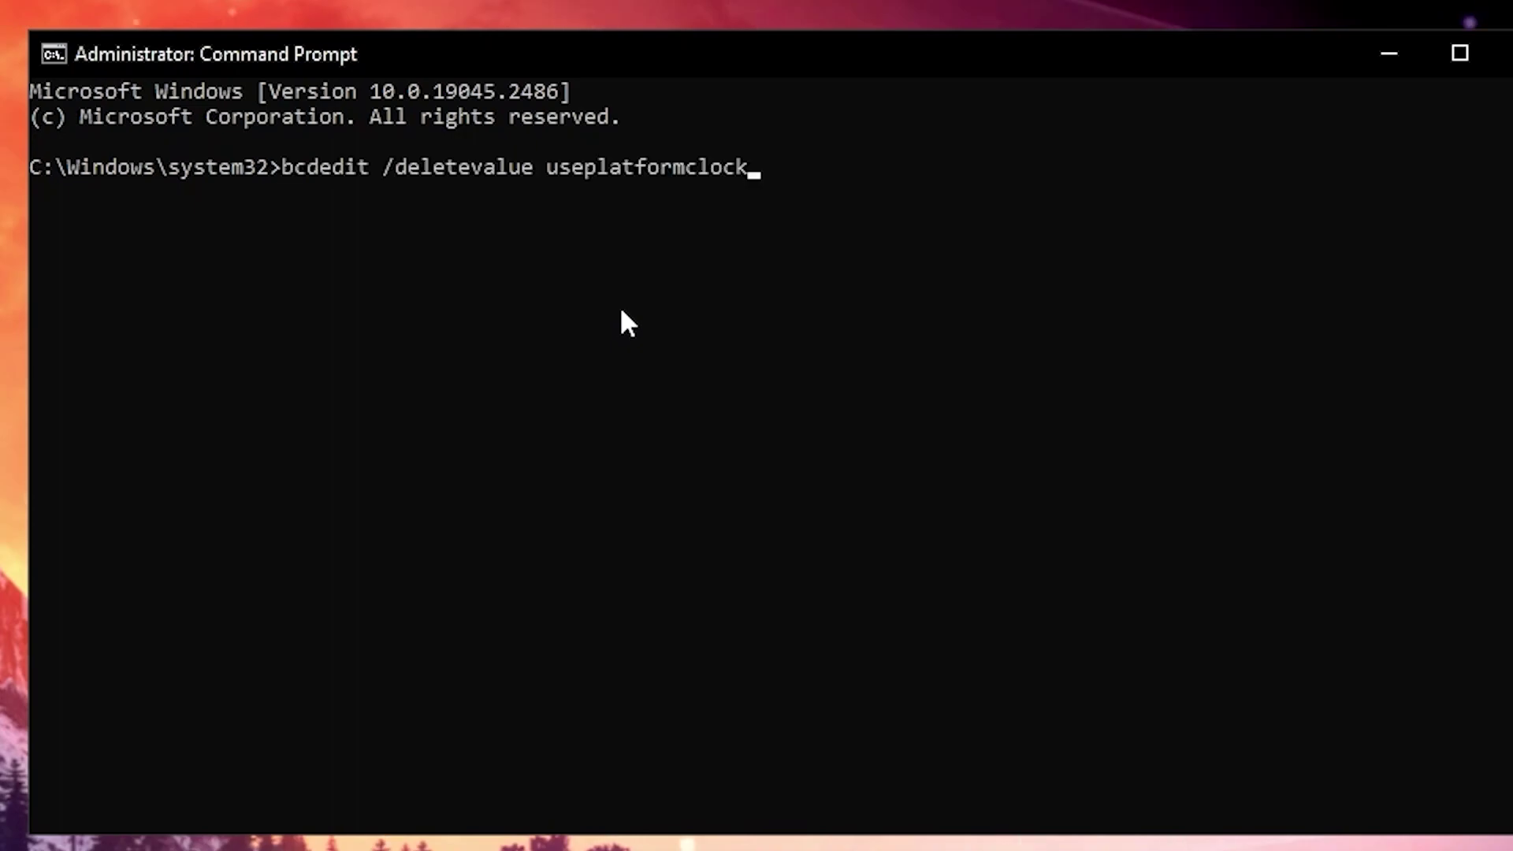
pyautogui.press('Return')
# Run "bcdedit /set disabledynamictick yes" and "bcdedit /set useplatformtick yes" in the elevated Command Prompt
pyautogui.write('bcdedit /set disabledynamictick yes')
pyautogui.press('Return')
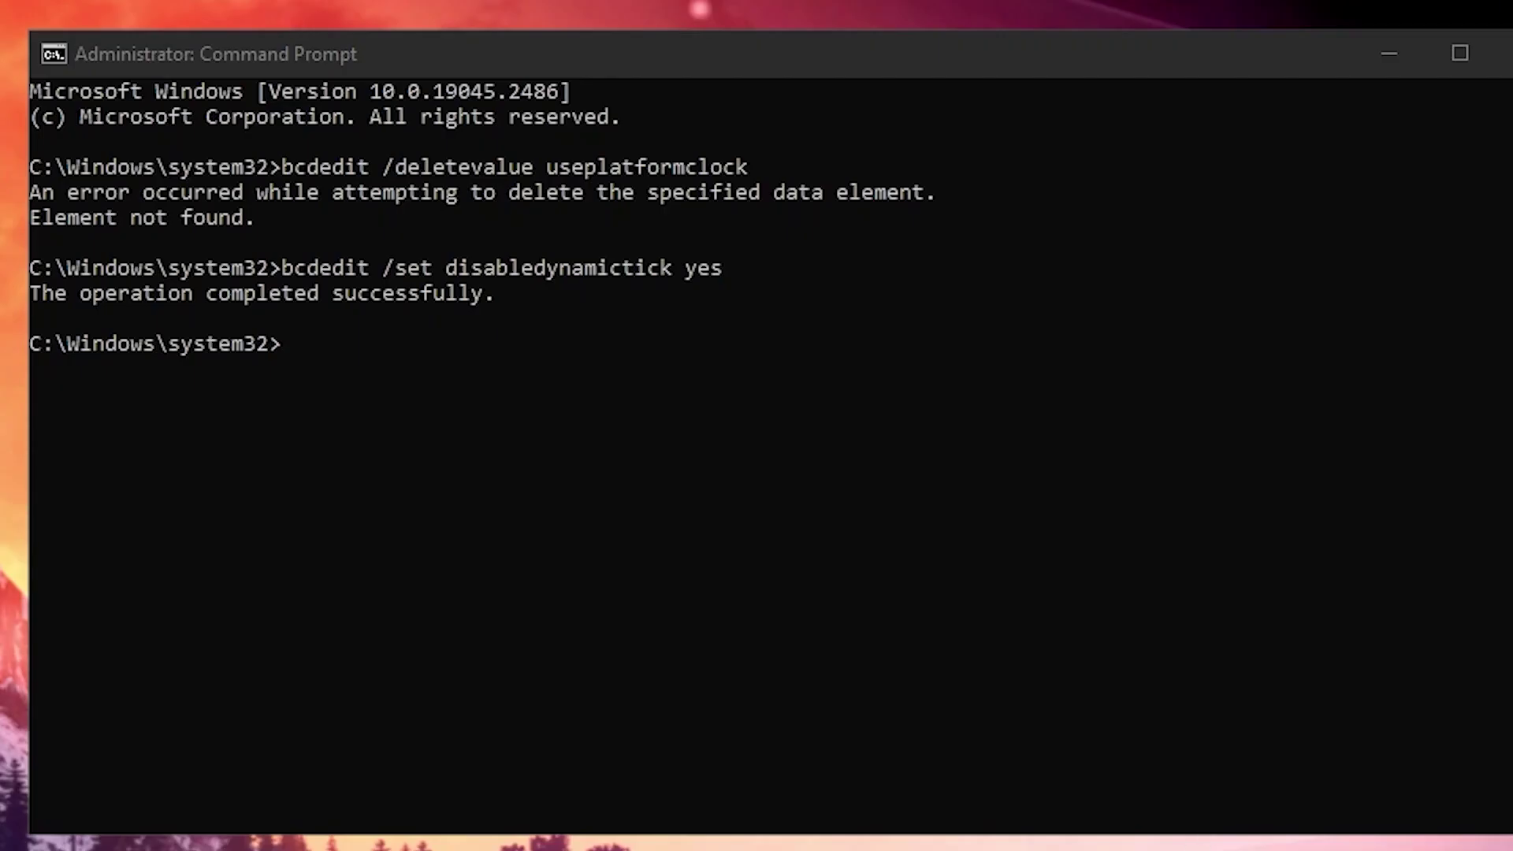
pyautogui.click(963, 340)
pyautogui.write('bcdedit /set useplatformtick yes')
pyautogui.press('Return')
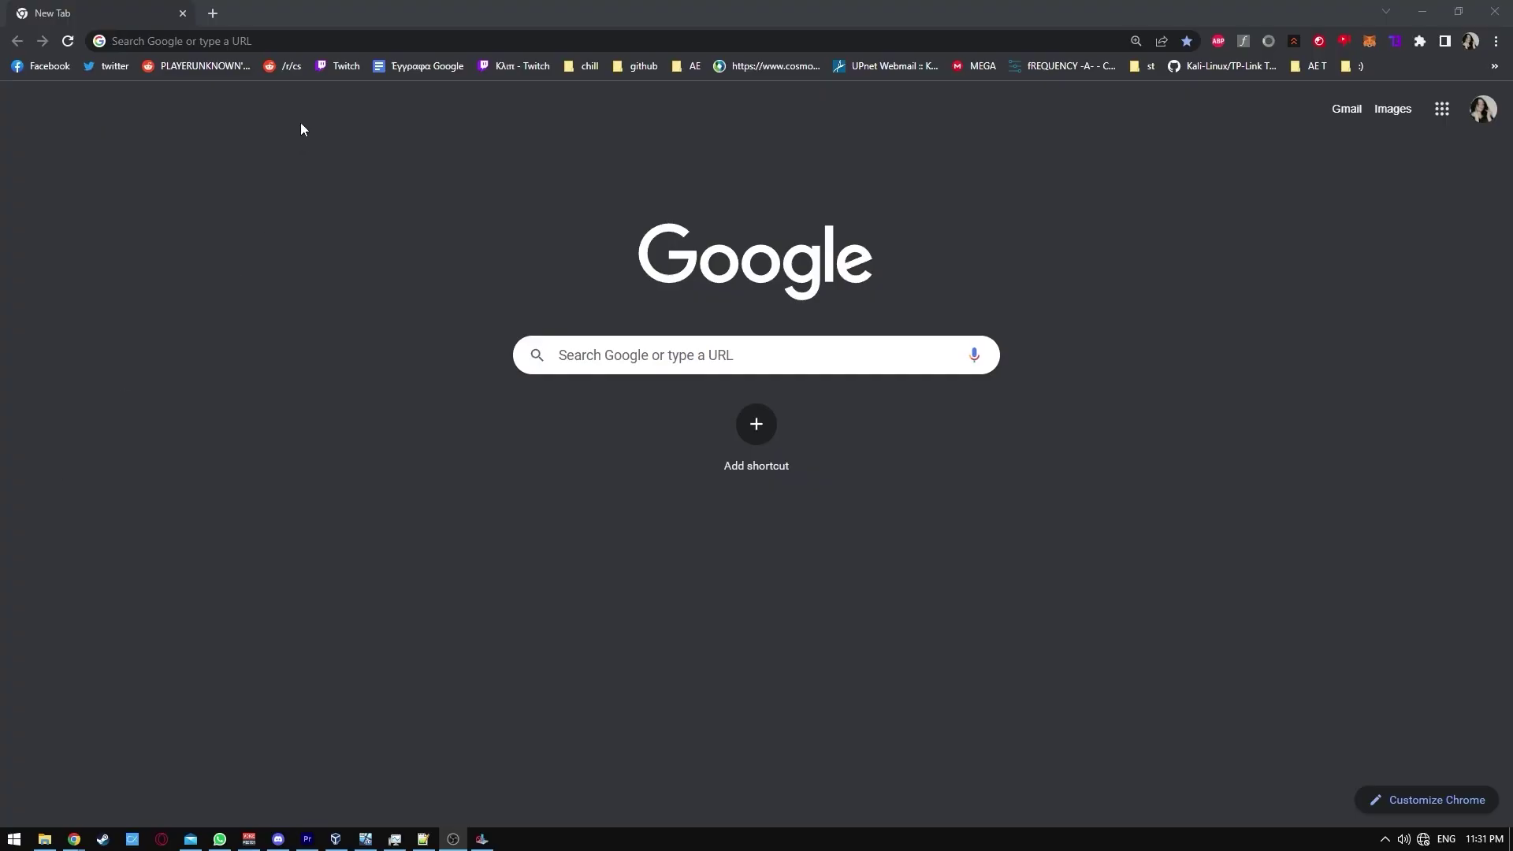
# In Chrome, open the copied Wagnardsoft forum address, download ISLC v1.0.2.8 and run its self-extracting archive
pyautogui.click(250, 40)
pyautogui.rightClick(251, 41)
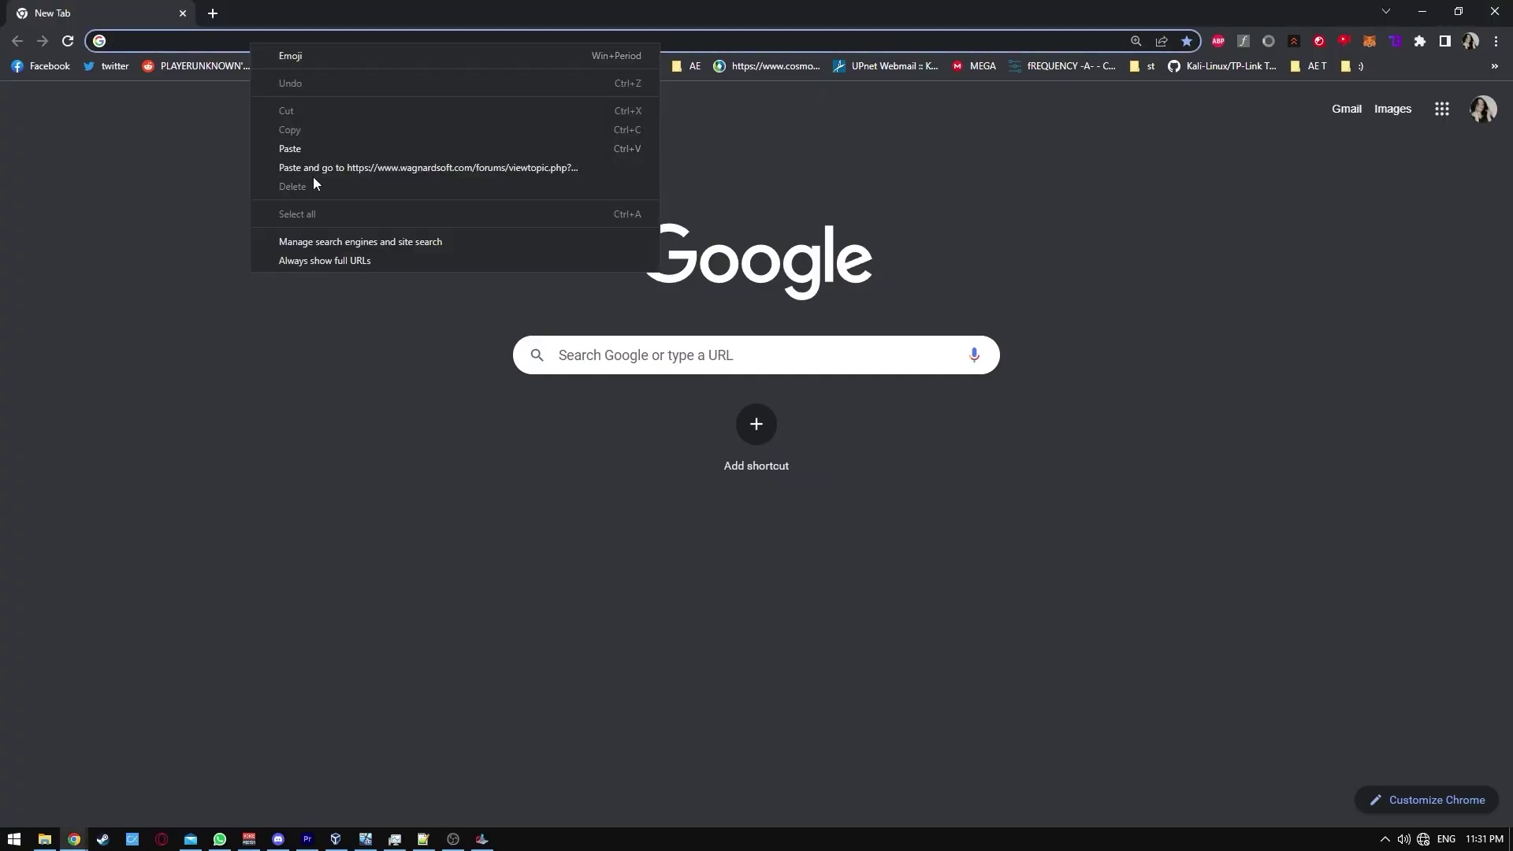
pyautogui.click(314, 168)
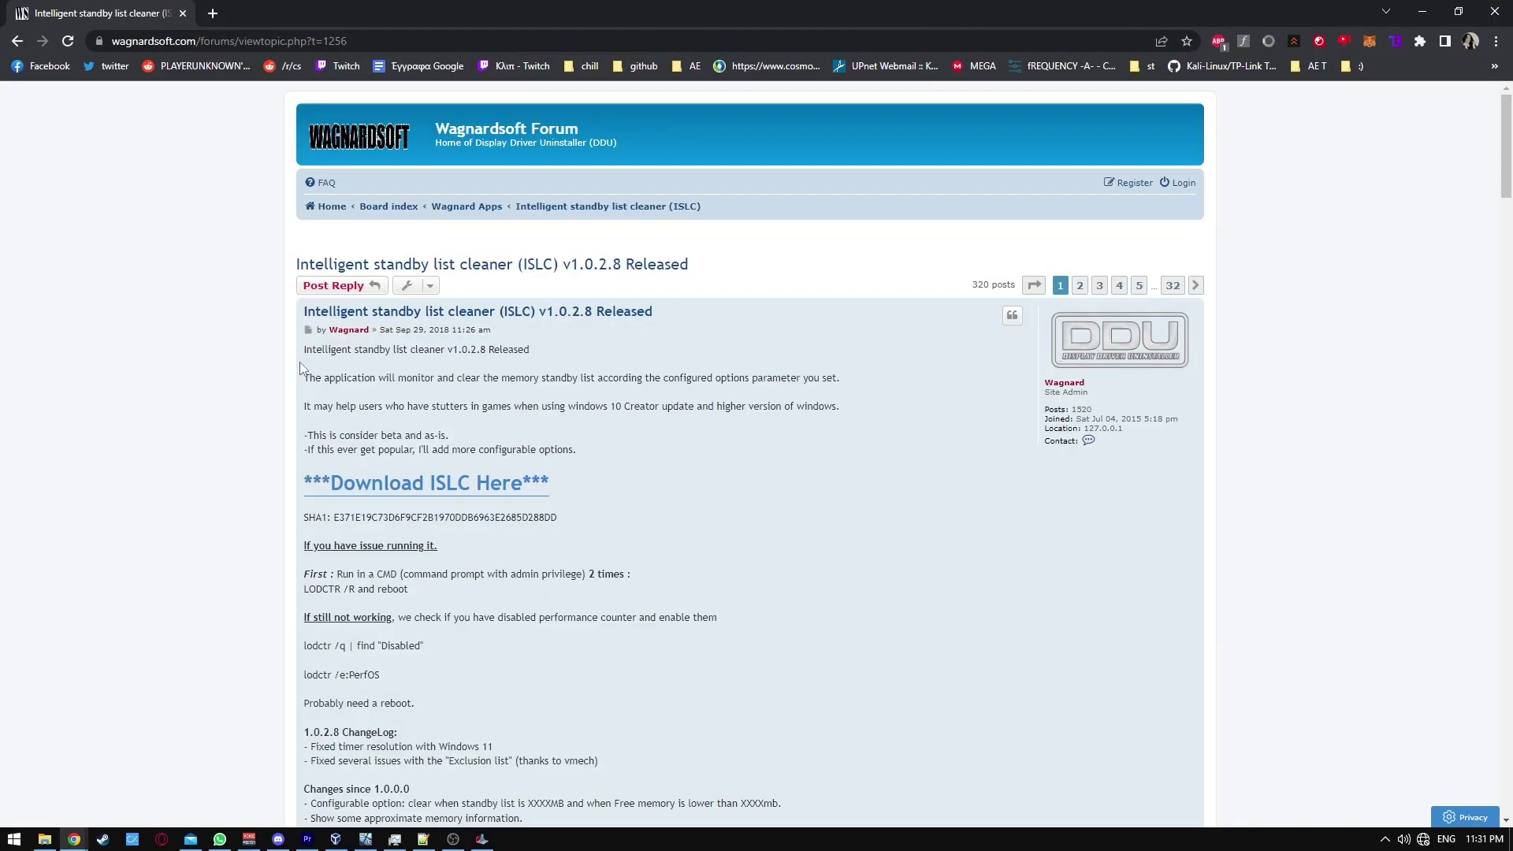
pyautogui.click(418, 487)
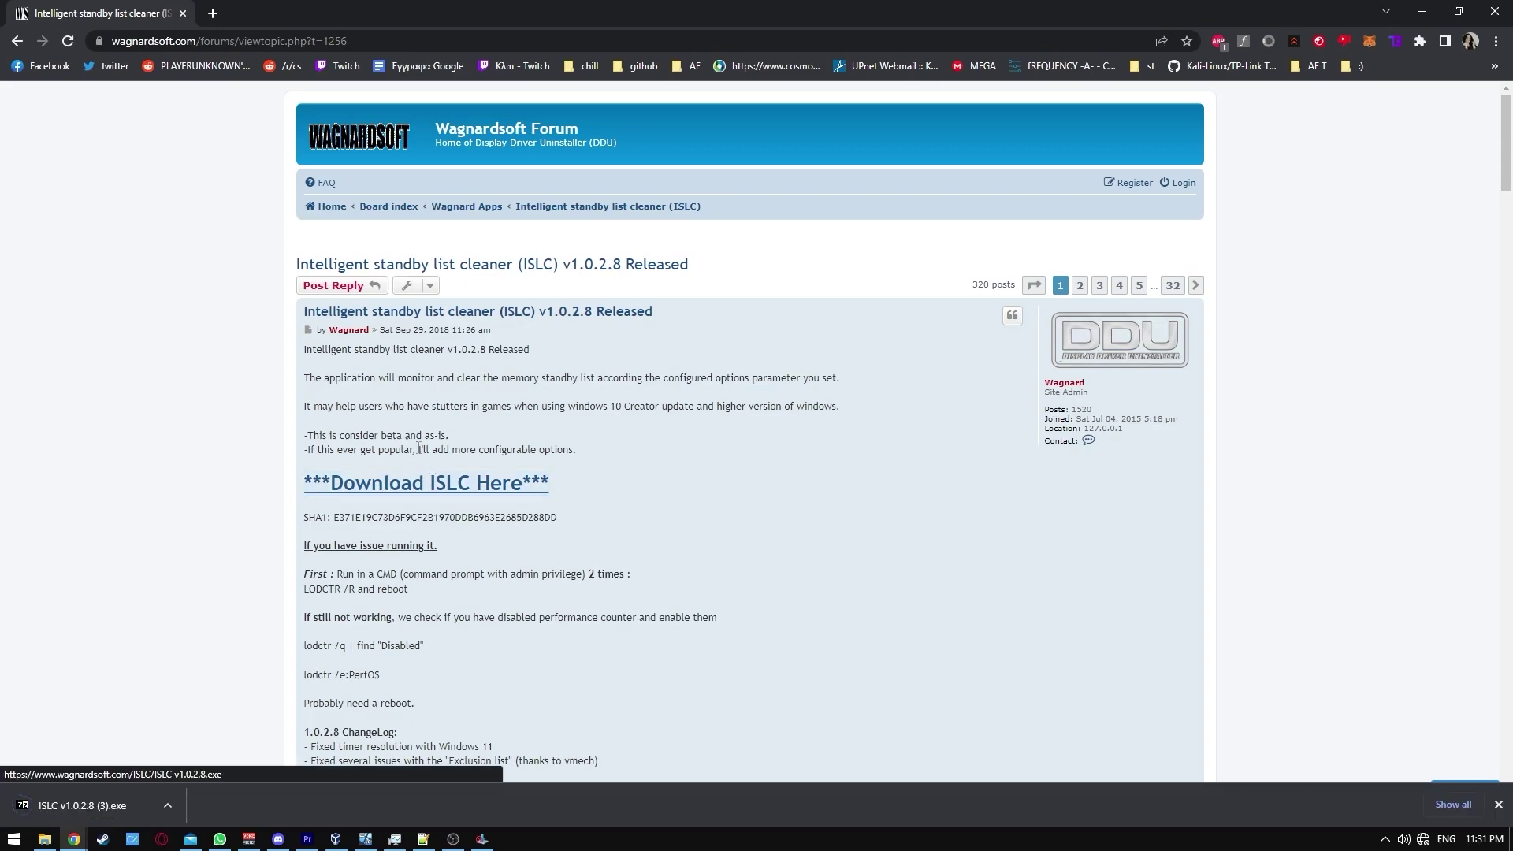
pyautogui.click(101, 801)
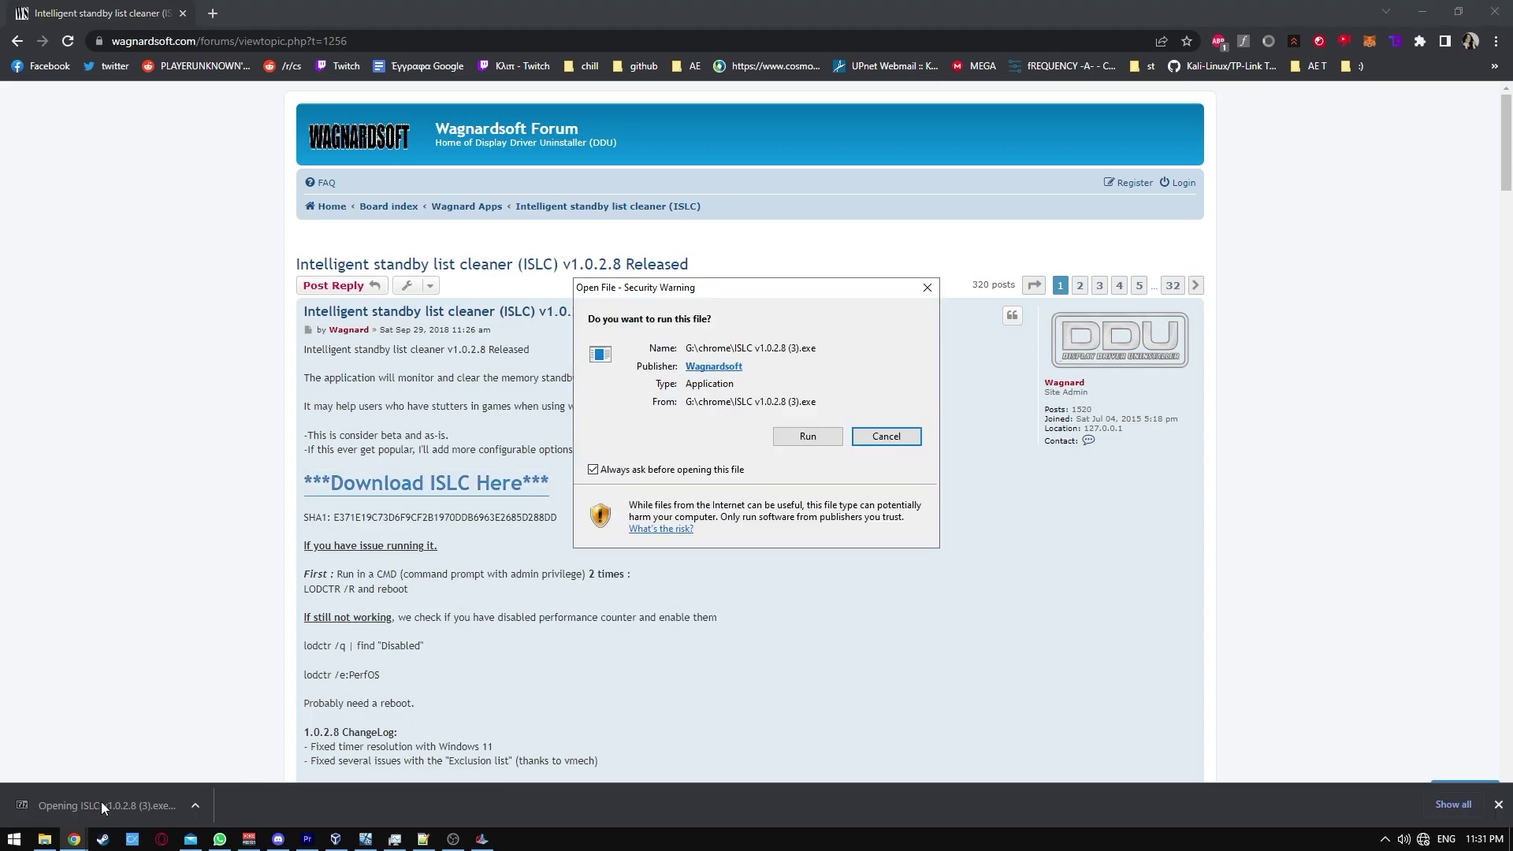
pyautogui.click(790, 440)
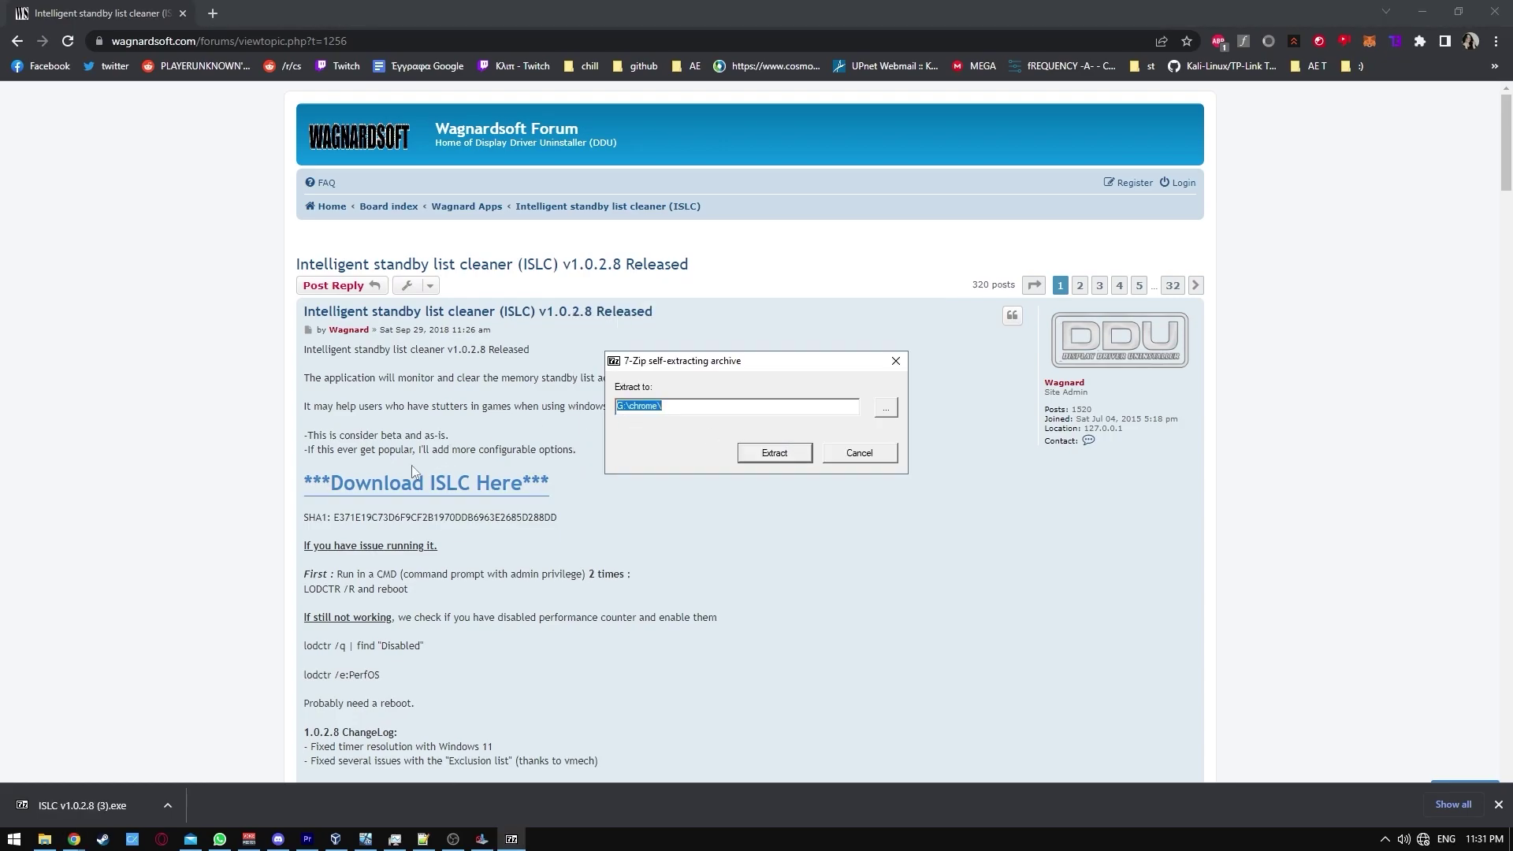
# Use the C:\ path from File Explorer as the extraction folder and extract the ISLC archive there
pyautogui.moveTo(44, 840)
pyautogui.click(67, 774)
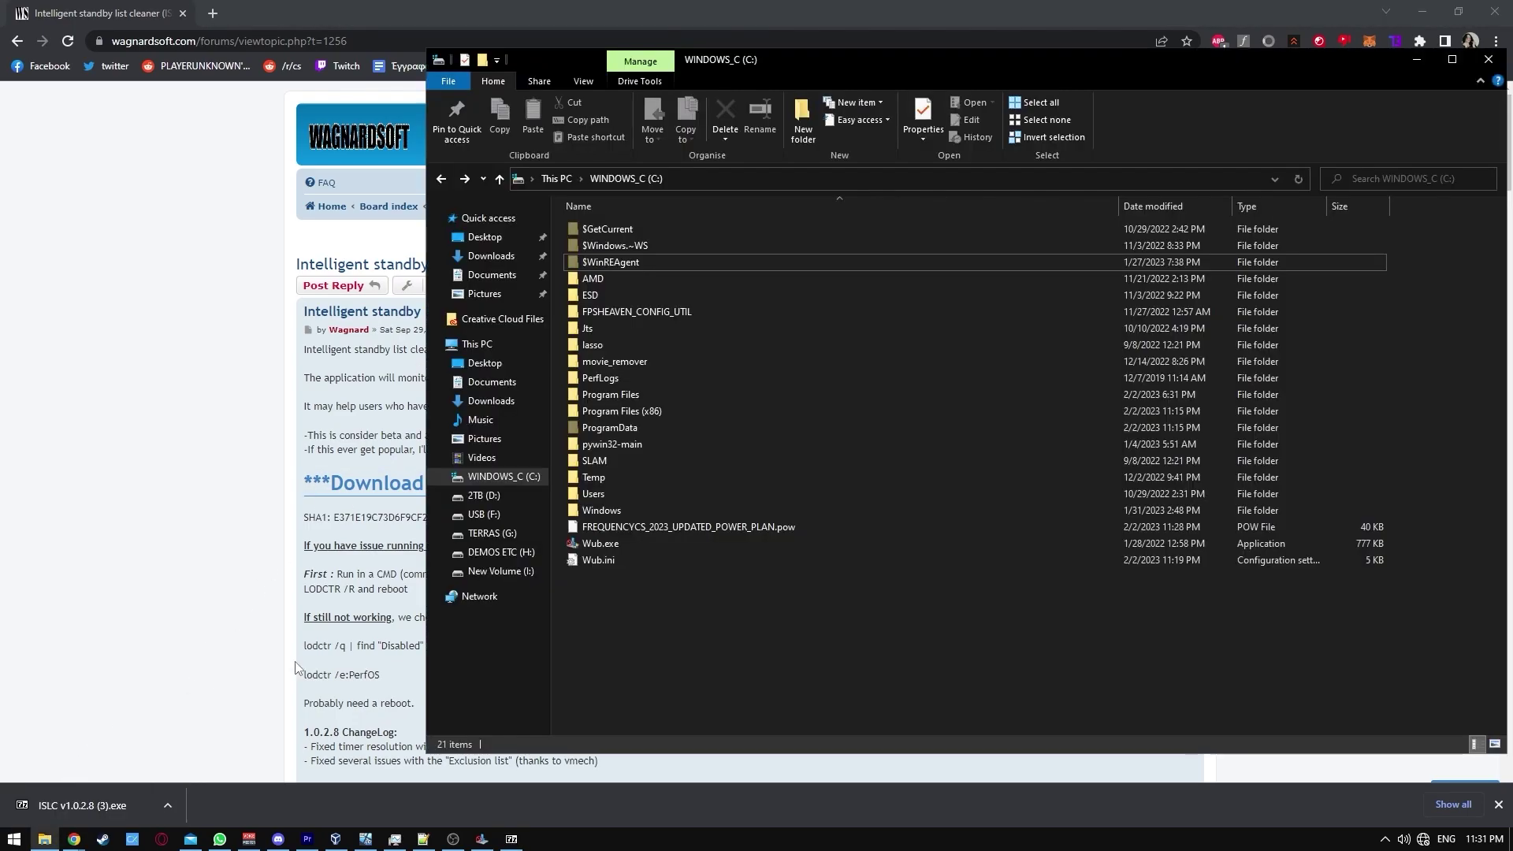
pyautogui.click(705, 178)
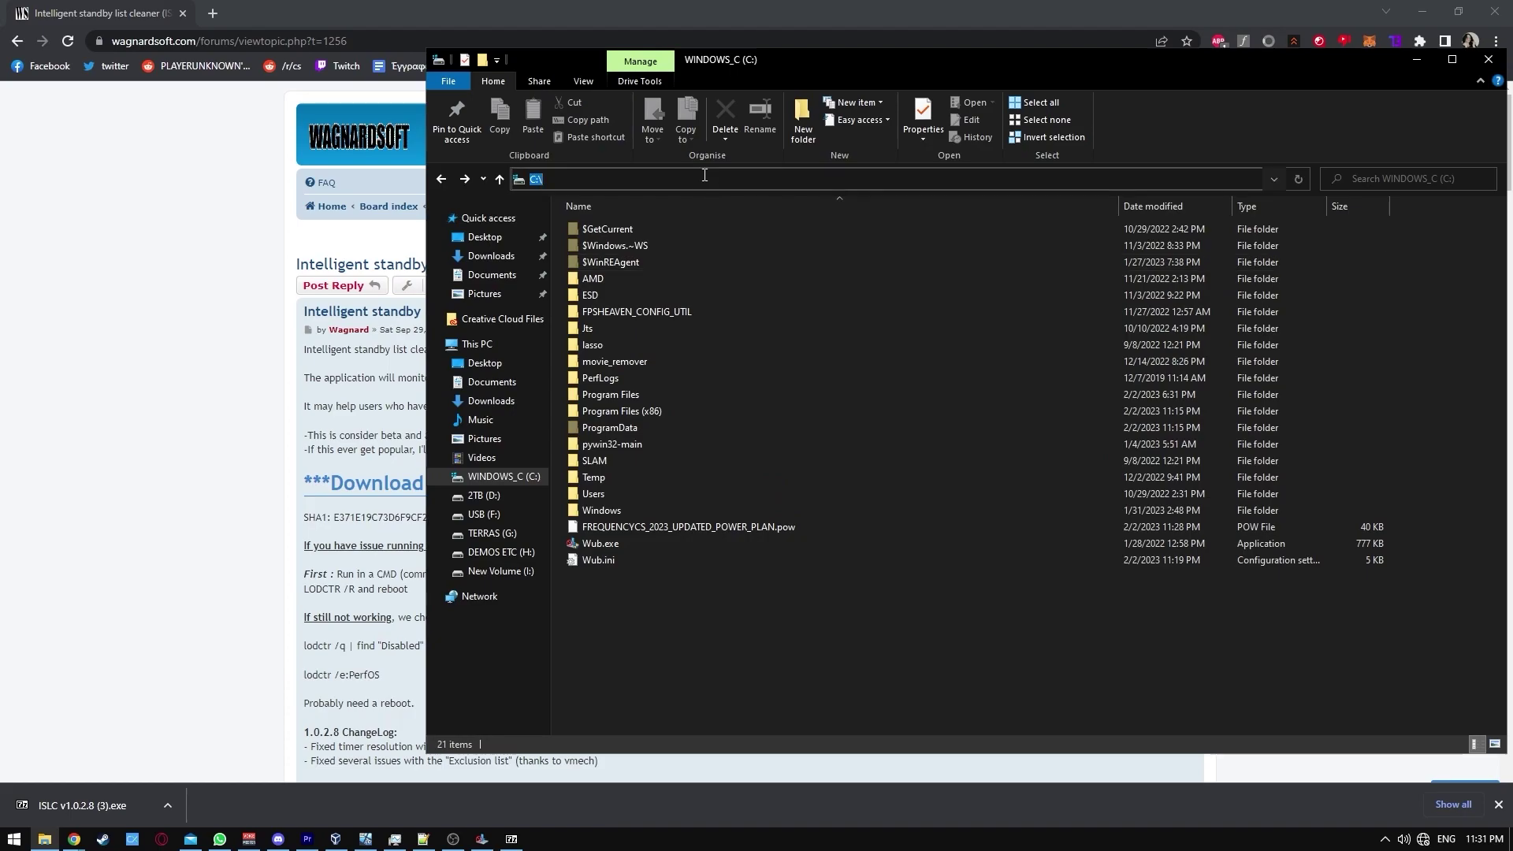
pyautogui.hotkey('alt', 'Tab')
pyautogui.click(794, 459)
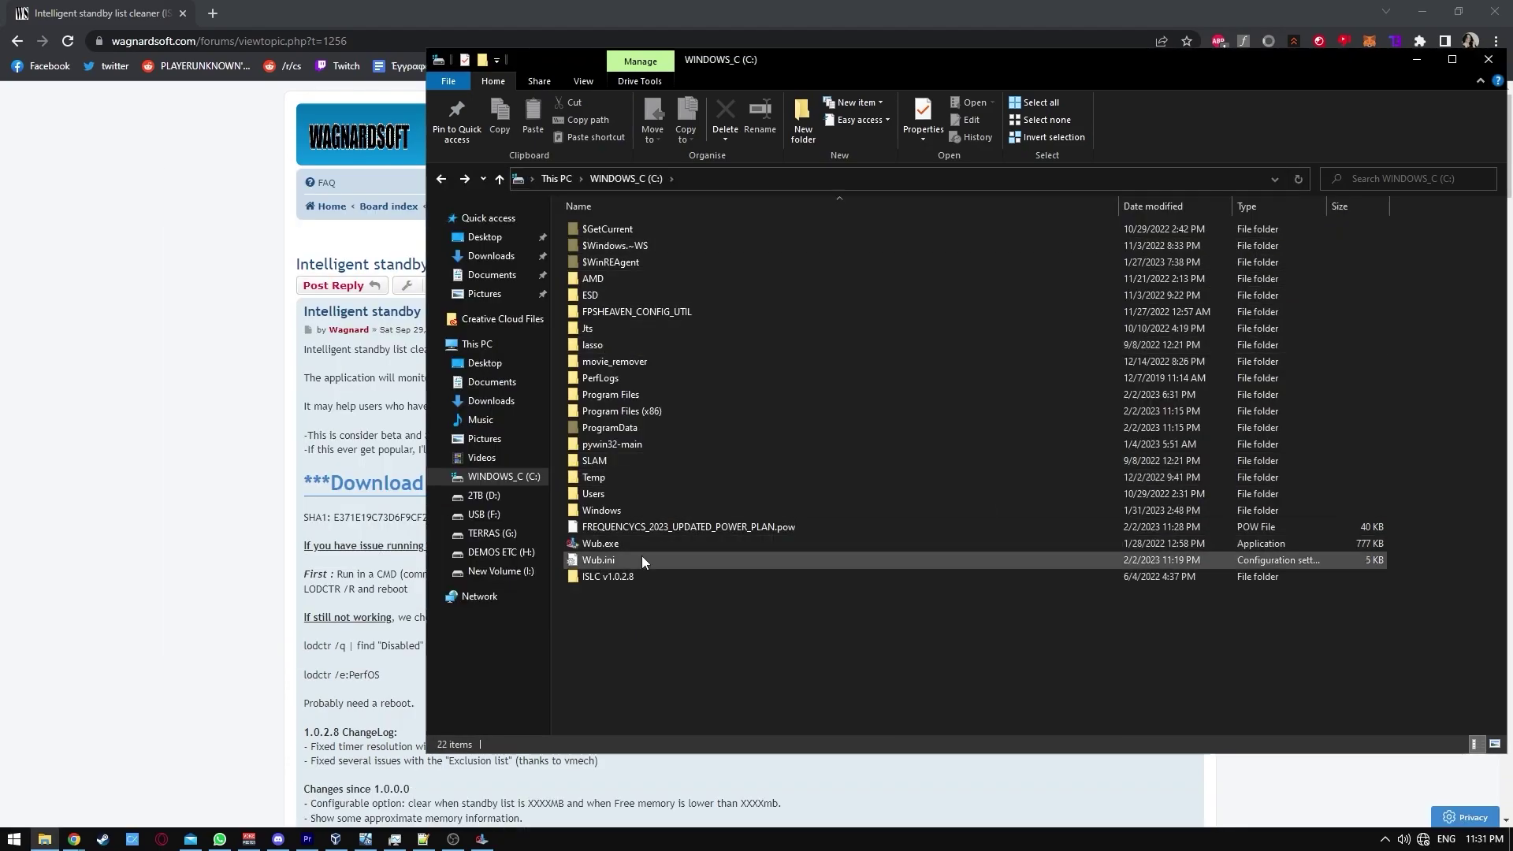
# Launch Intelligent standby list cleaner ISLC.exe from the extracted ISLC v1.0.2.8 folder and start its monitoring
pyautogui.doubleClick(628, 576)
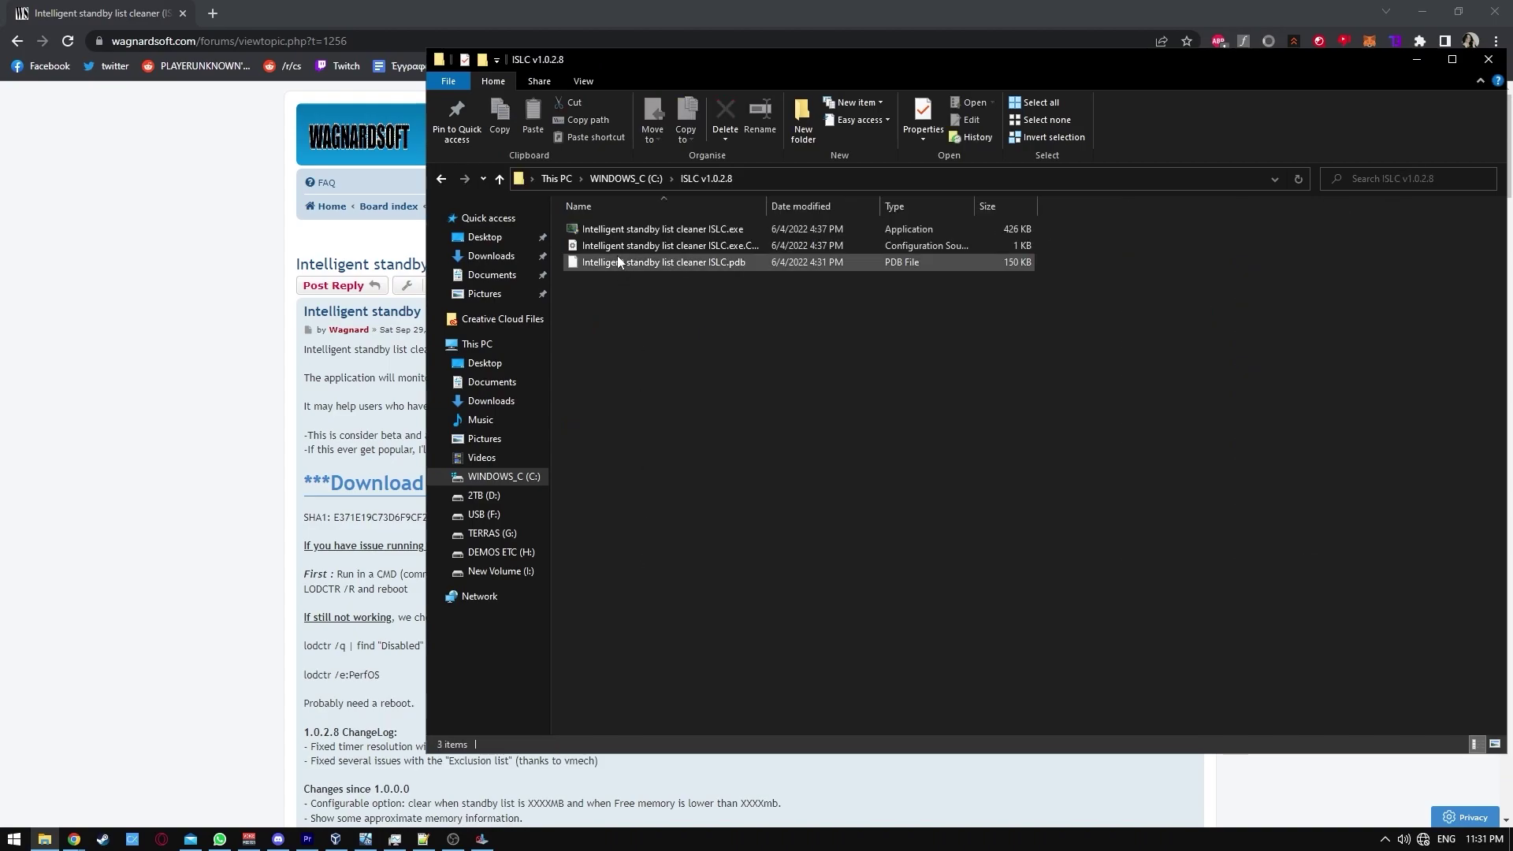
pyautogui.click(614, 234)
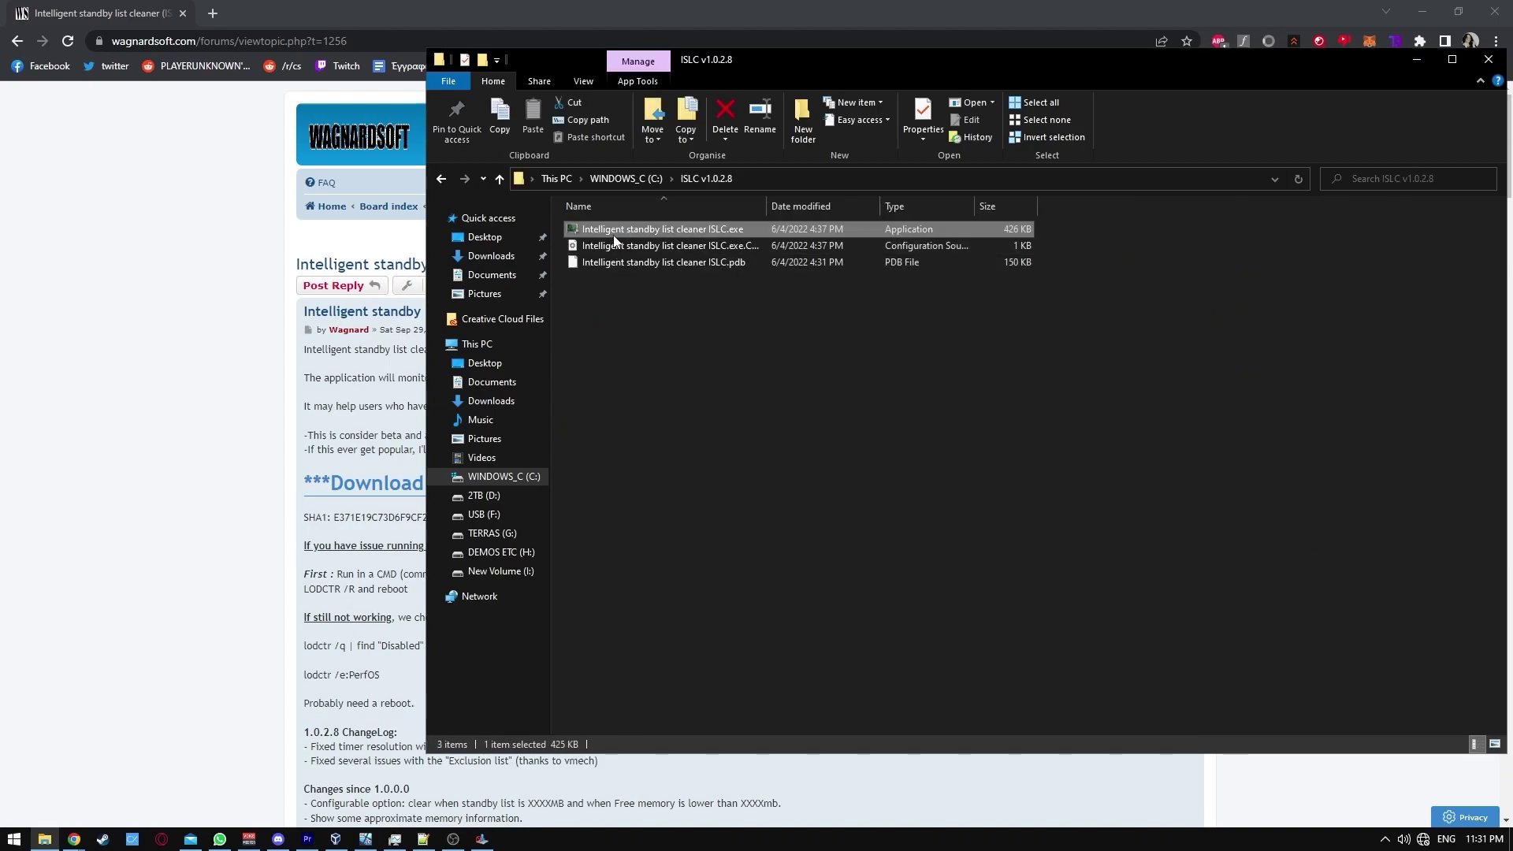
pyautogui.doubleClick(614, 237)
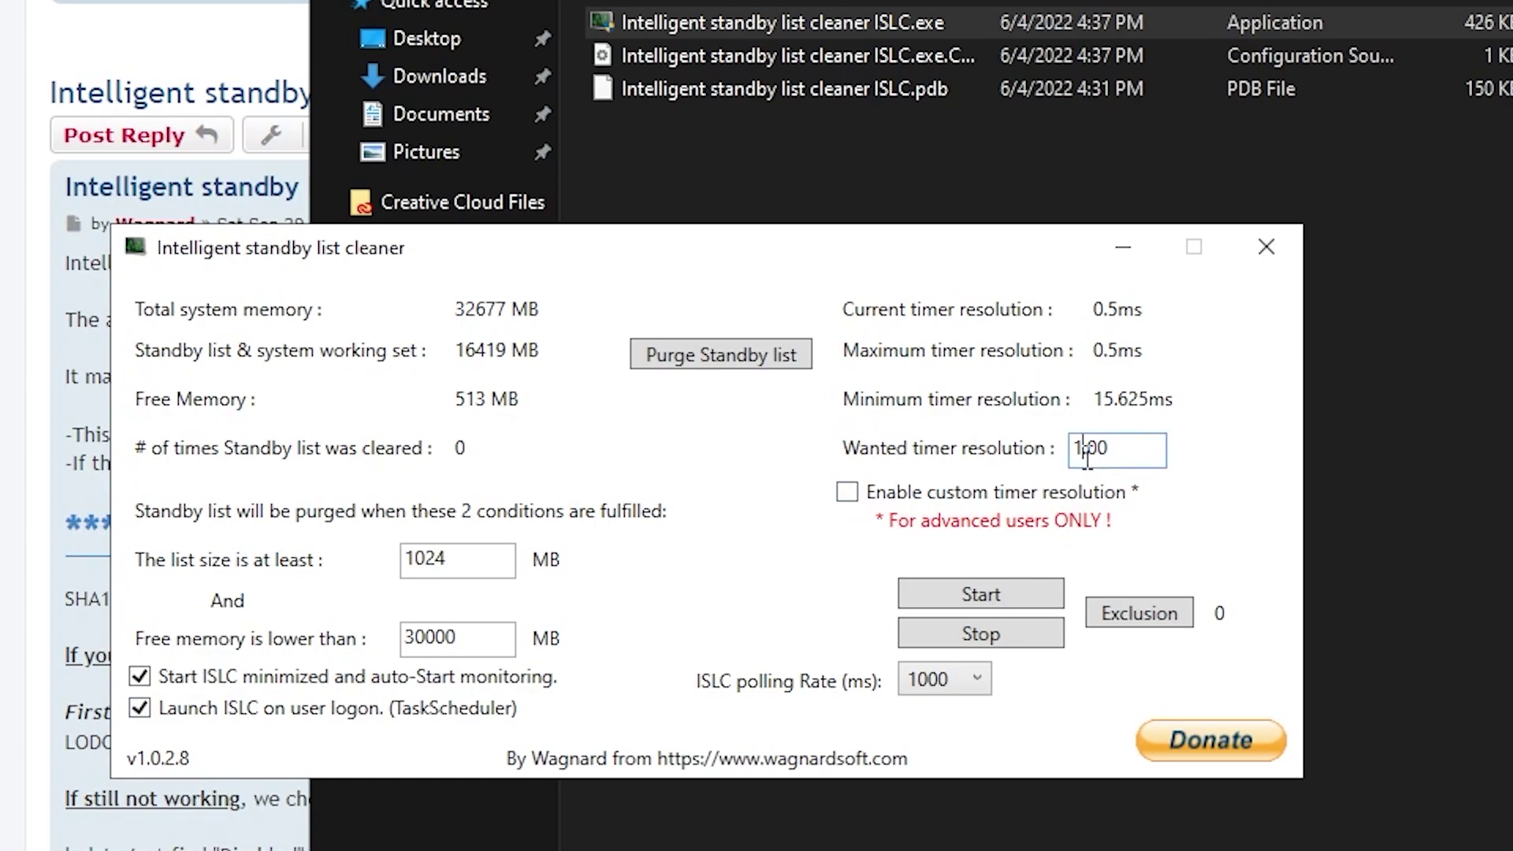
pyautogui.click(967, 593)
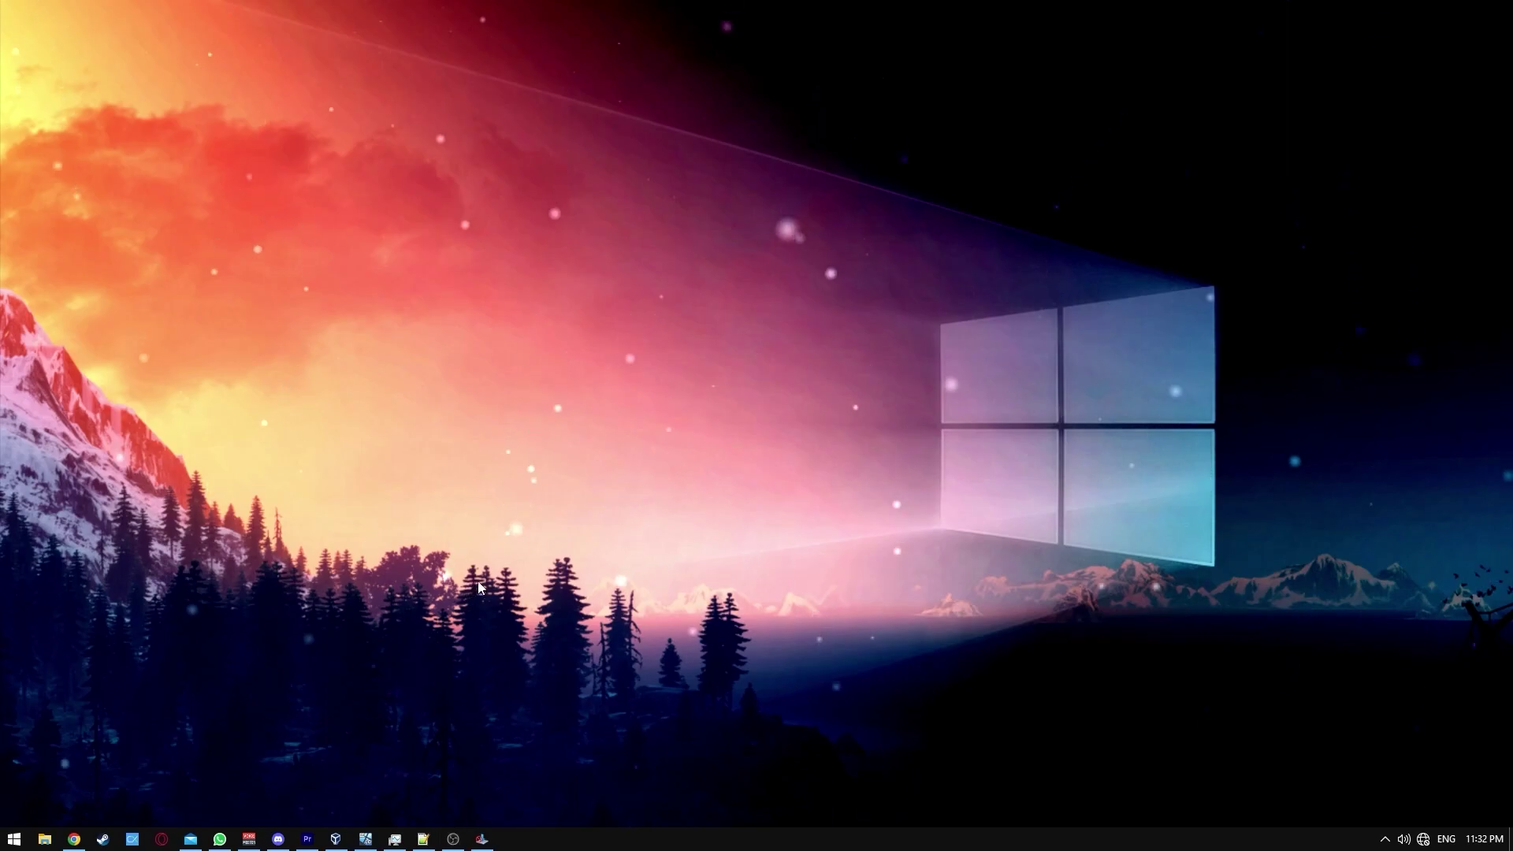
# Open C:\Windows\Temp through Run and delete all its contents, granting administrator permission and skipping the CreativeCloud folder that is in use
pyautogui.press('super')
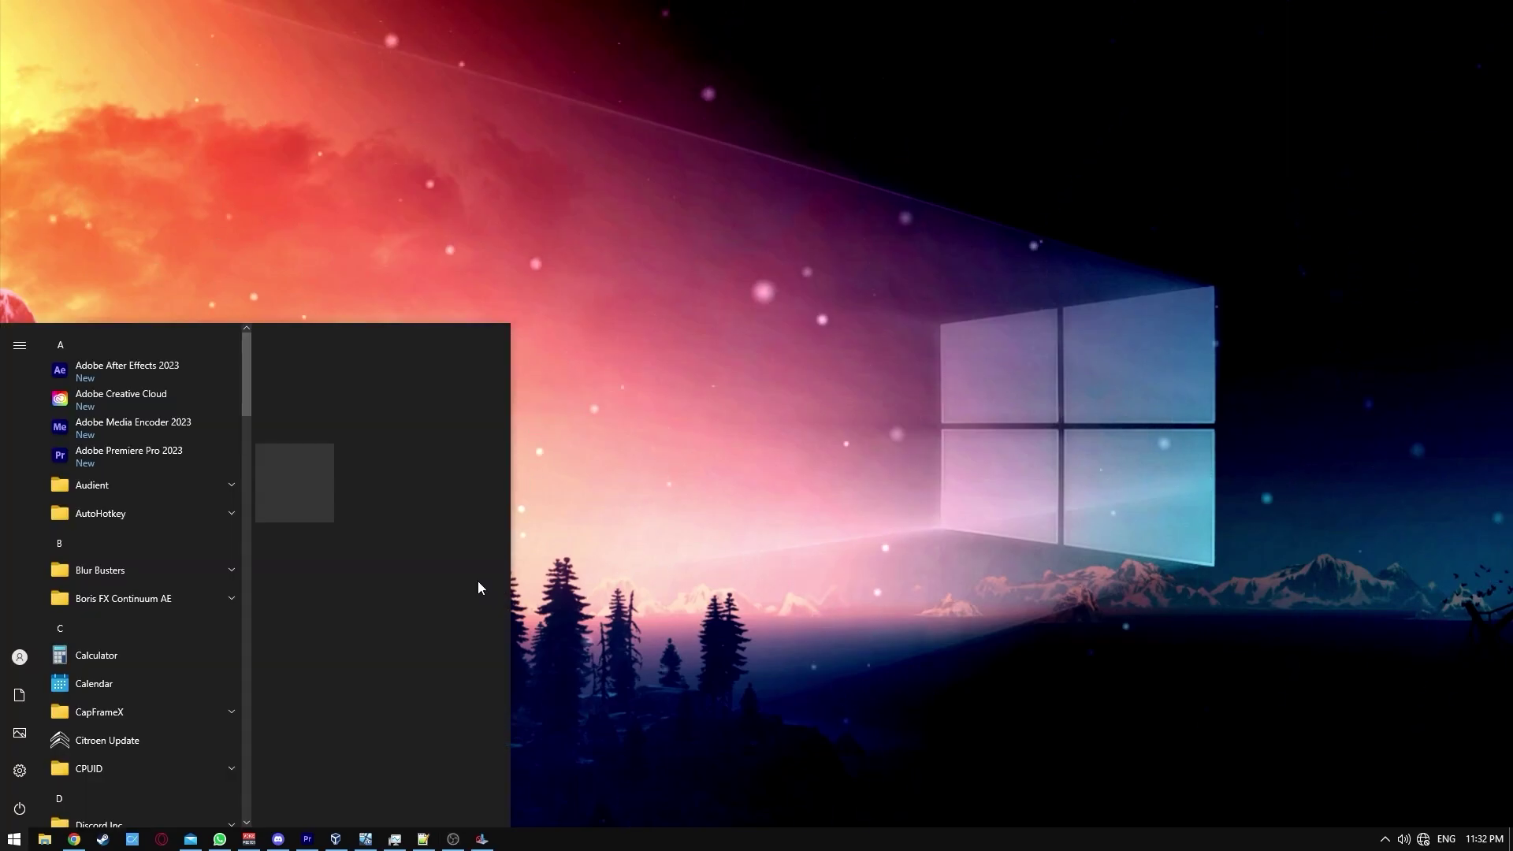
pyautogui.write('run')
pyautogui.press('Return')
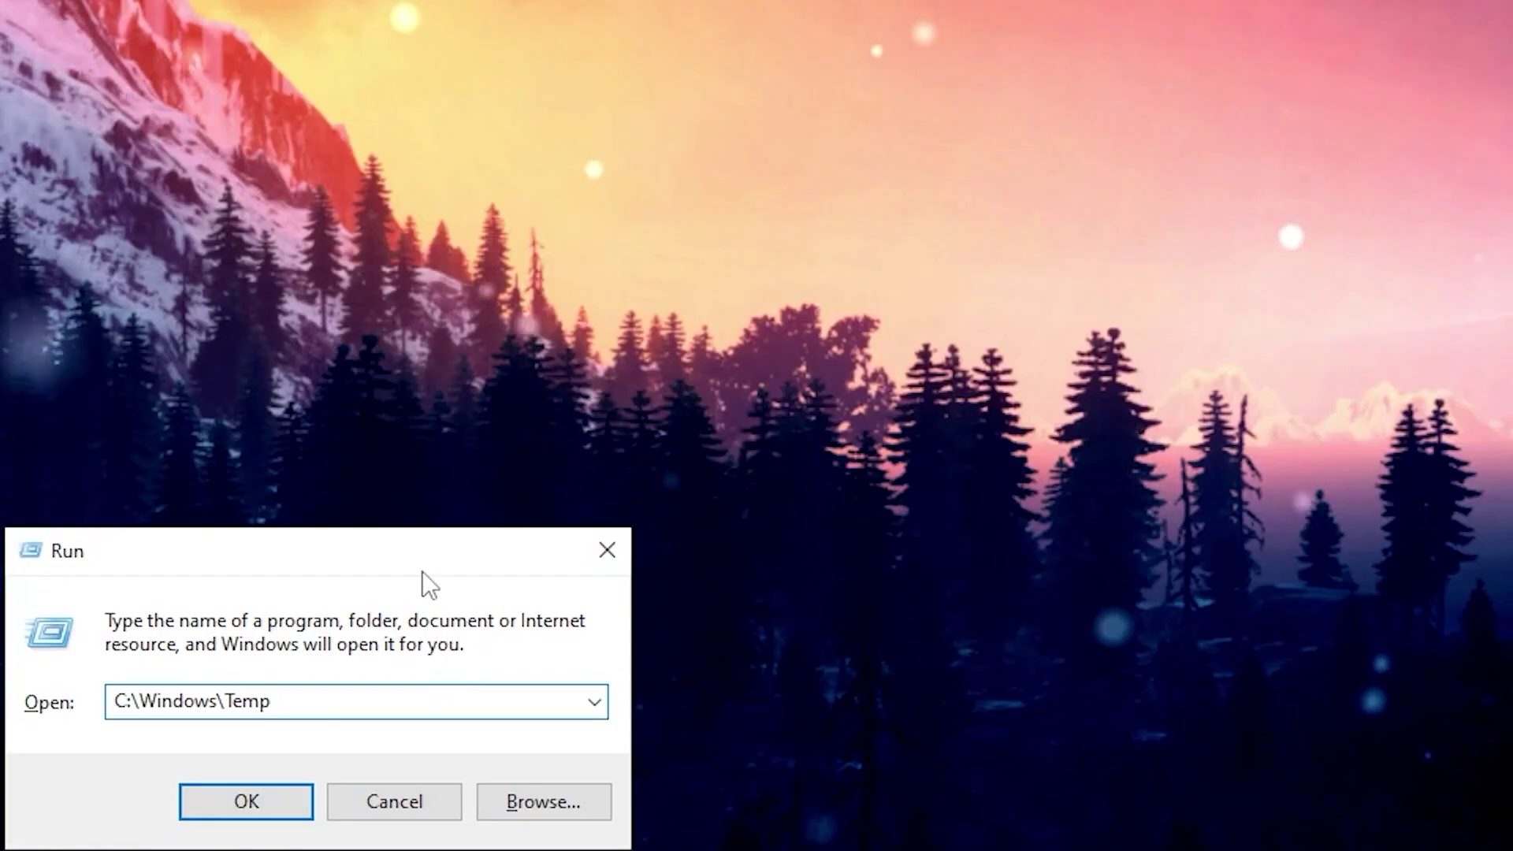
pyautogui.click(260, 807)
pyautogui.click(693, 399)
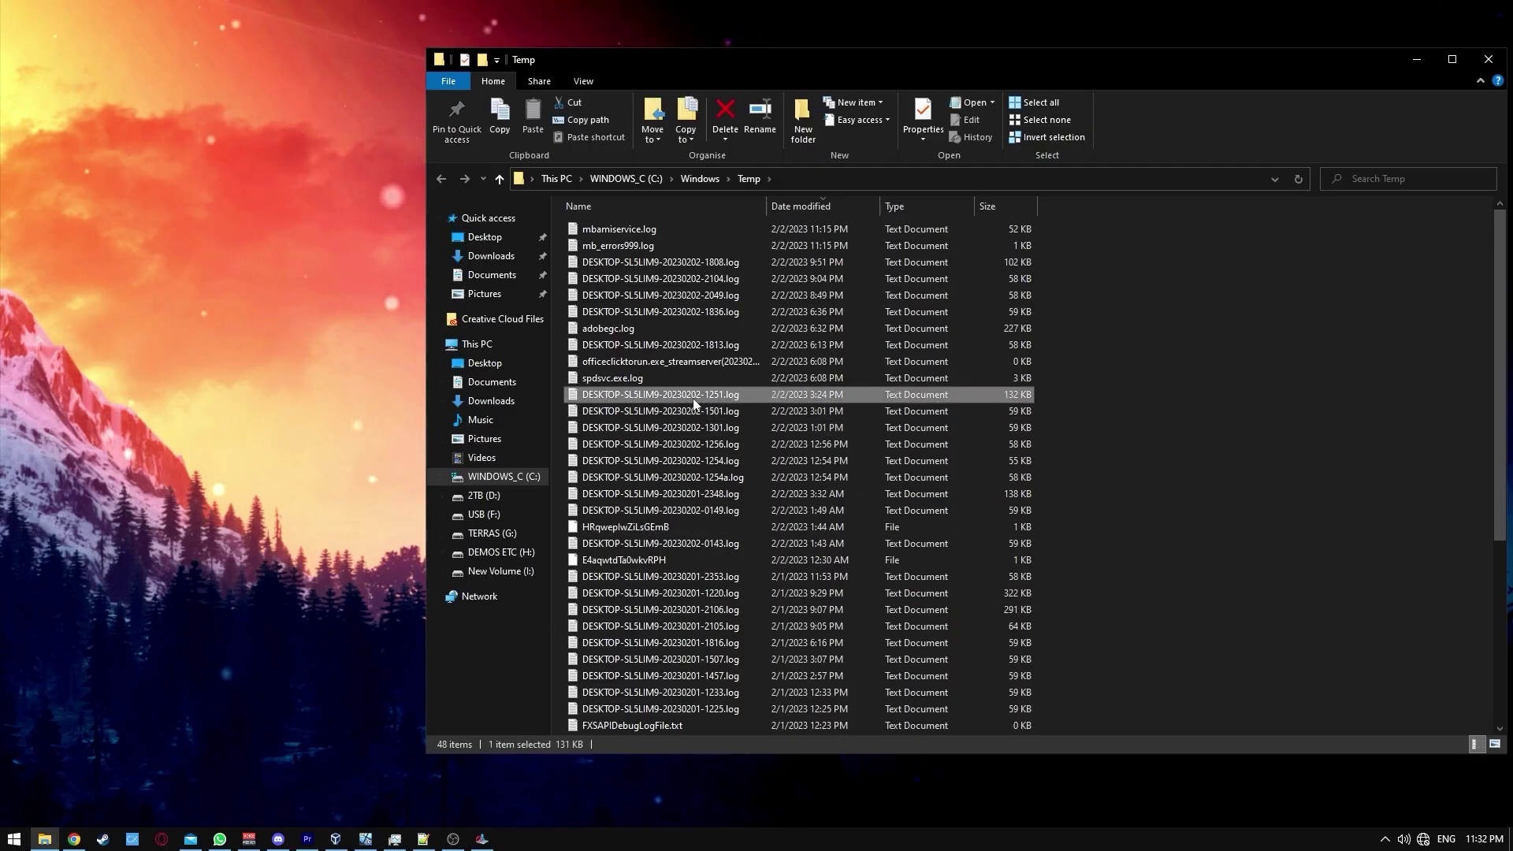
pyautogui.hotkey('ctrl', 'a')
pyautogui.press('Delete')
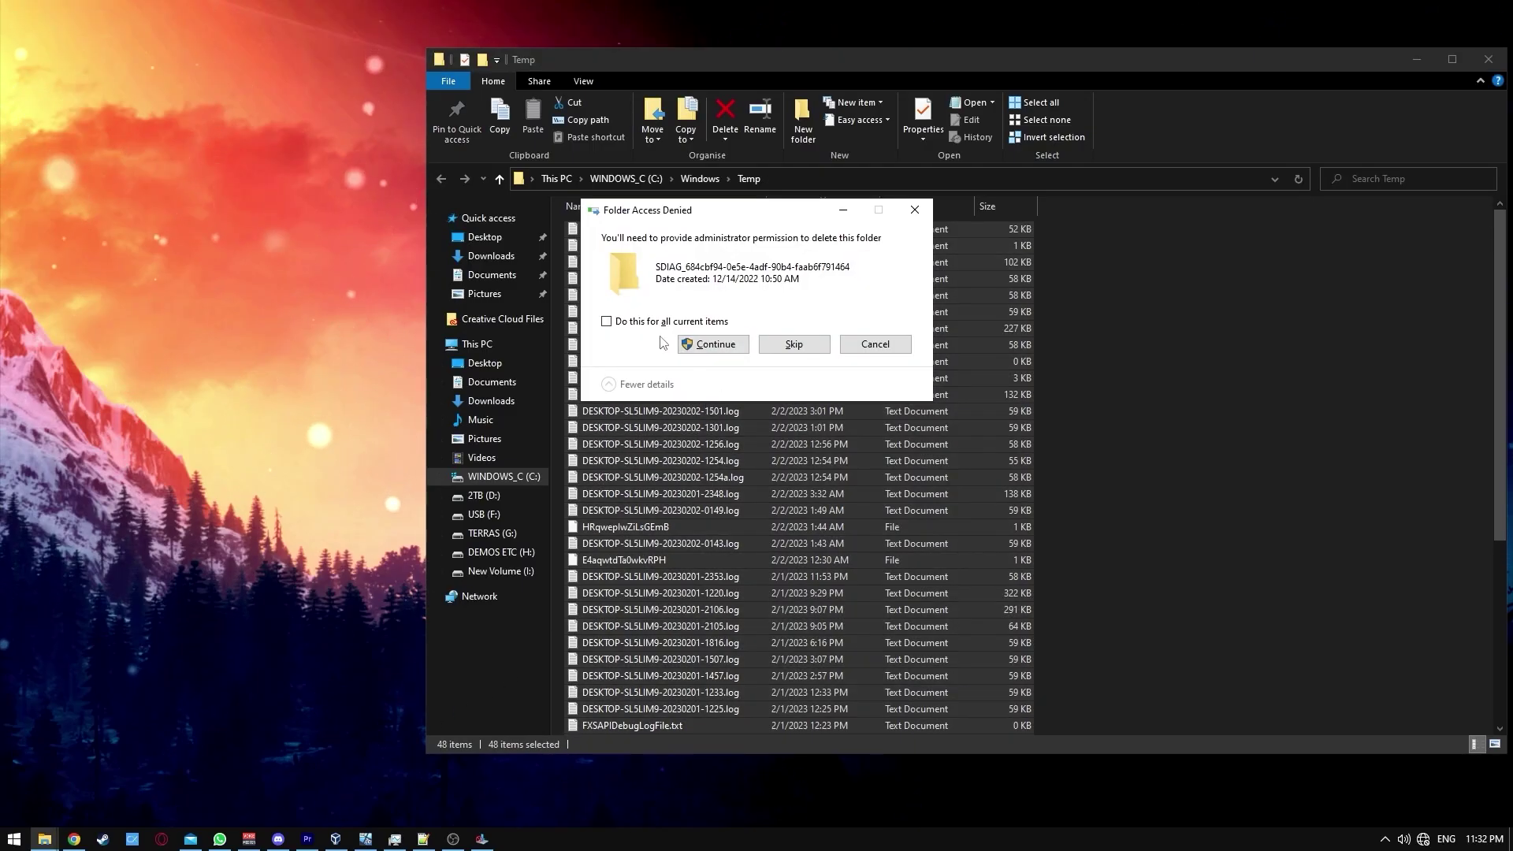
pyautogui.click(712, 344)
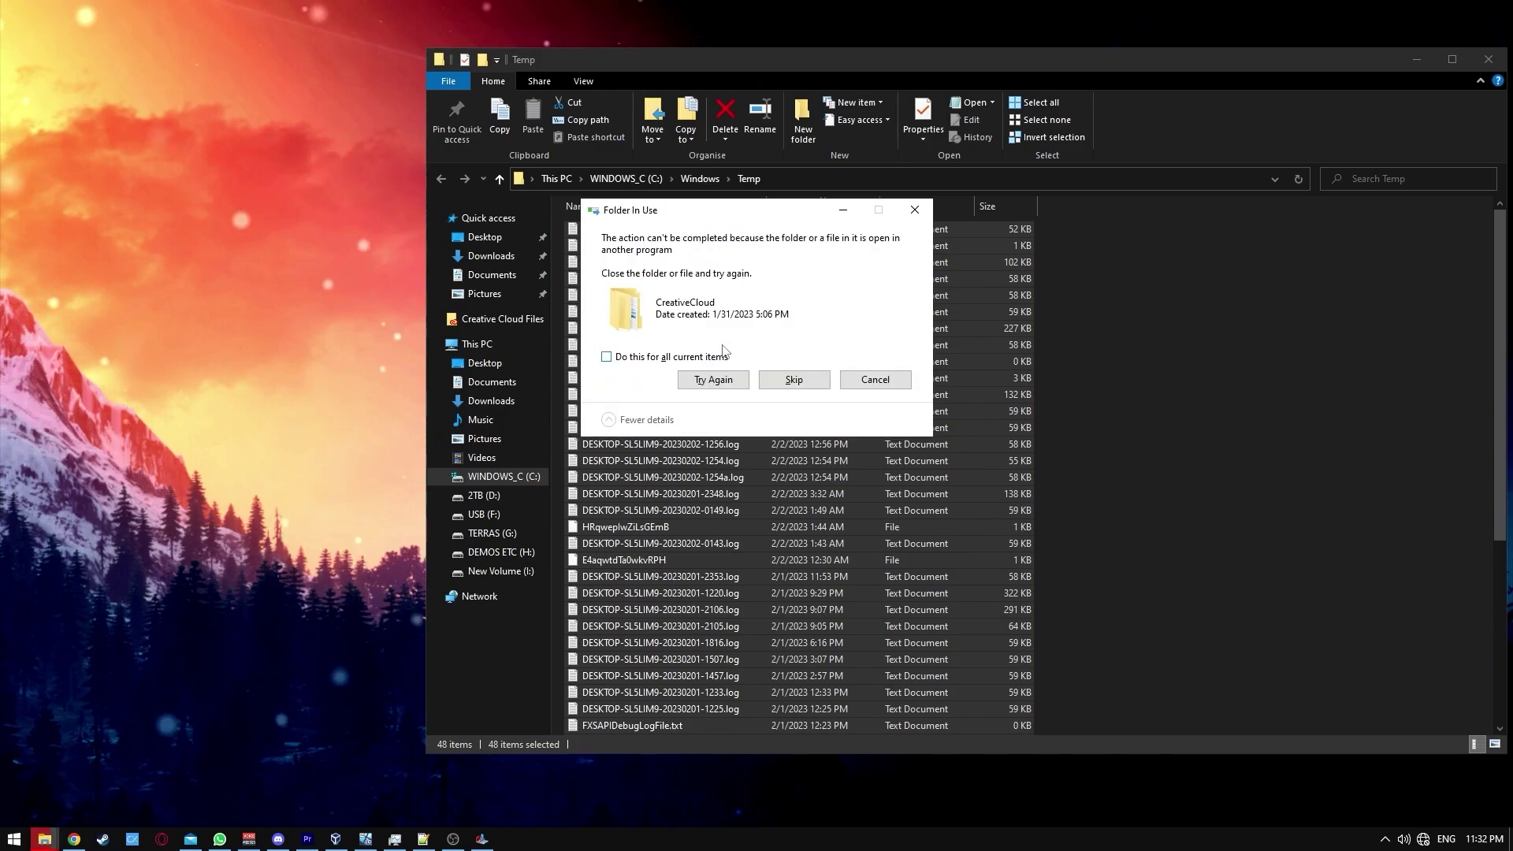
pyautogui.click(793, 380)
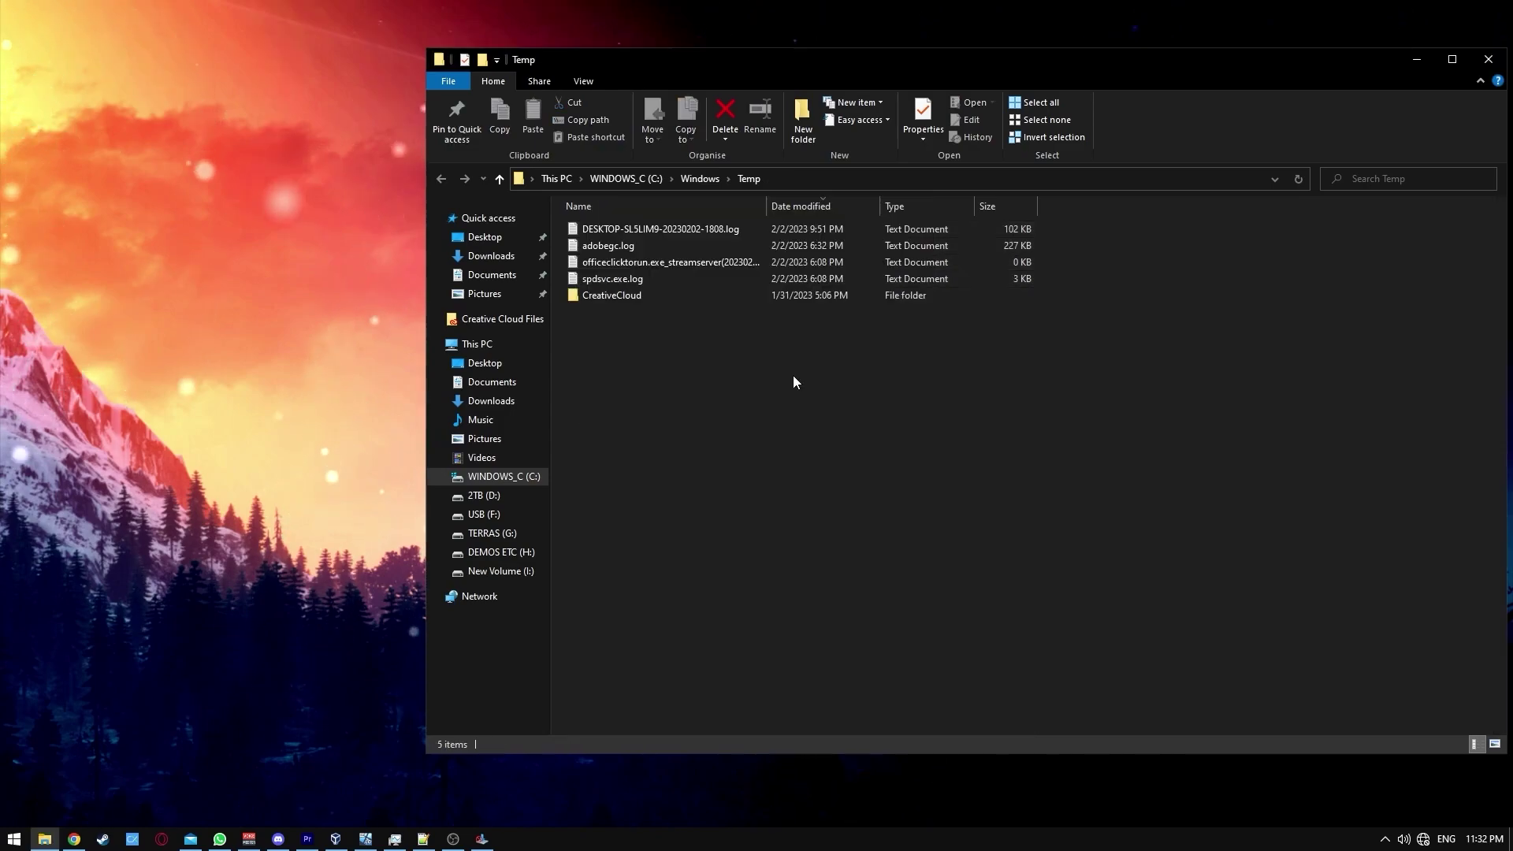
# Open the %temp% folder through Run and delete all its contents, skipping items in use
pyautogui.press('super+d')
pyautogui.press('super')
pyautogui.write('run')
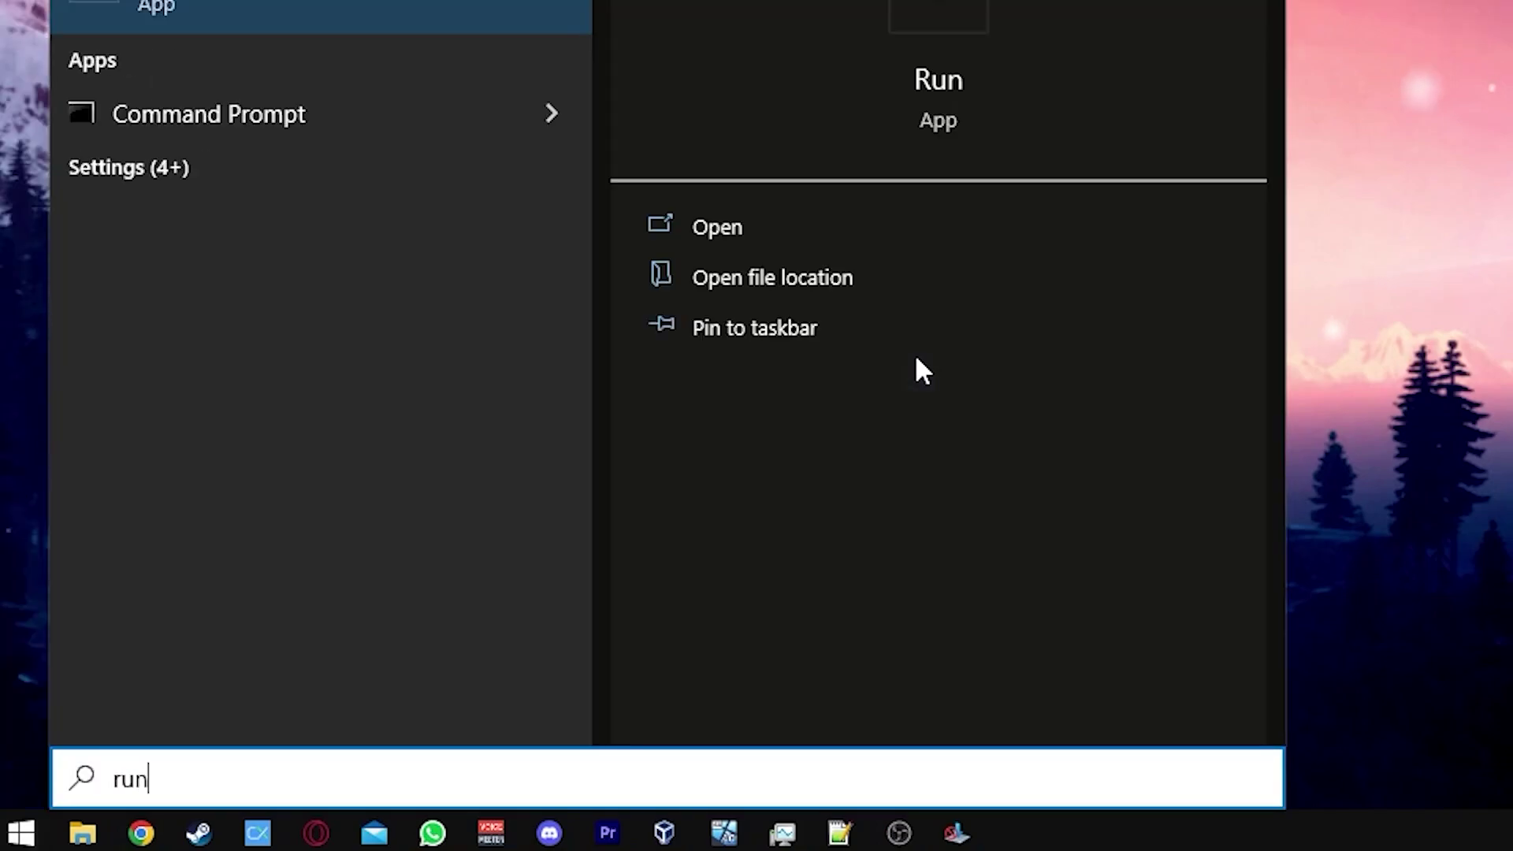
pyautogui.press('Return')
pyautogui.write('%temp%')
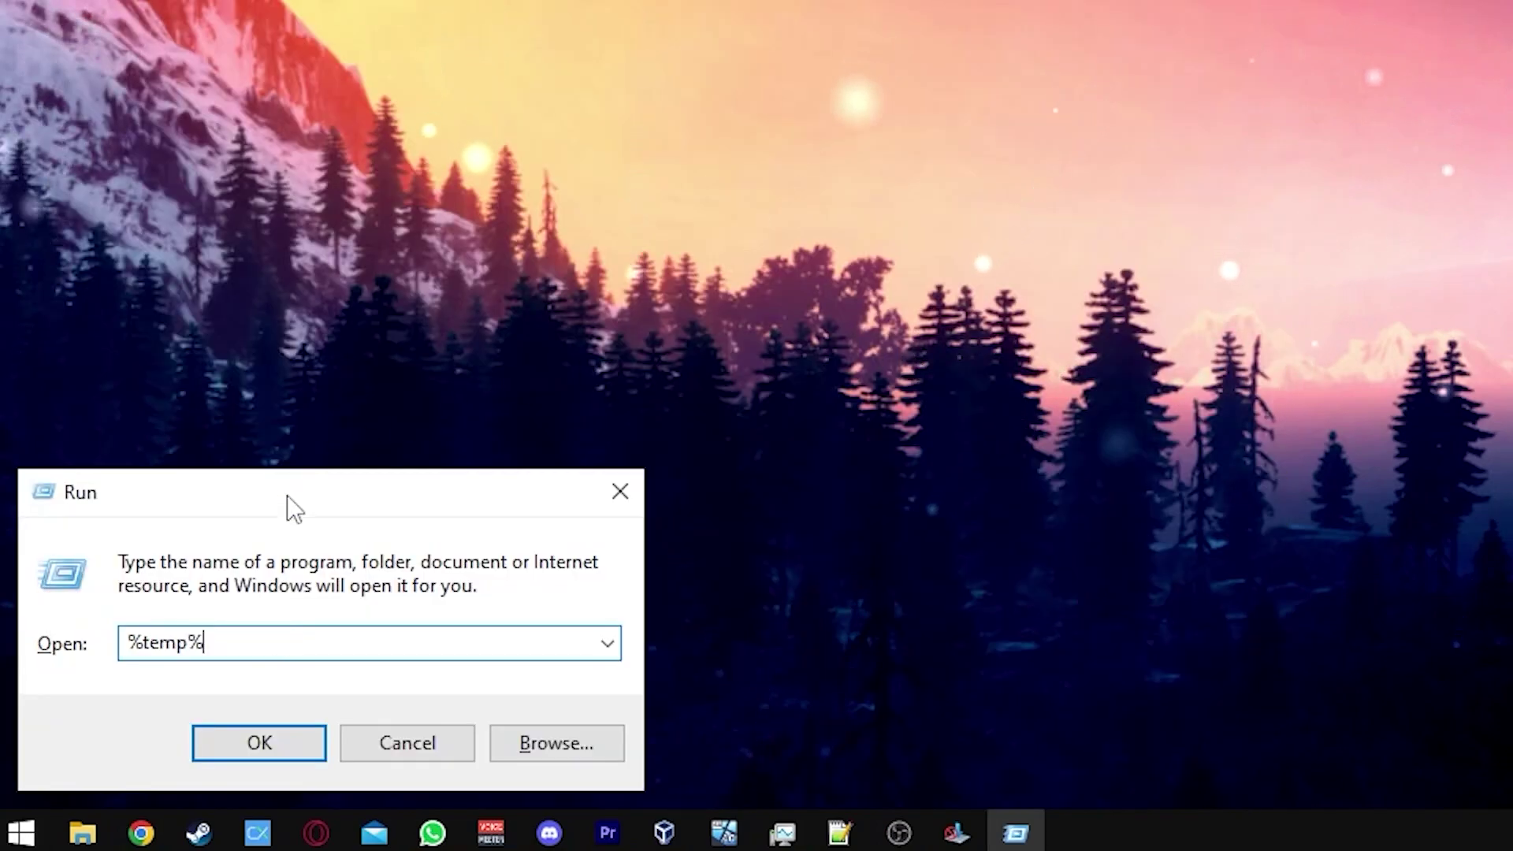
pyautogui.click(260, 742)
pyautogui.hotkey('ctrl', 'a')
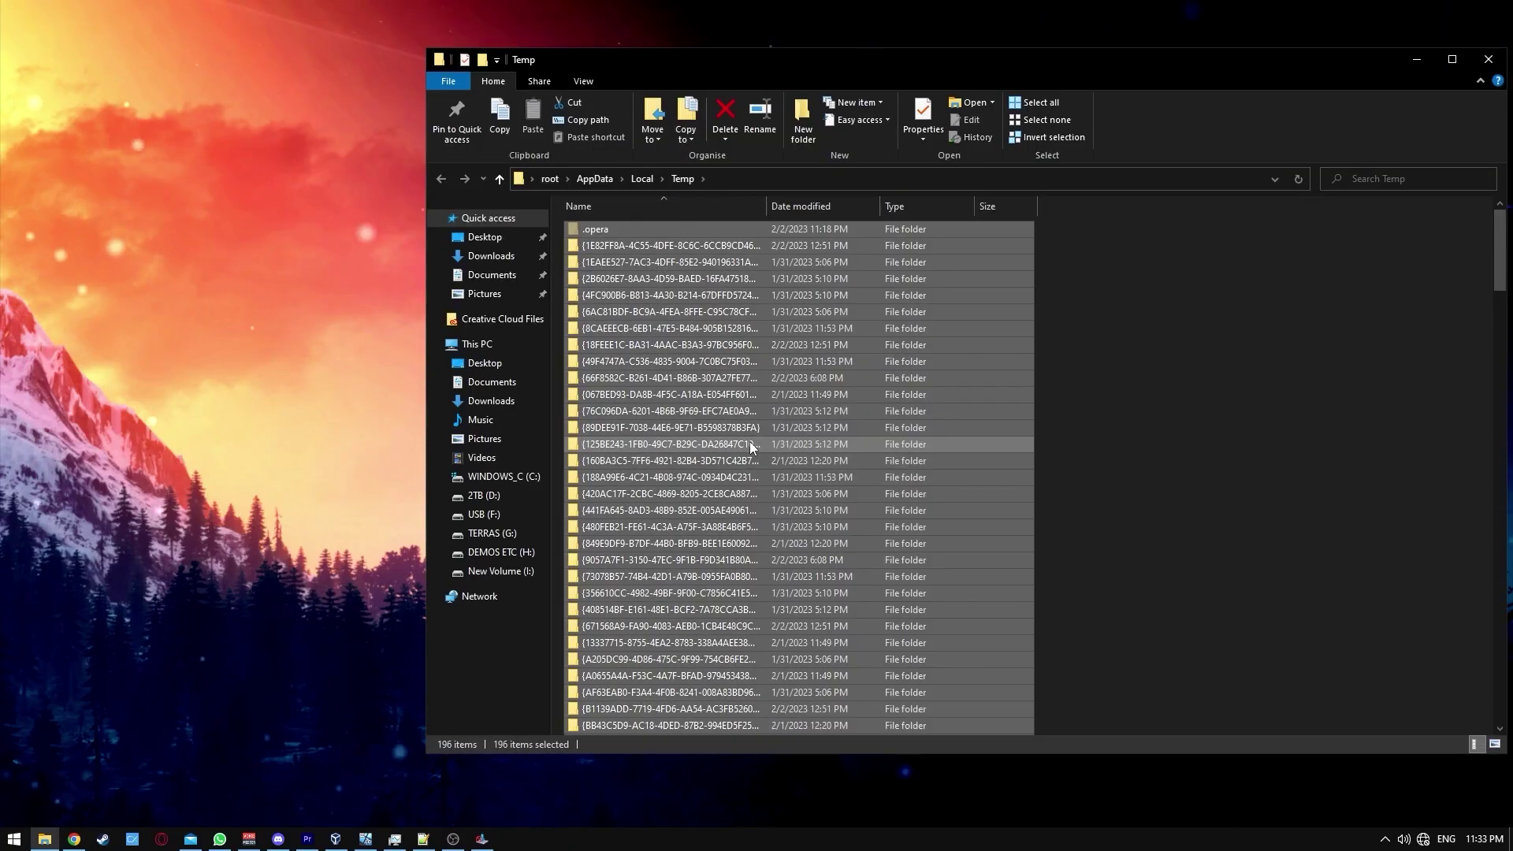
pyautogui.press('Delete')
pyautogui.click(795, 382)
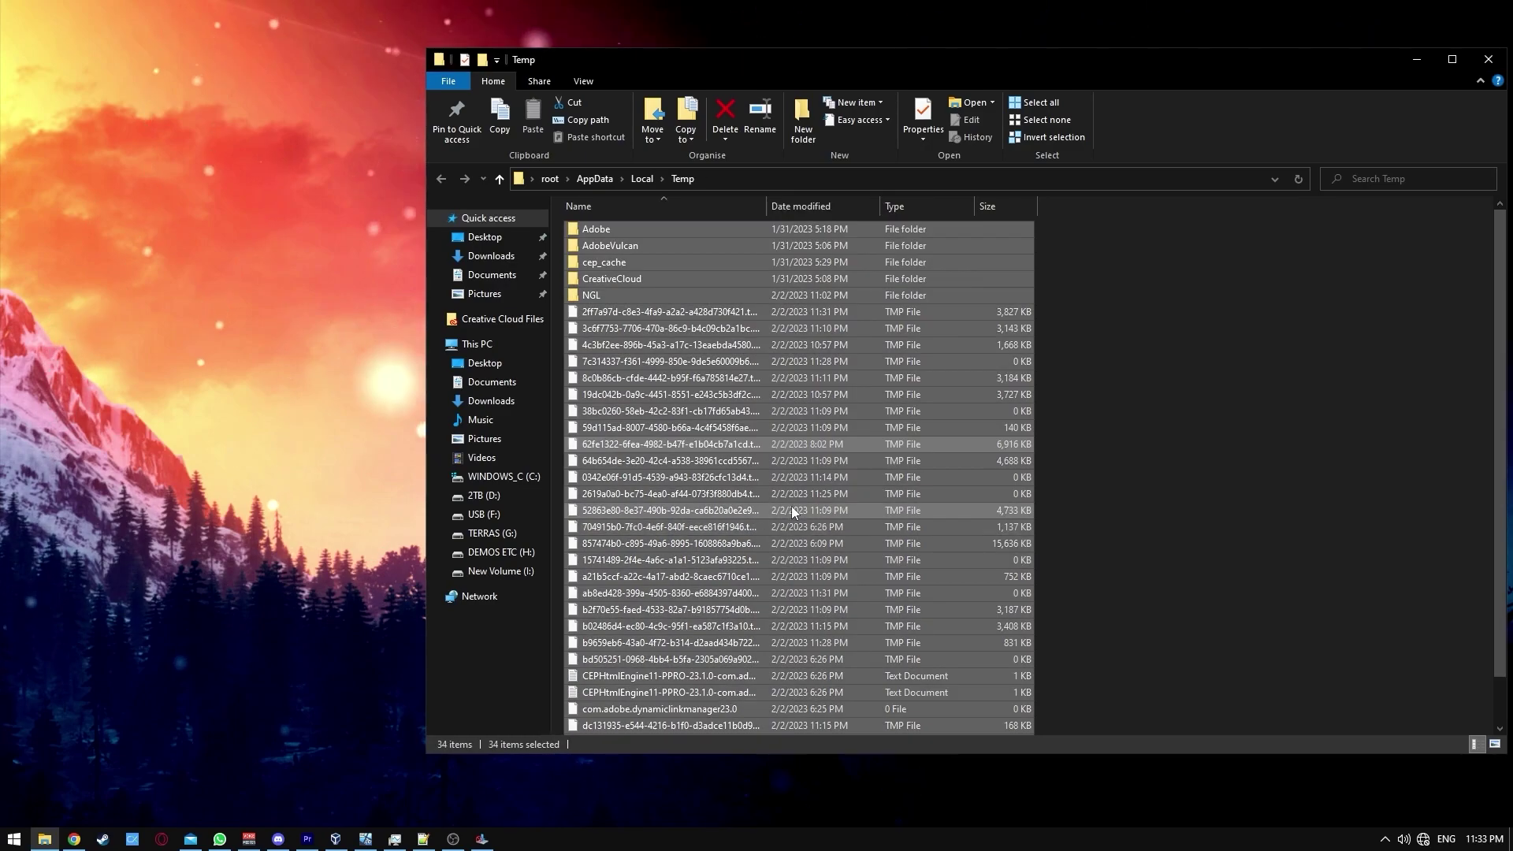
# Launch Disk Clean-up by running C:\Windows\System32\cleanmgr.exe from the Run dialog
pyautogui.press('super')
pyautogui.write('run')
pyautogui.press('Return')
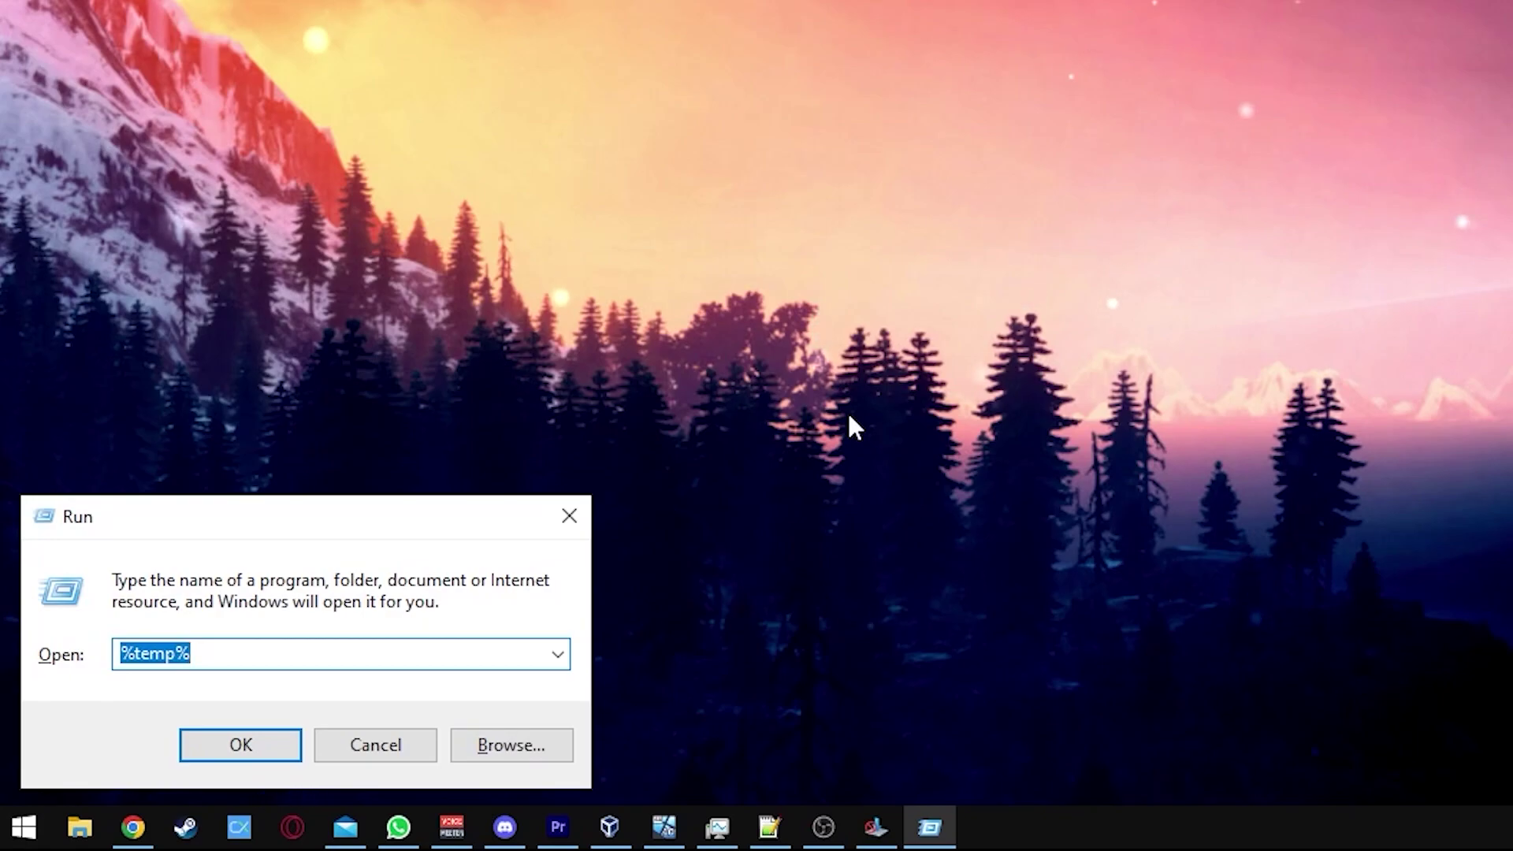
pyautogui.write('C:\\Windows\\System32\\cleanmgr.exe')
pyautogui.press('Return')
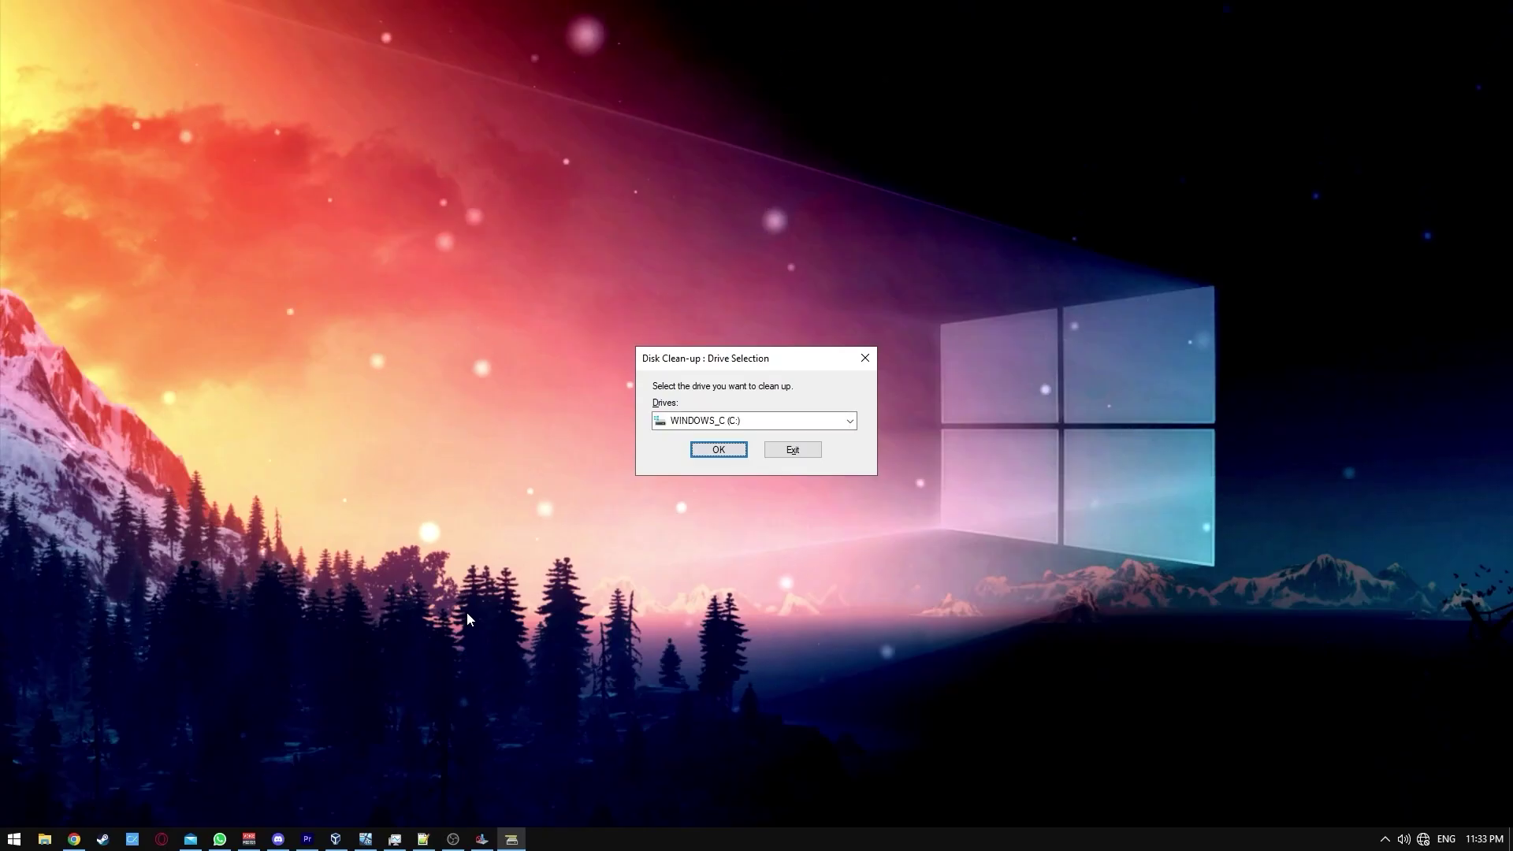
# Choose drive WINDOWS_C (C:) and permanently delete all the ticked Disk Clean-up file categories
pyautogui.click(714, 449)
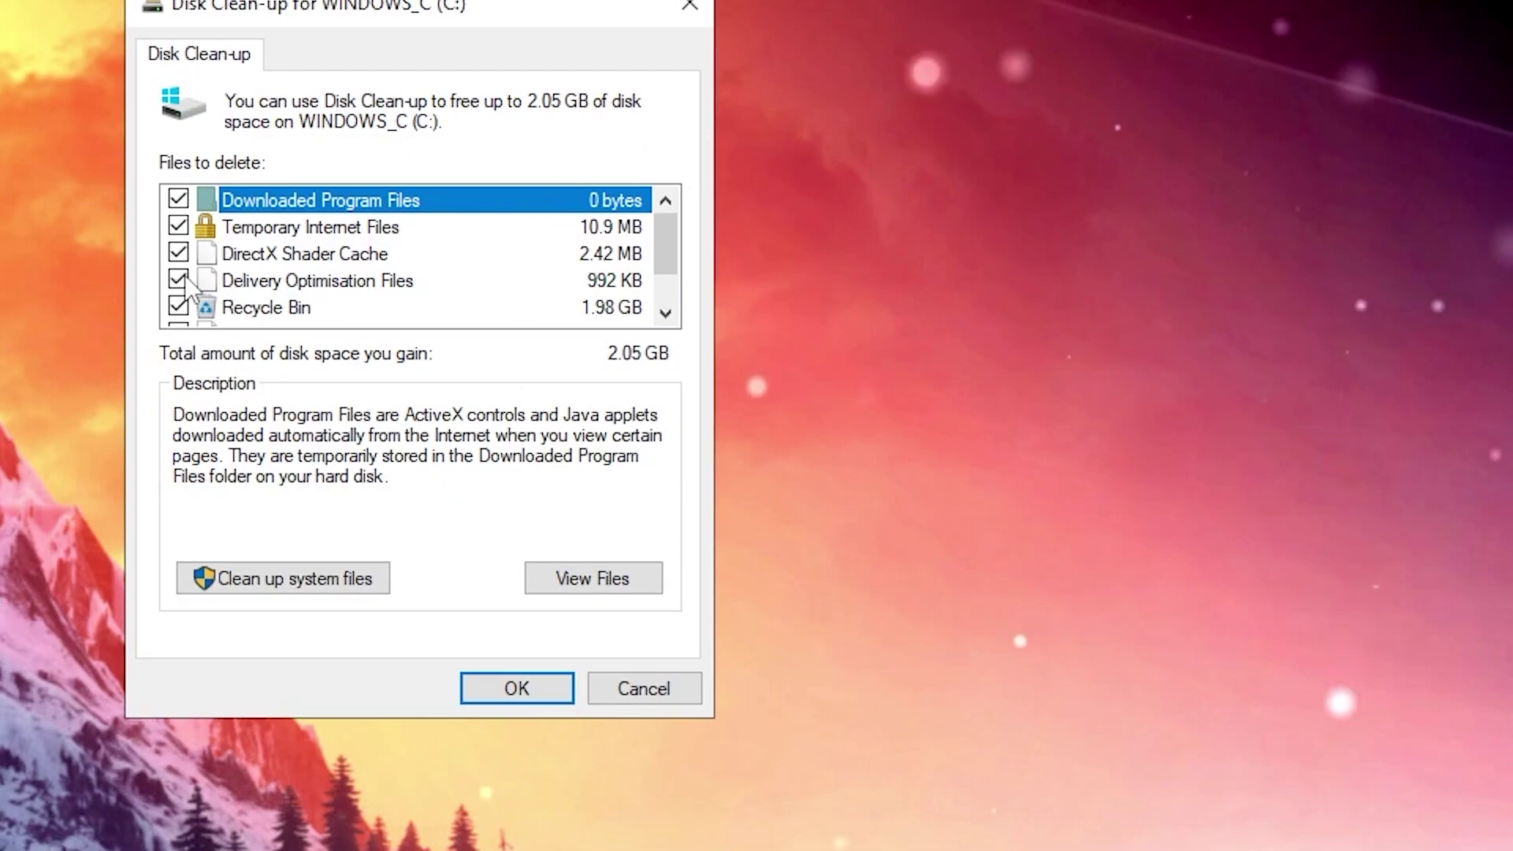
pyautogui.scroll(-2, 193, 300)
pyautogui.click(498, 685)
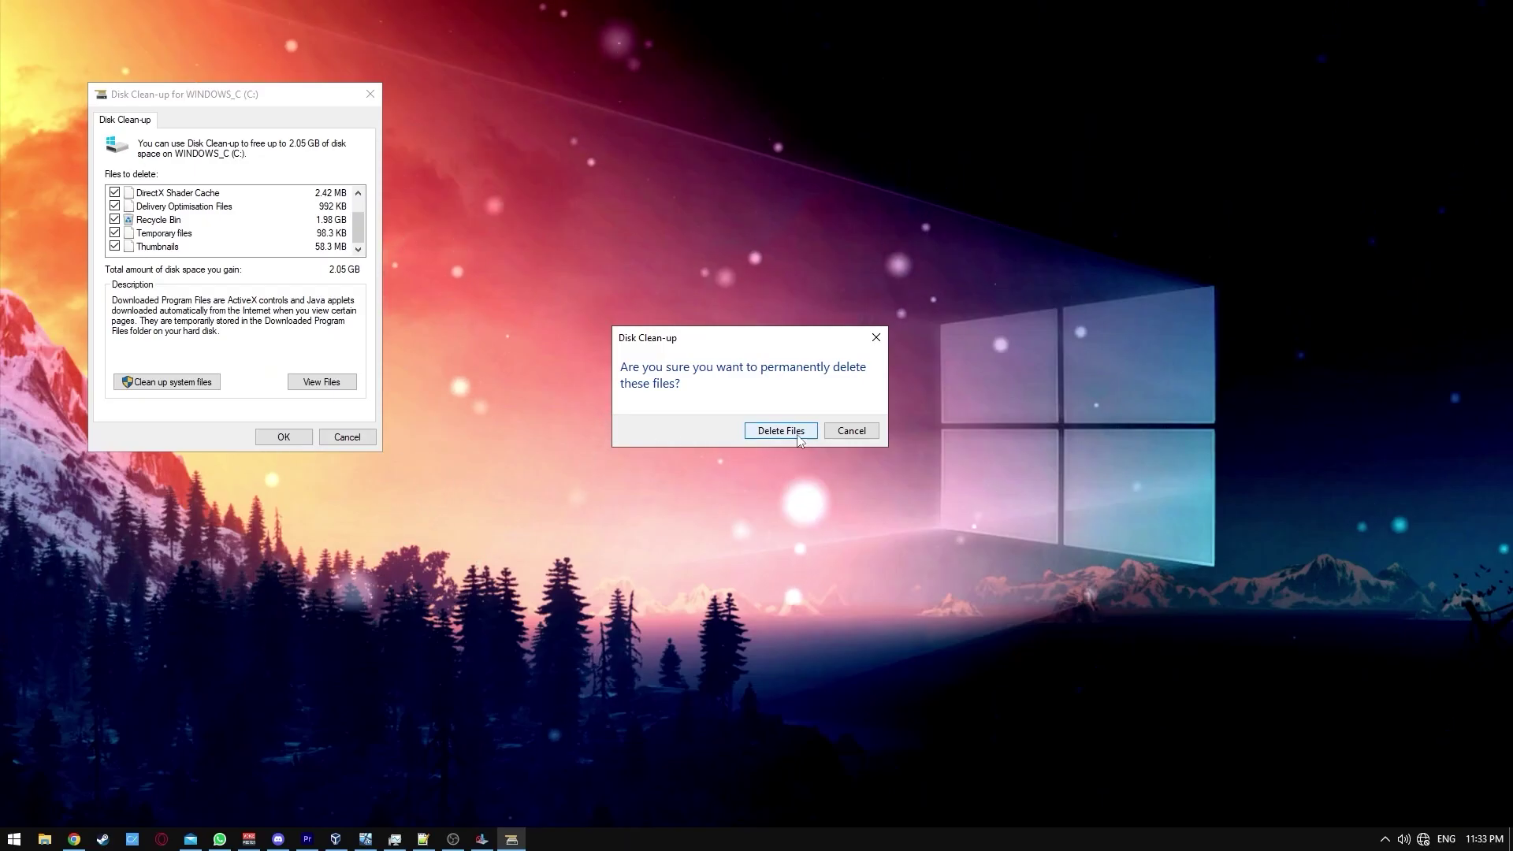
pyautogui.click(798, 433)
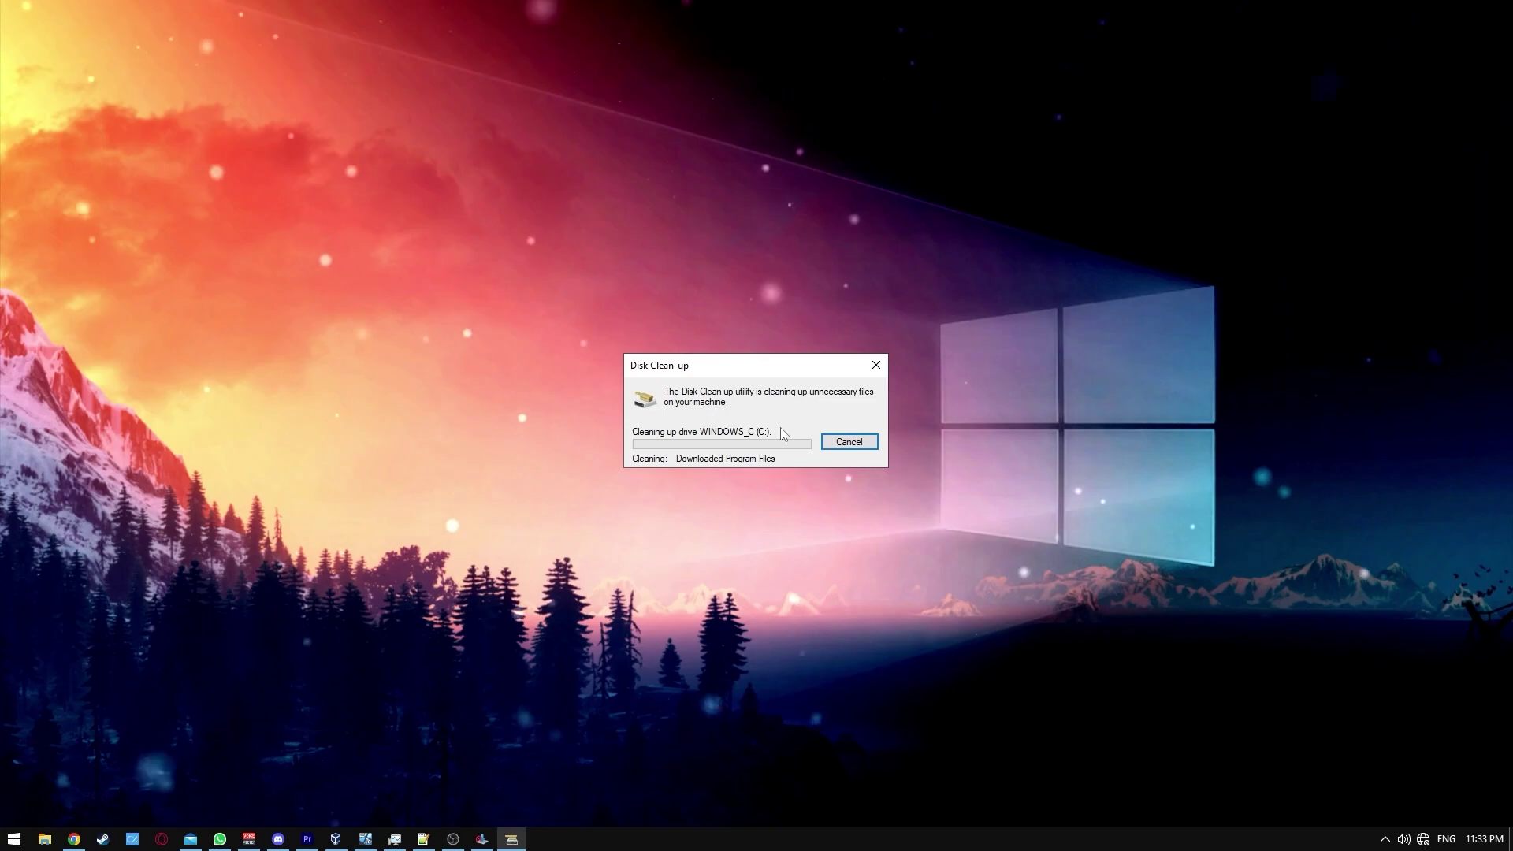
pyautogui.click(735, 473)
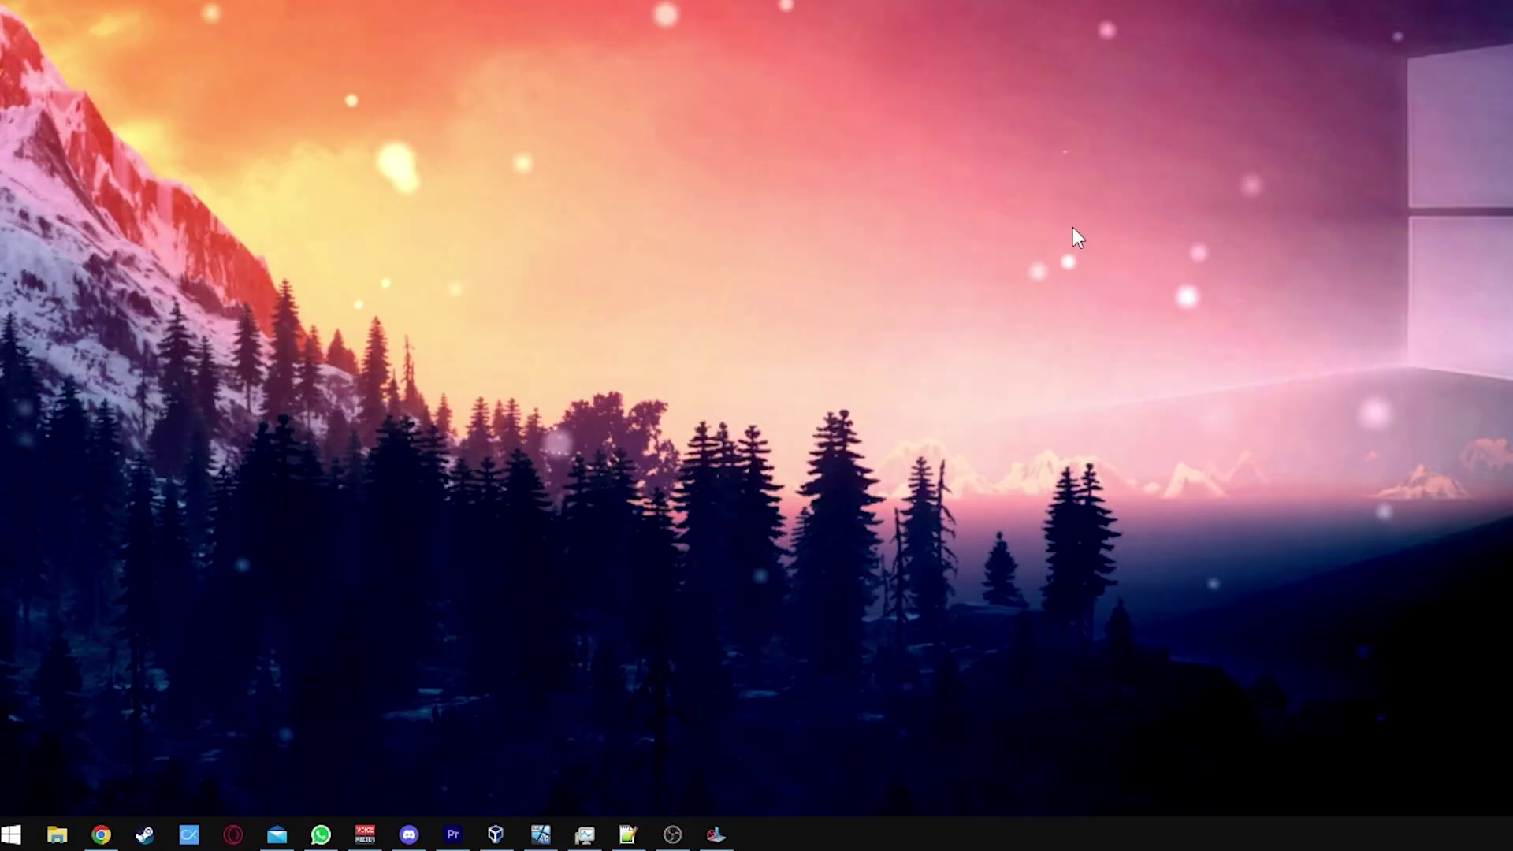
# Run C:\Windows\System32\cleanmgr.exe again as administrator and choose drive WINDOWS_C (C:) for system file cleanup
pyautogui.press('super')
pyautogui.write('run')
pyautogui.press('Return')
pyautogui.press('End')
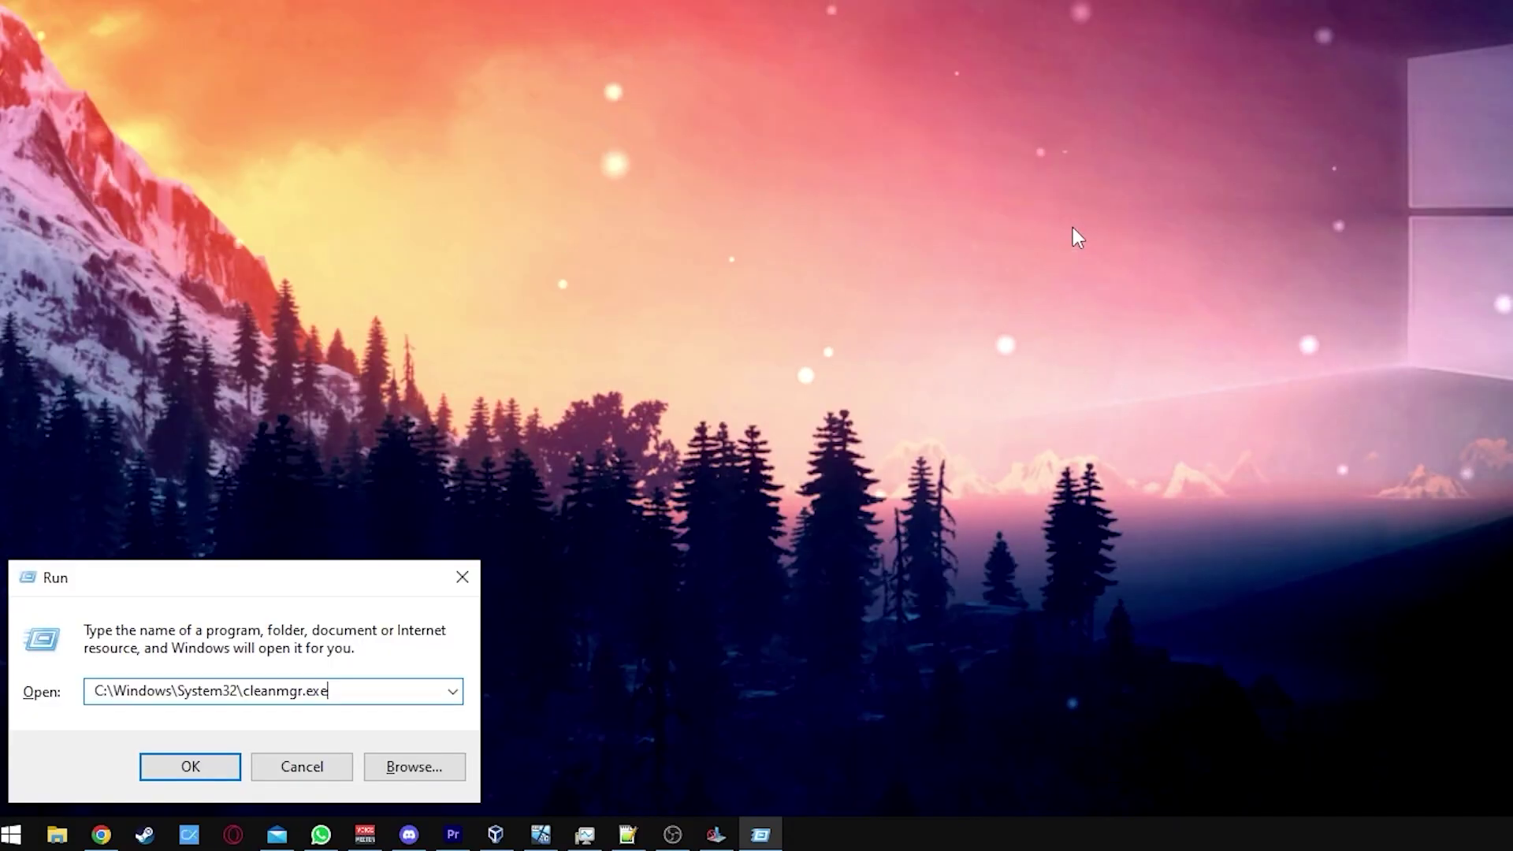
pyautogui.press('Return')
pyautogui.press('Return')
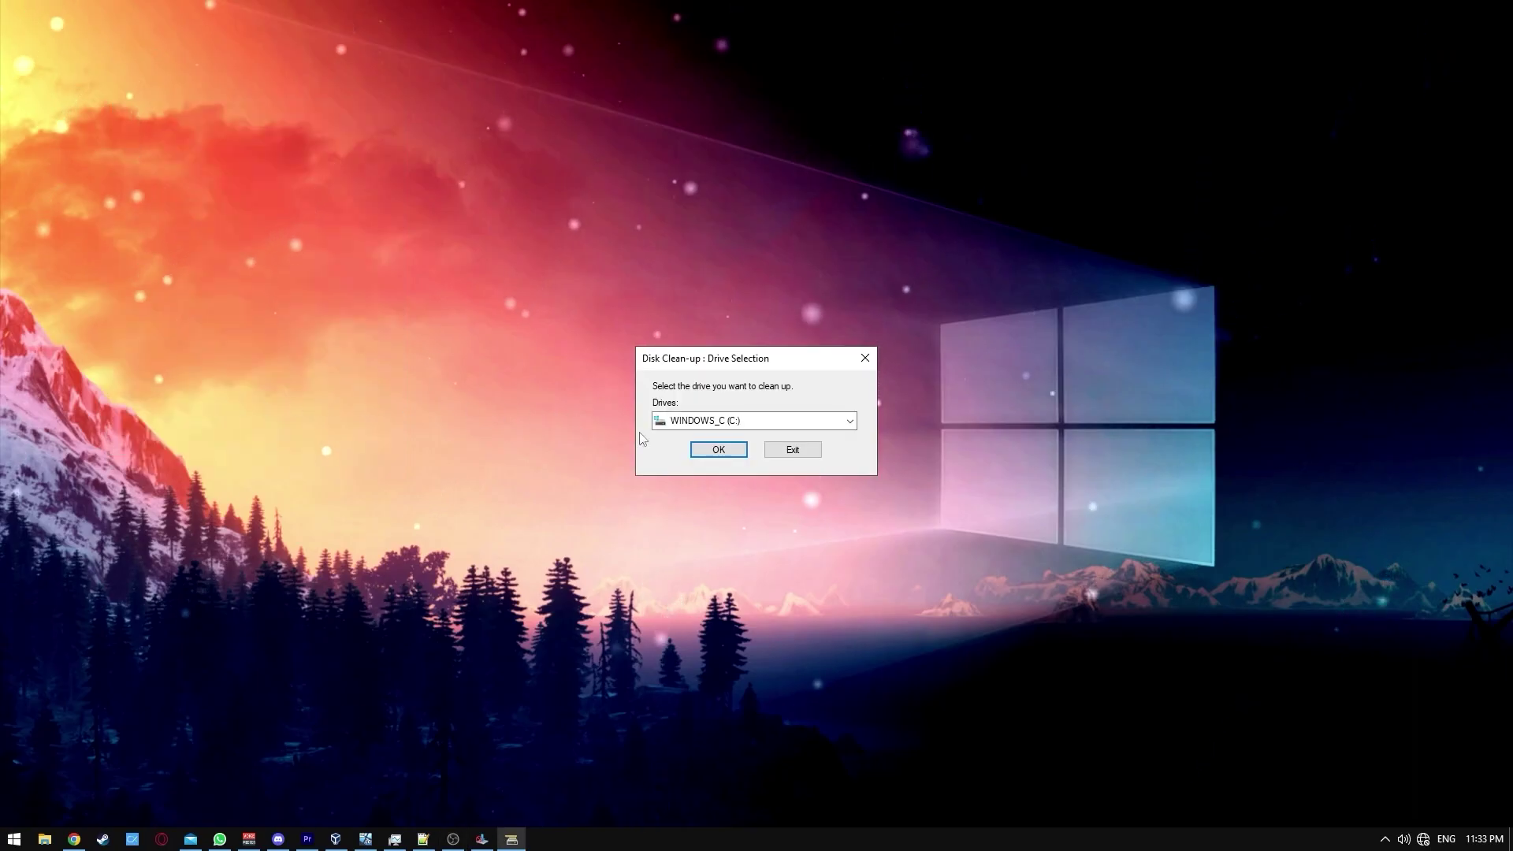
pyautogui.click(703, 446)
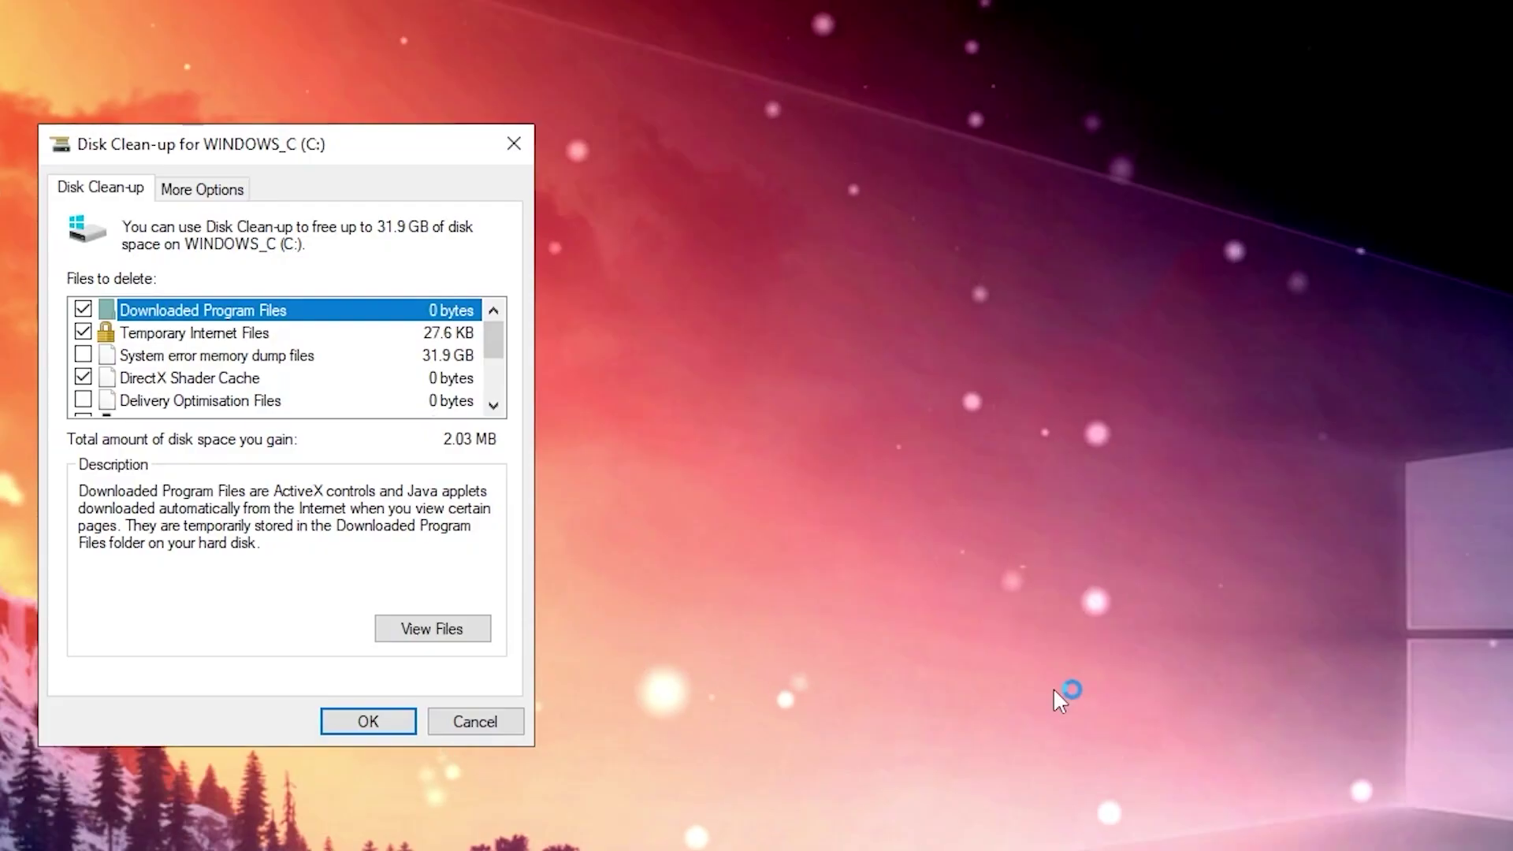
# Select all file categories, including System error memory dump files, and permanently delete them with Disk Clean-up
pyautogui.click(83, 355)
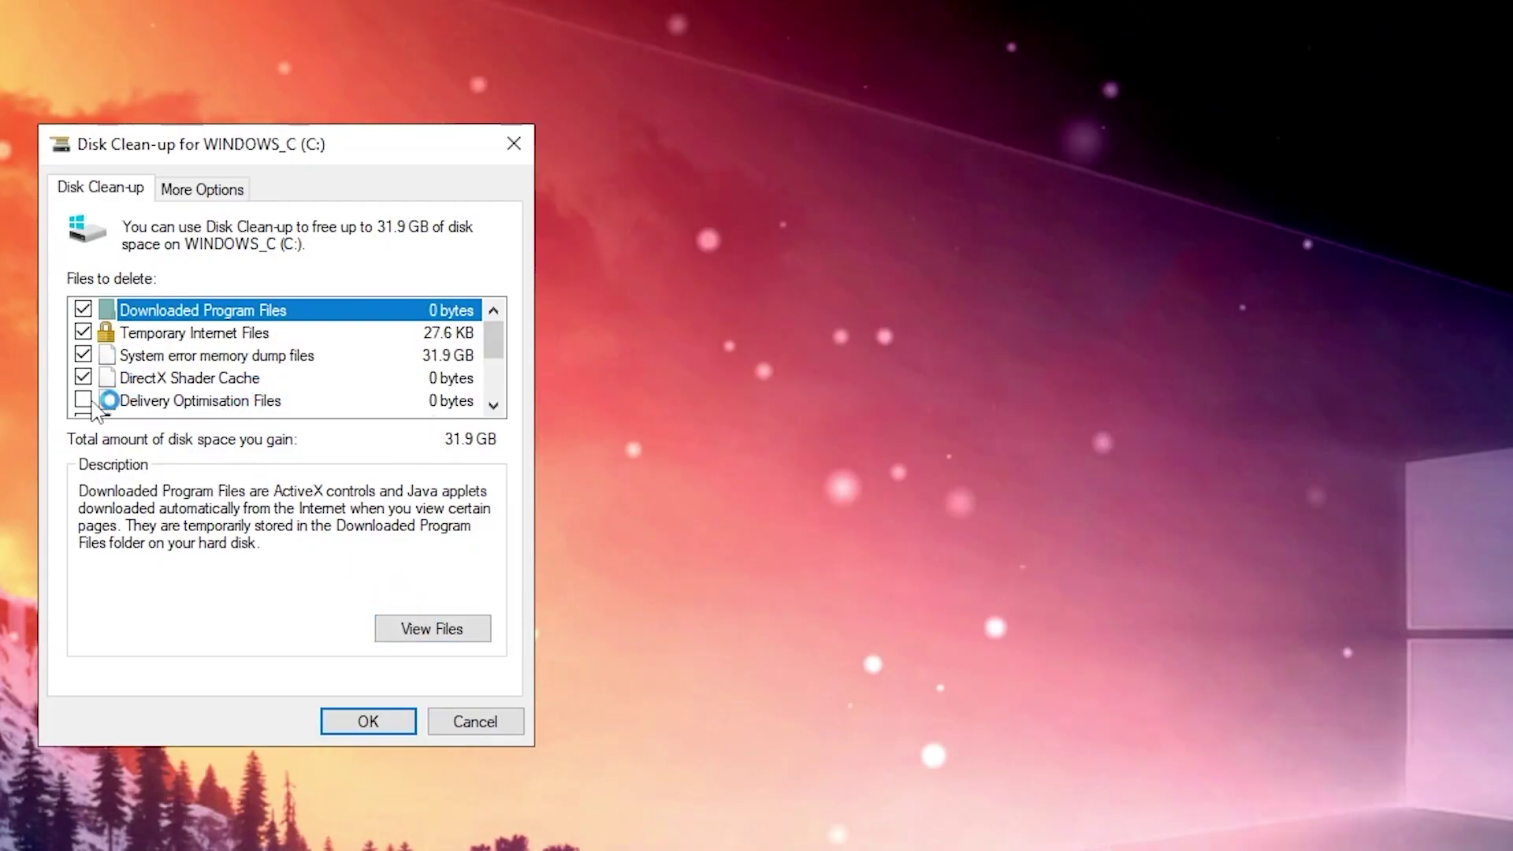
pyautogui.scroll(-2, 98, 406)
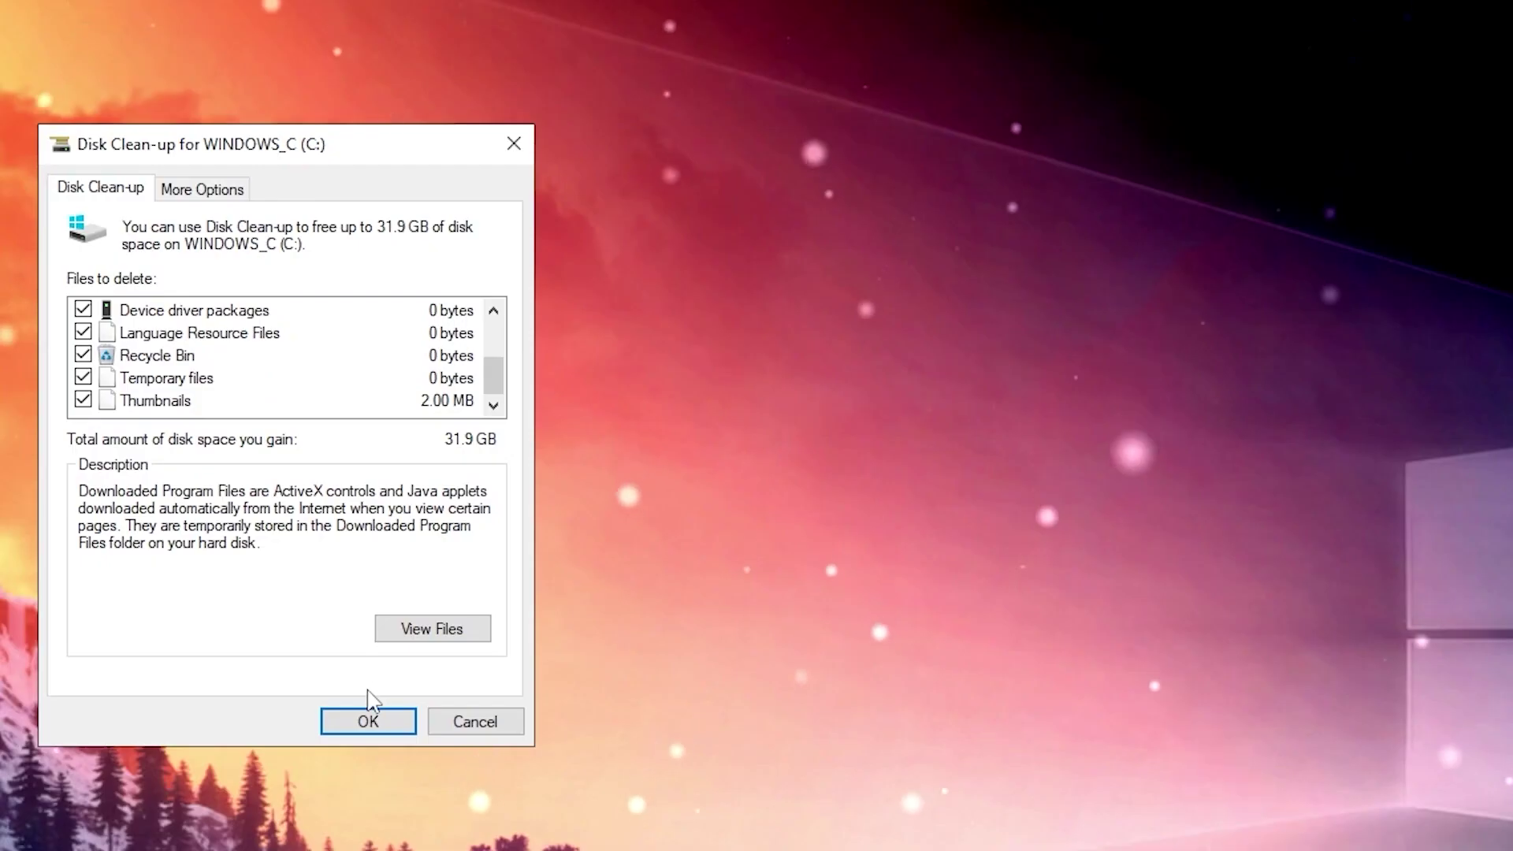
pyautogui.click(365, 718)
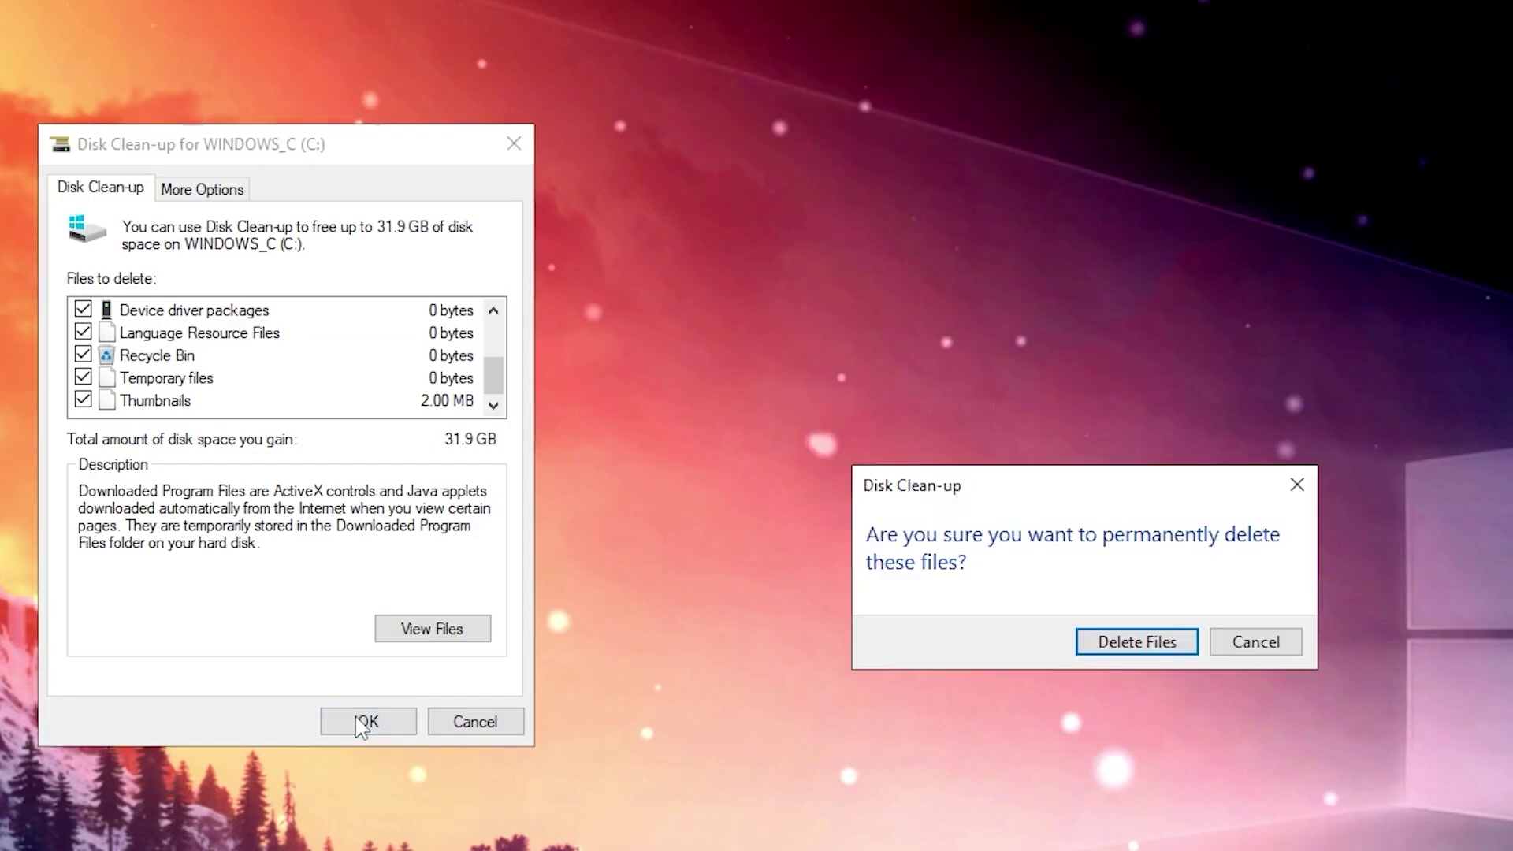
pyautogui.press('Return')
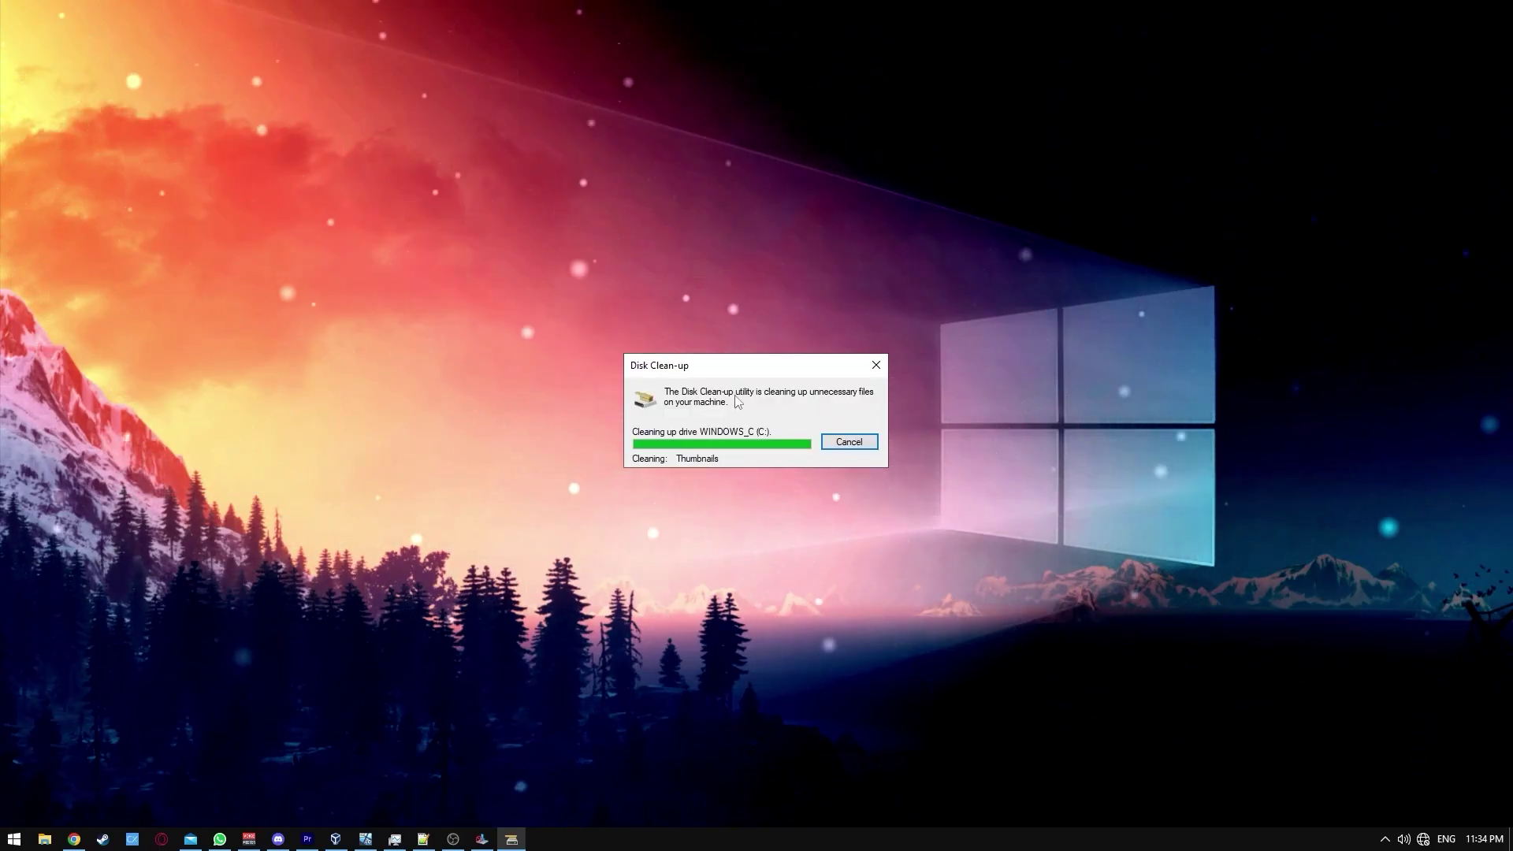
# Open Task Manager's list of startup apps in an enlarged window, sorted by status with enabled apps first
pyautogui.rightClick(814, 838)
pyautogui.click(867, 770)
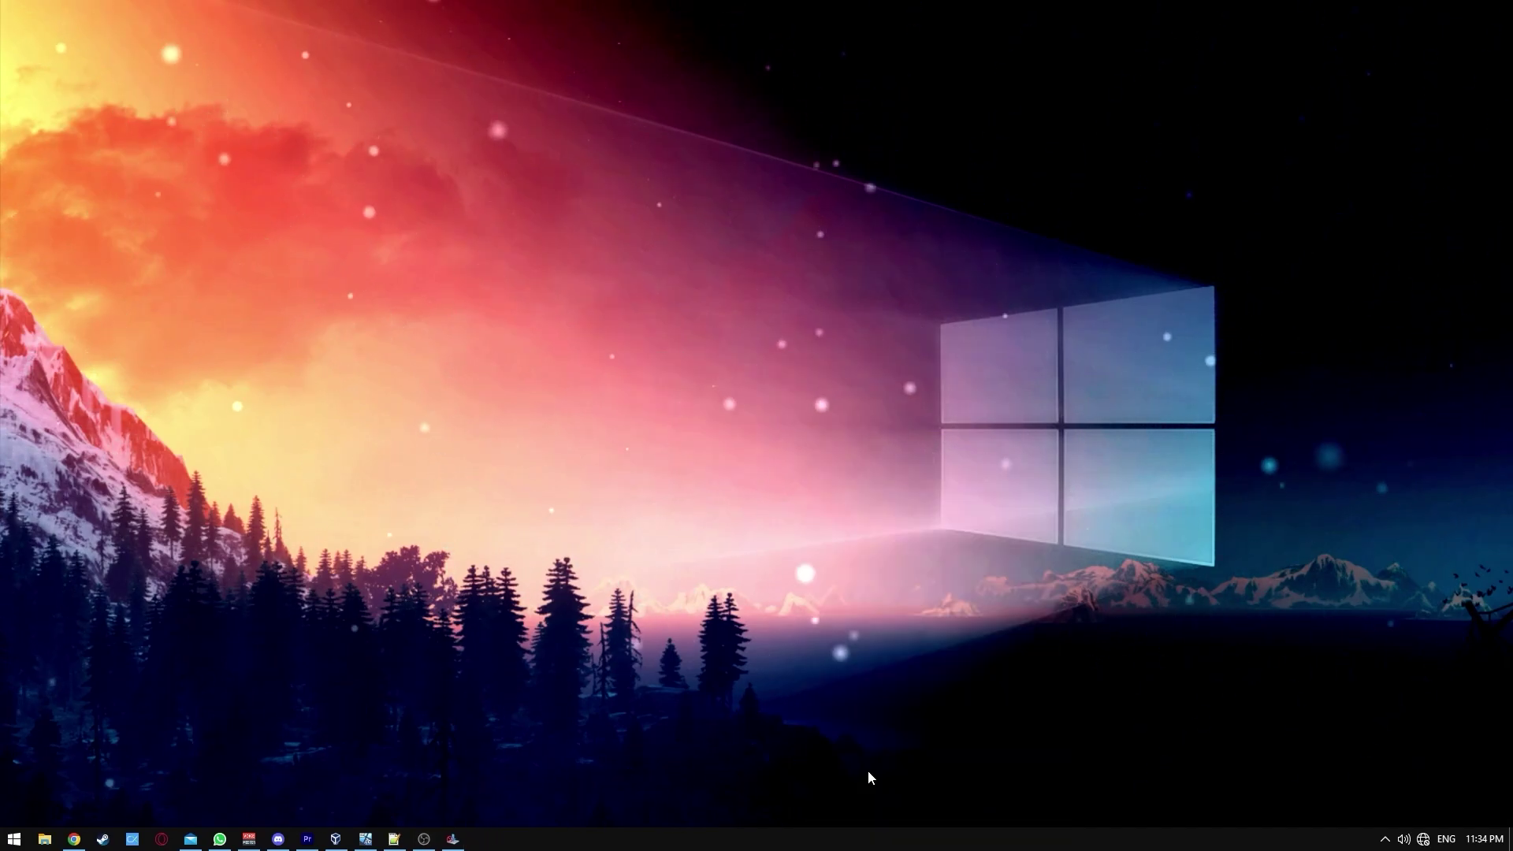
pyautogui.click(807, 237)
pyautogui.moveTo(875, 205); pyautogui.dragTo(583, 100)
pyautogui.moveTo(673, 508); pyautogui.dragTo(675, 701)
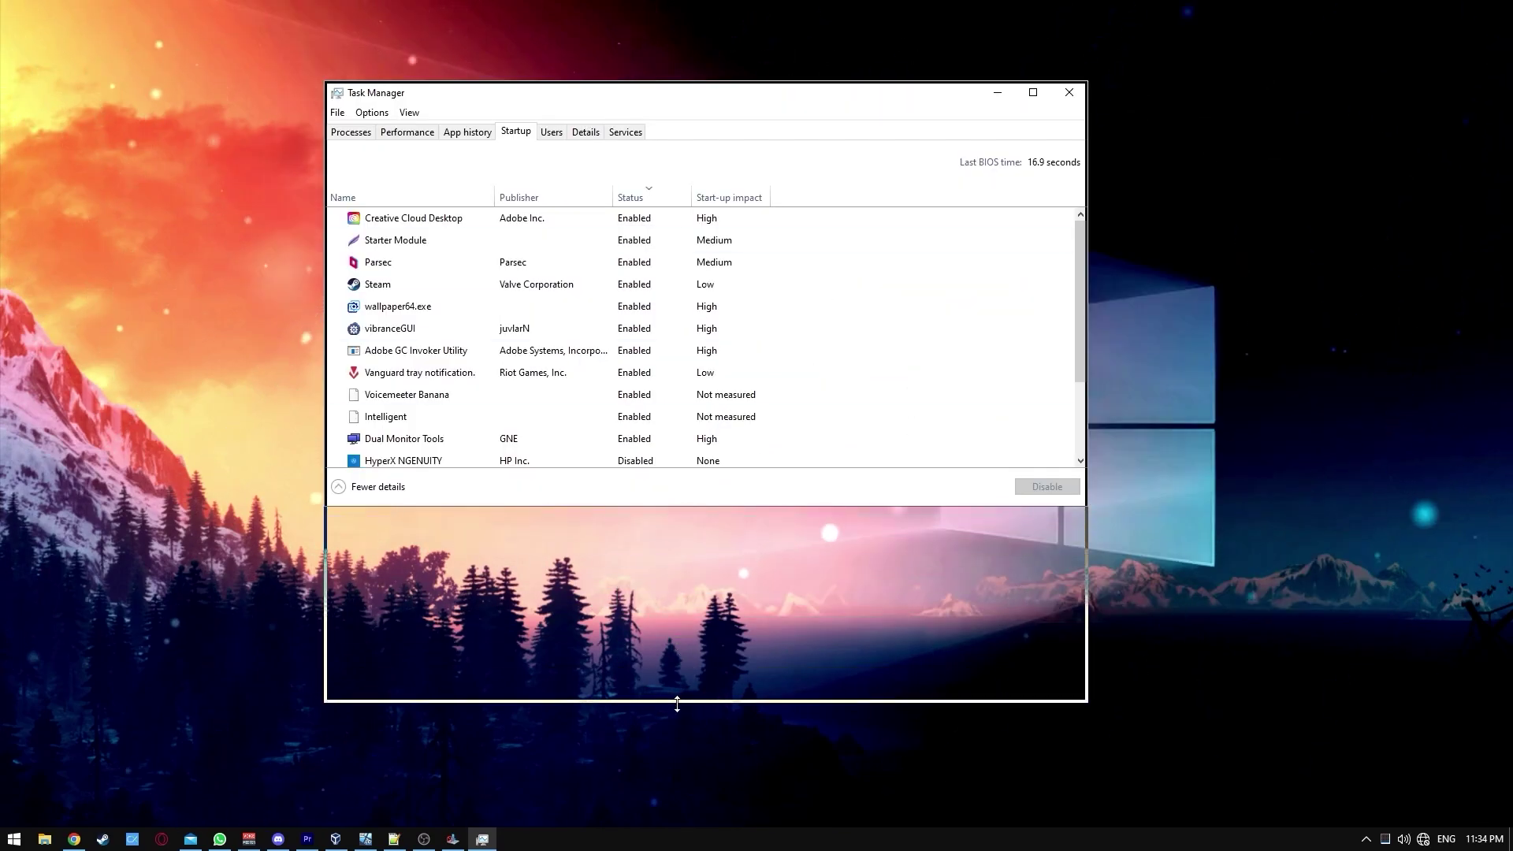
pyautogui.click(658, 198)
pyautogui.click(658, 199)
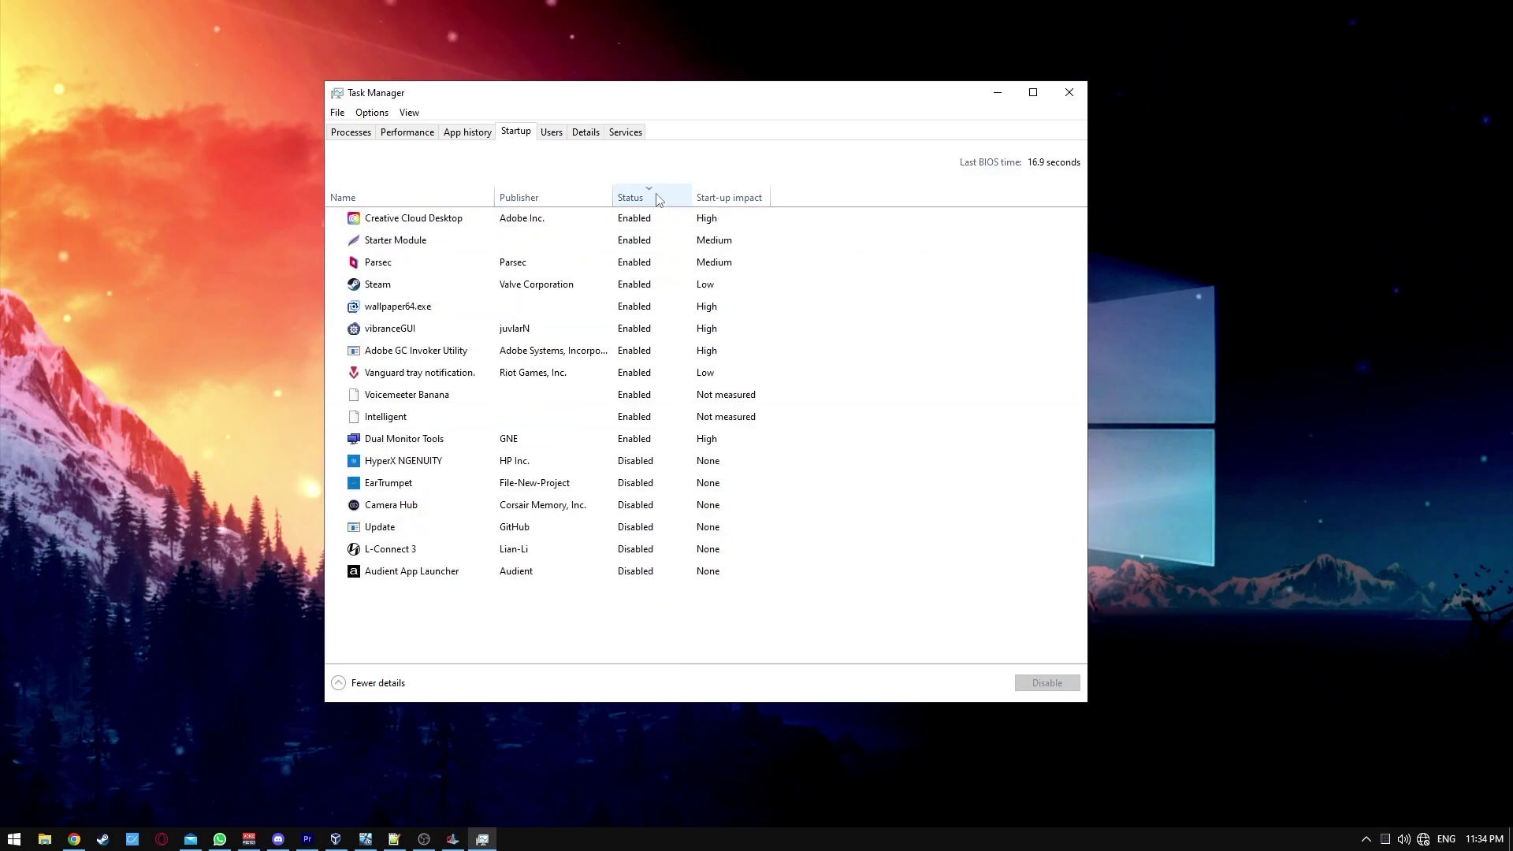
# Disable Adobe GC Invoker Utility, Parsec and Creative Cloud Desktop from launching at startup
pyautogui.click(496, 443)
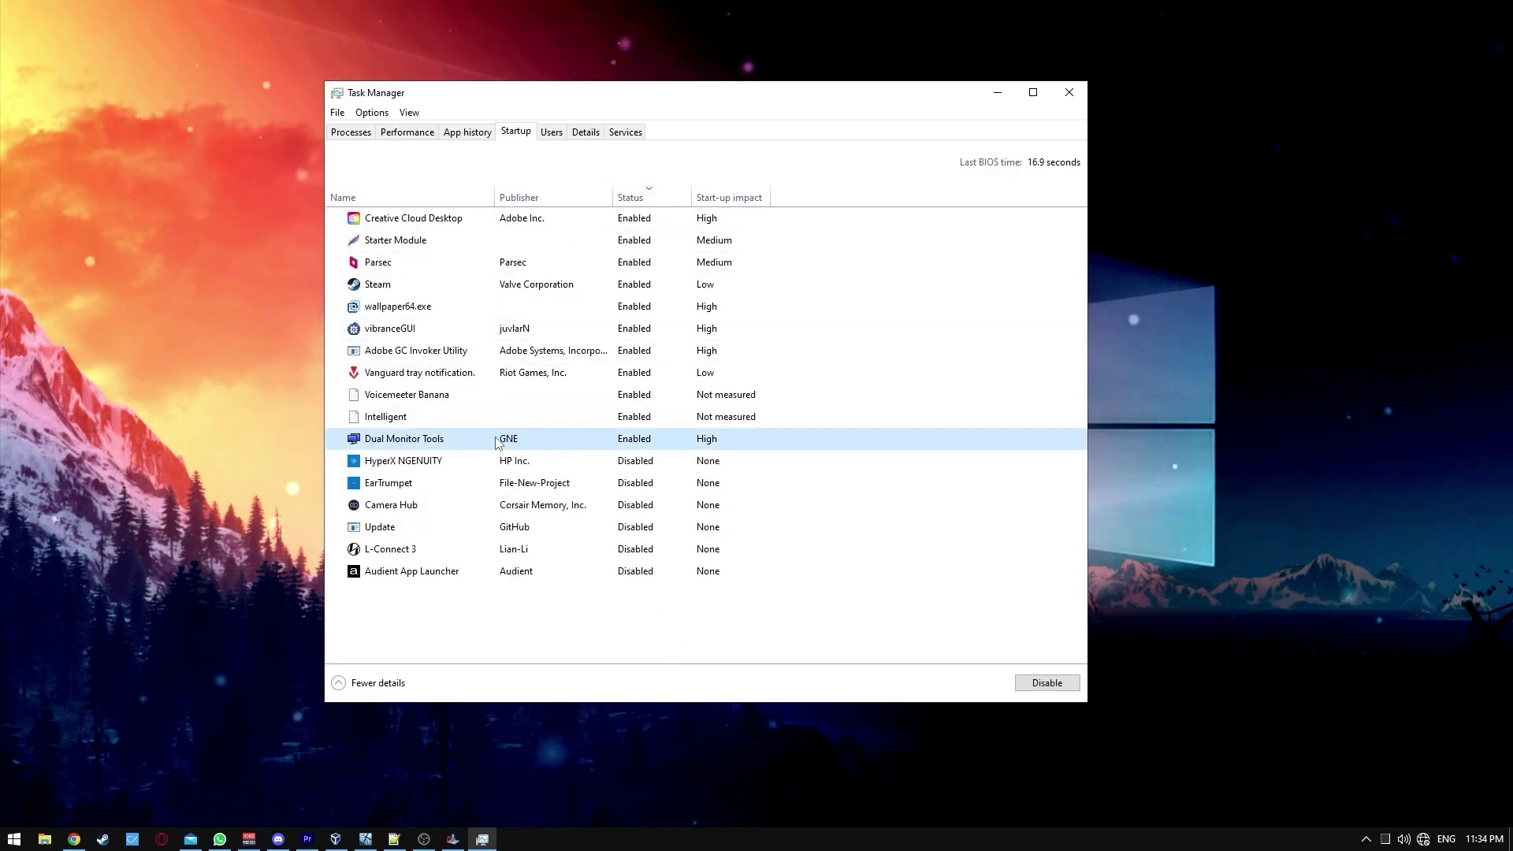
pyautogui.click(418, 418)
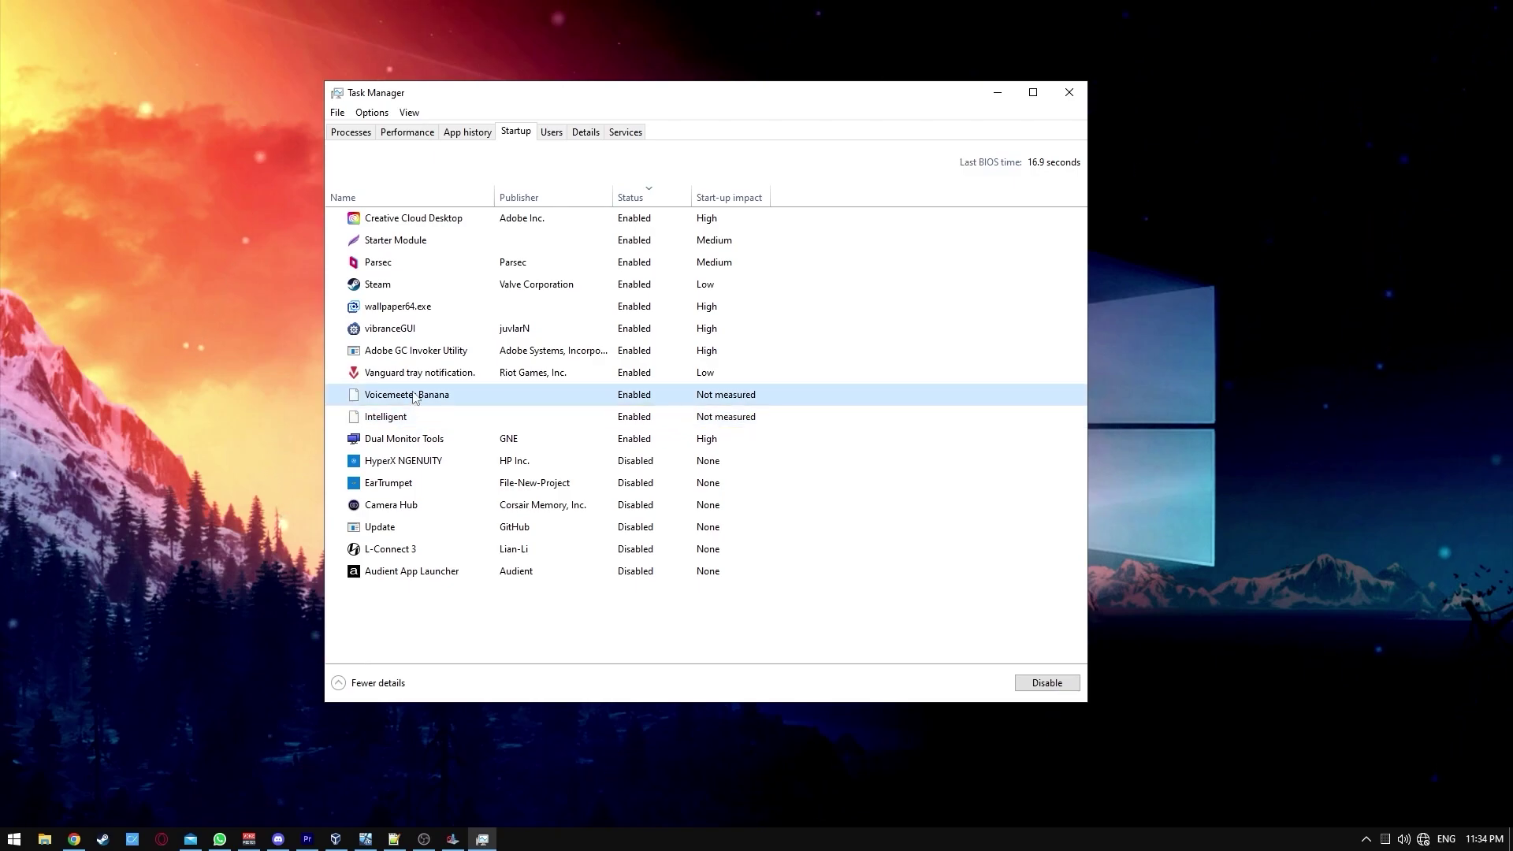
pyautogui.click(425, 351)
pyautogui.click(1035, 691)
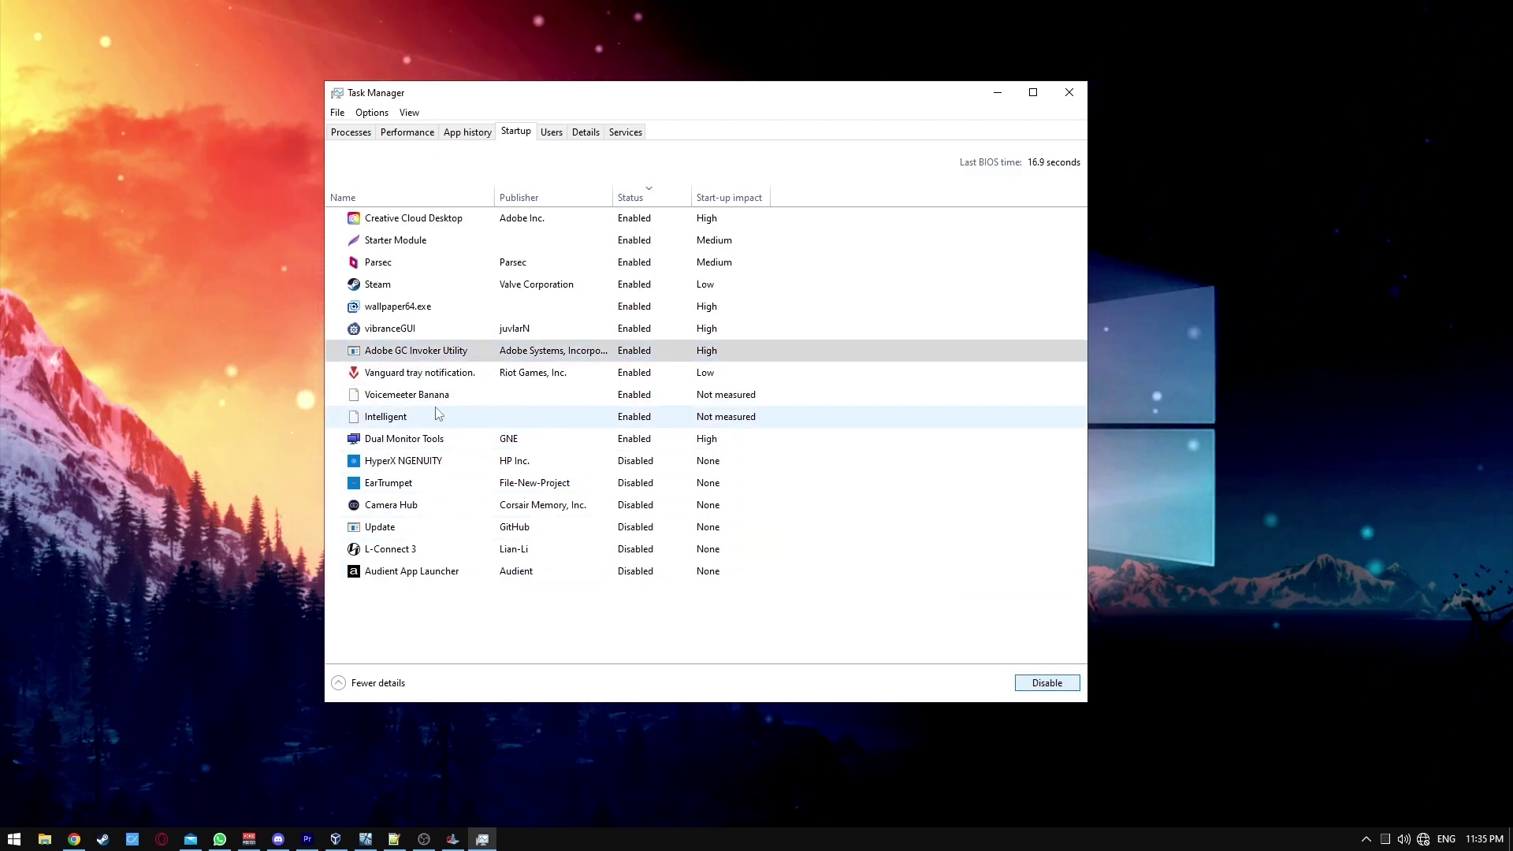
pyautogui.click(473, 262)
pyautogui.click(1032, 683)
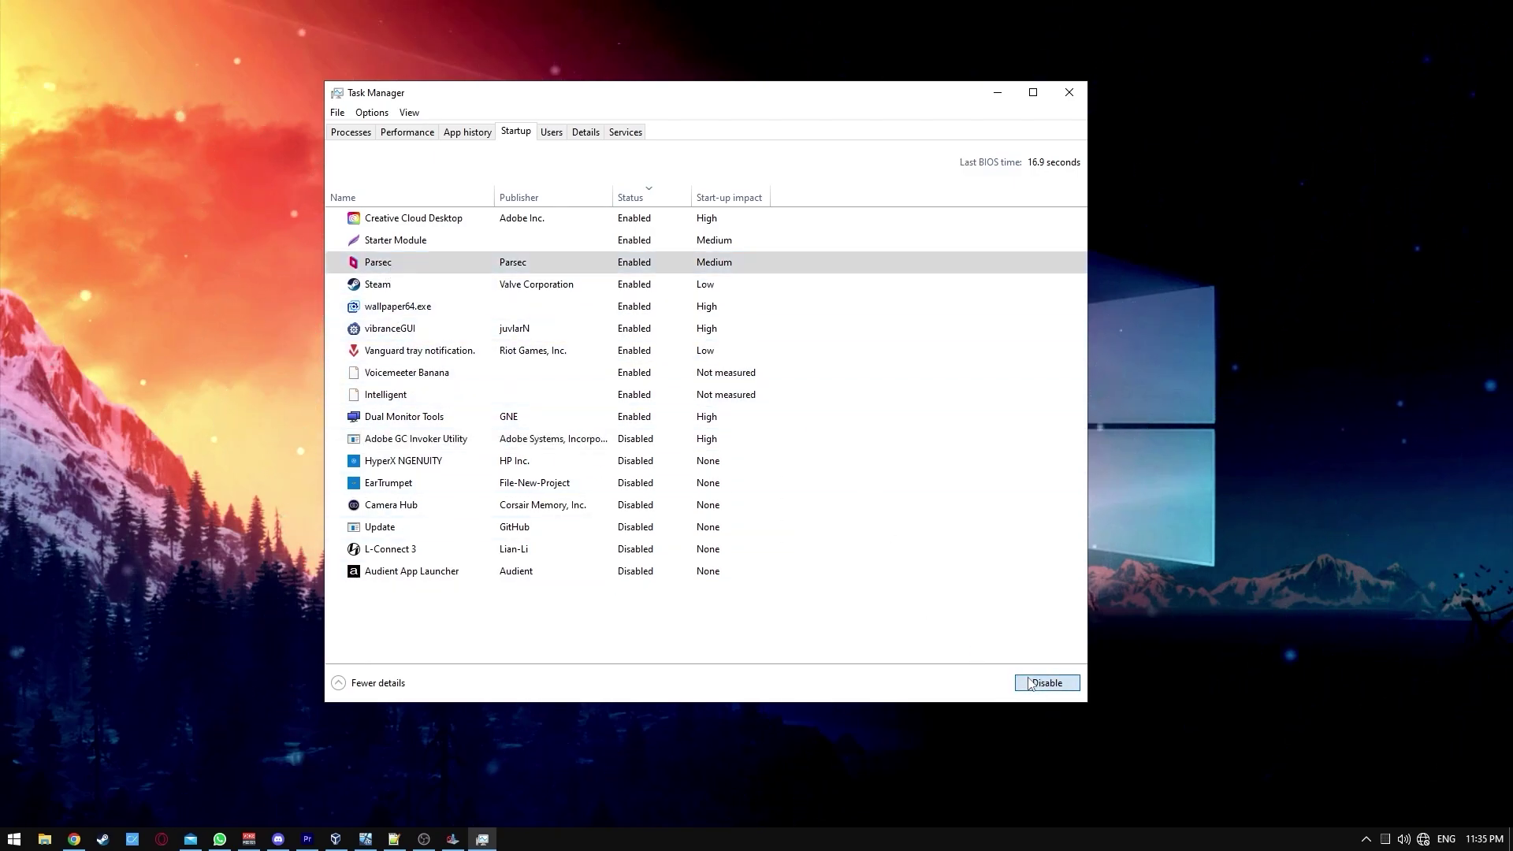
pyautogui.click(993, 218)
pyautogui.click(1047, 682)
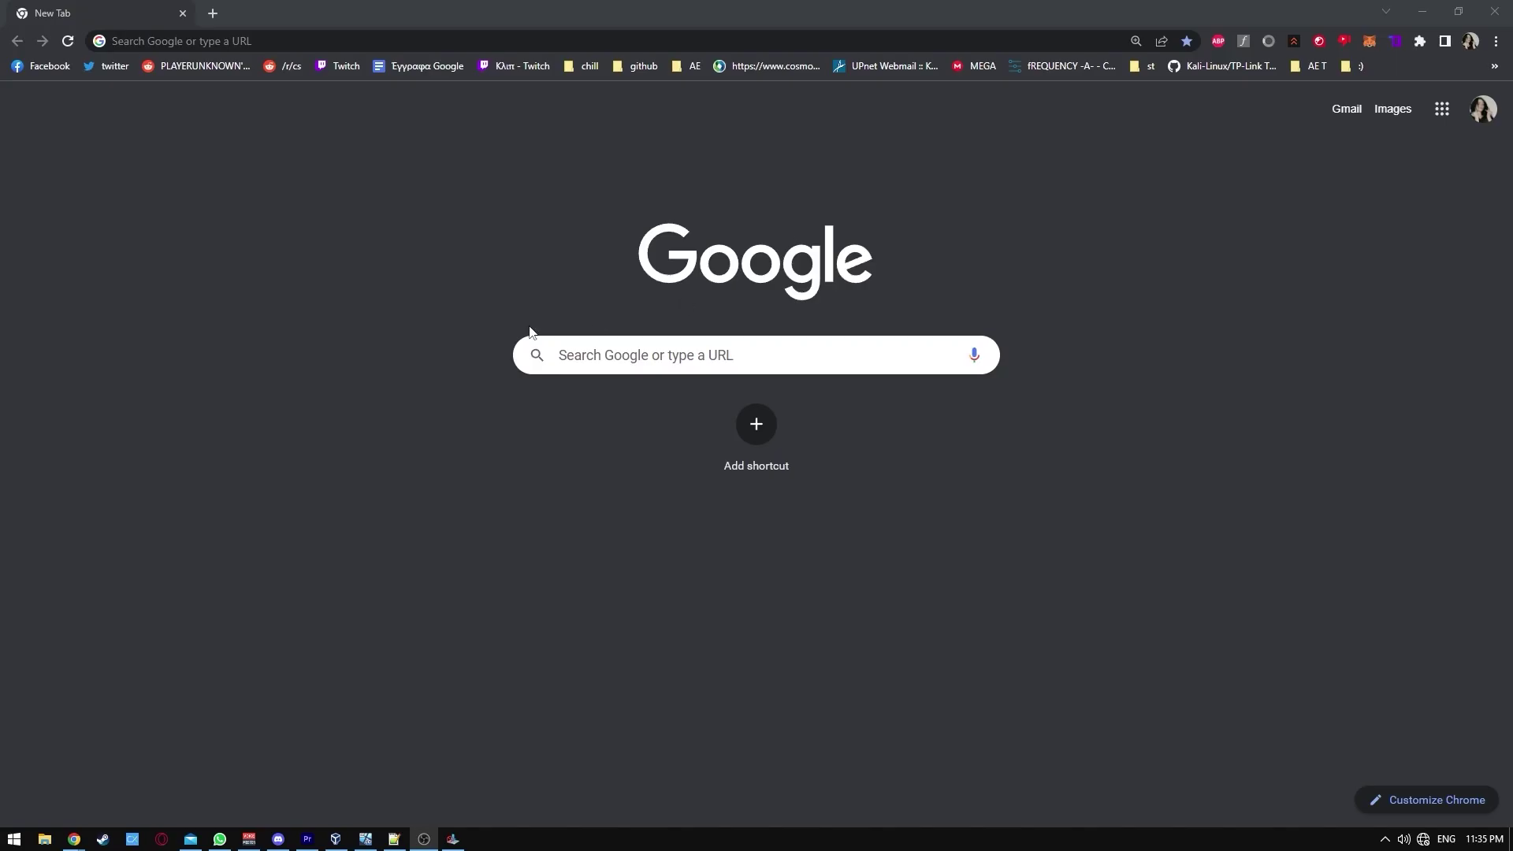
# Open the copied wagnardsoft.com page for Display Driver Uninstaller V18.0.6.0 and download the DDU "Installer" version from its forum post
pyautogui.rightClick(189, 40)
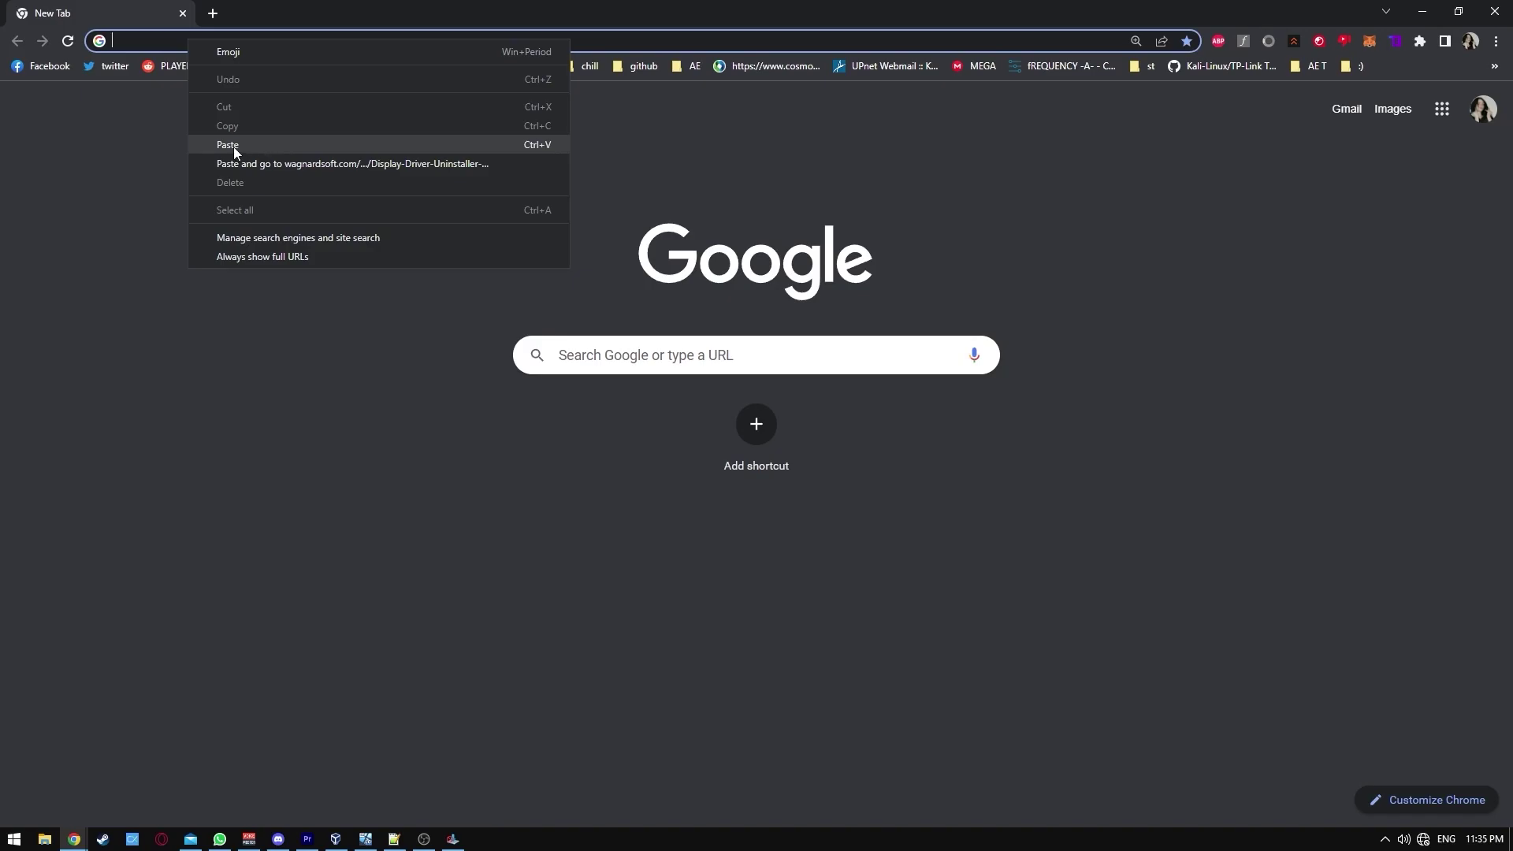
pyautogui.click(307, 153)
pyautogui.press('Return')
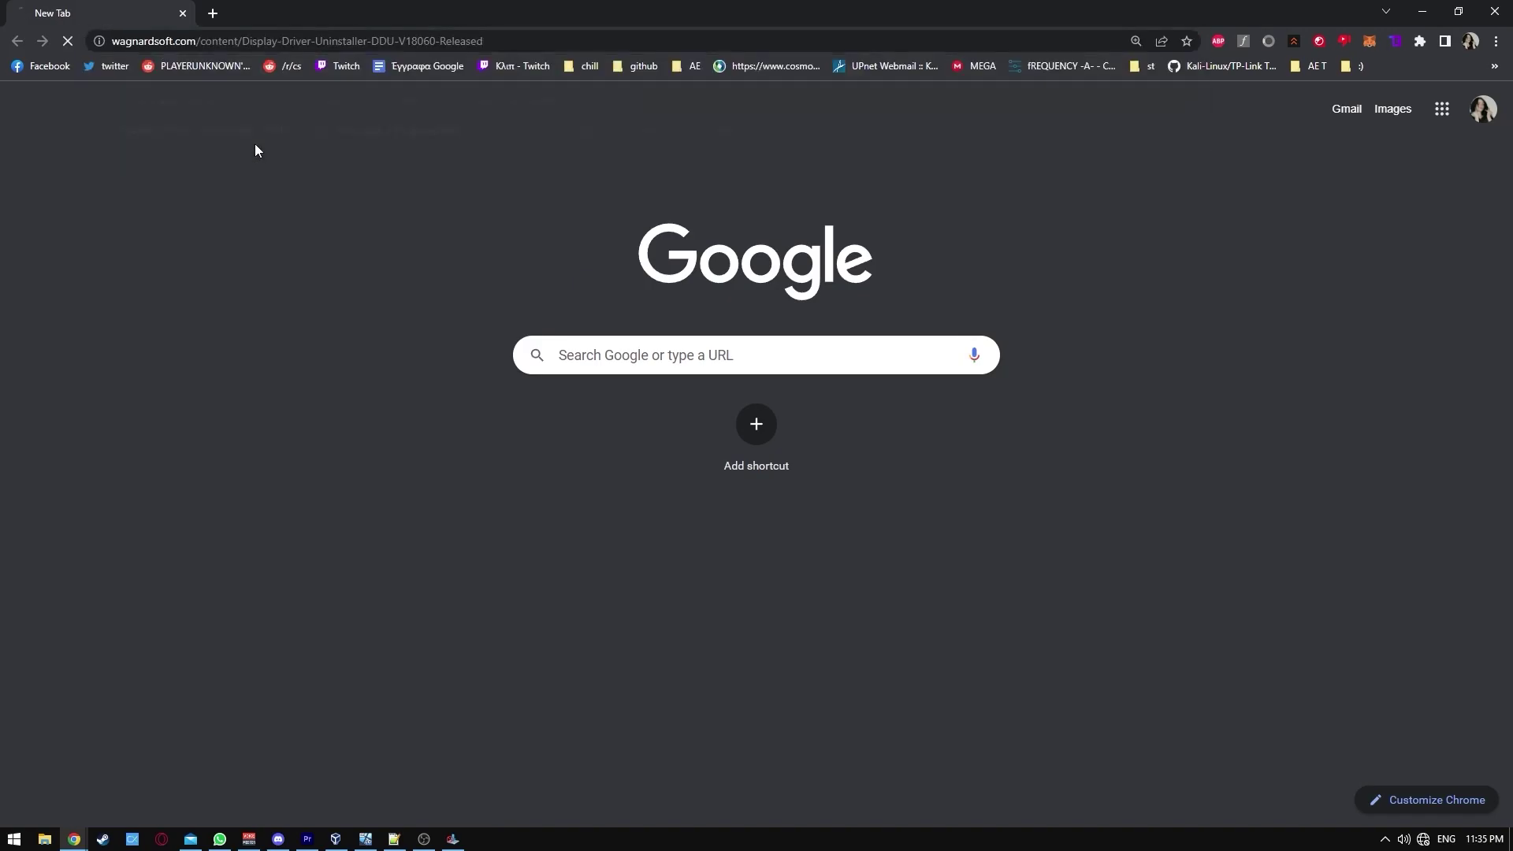
pyautogui.scroll(-15, 712, 568)
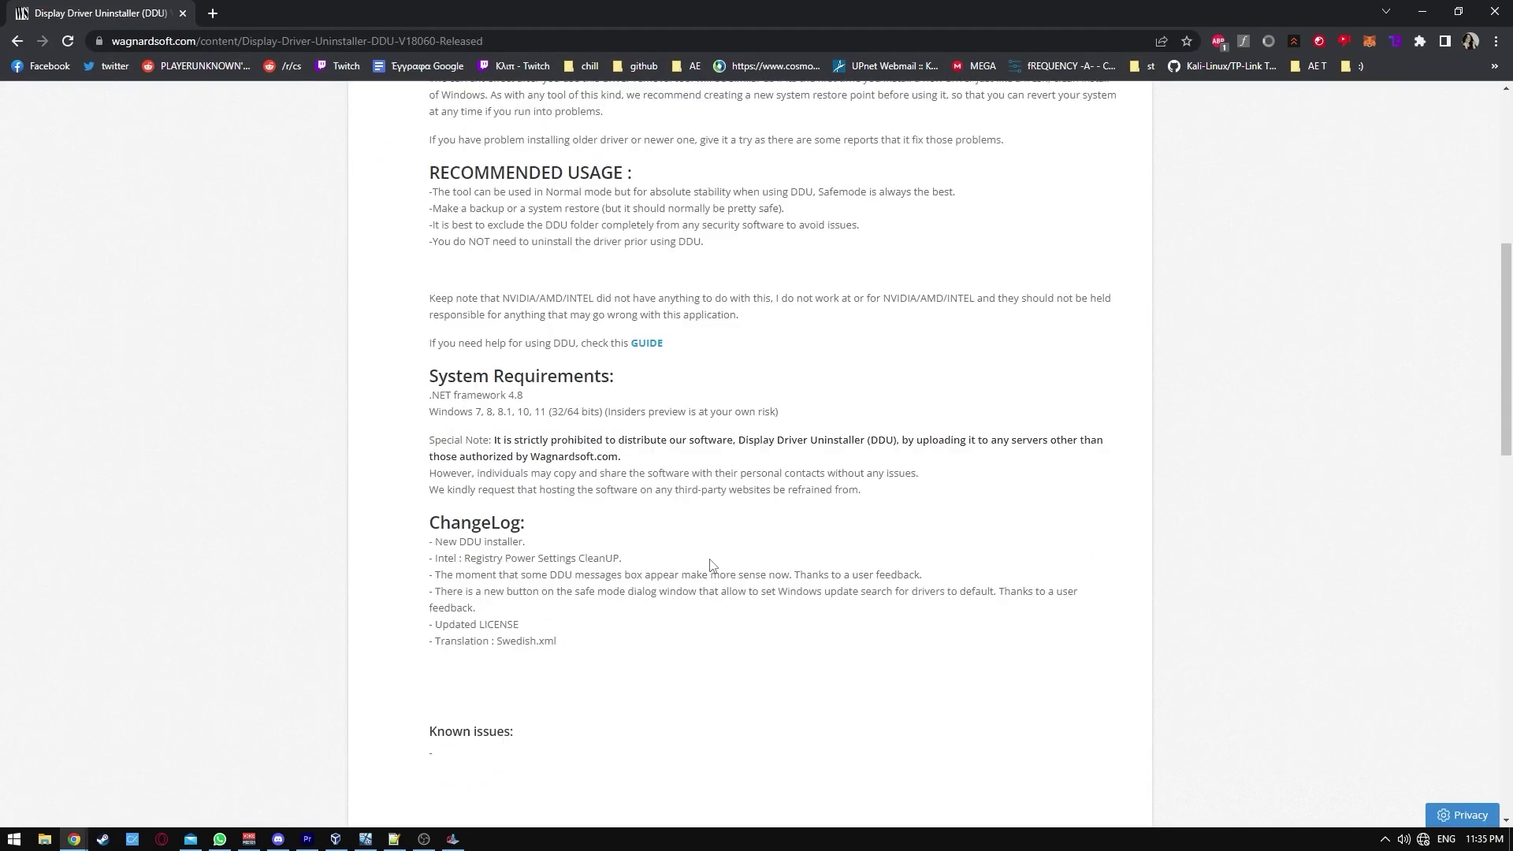
pyautogui.scroll(-3, 711, 562)
pyautogui.click(764, 536)
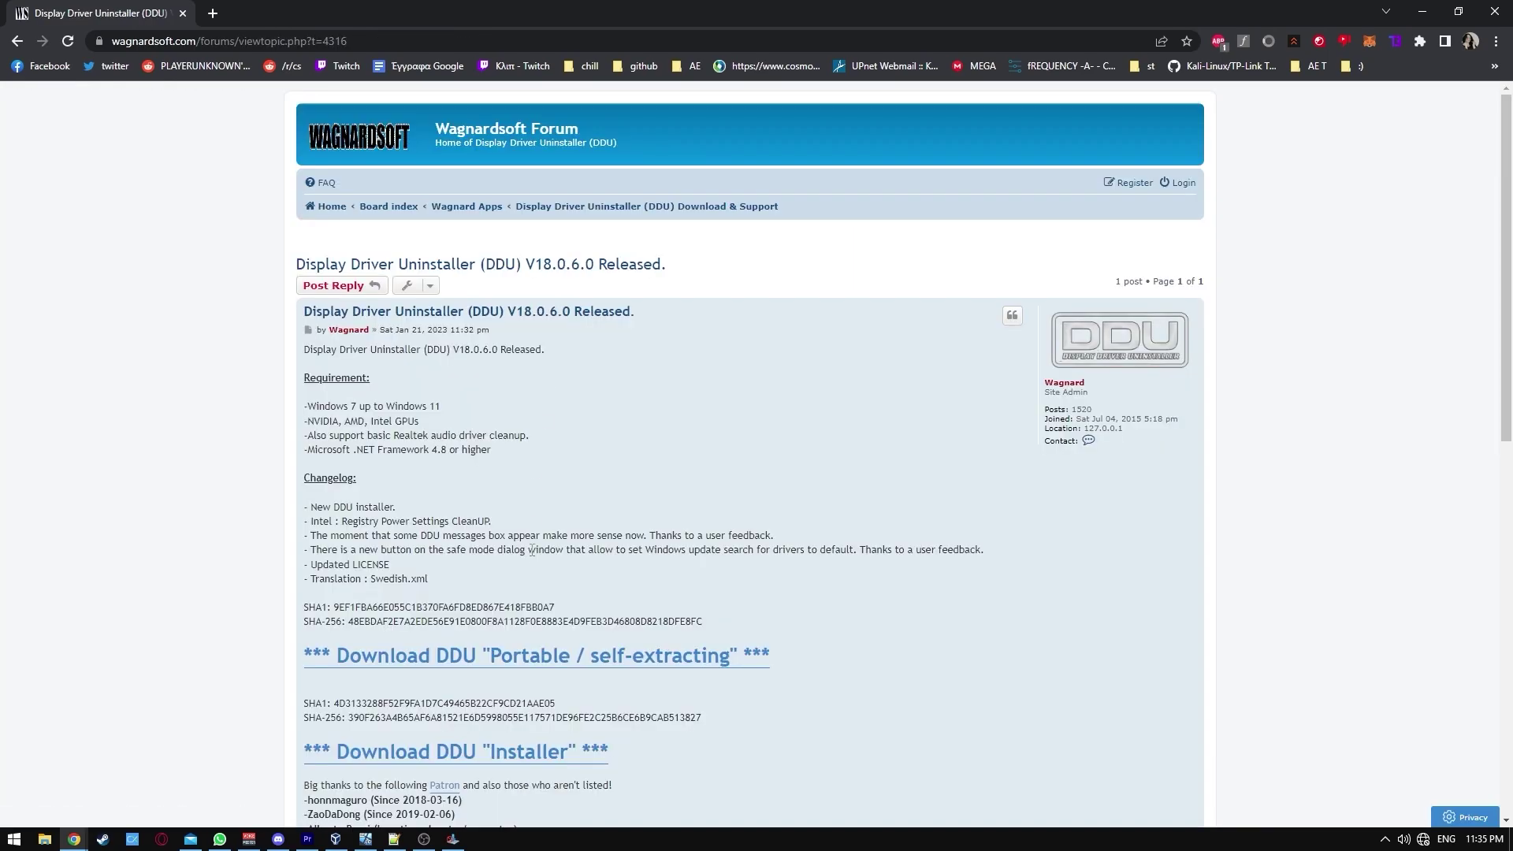
pyautogui.click(476, 763)
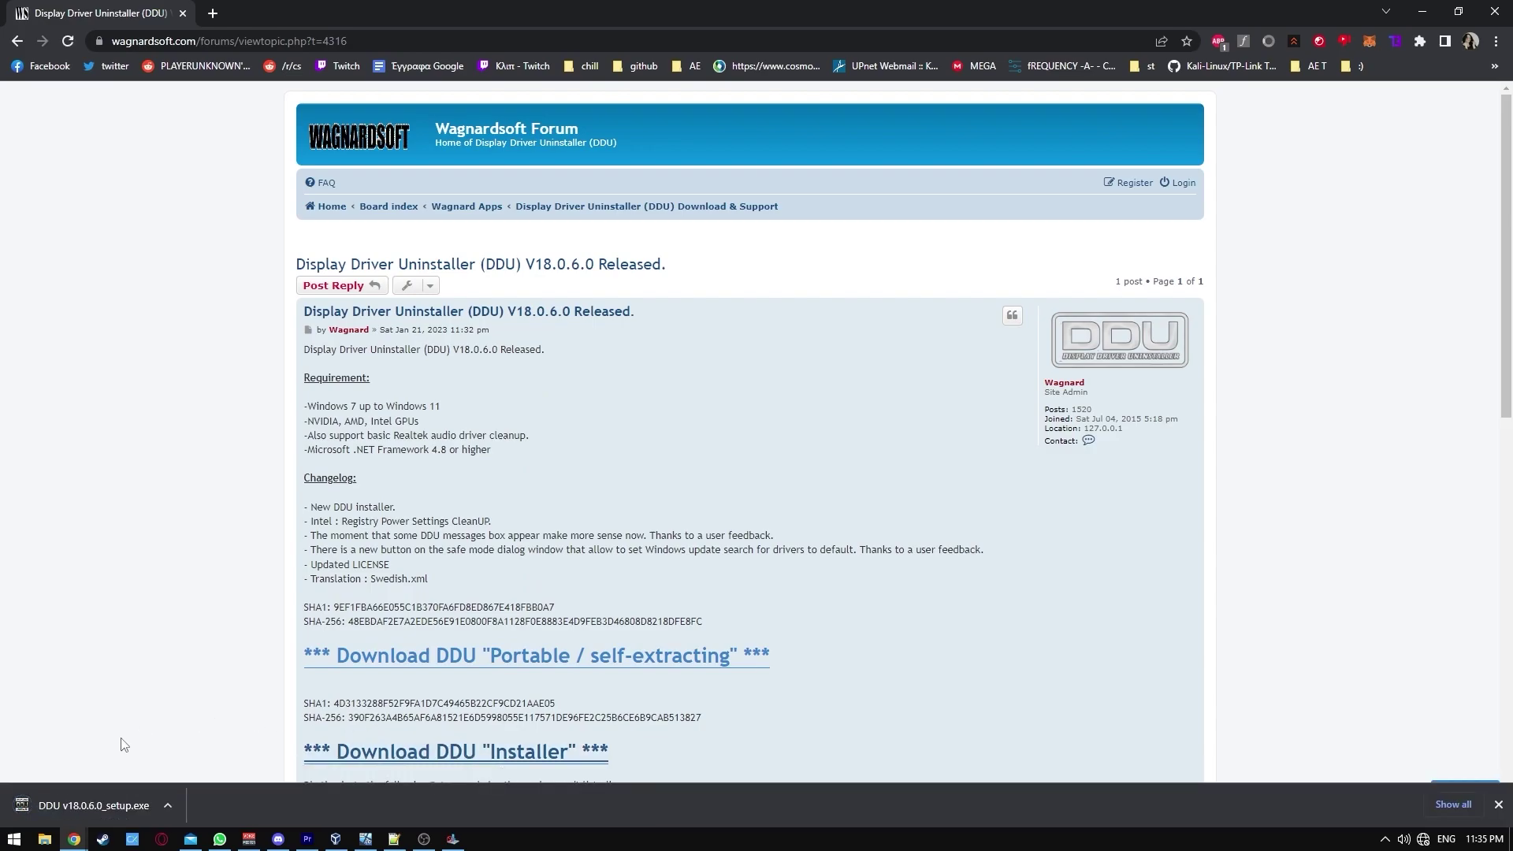
# Install Display Driver Uninstaller 18.0.6.0 from the downloaded setup with default settings, launch it and close the Readme
pyautogui.click(88, 804)
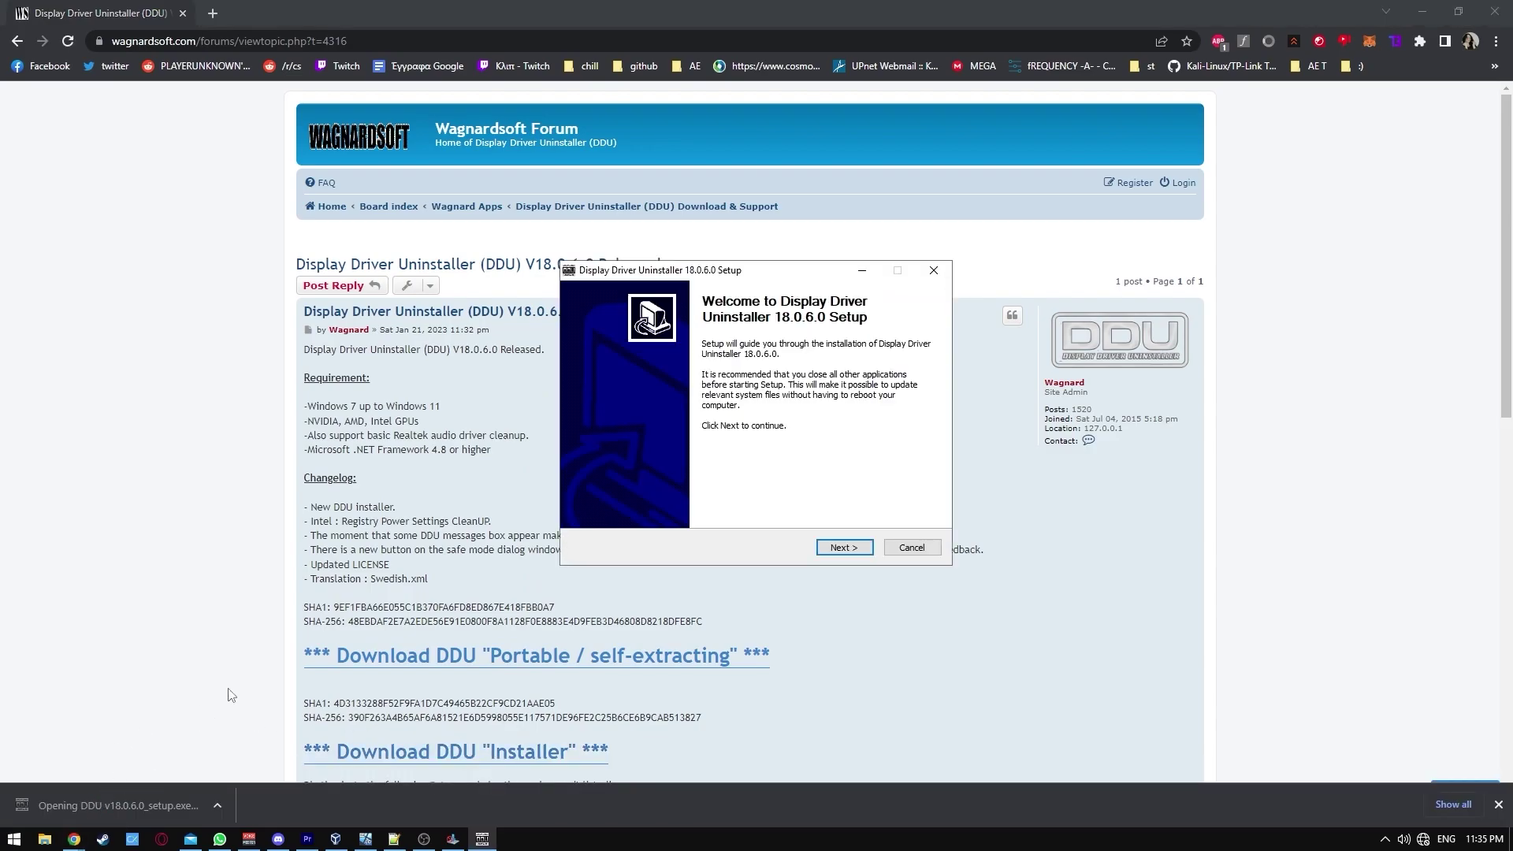
pyautogui.click(844, 548)
pyautogui.click(844, 547)
pyautogui.click(844, 548)
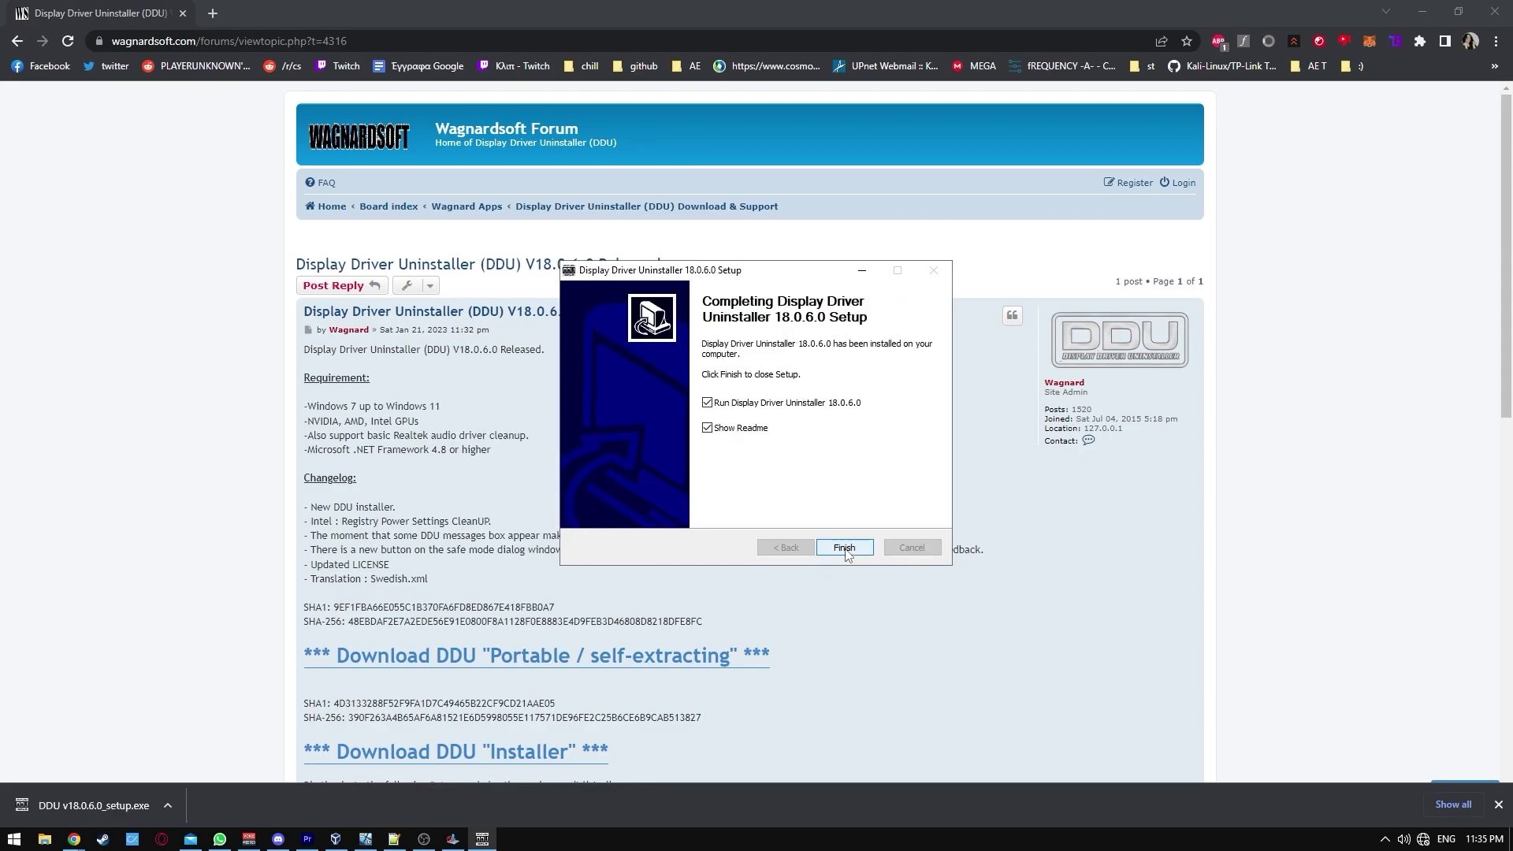
pyautogui.click(844, 548)
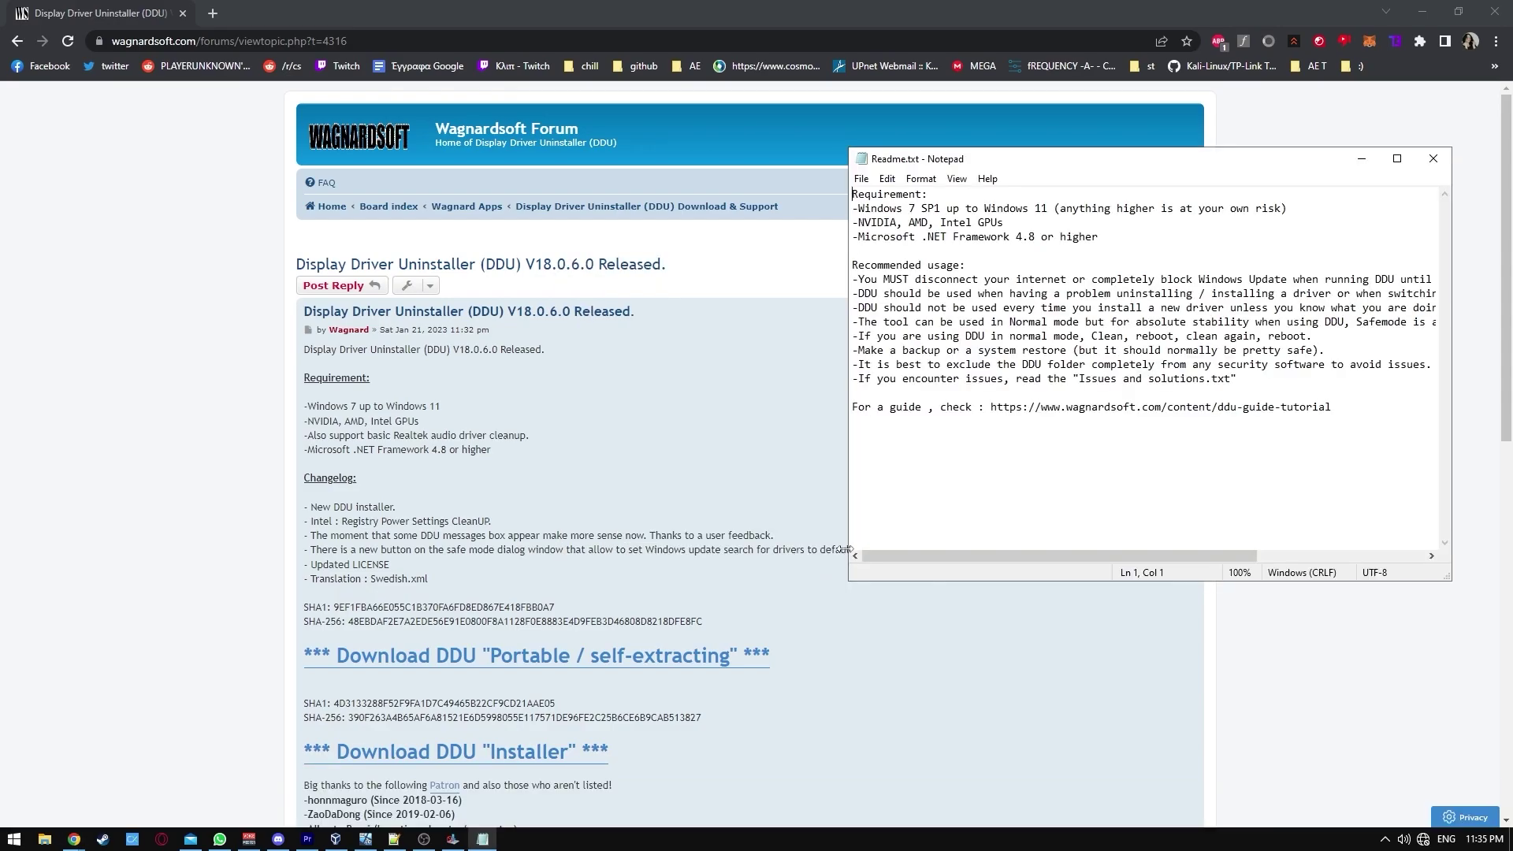
pyautogui.click(1434, 159)
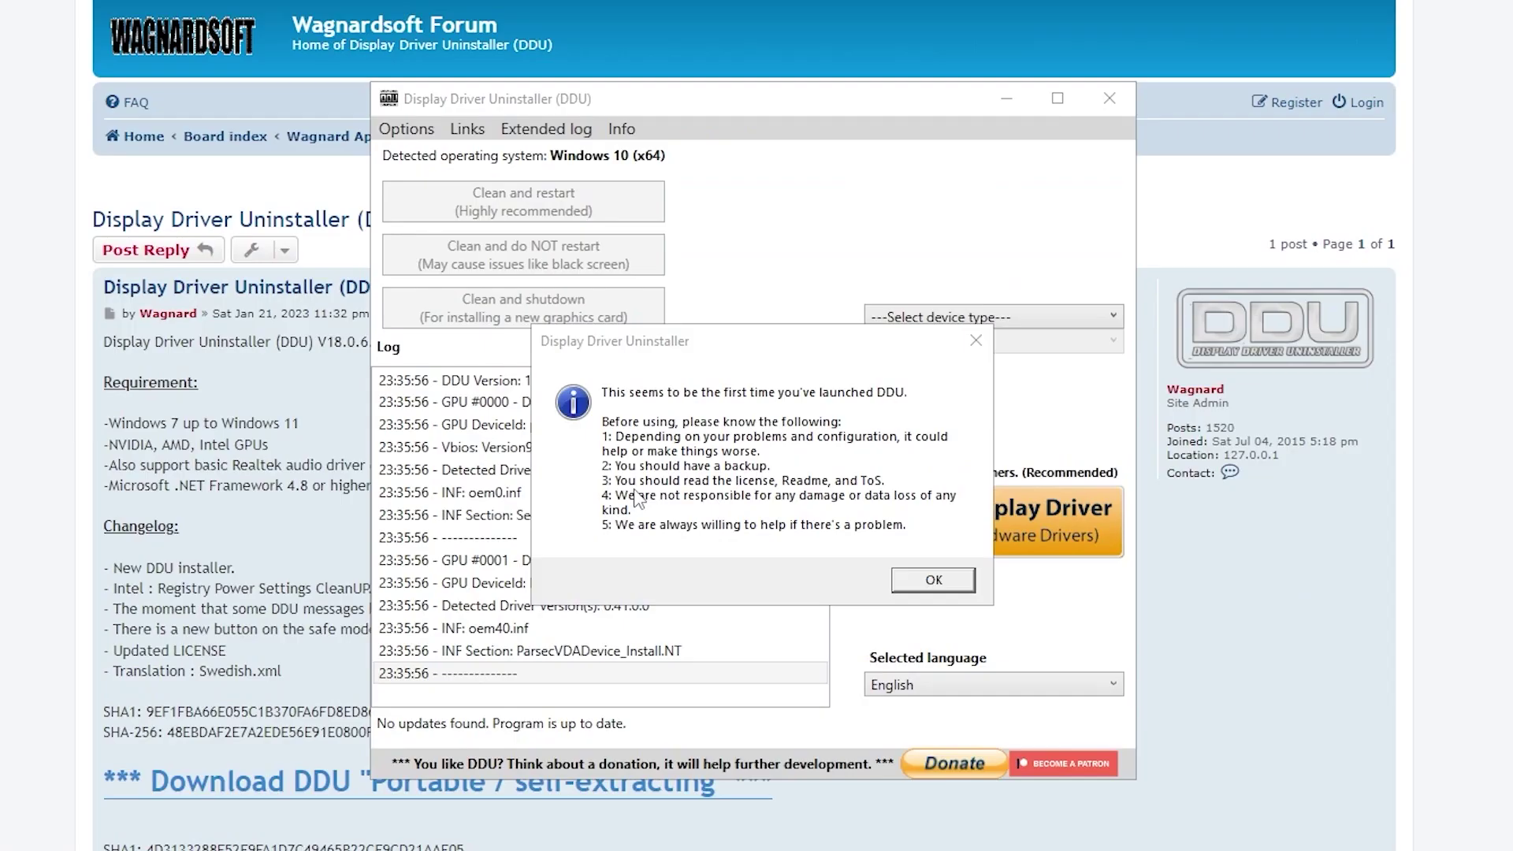
# Dismiss DDU's first-launch notice, keep its default options and select GPU as the device type
pyautogui.click(923, 581)
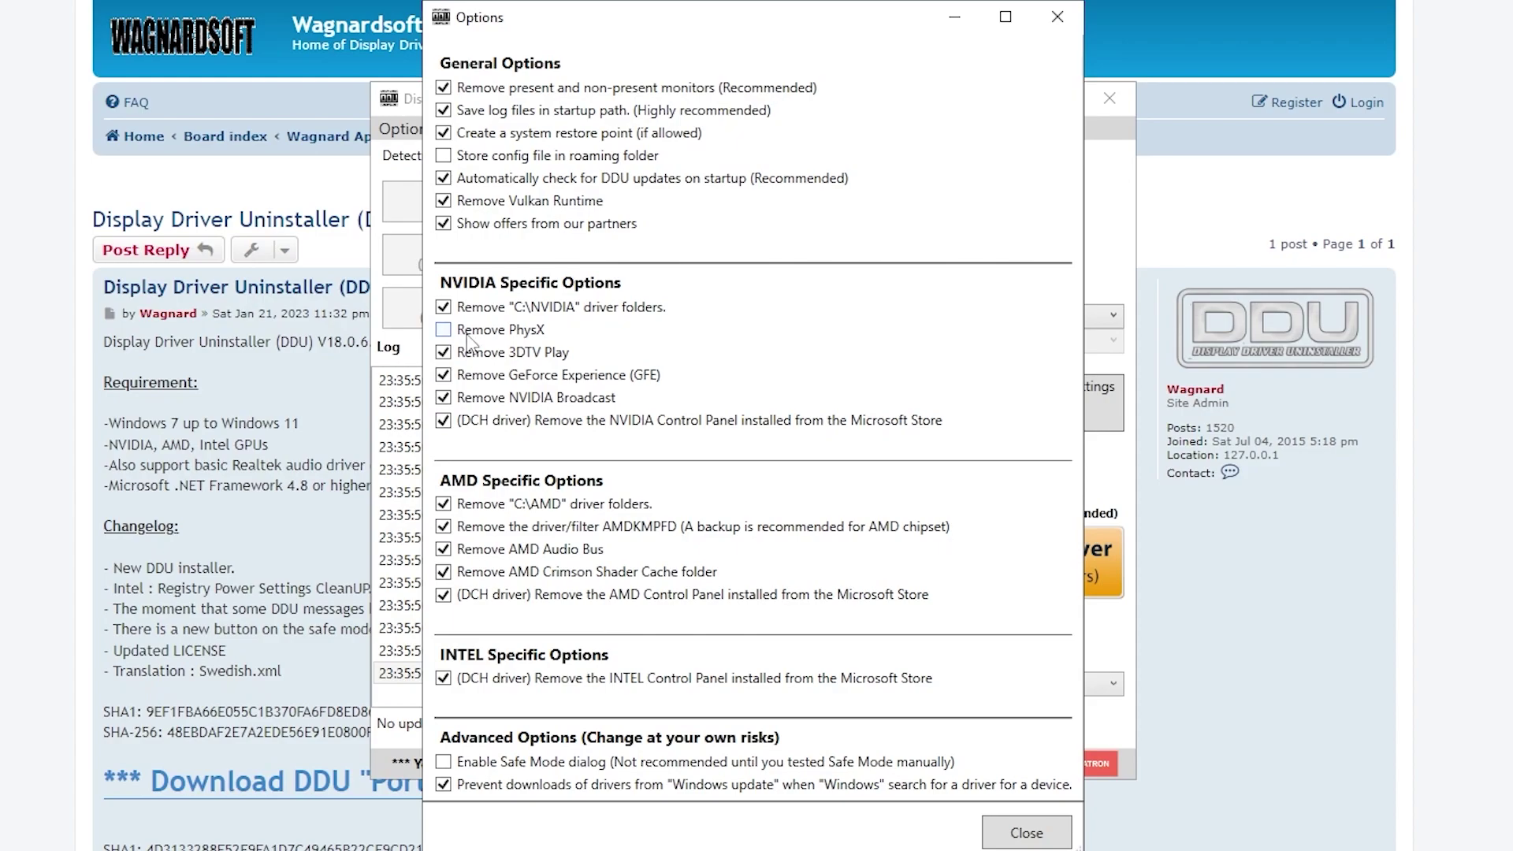
pyautogui.click(1027, 834)
pyautogui.click(919, 532)
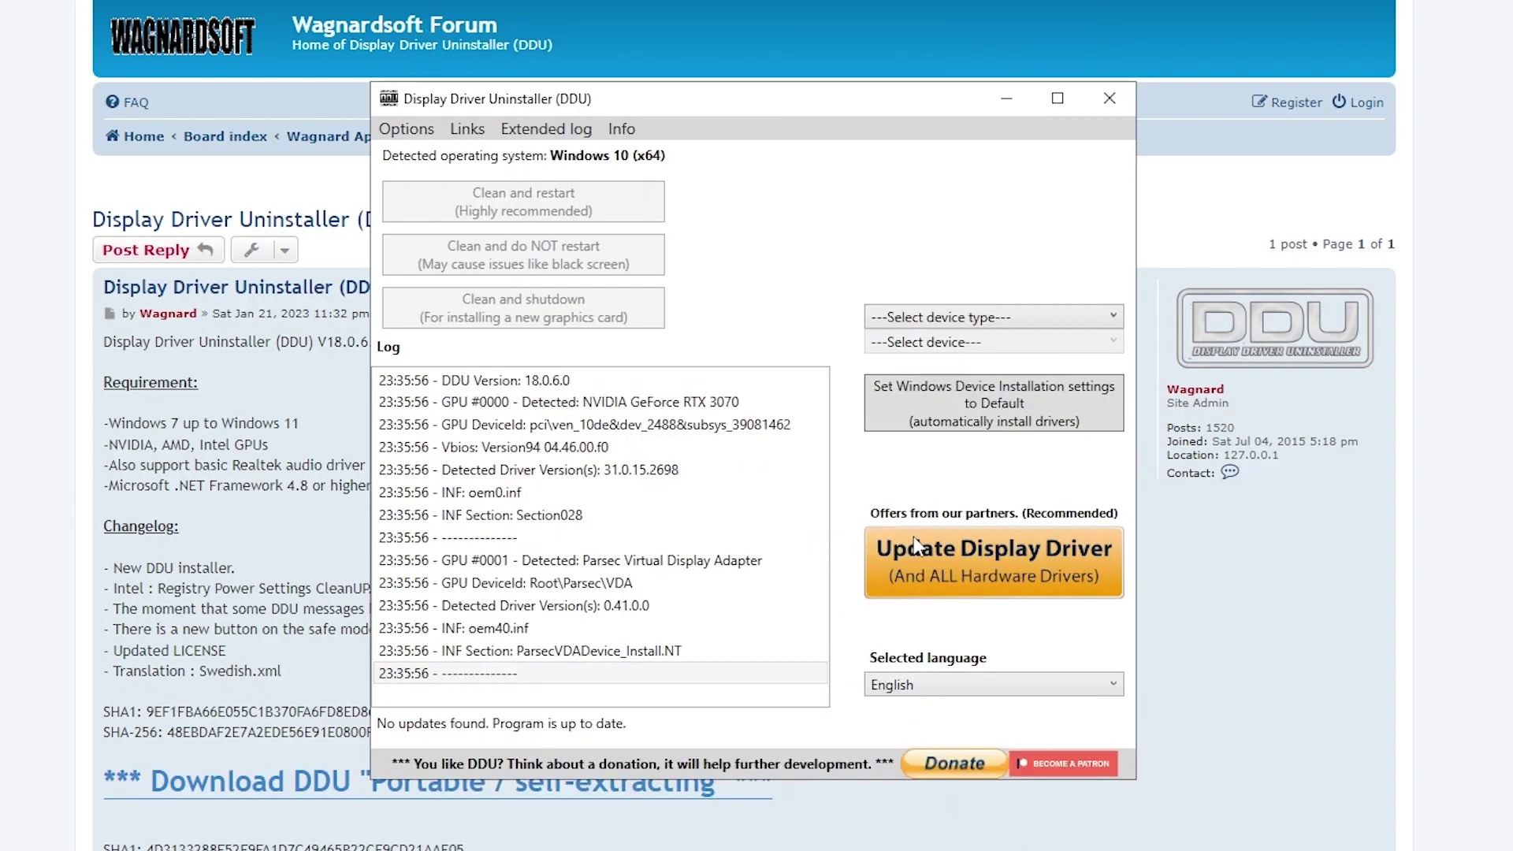
pyautogui.click(942, 319)
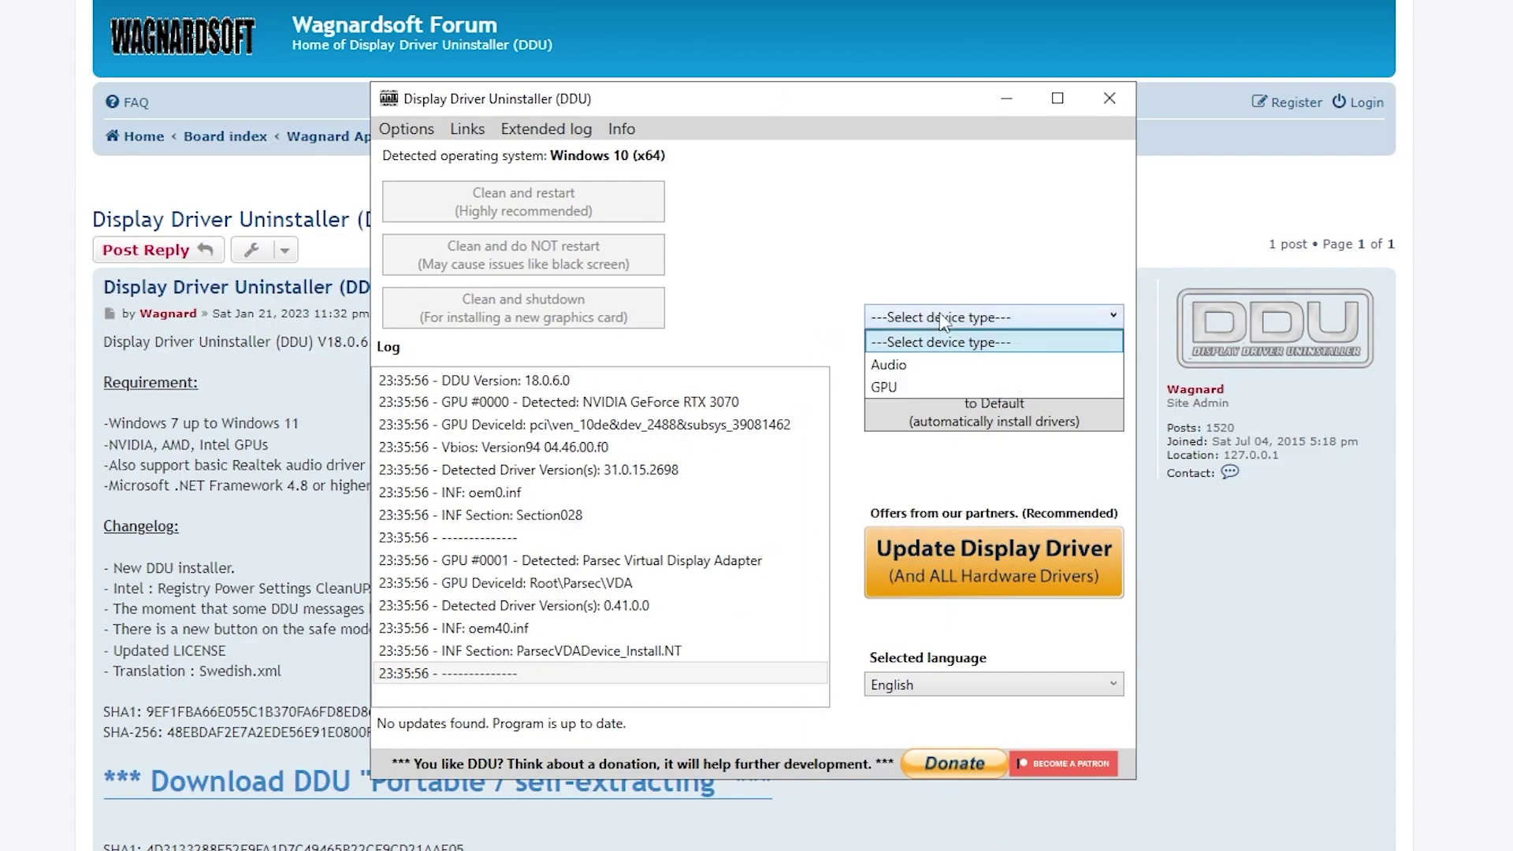
pyautogui.click(915, 387)
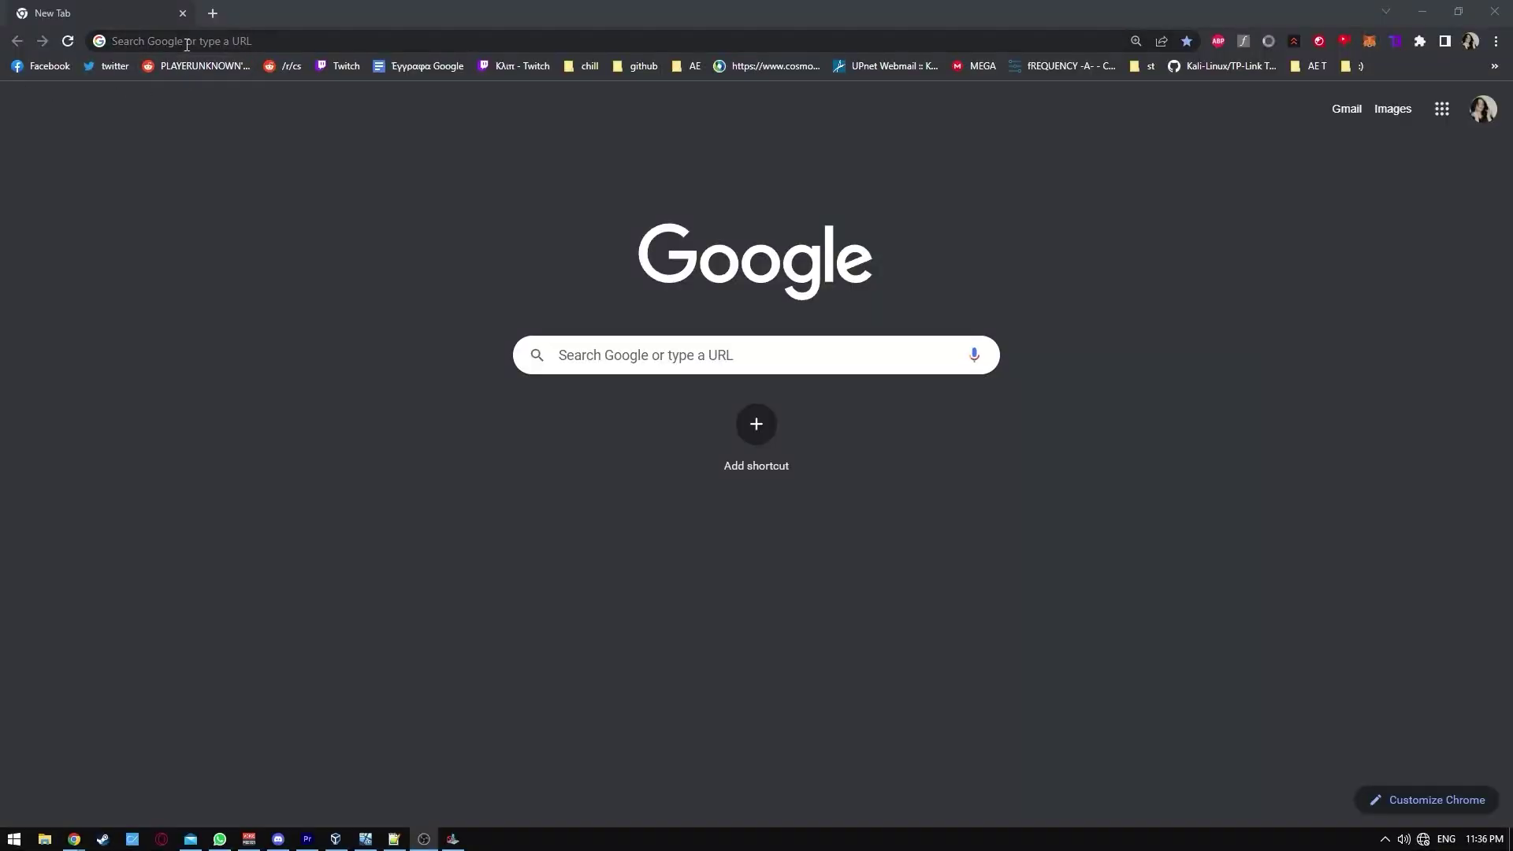
# Open the copied TechPowerUp NVCleanstall page, download v1.15.1 from the TechPowerUp NL server, and minimize the browser while it launches
pyautogui.rightClick(188, 44)
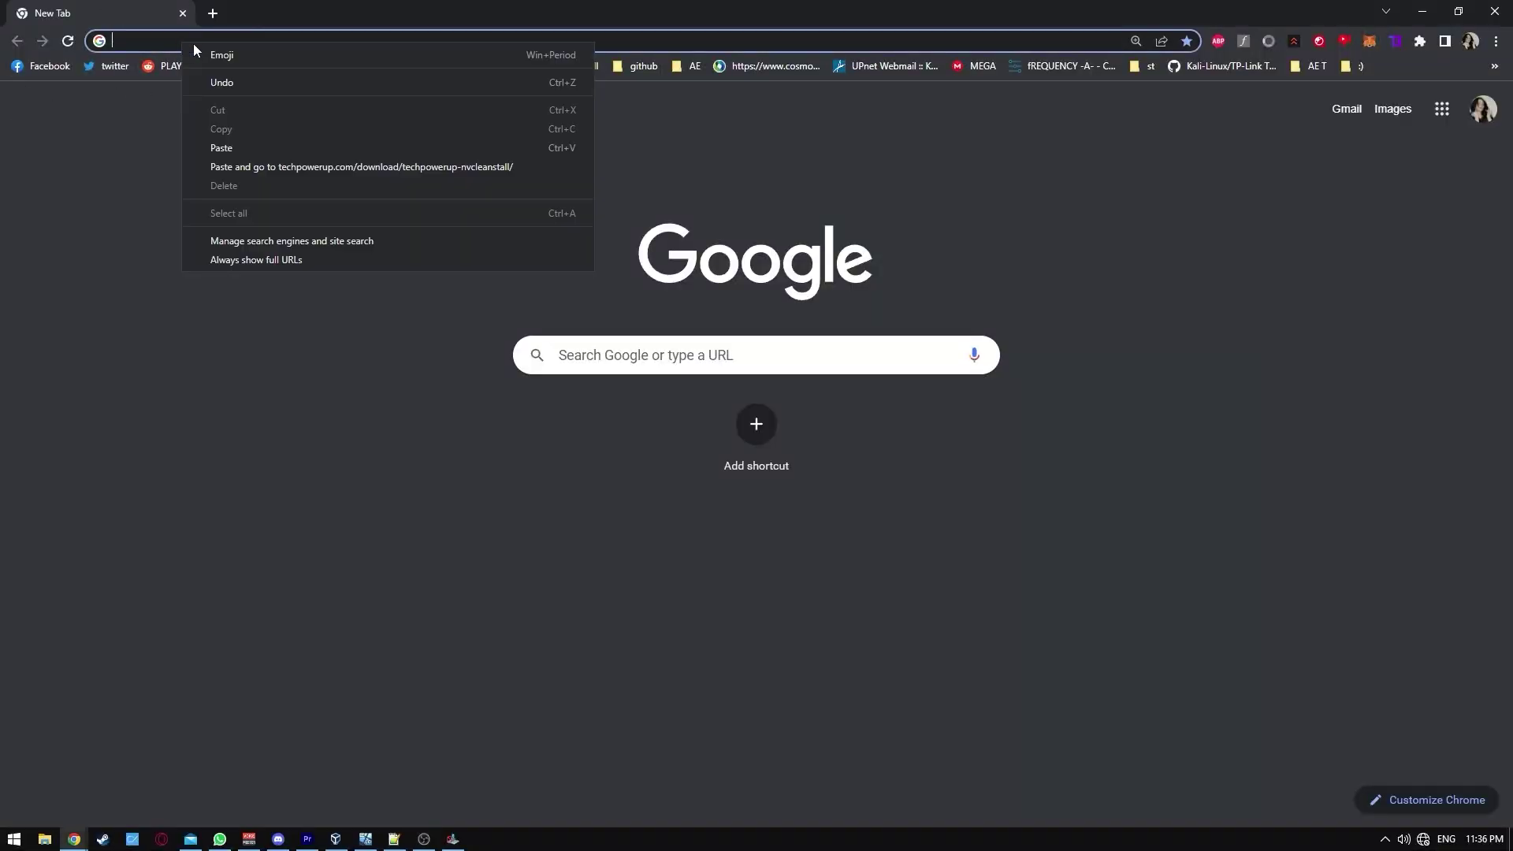
pyautogui.click(339, 168)
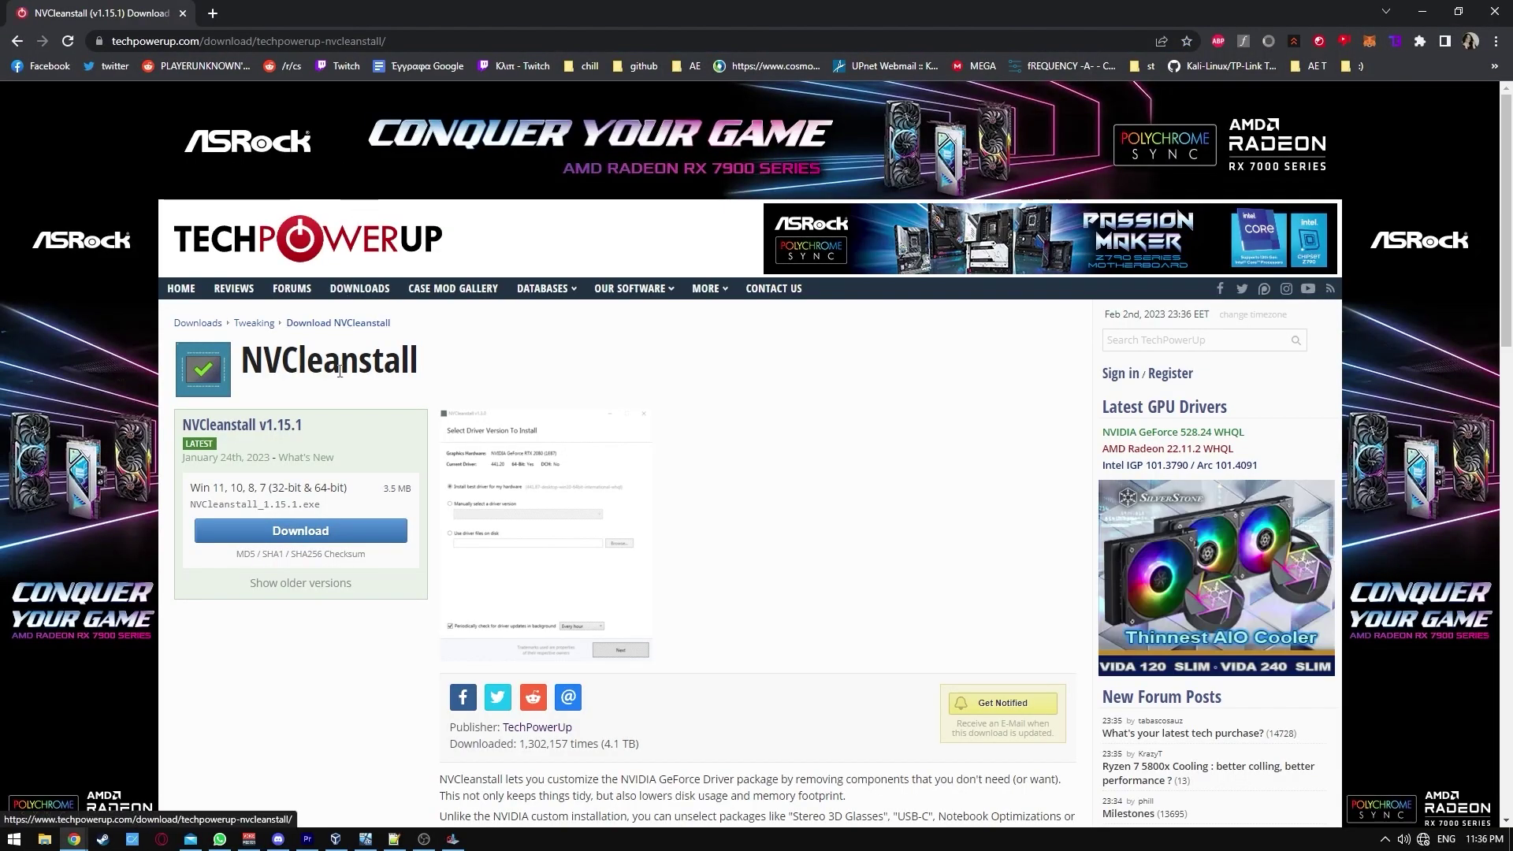
pyautogui.click(304, 542)
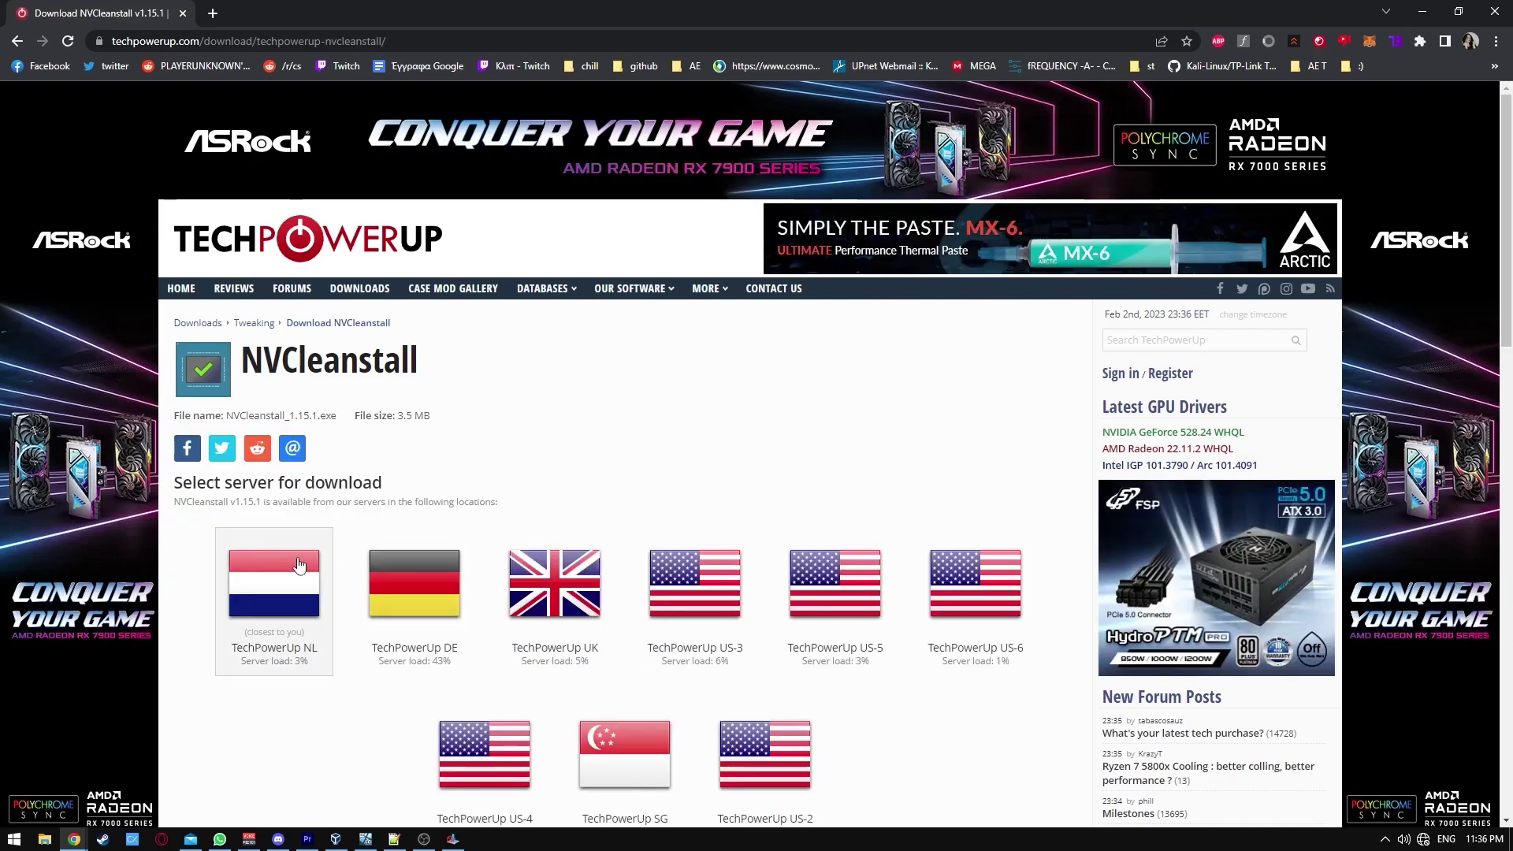
pyautogui.click(297, 583)
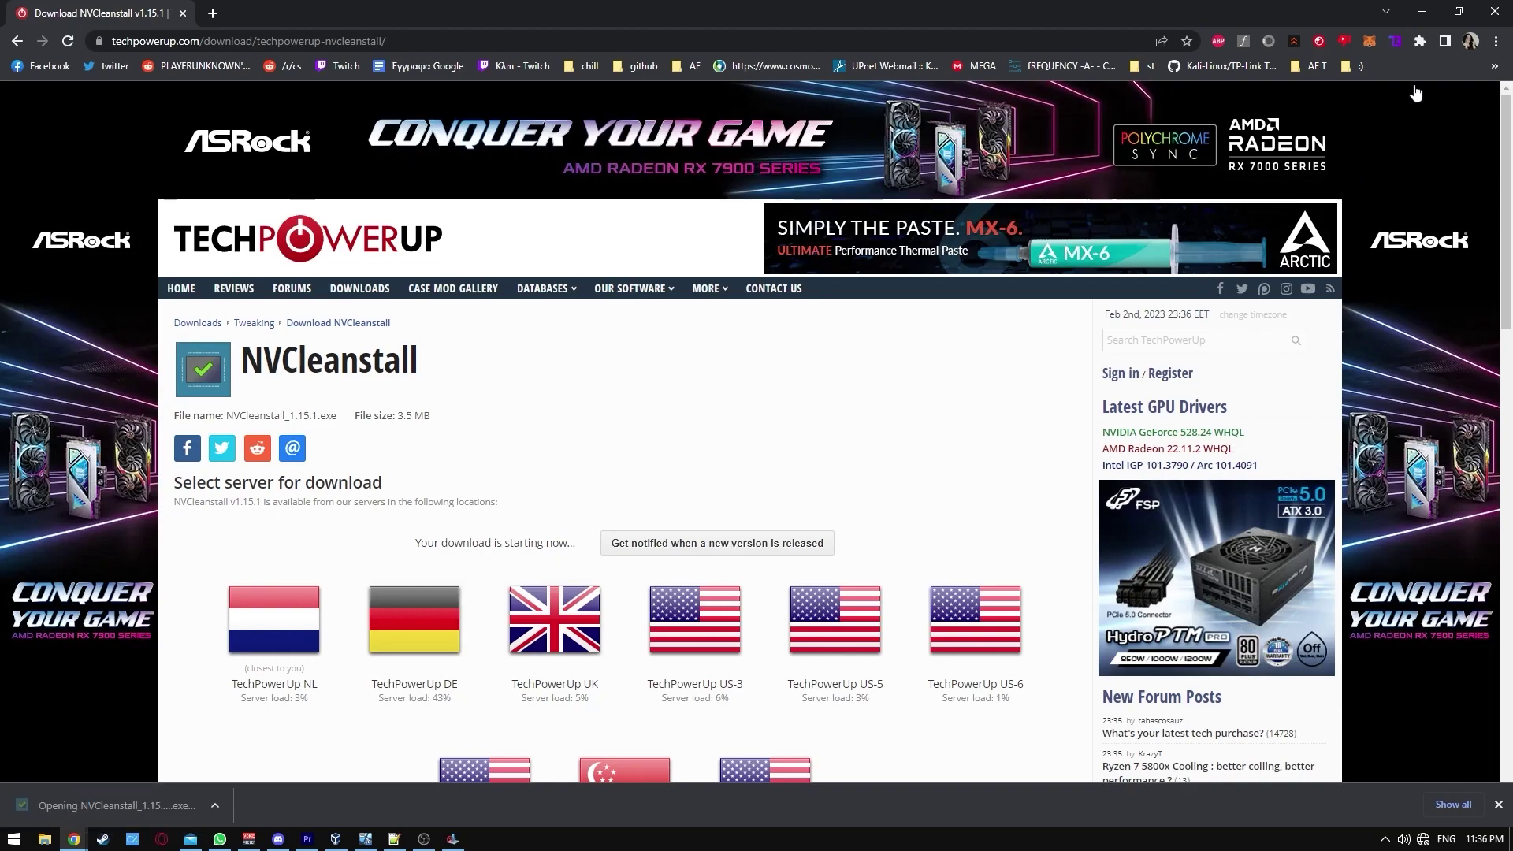
pyautogui.click(1425, 12)
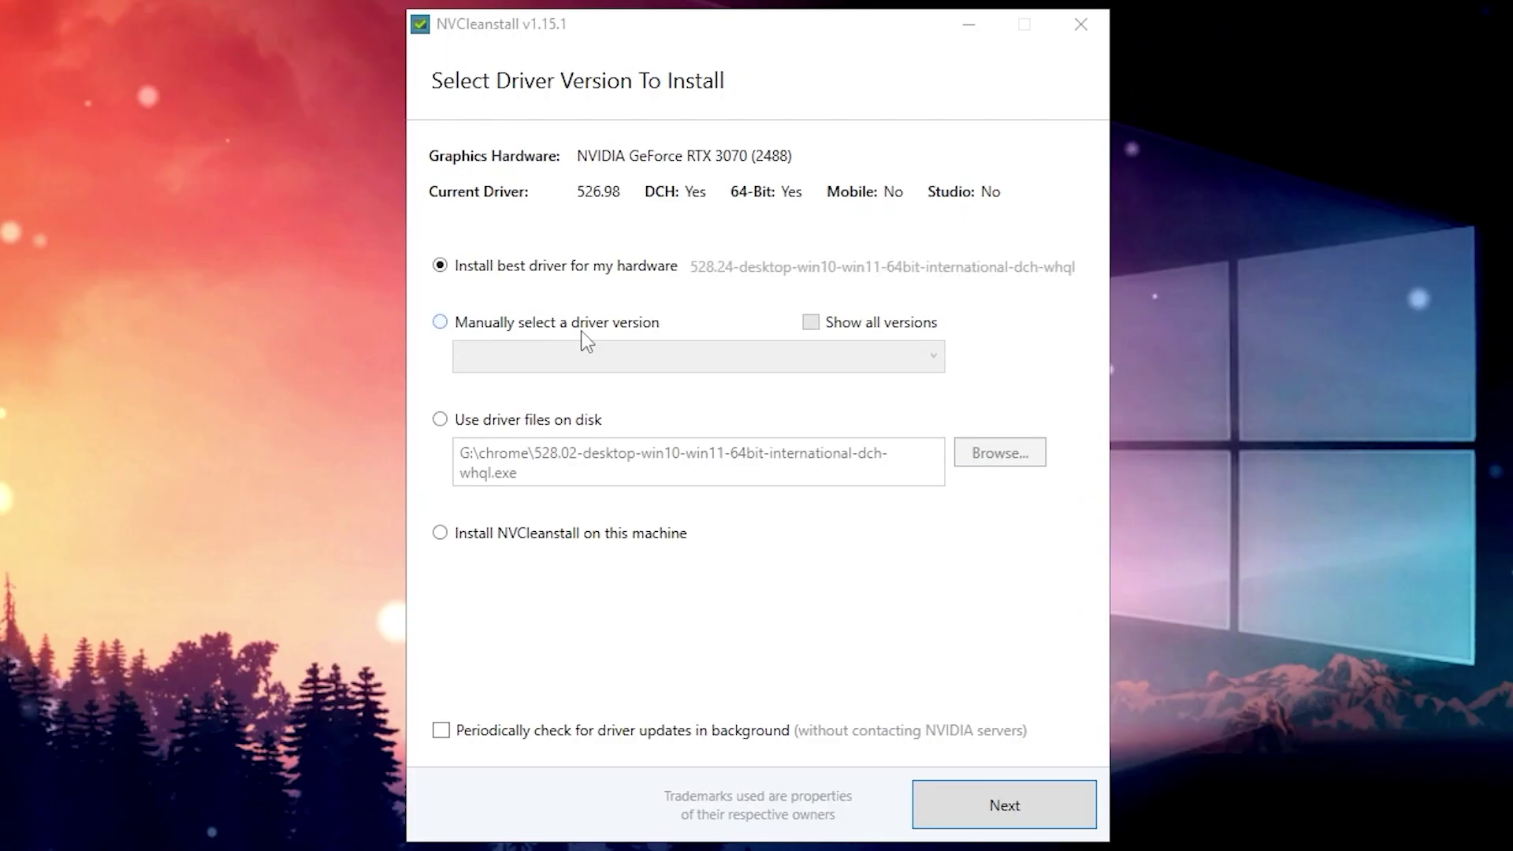
# Manually choose driver 528.24 for Windows 10 64 bit Desktop DCH in NVCleanstall and include only the required Display Driver component
pyautogui.click(579, 328)
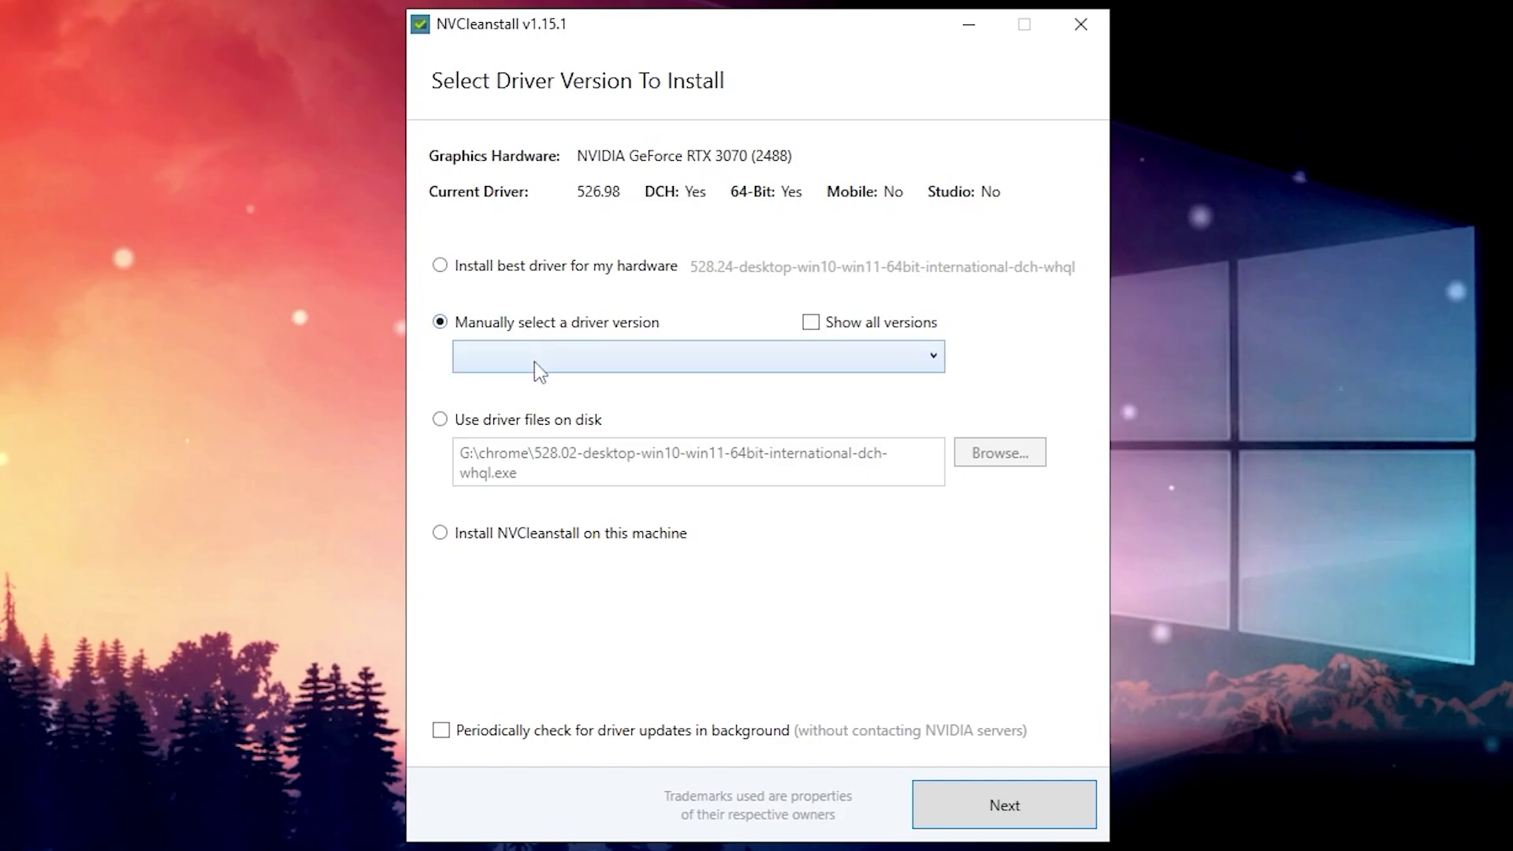
pyautogui.click(535, 361)
pyautogui.click(509, 389)
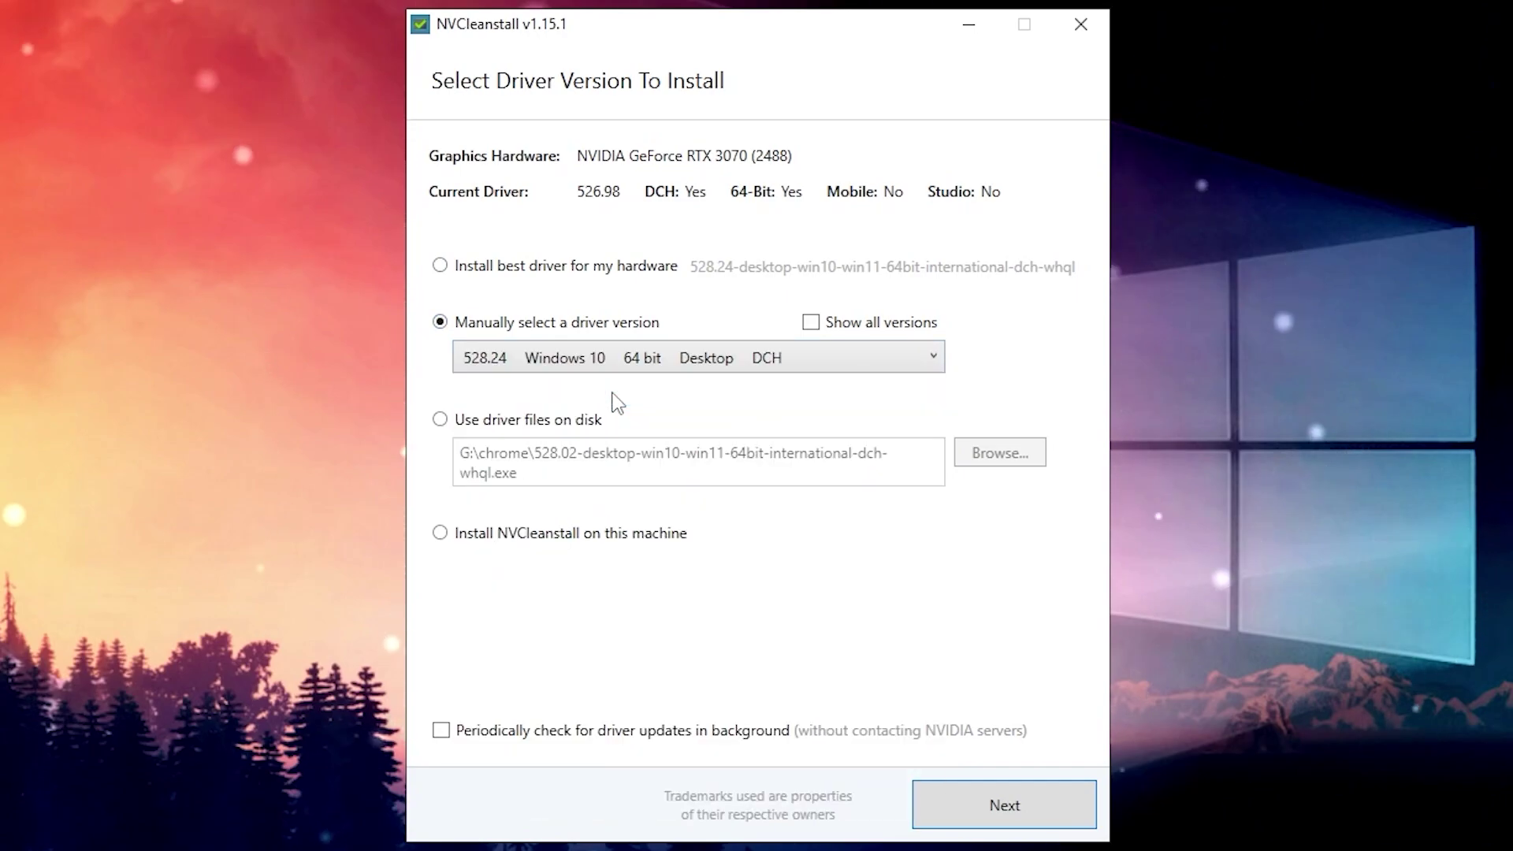
pyautogui.click(998, 812)
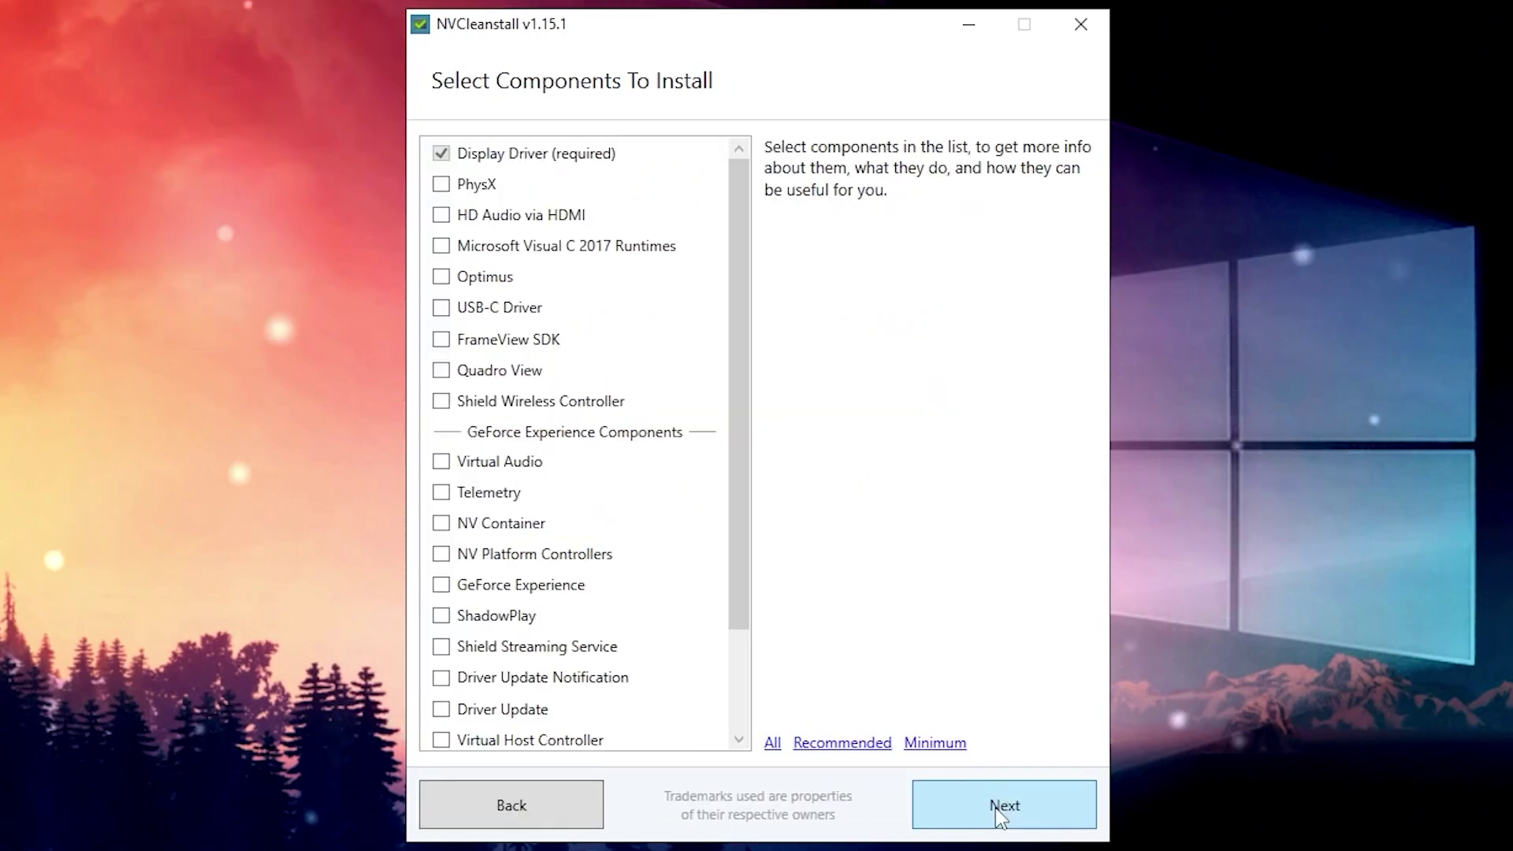
pyautogui.scroll(-2, 568, 316)
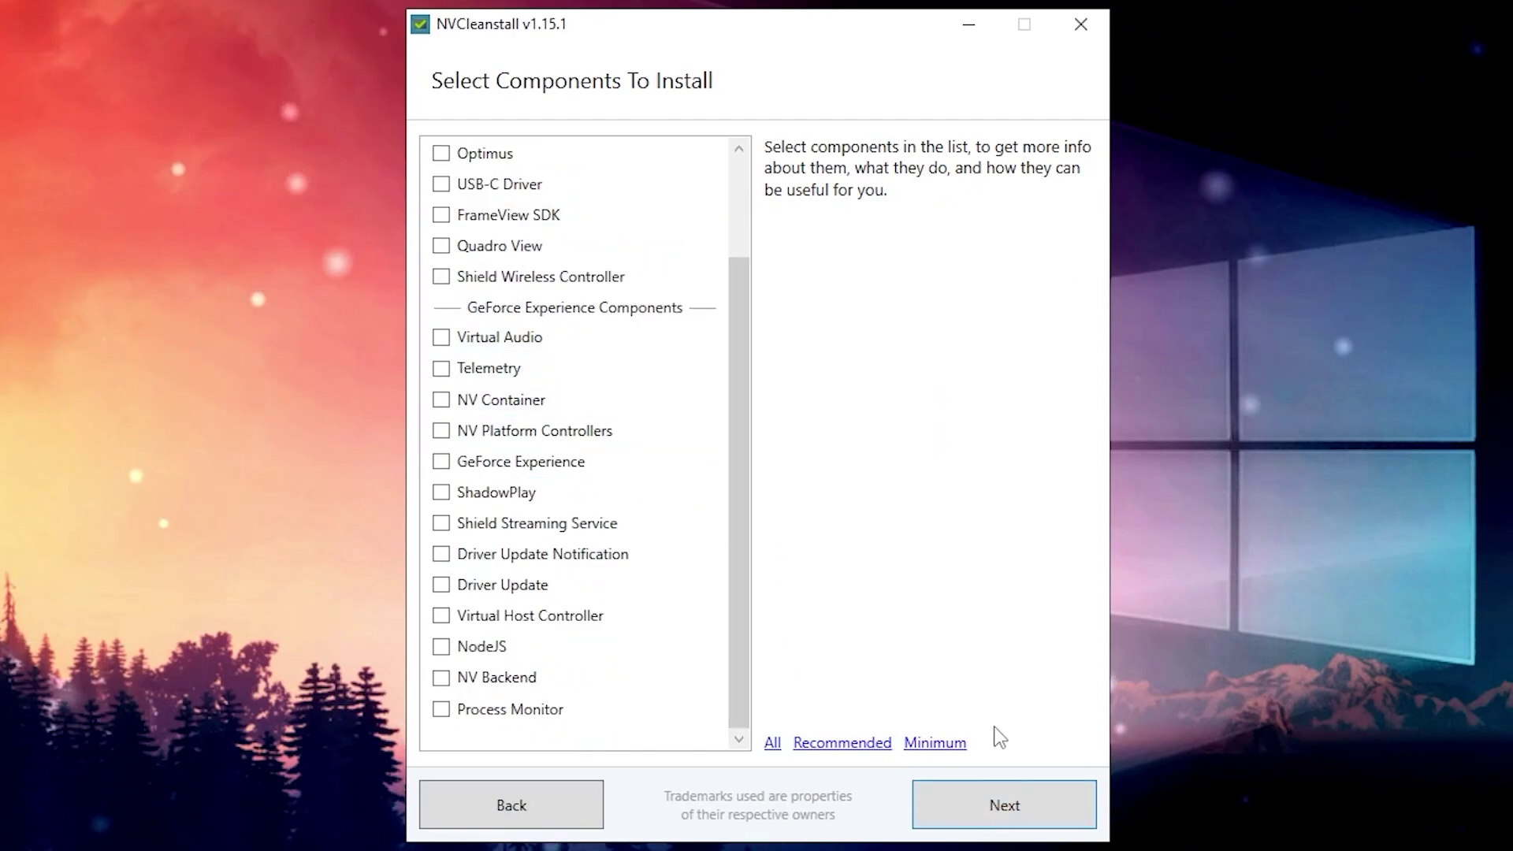
pyautogui.click(1002, 804)
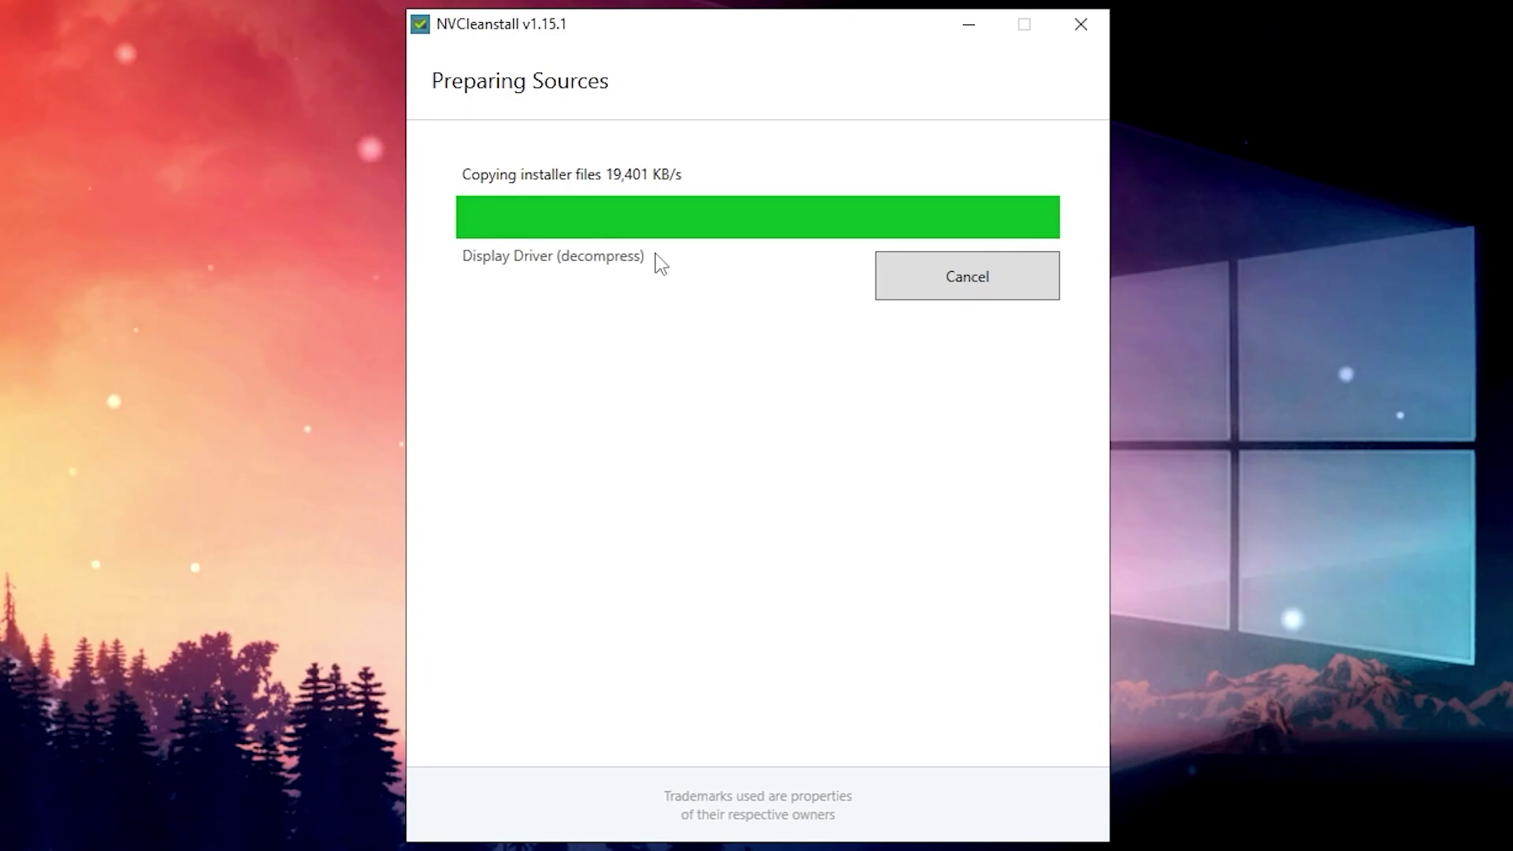
# Turn on Disable Installer Telemetry & Advertising, Unattended Express Installation, Perform a Clean Installation, Disable Multiplane Overlay (MPO) and Show Expert Tweaks
pyautogui.click(435, 200)
pyautogui.click(435, 236)
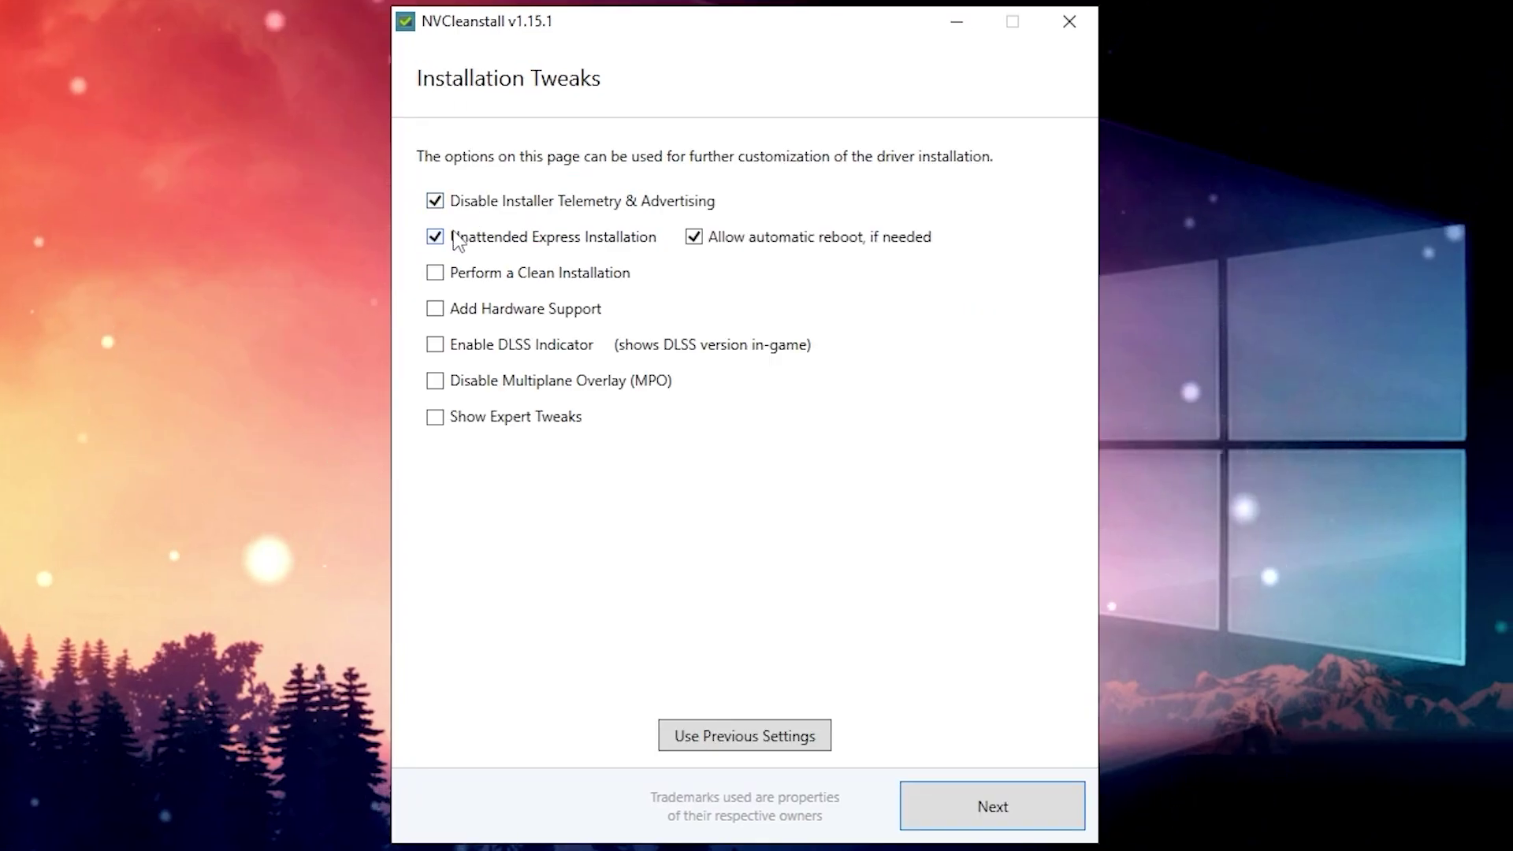
pyautogui.click(455, 274)
pyautogui.click(451, 383)
pyautogui.click(436, 417)
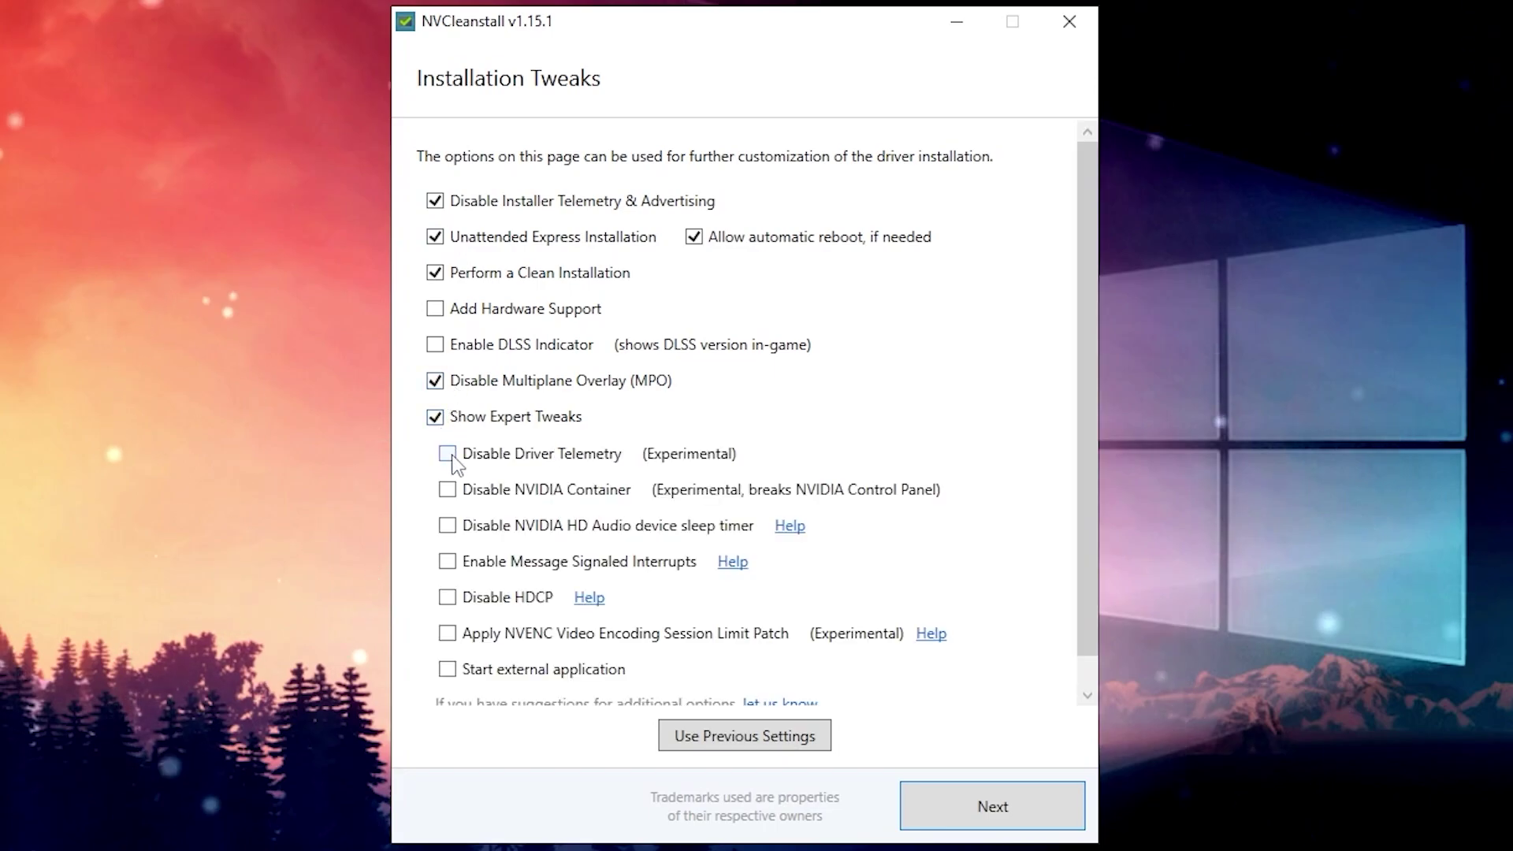
# Disable driver telemetry and the NVIDIA HD Audio device sleep timer, and enable Message Signaled Interrupts with High interrupt priority
pyautogui.click(448, 455)
pyautogui.click(456, 527)
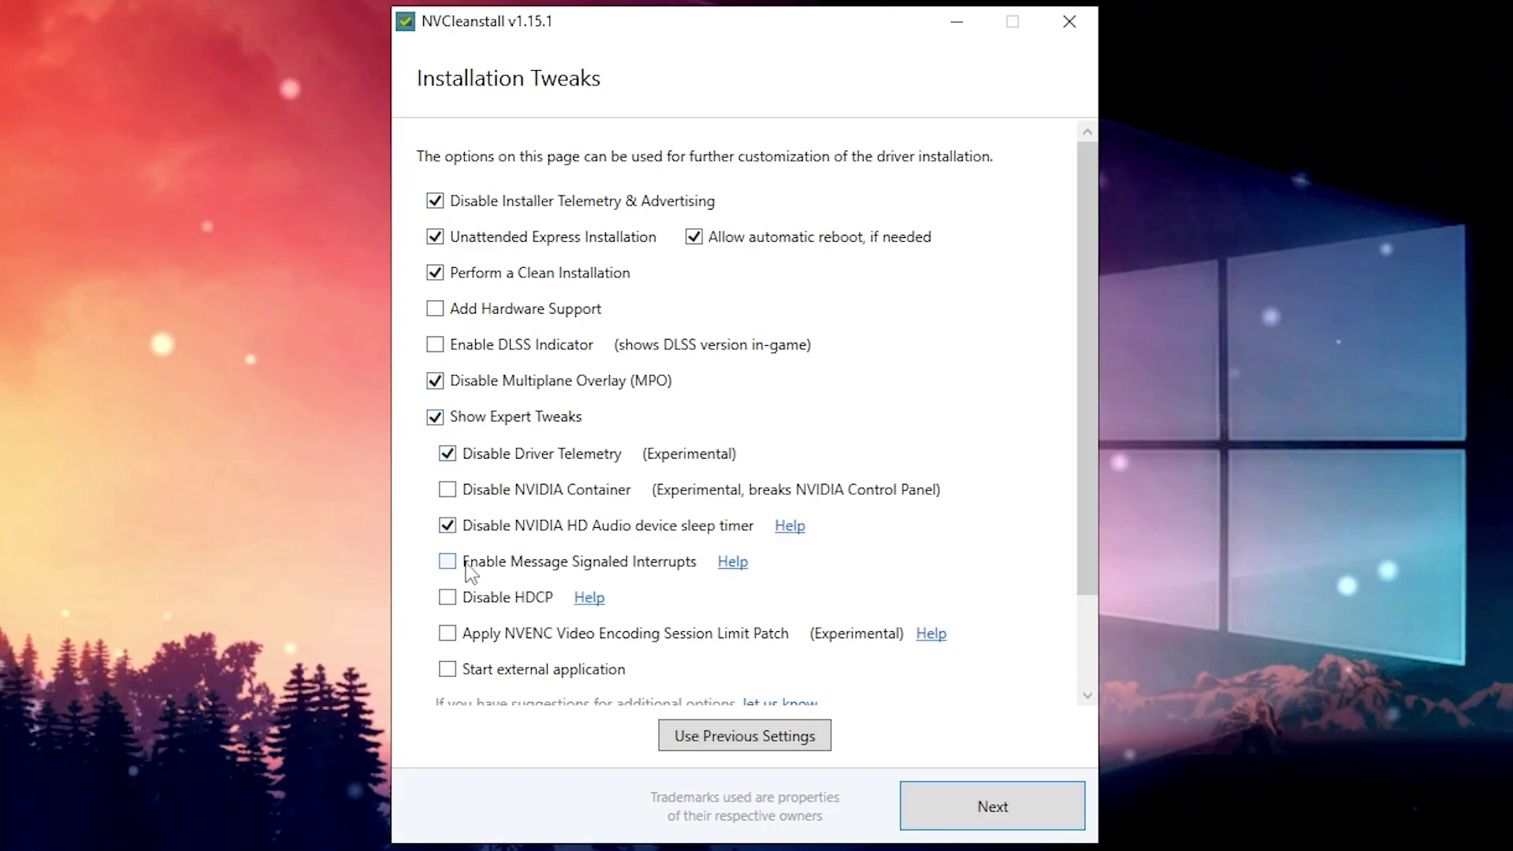
pyautogui.click(451, 561)
pyautogui.click(630, 639)
pyautogui.click(611, 740)
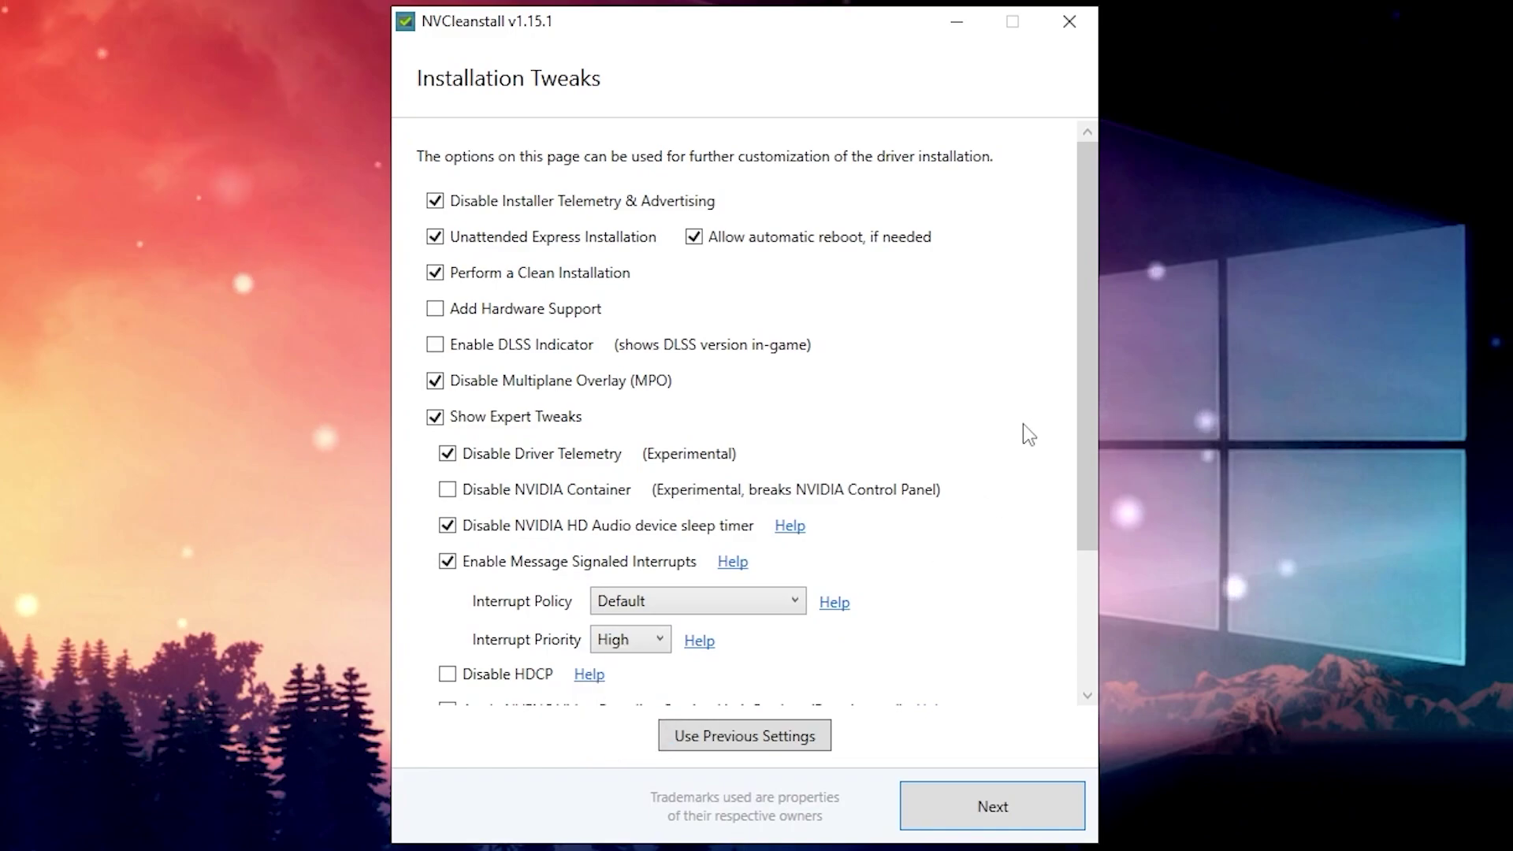
# Disable HDCP, use the signing method compatible with Easy-Anti-Cheat, and automatically accept the "driver unsigned" warning
pyautogui.scroll(-3, 1079, 449)
pyautogui.click(447, 482)
pyautogui.click(530, 651)
pyautogui.scroll(-1, 1076, 425)
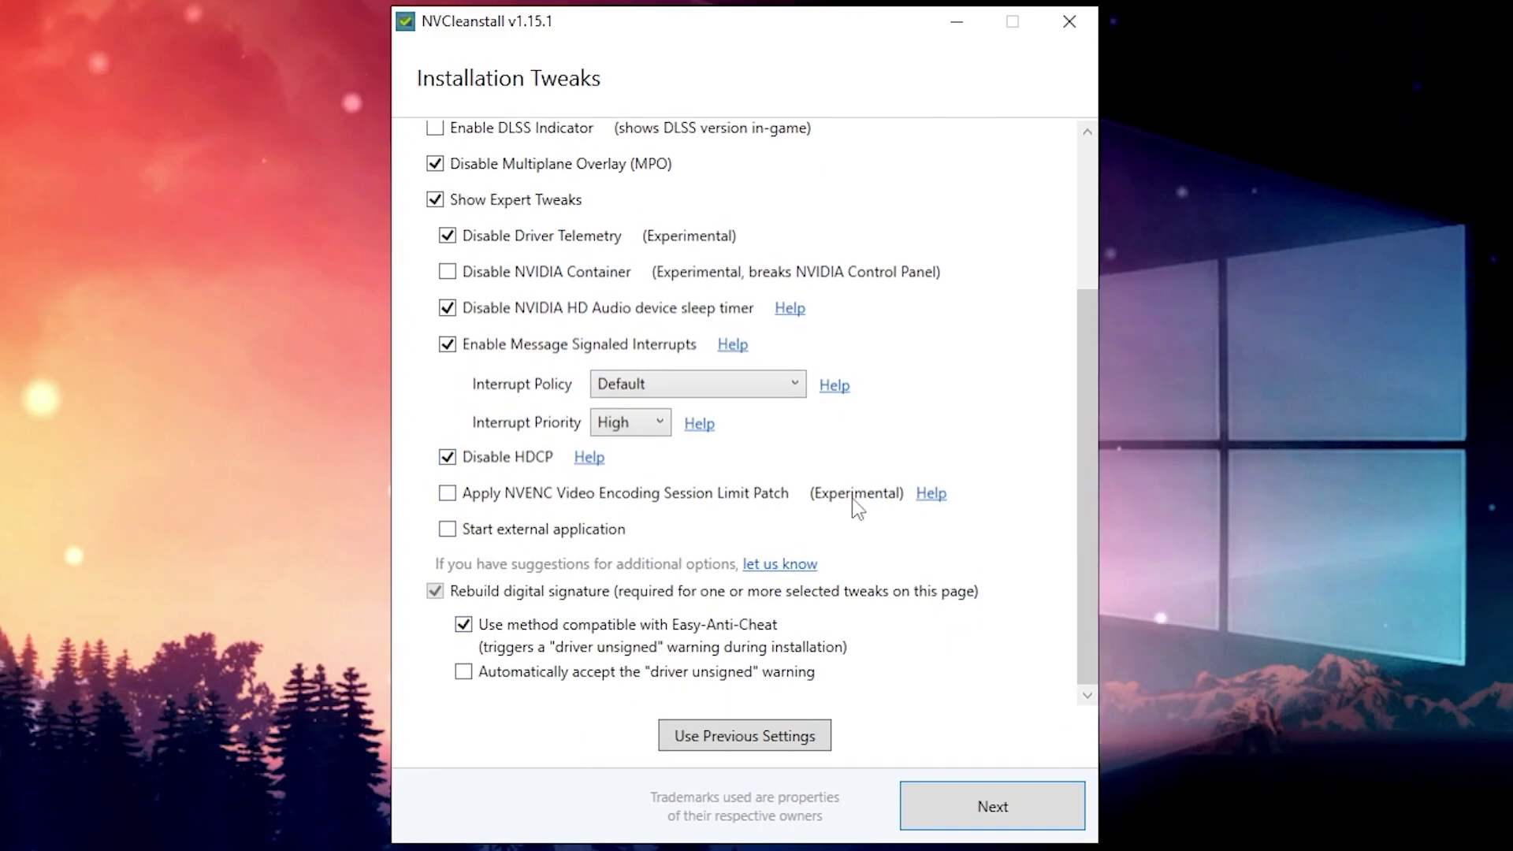
pyautogui.click(494, 673)
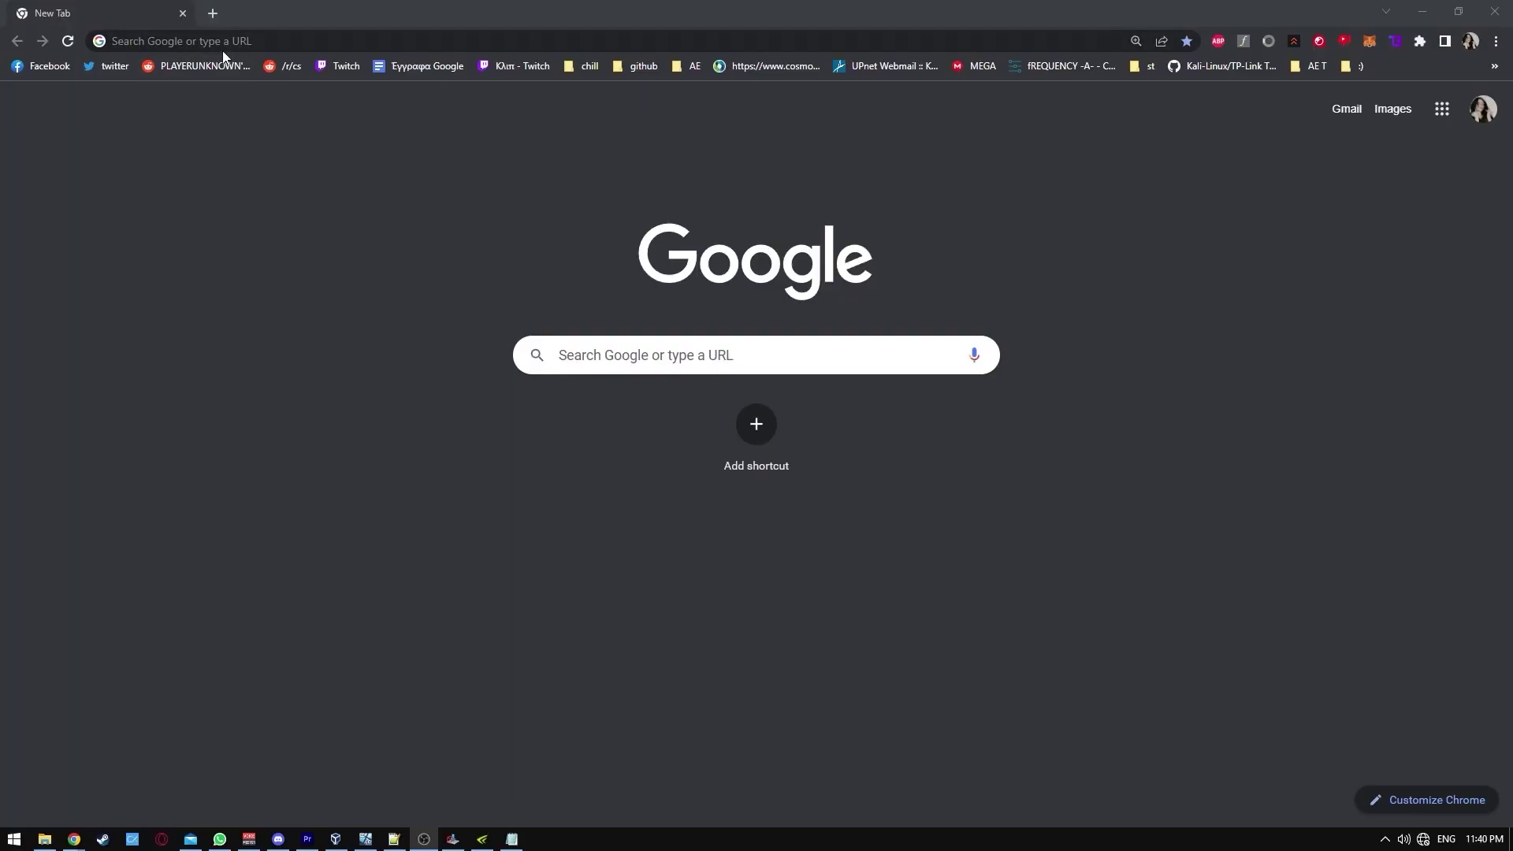
# Open the copied link to the refrag_fps_guide repository on GitHub and view its csgo.nip file
pyautogui.rightClick(233, 40)
pyautogui.click(318, 167)
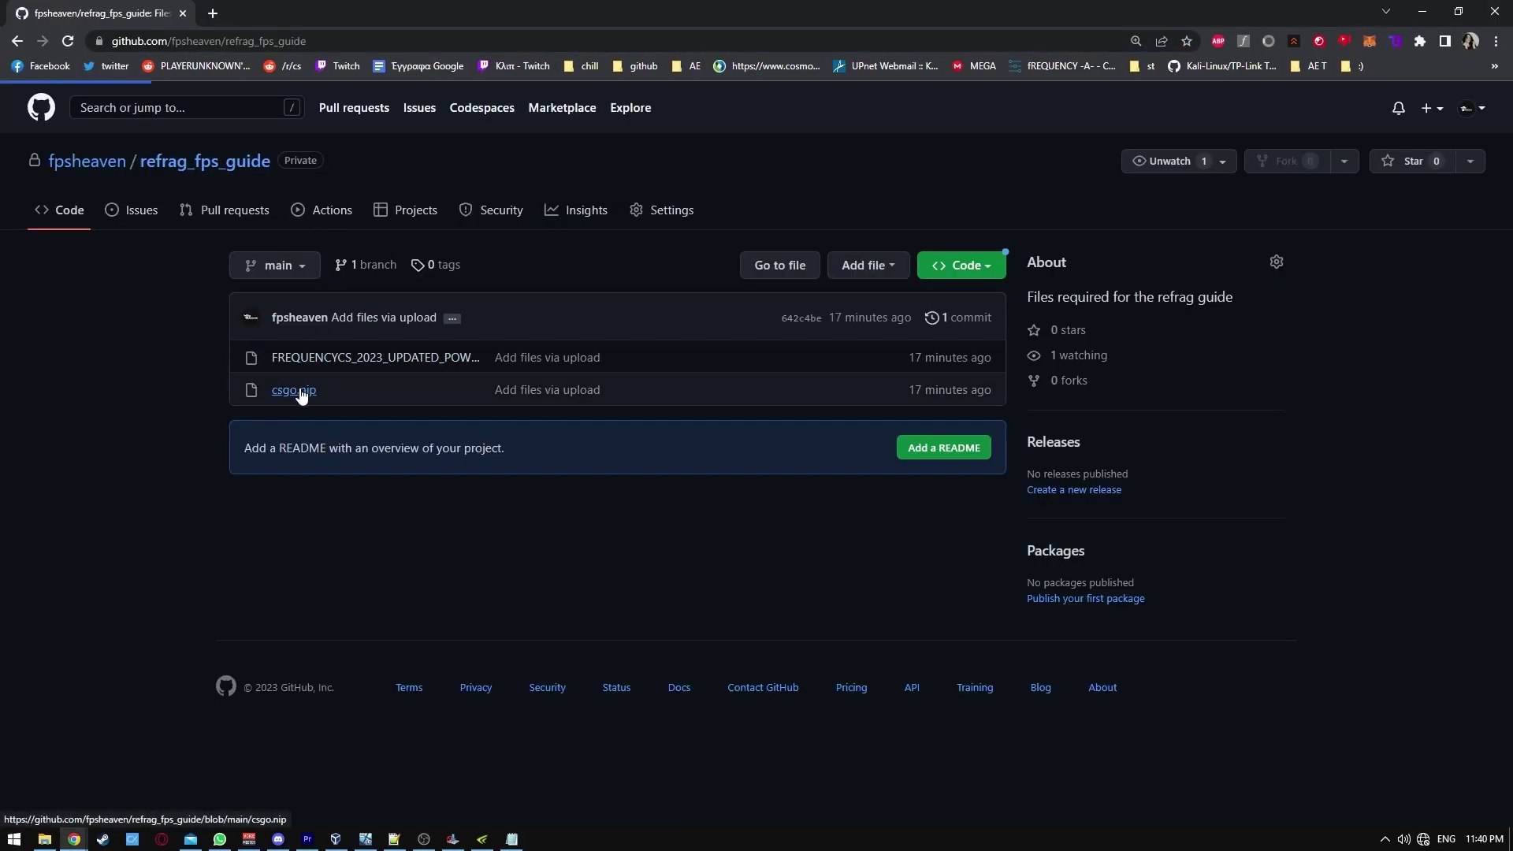
pyautogui.click(300, 390)
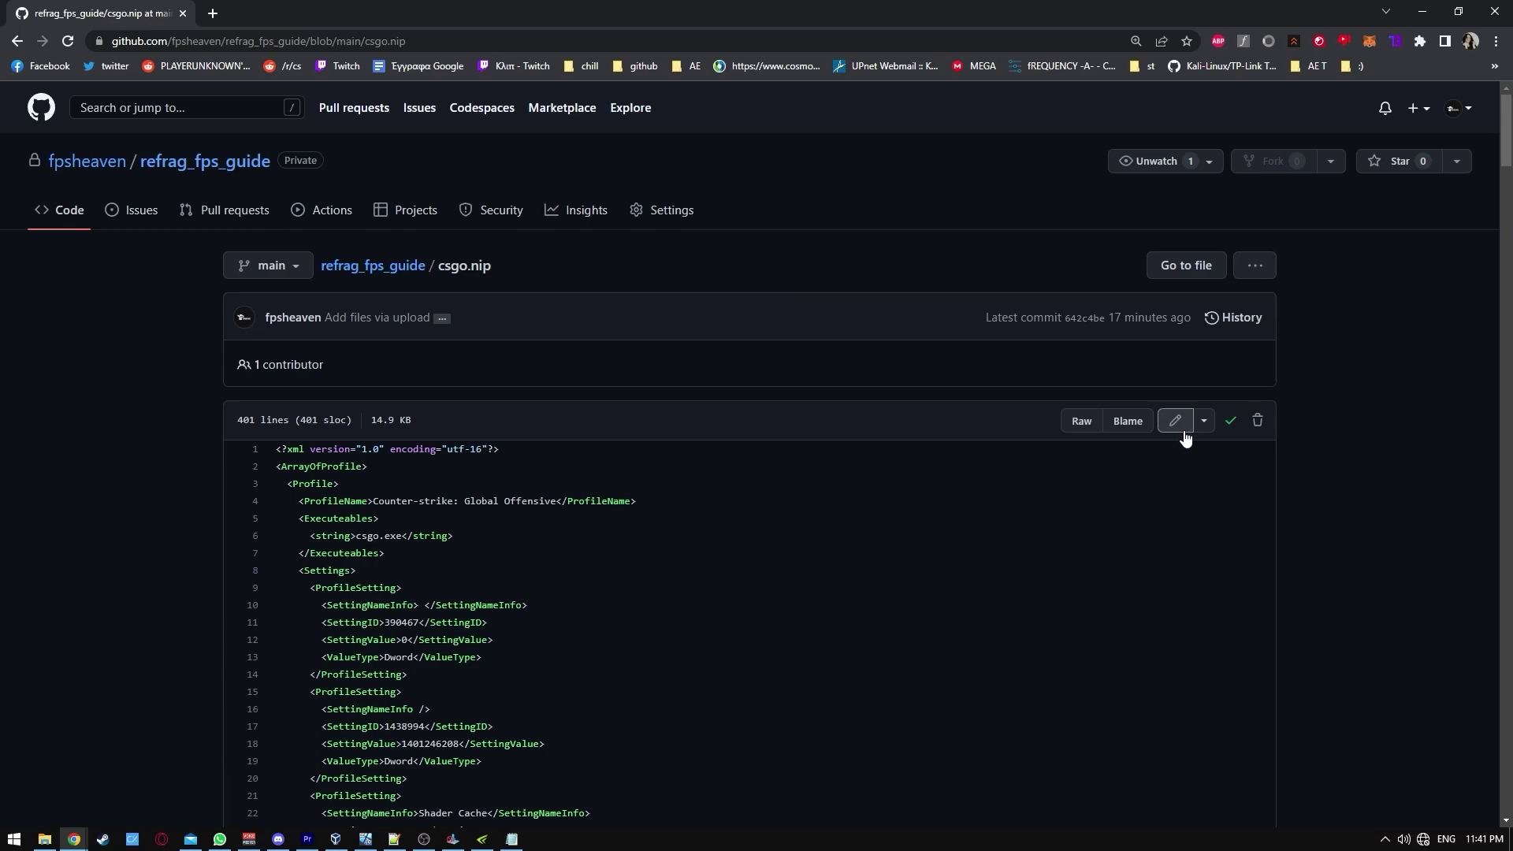
# Launch Notepad and paste the copied csgo.nip profile code into a blank document
pyautogui.press('super')
pyautogui.write('notep[ad')
pyautogui.press('BackSpace')
pyautogui.press('BackSpace')
pyautogui.press('BackSpace')
pyautogui.write('ad')
pyautogui.press('Return')
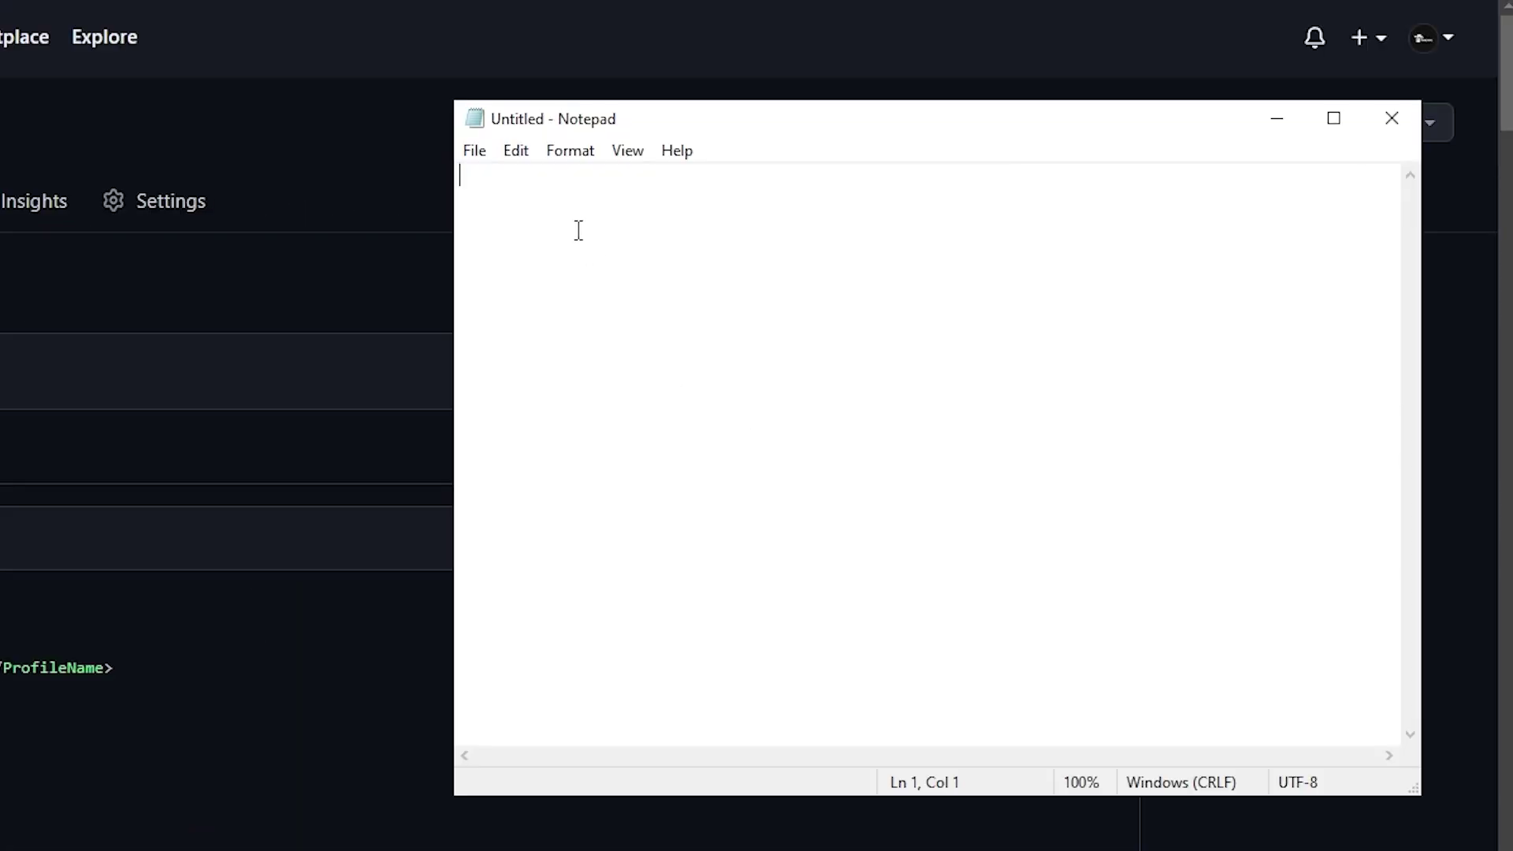
pyautogui.rightClick(926, 228)
pyautogui.click(964, 296)
# Save the pasted profile code to the Desktop as csgo.nip
pyautogui.click(474, 149)
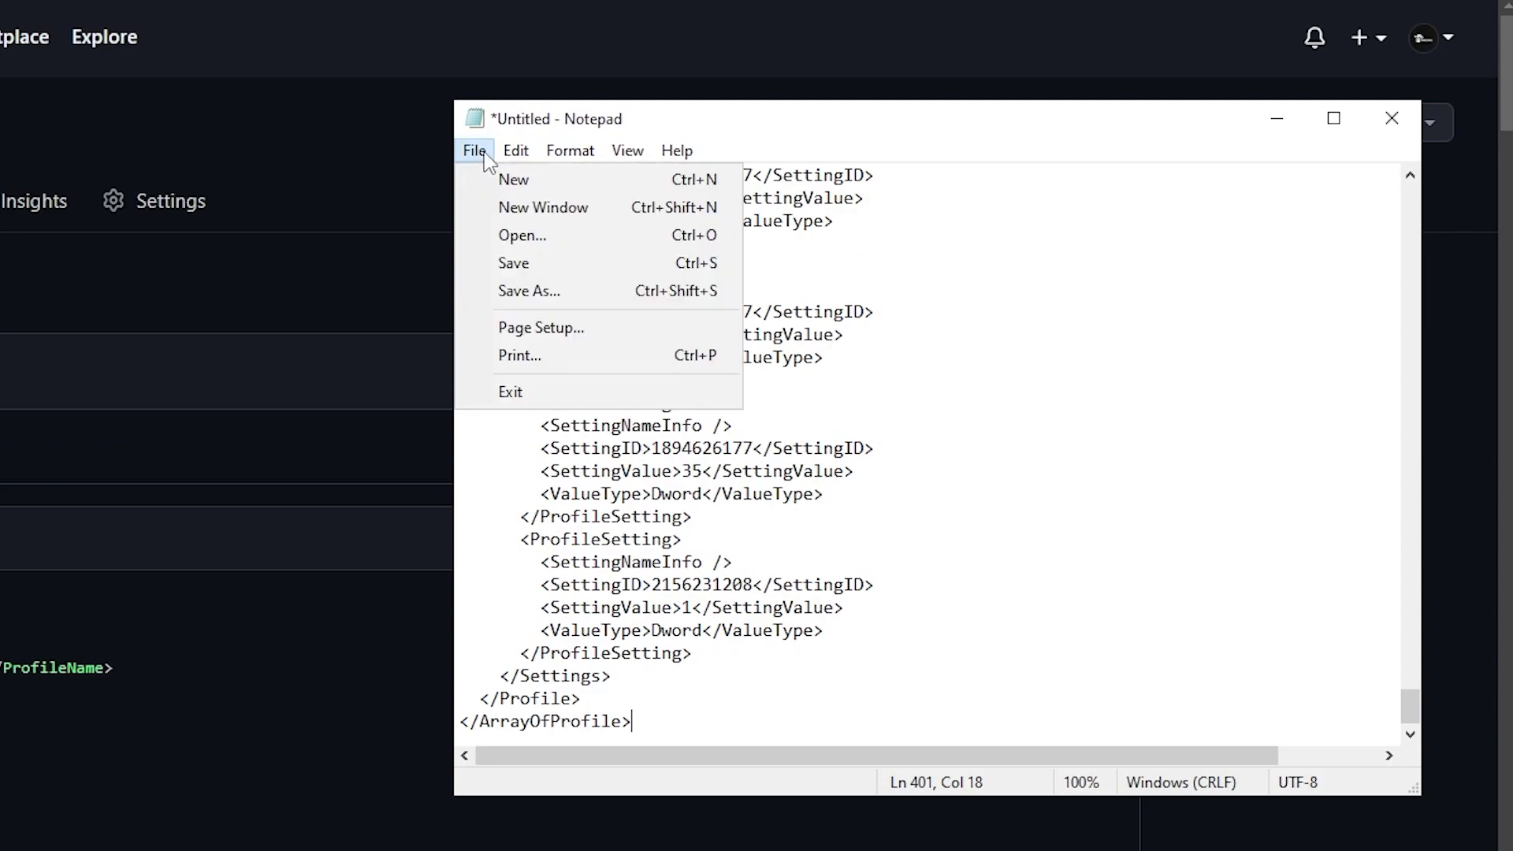
pyautogui.click(522, 290)
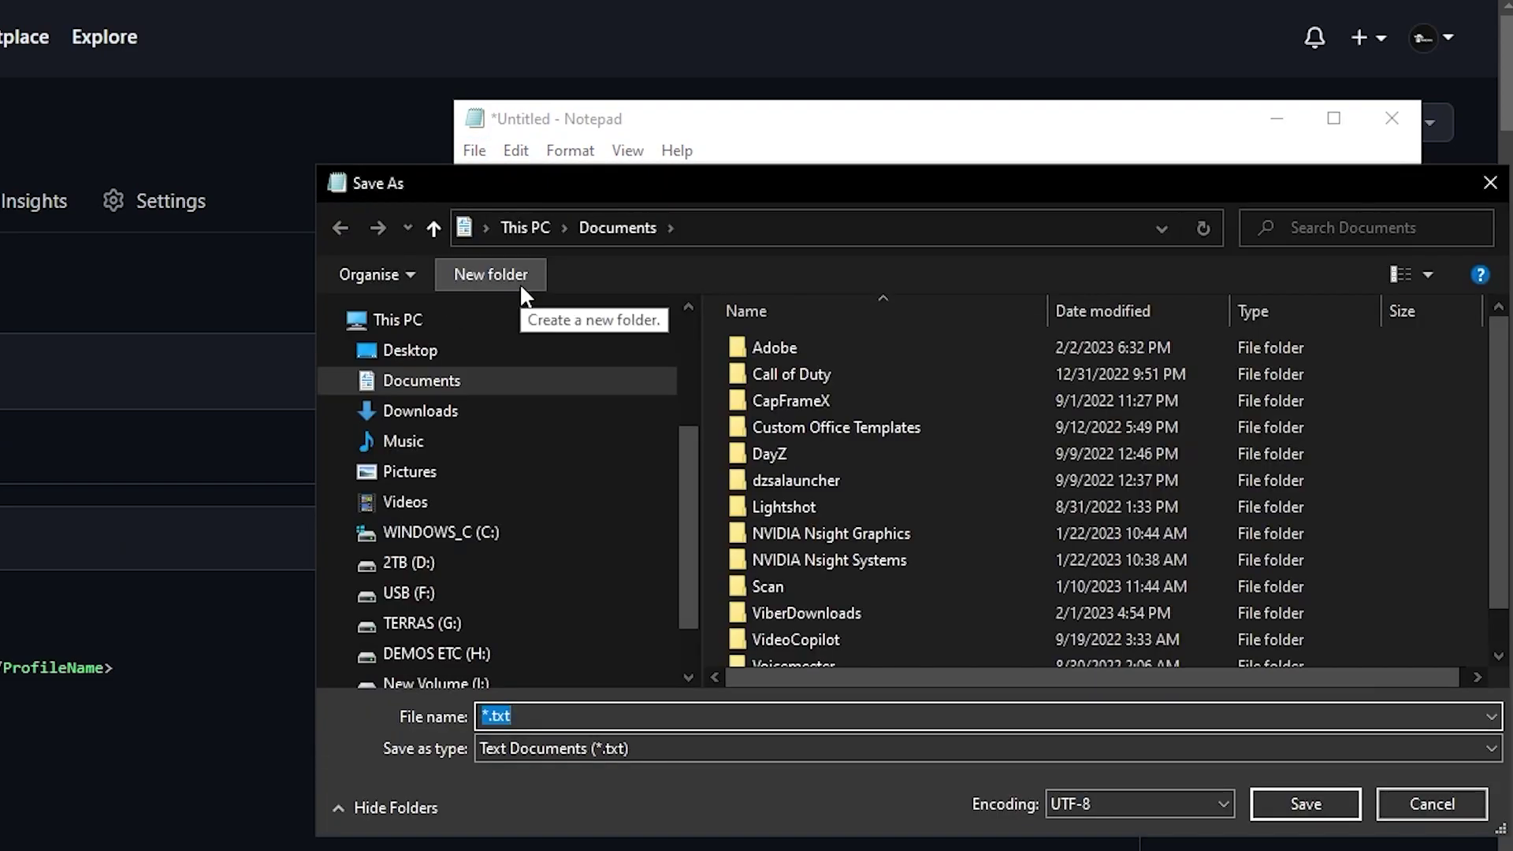
pyautogui.scroll(3, 476, 348)
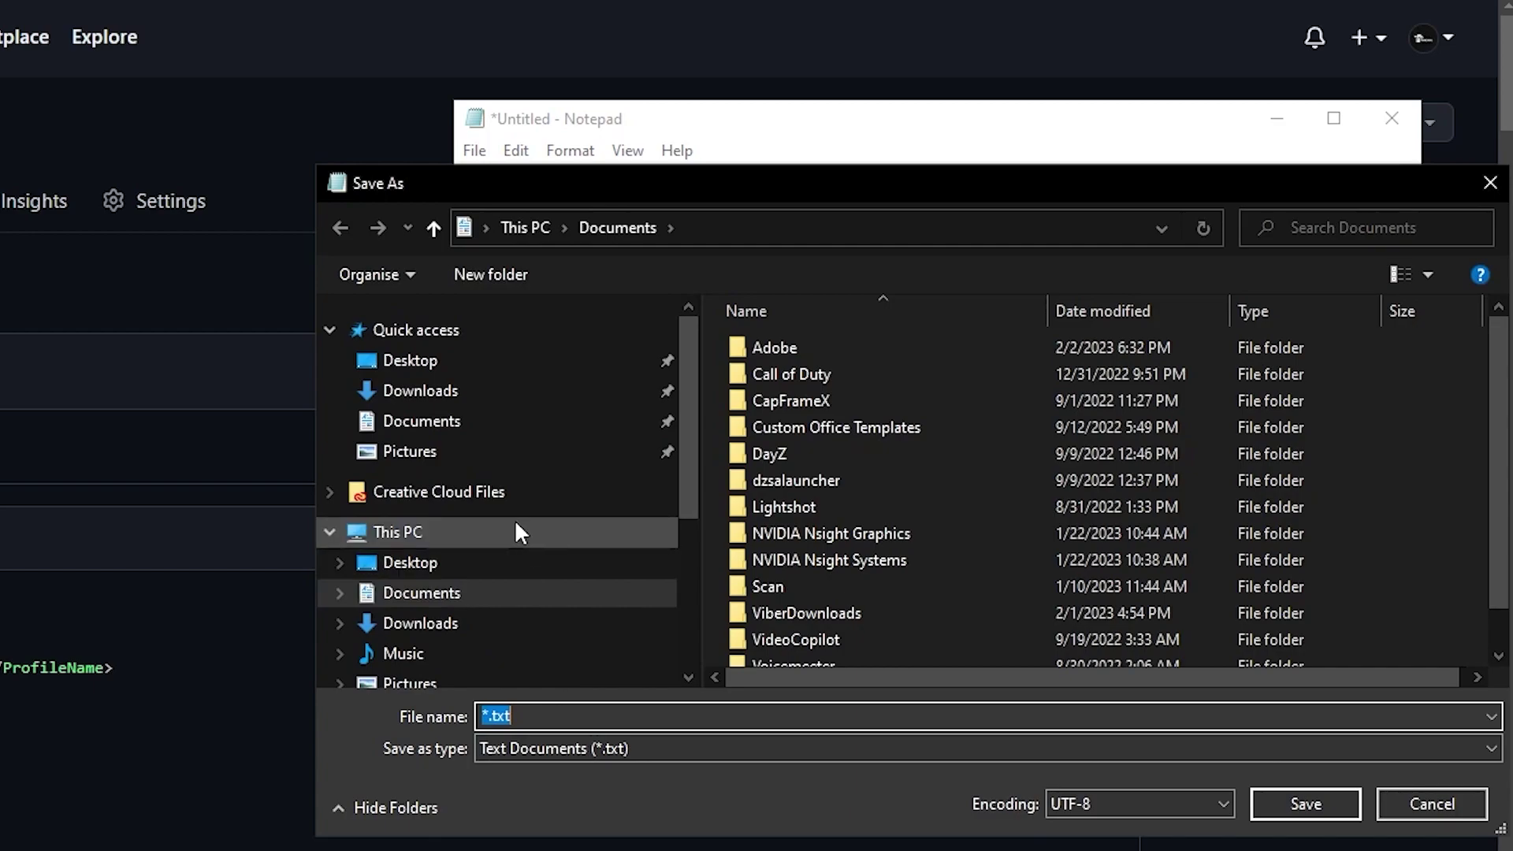
pyautogui.click(451, 558)
pyautogui.click(625, 720)
pyautogui.write('csgo.')
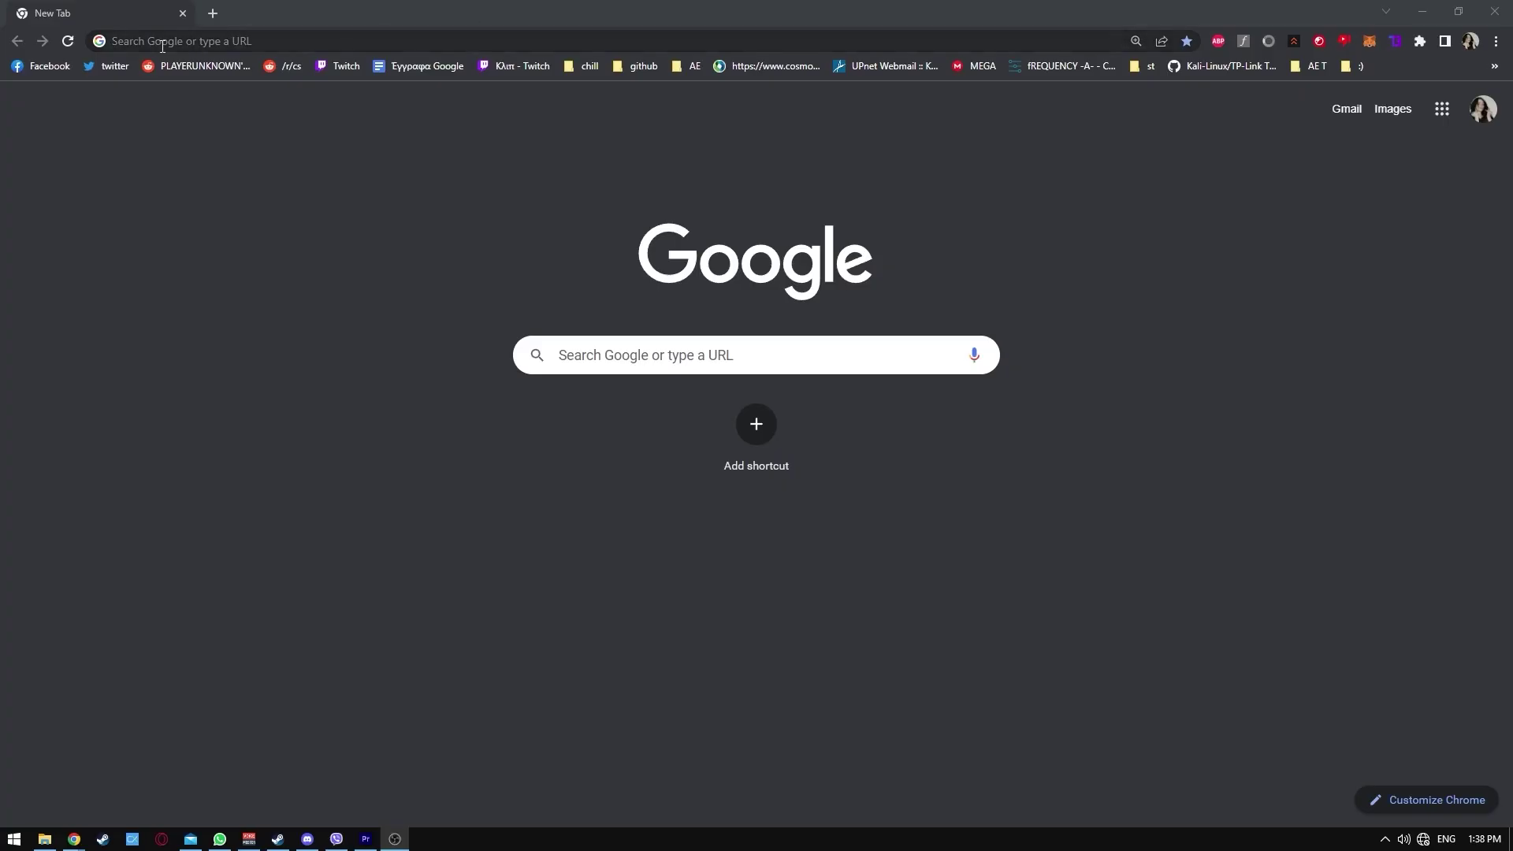
# Get nvidiaProfileInspector.zip from the Orbmu2k GitHub releases page and launch NVIDIA Profile Inspector
pyautogui.click(177, 40)
pyautogui.click(248, 157)
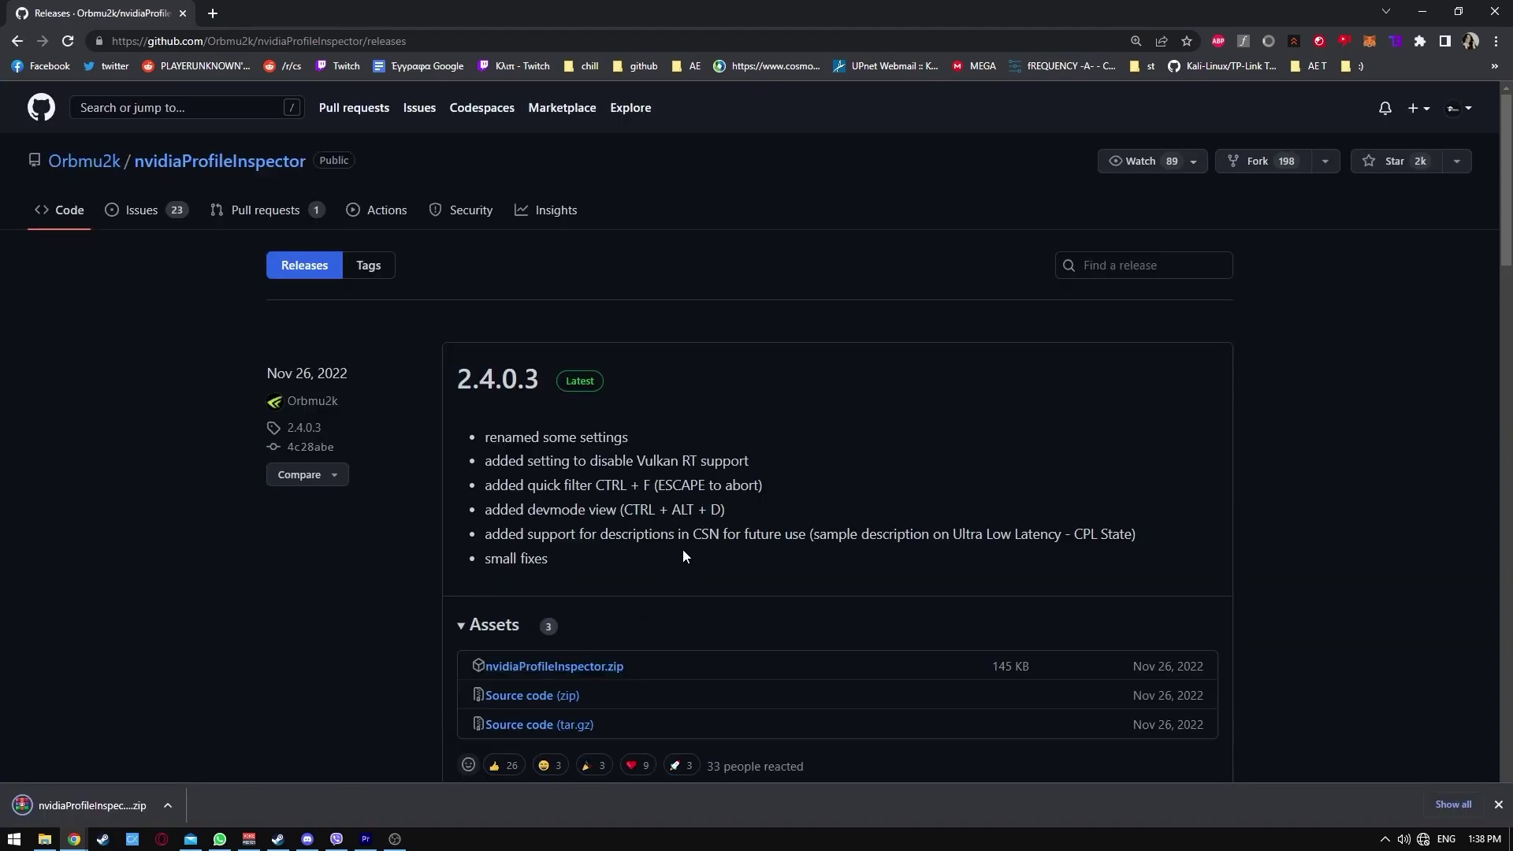
pyautogui.click(66, 811)
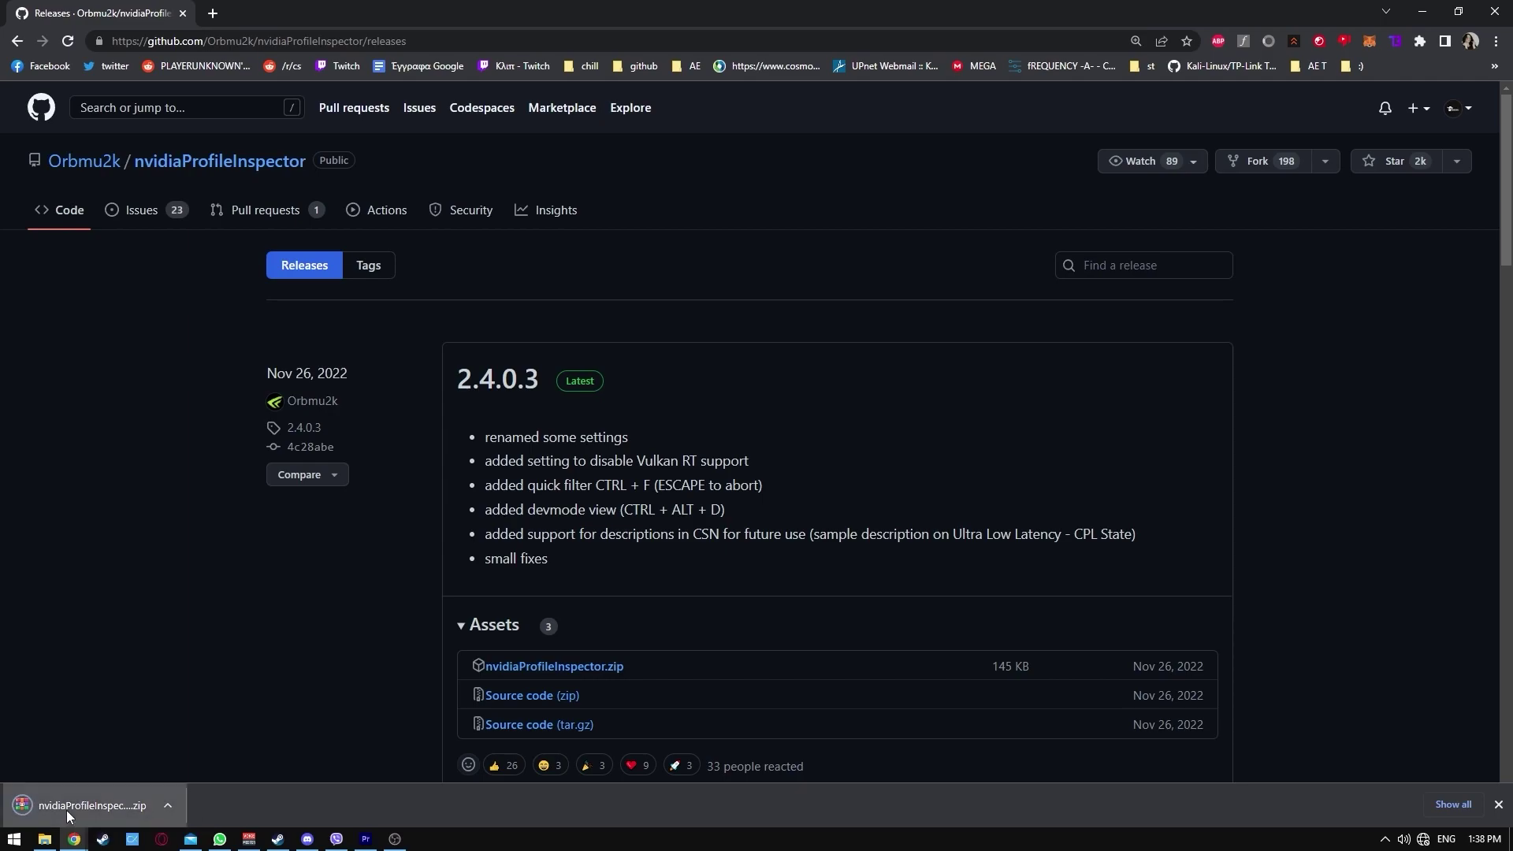
pyautogui.click(276, 284)
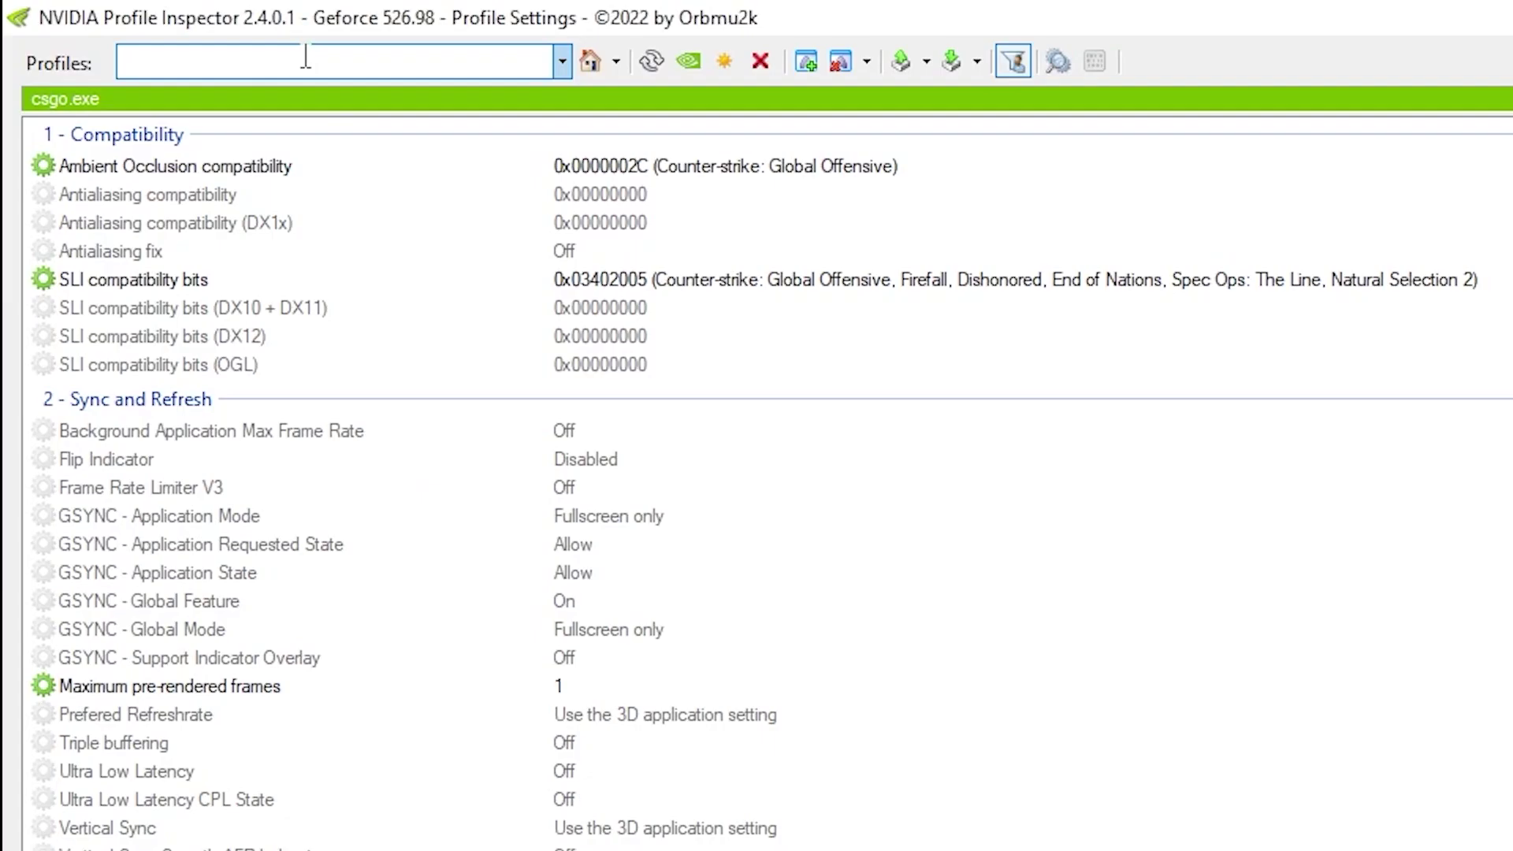
# Find and select the Counter-strike: Global Offensive profile in NVIDIA Profile Inspector
pyautogui.write('counter')
pyautogui.press('Down')
pyautogui.press('Down')
pyautogui.press('Down')
pyautogui.press('Down')
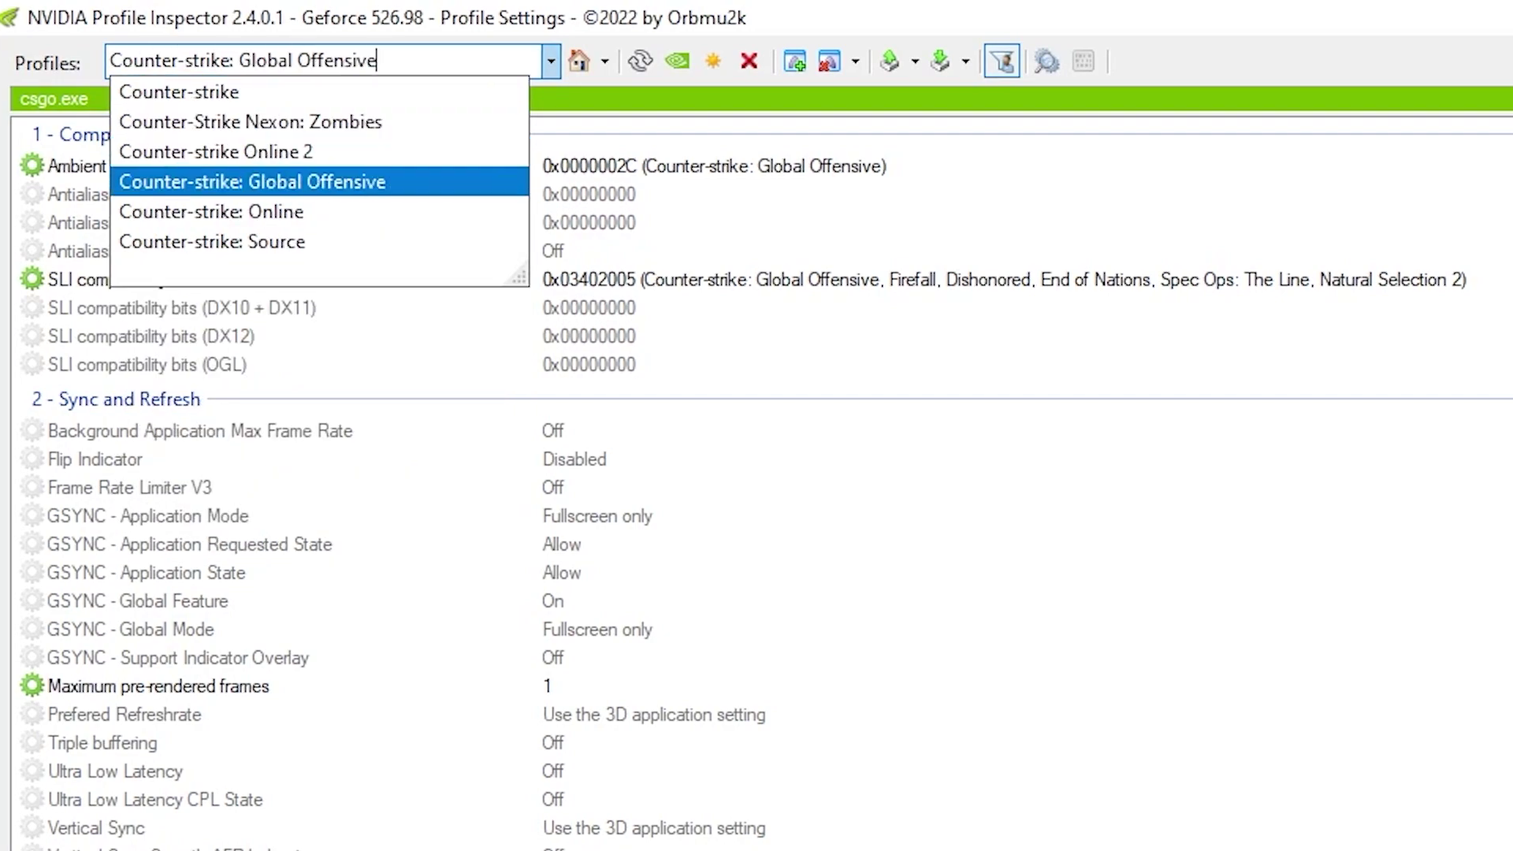
pyautogui.press('Return')
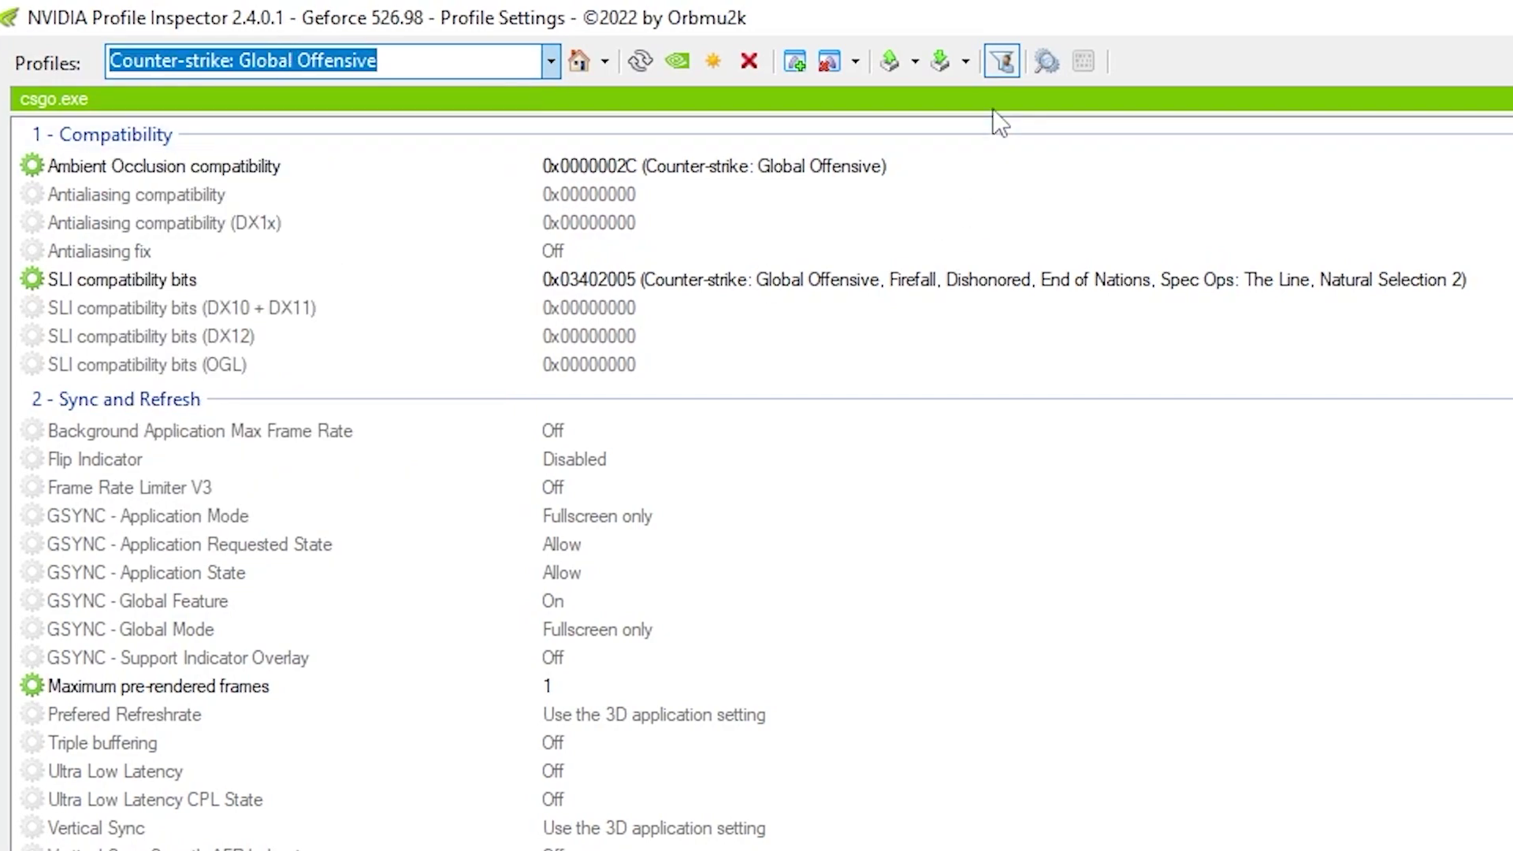
# Import the csgo.nip profile from the Desktop and dismiss the import message
pyautogui.click(965, 61)
pyautogui.click(1024, 95)
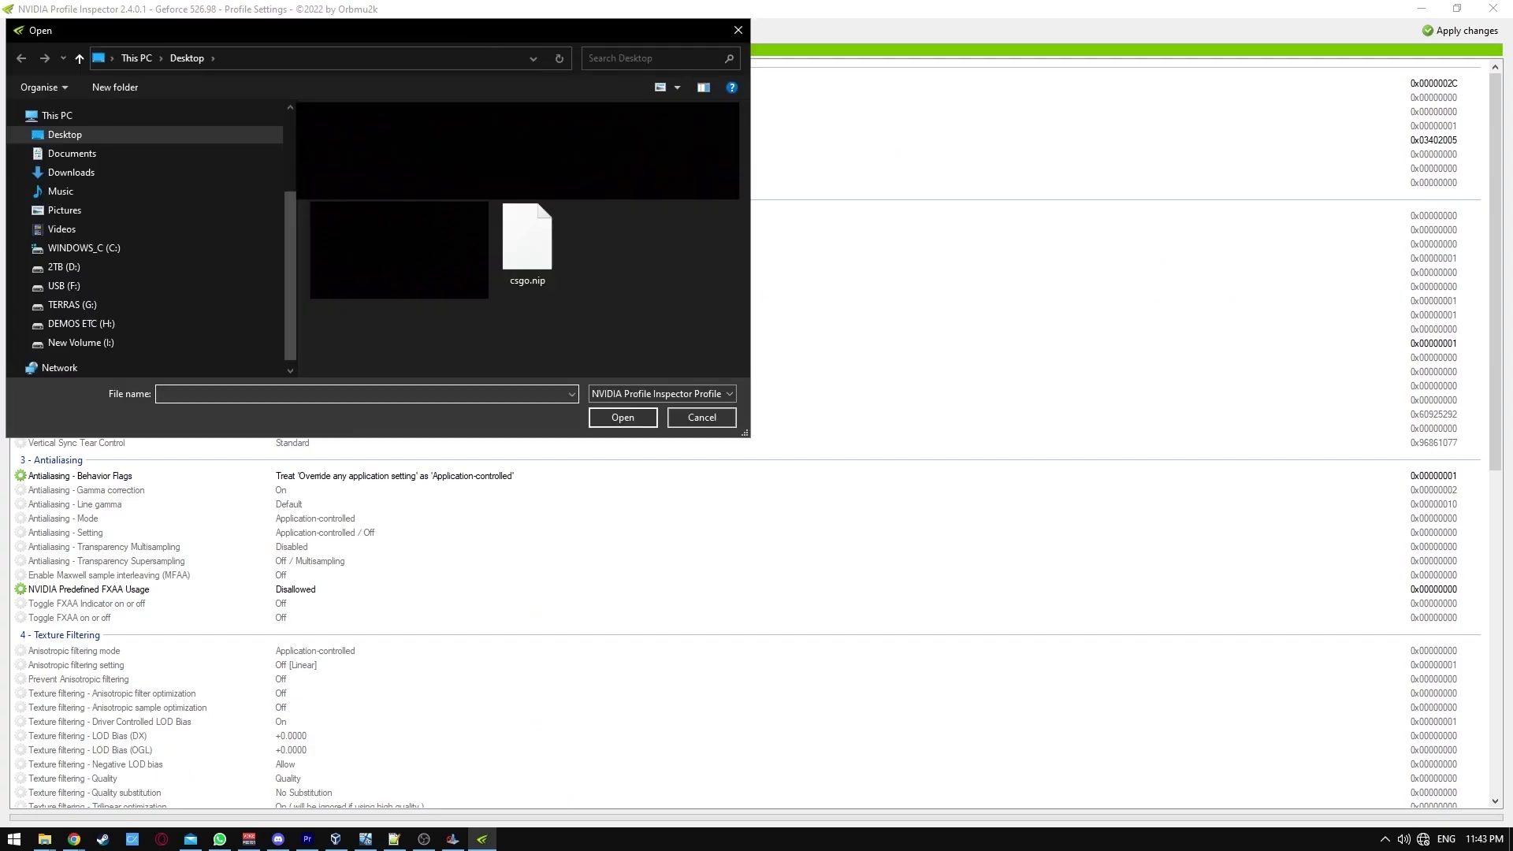
pyautogui.click(544, 242)
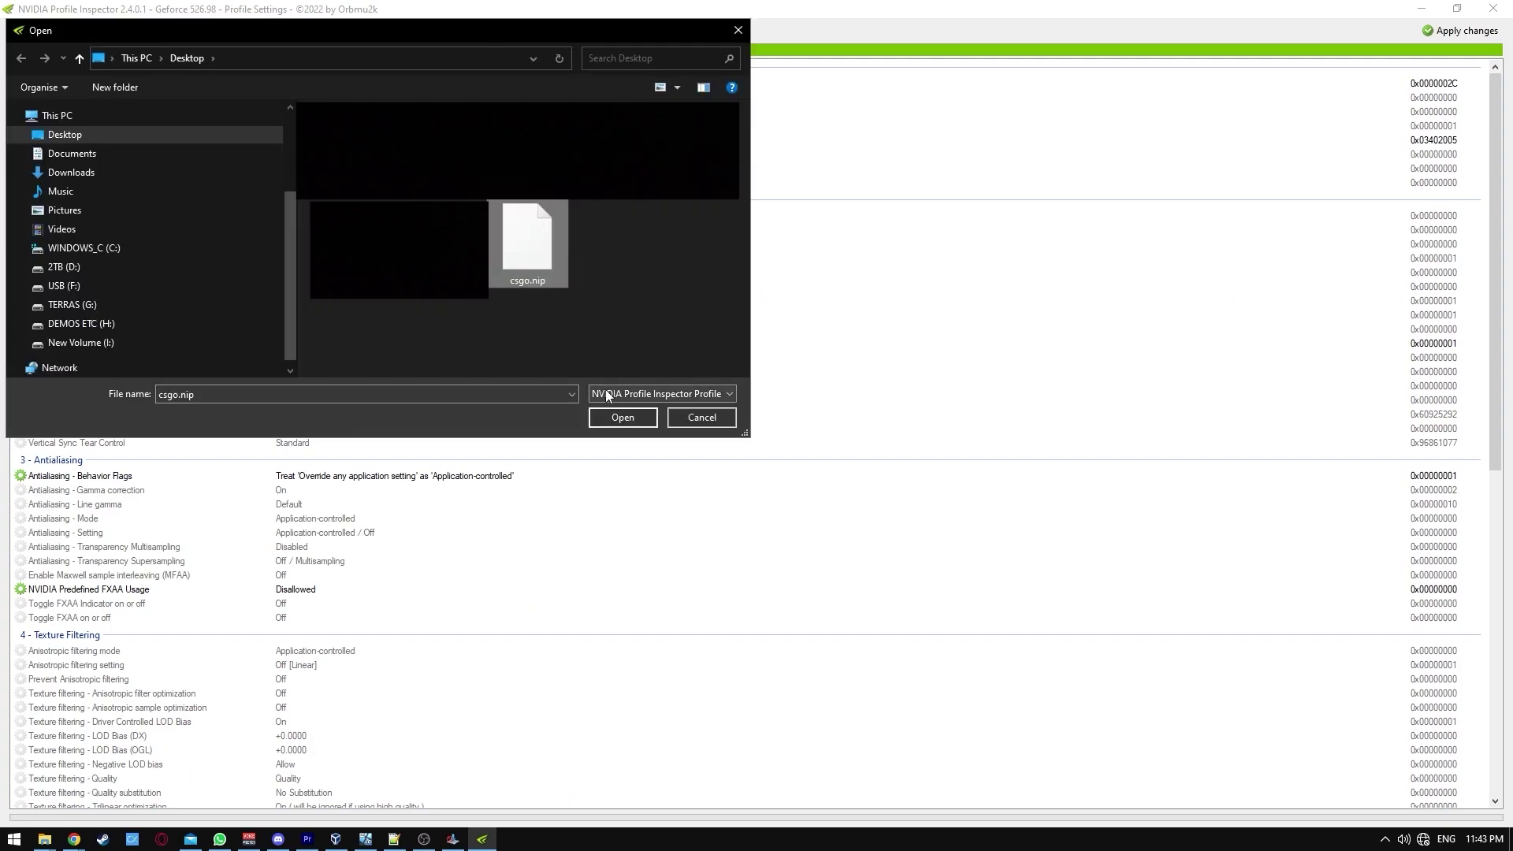
pyautogui.click(621, 417)
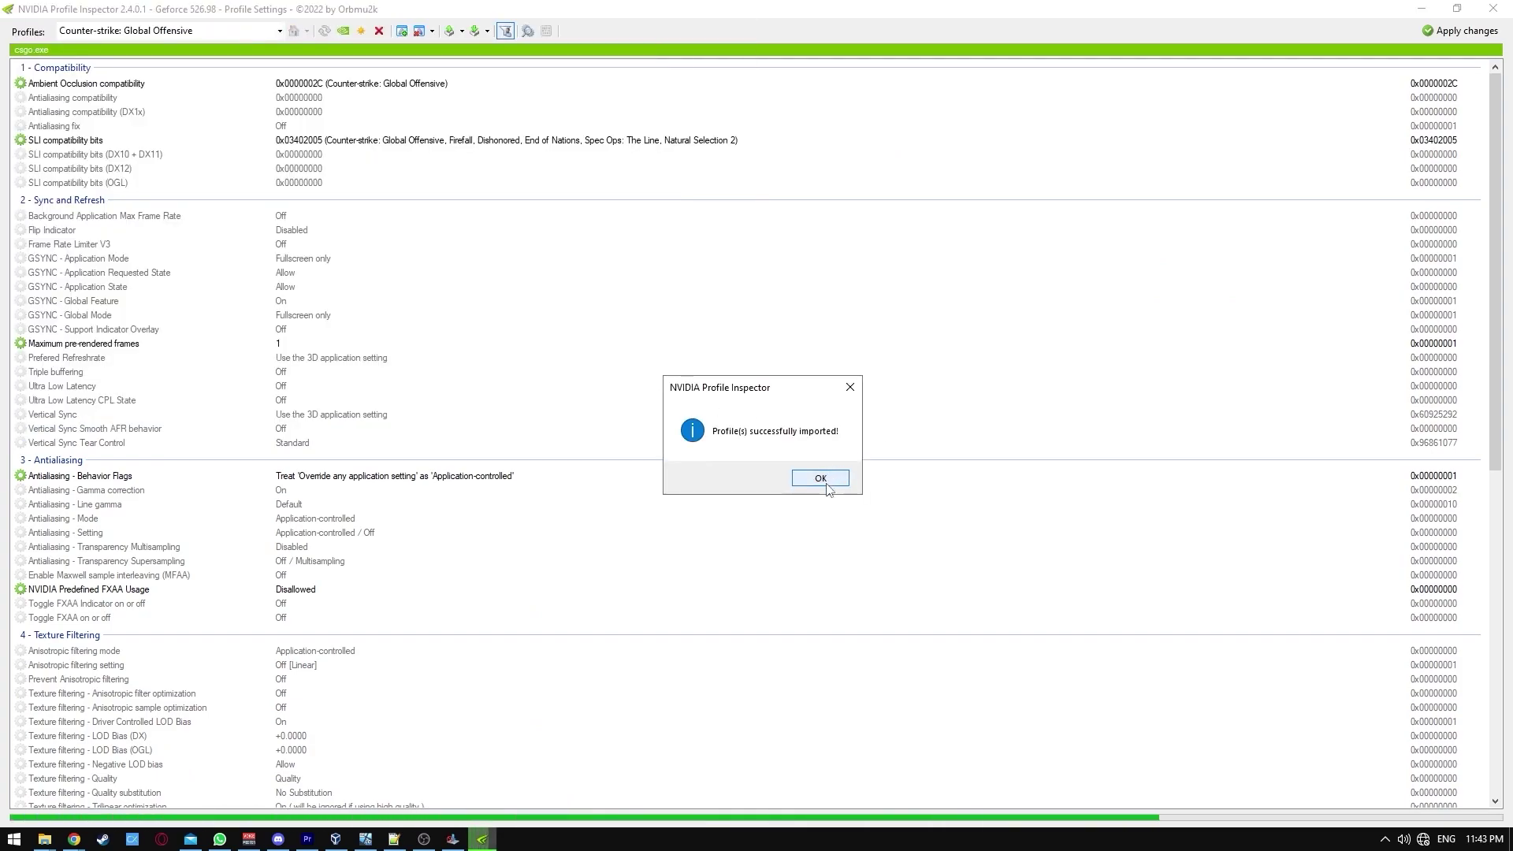
pyautogui.click(824, 480)
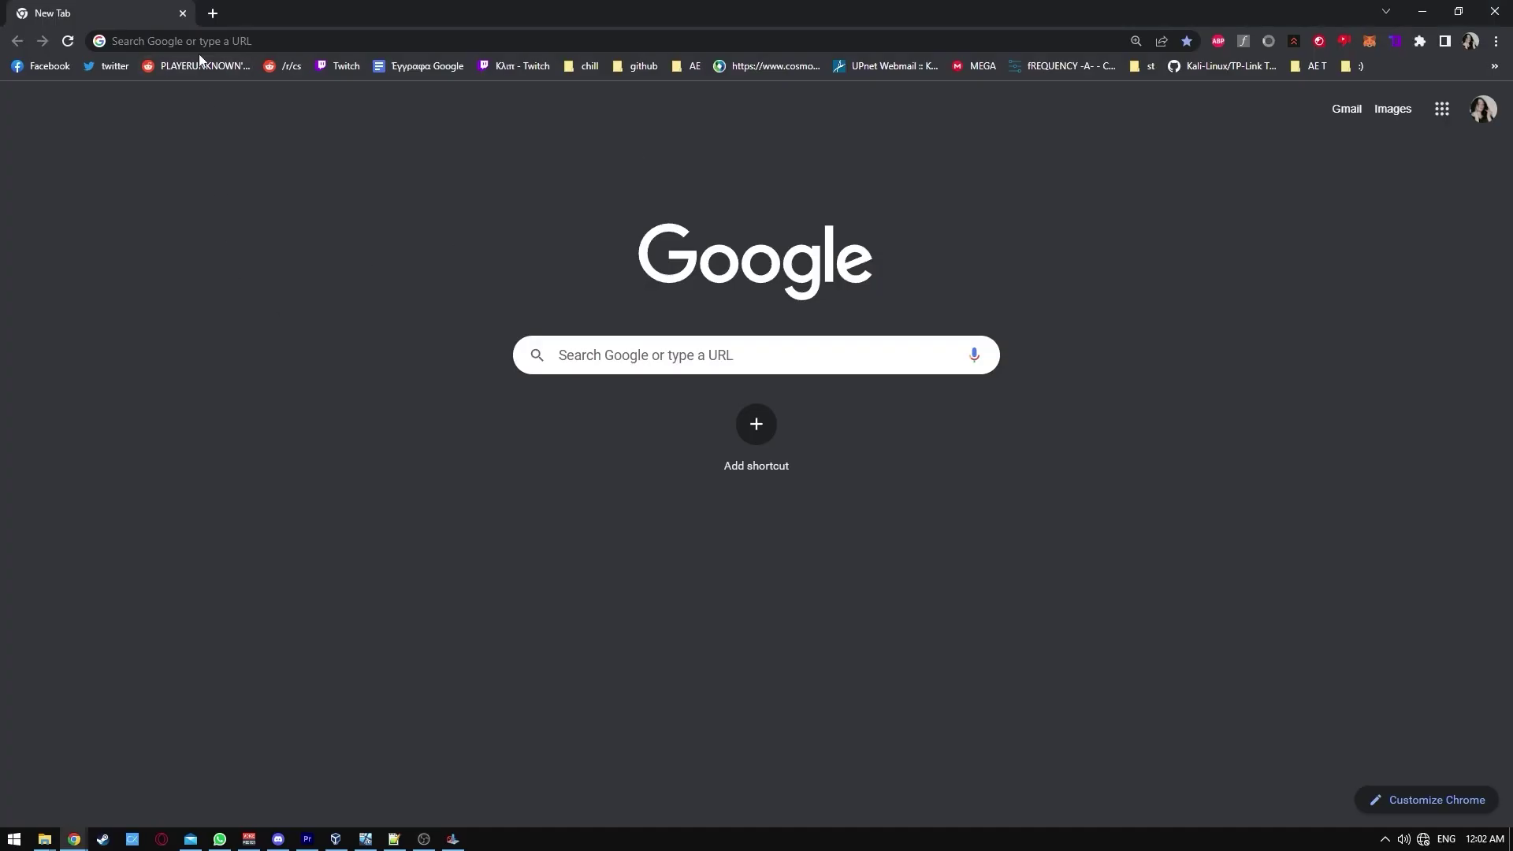
# Switch to the browser, download the free Process Lasso installer from bitsum.com and run it
pyautogui.click(201, 44)
pyautogui.click(264, 166)
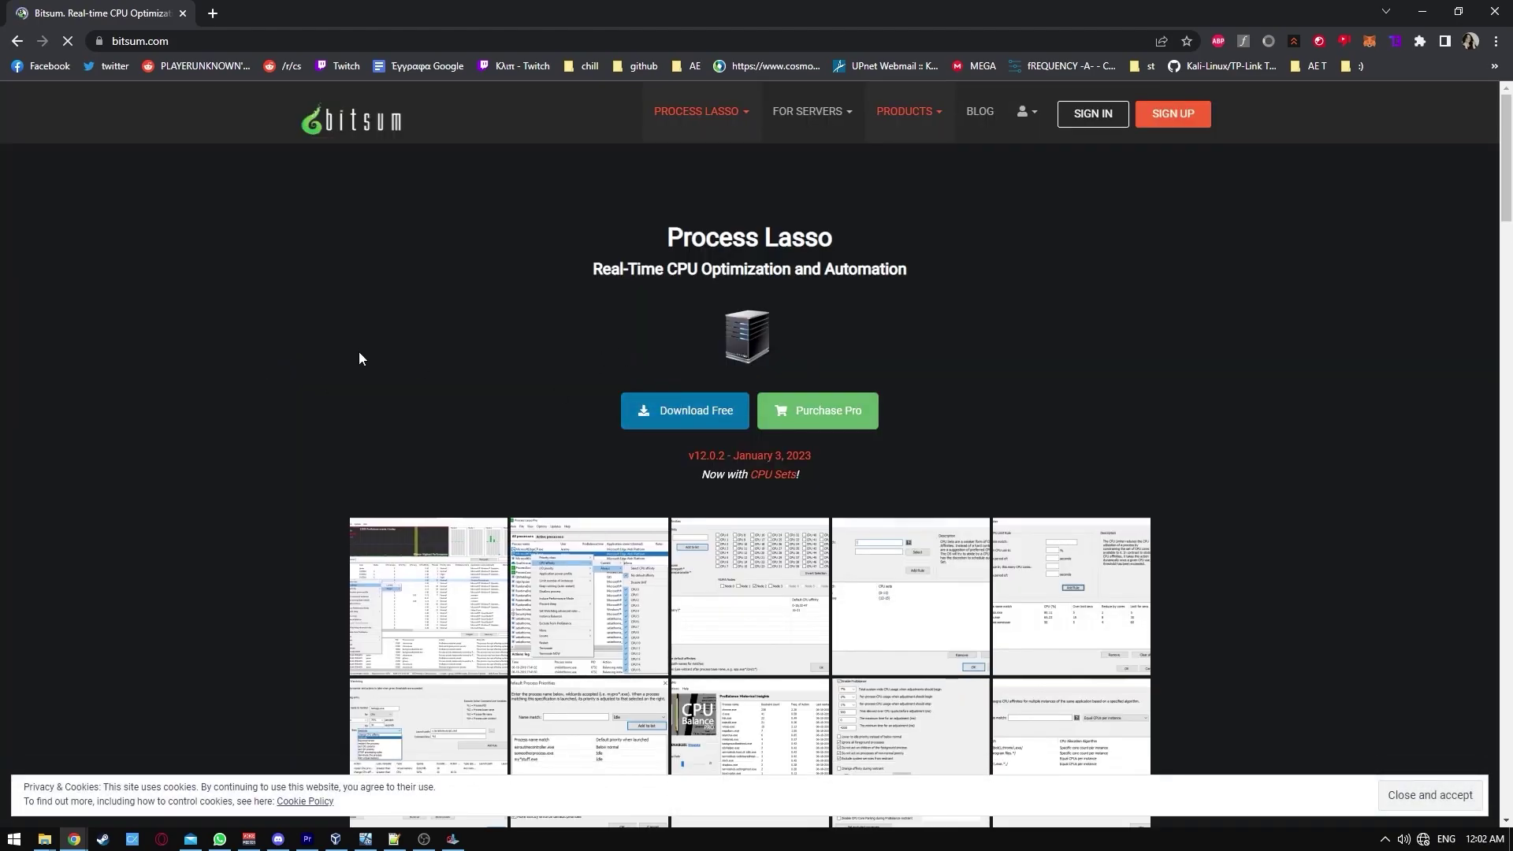
pyautogui.click(101, 803)
# Install Process Lasso with the default components and continue past the purchase notice to its main window
pyautogui.click(761, 457)
pyautogui.click(847, 549)
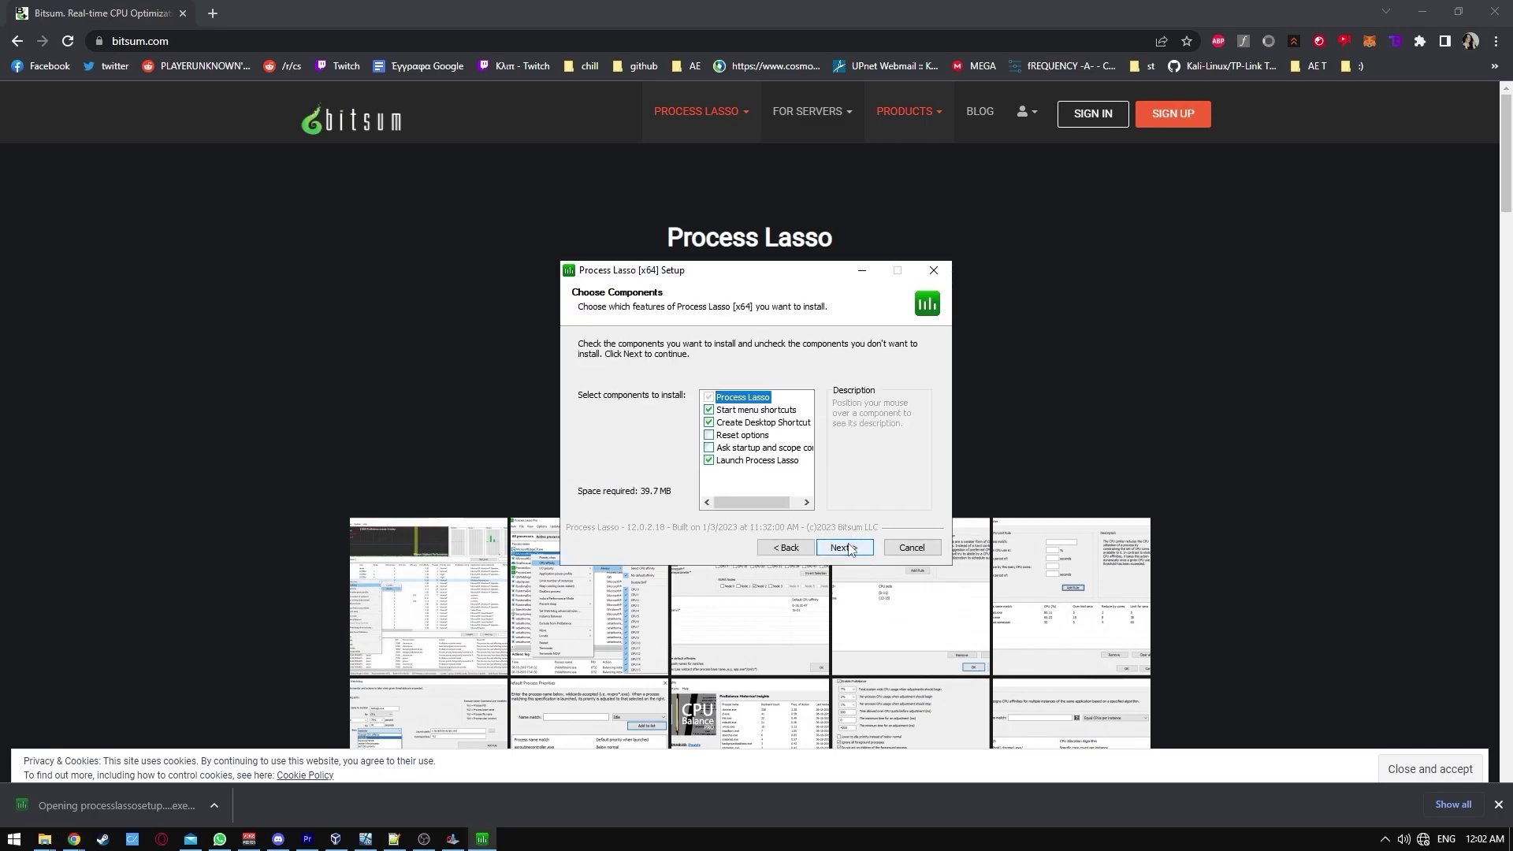
pyautogui.click(847, 547)
pyautogui.click(845, 546)
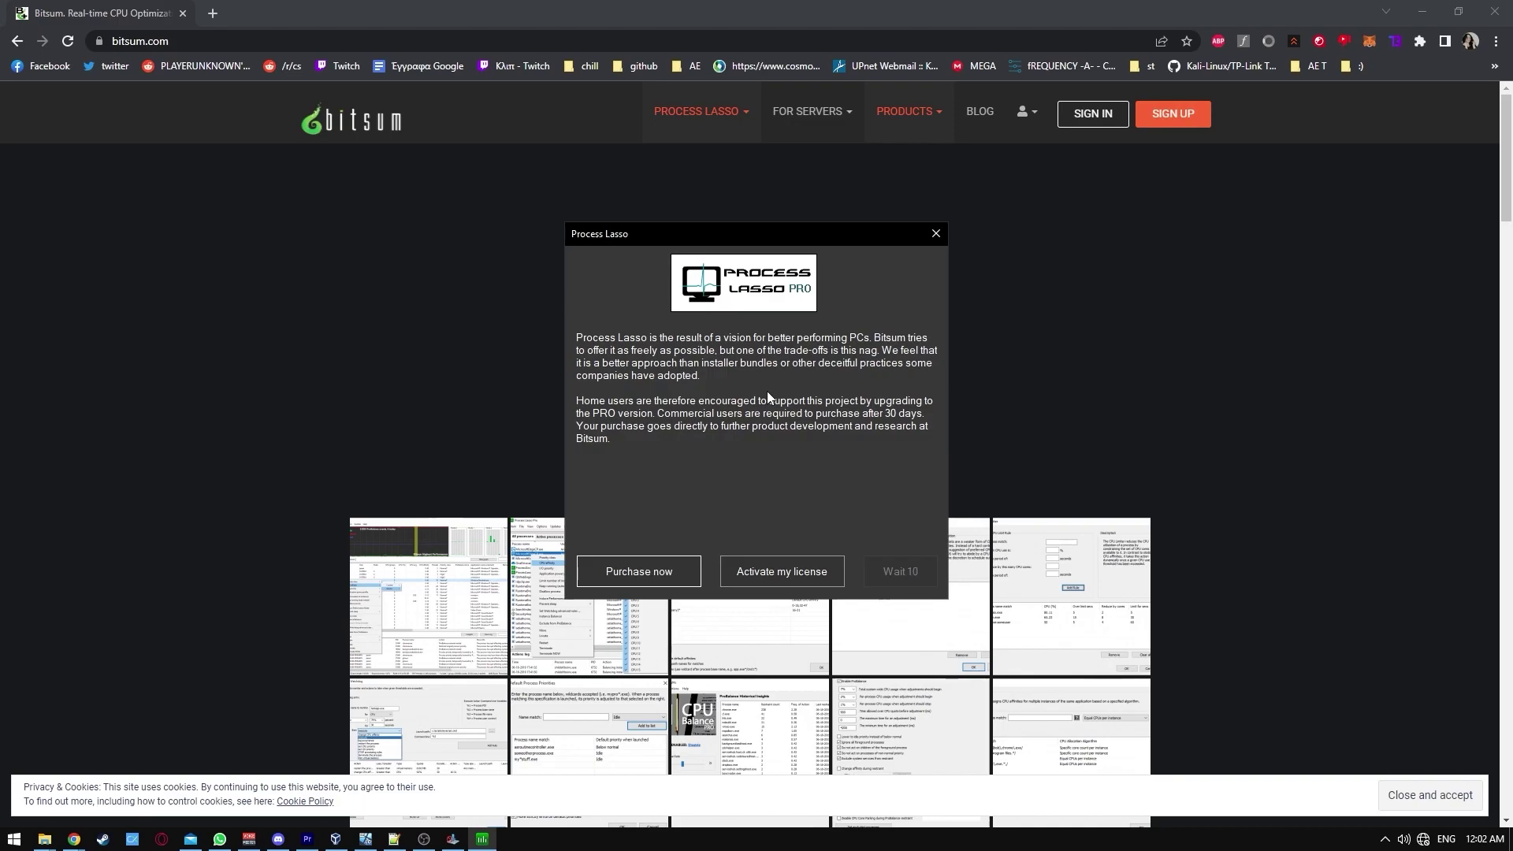
pyautogui.click(900, 571)
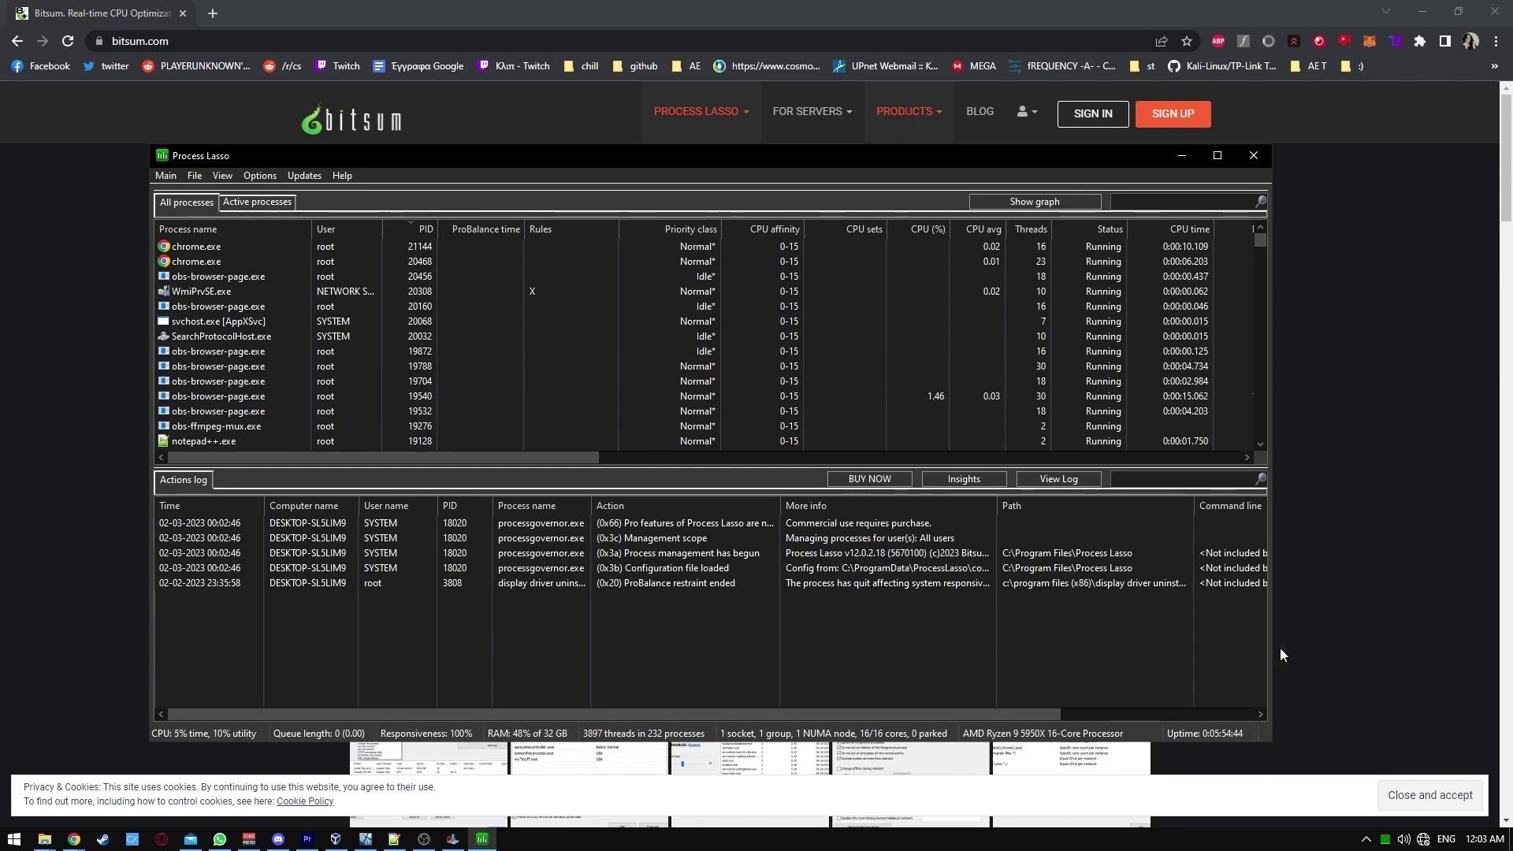
# Launch Counter-Strike: Global Offensive through Steam while Process Lasso is running
pyautogui.click(1366, 840)
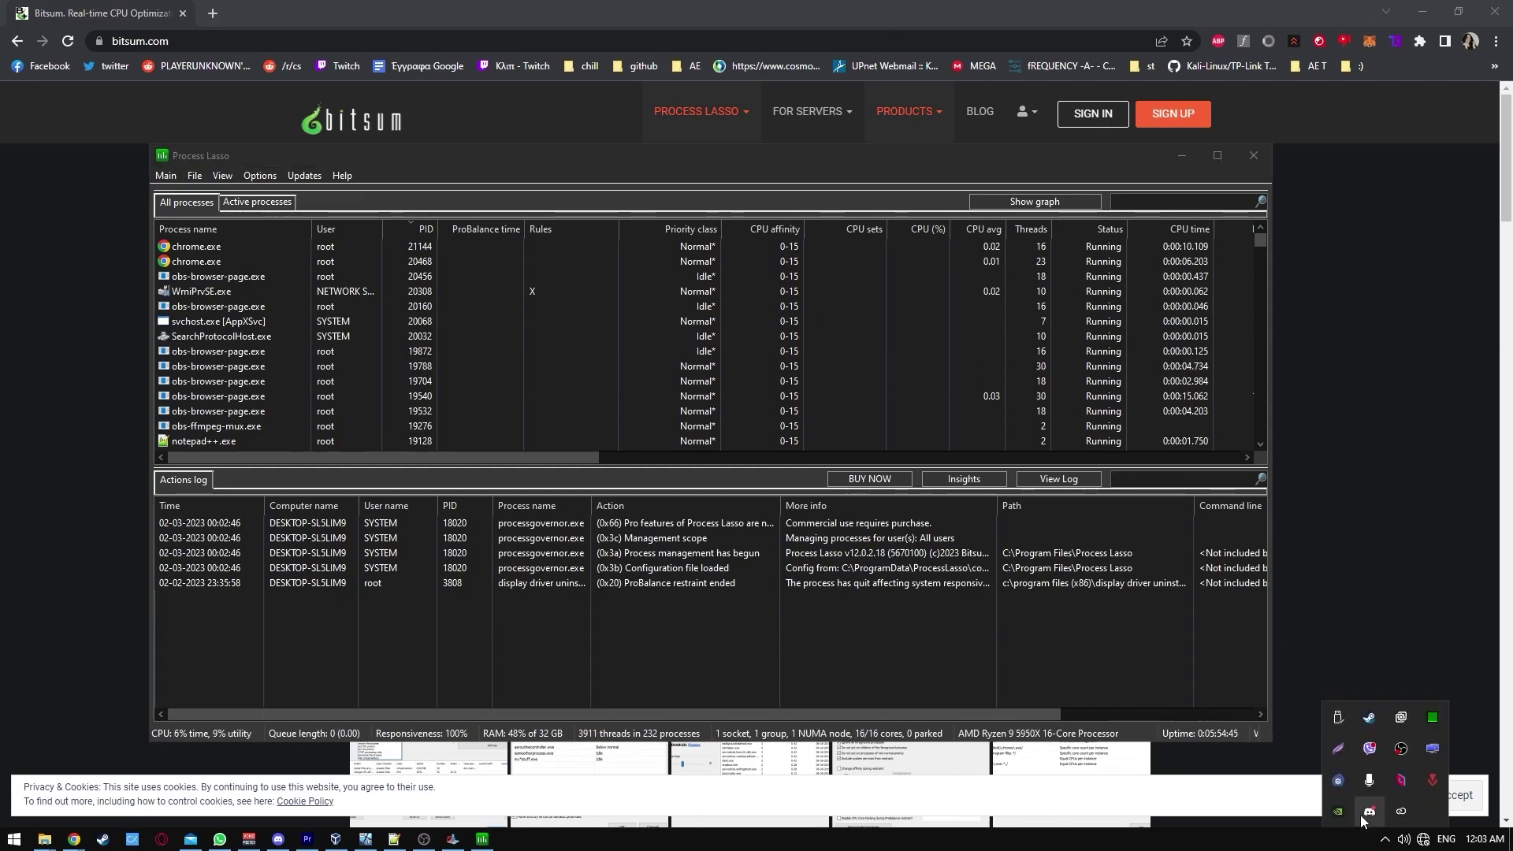
pyautogui.rightClick(1367, 722)
pyautogui.click(1190, 493)
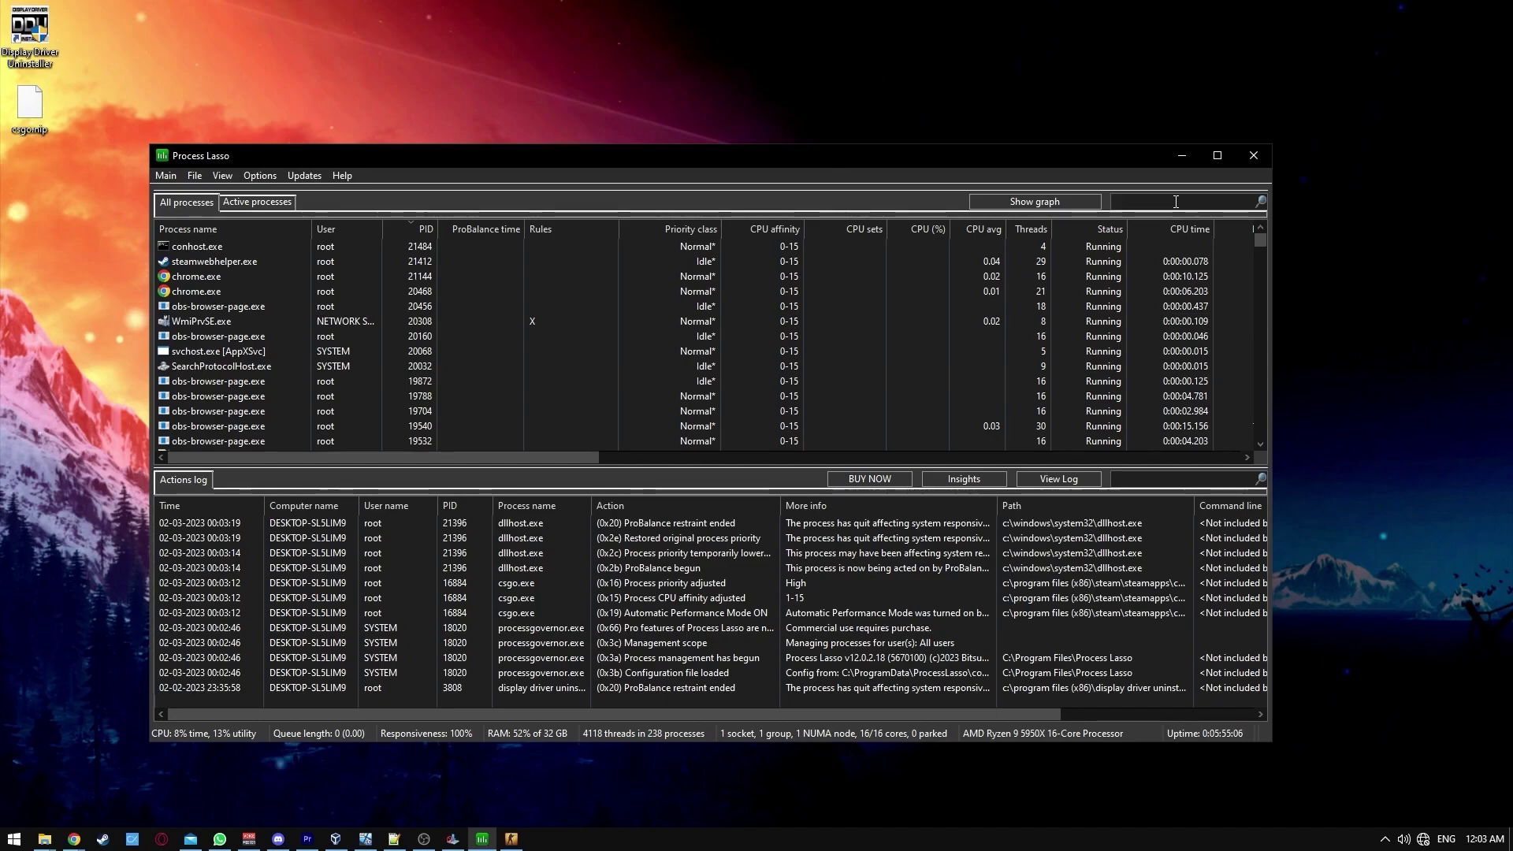
# Filter the process list by "csg", open the permanent CPU affinity selection for csgo.exe, and bring up Task Manager for reference
pyautogui.write('csg')
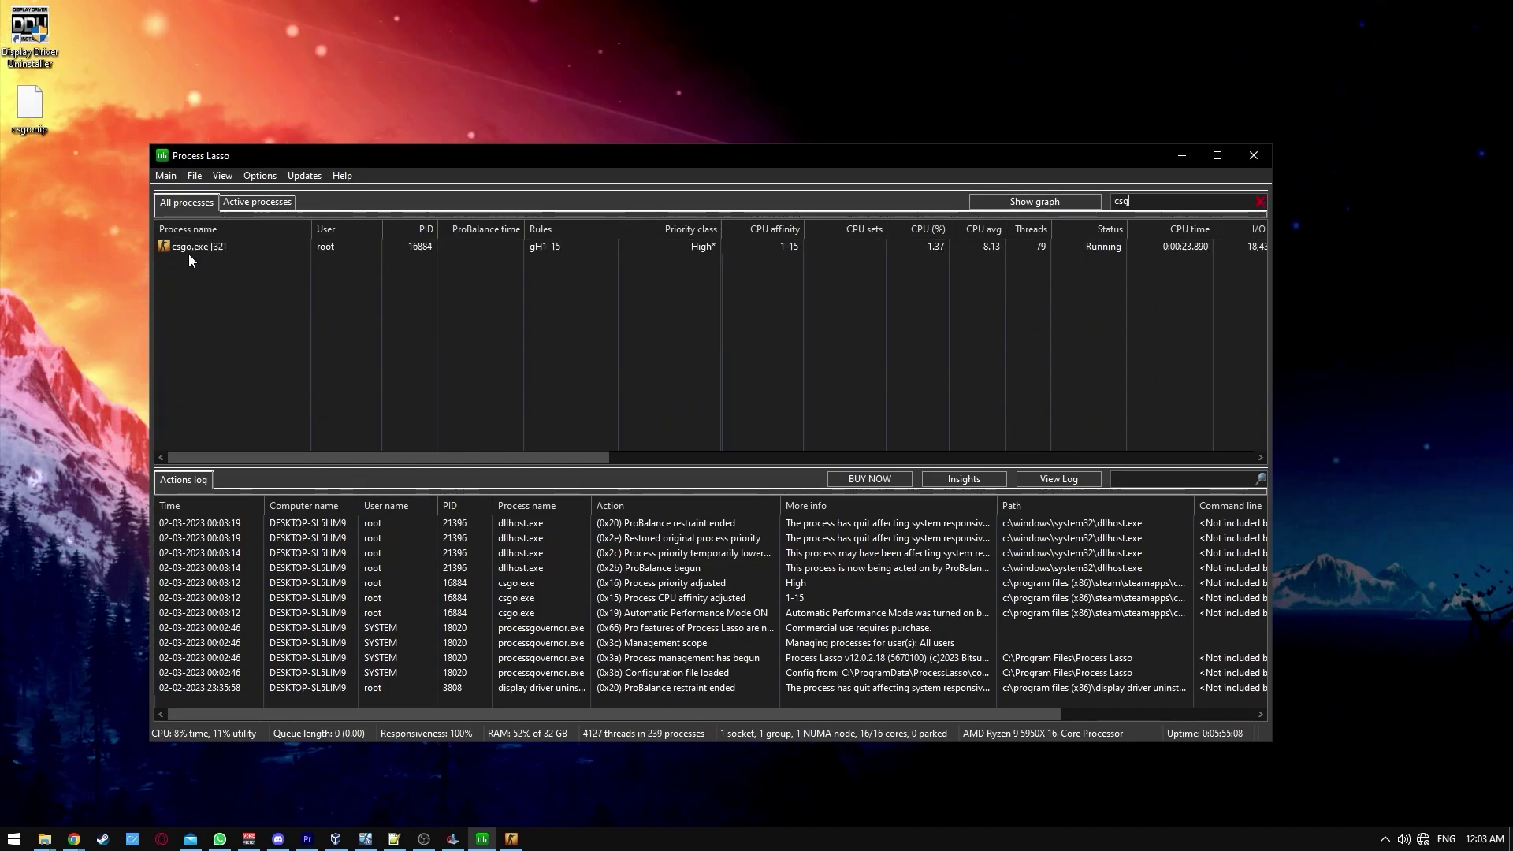
pyautogui.rightClick(192, 249)
pyautogui.moveTo(250, 277)
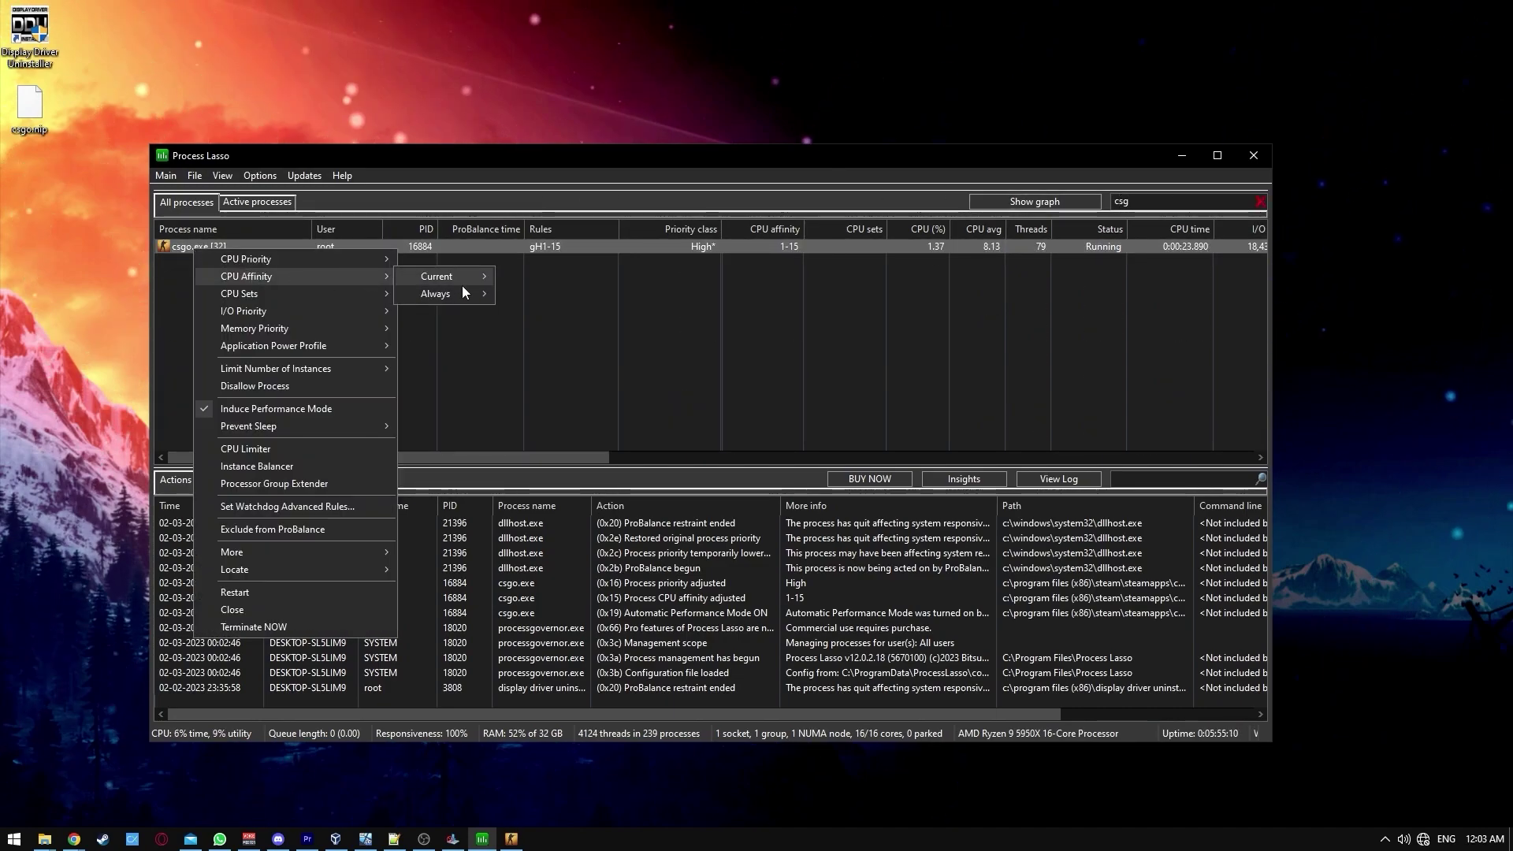
pyautogui.moveTo(465, 291)
pyautogui.click(514, 292)
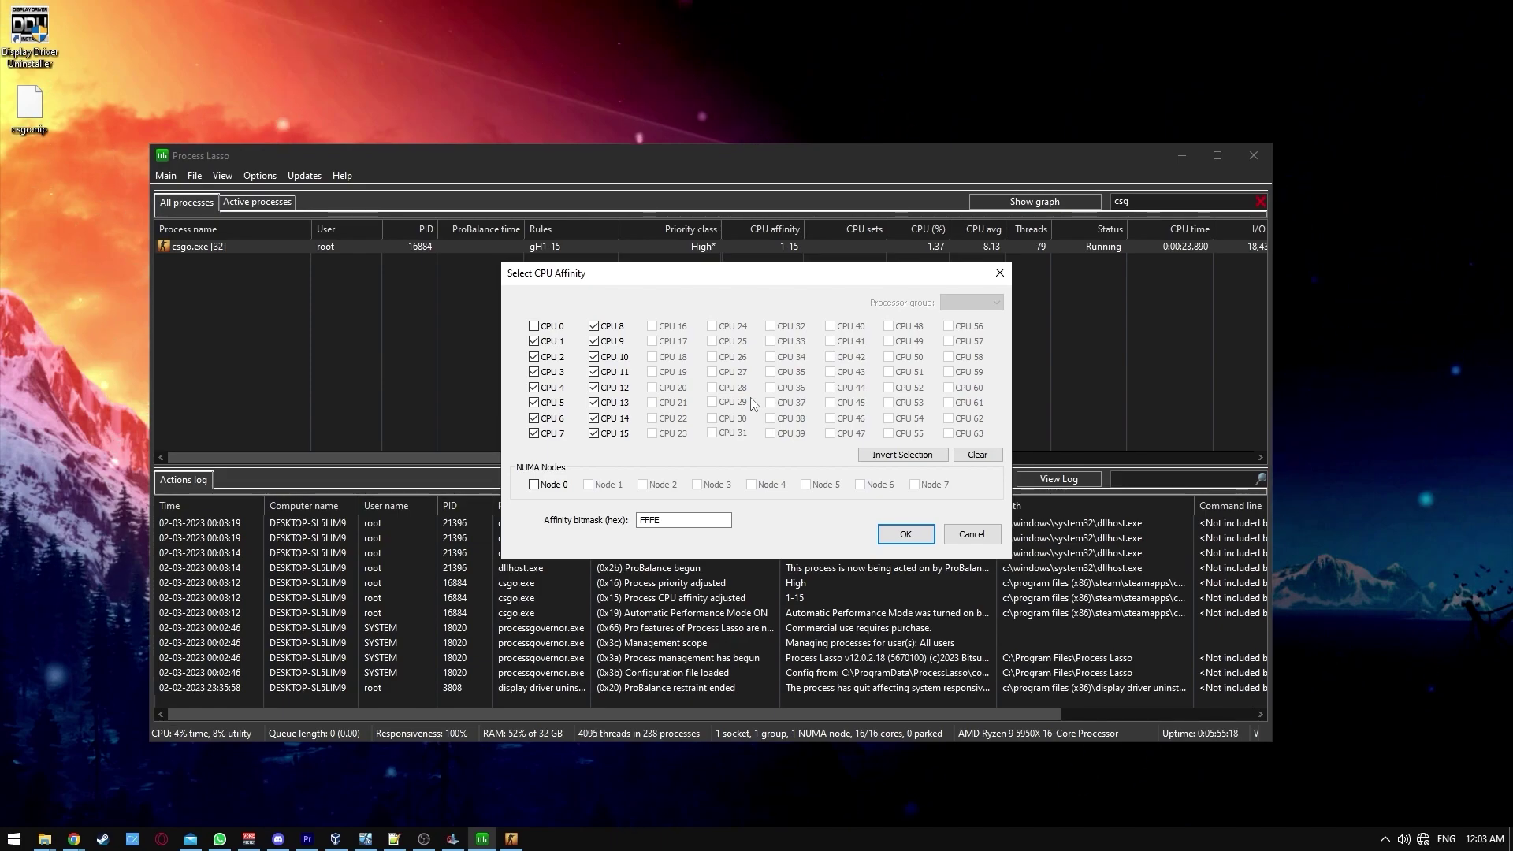
pyautogui.hotkey('ctrl', 'shift', 'Escape')
pyautogui.click(406, 132)
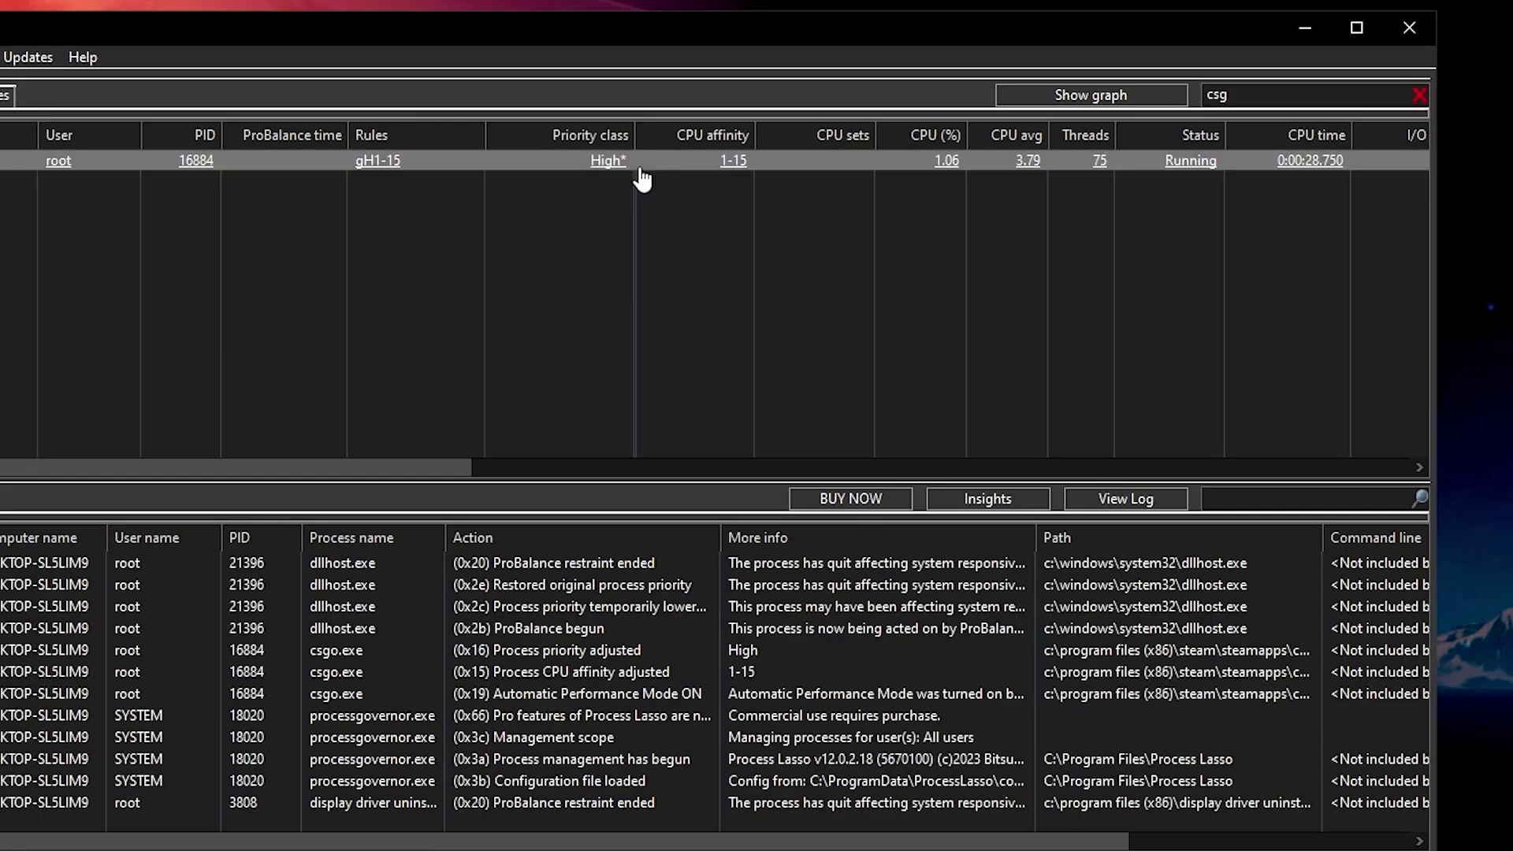
# Open the permanent CPU priority options for csgo.exe in Process Lasso
pyautogui.rightClick(640, 169)
pyautogui.moveTo(709, 186)
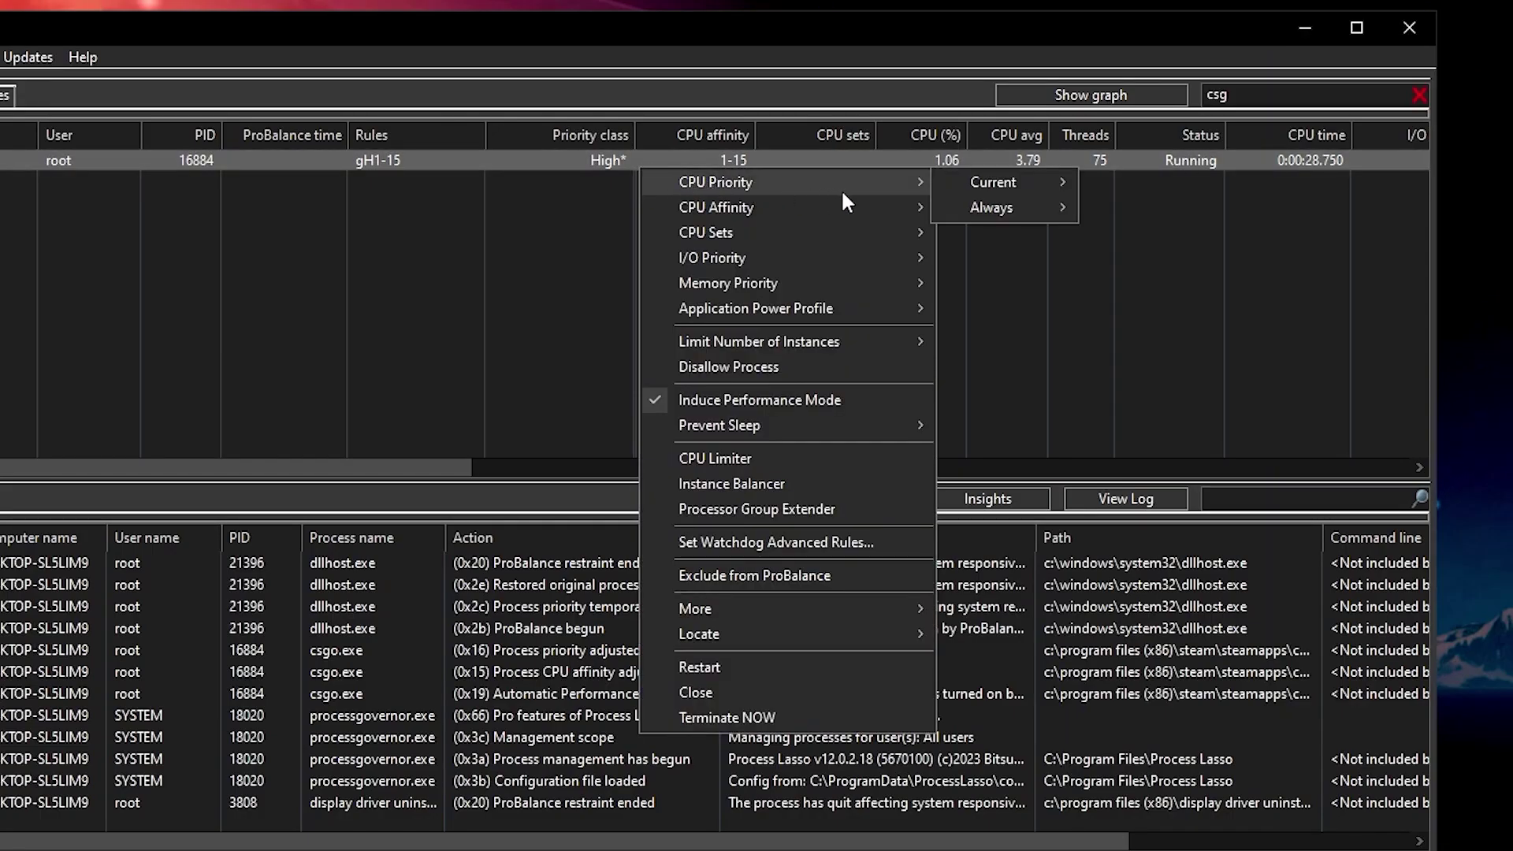
pyautogui.moveTo(1006, 207)
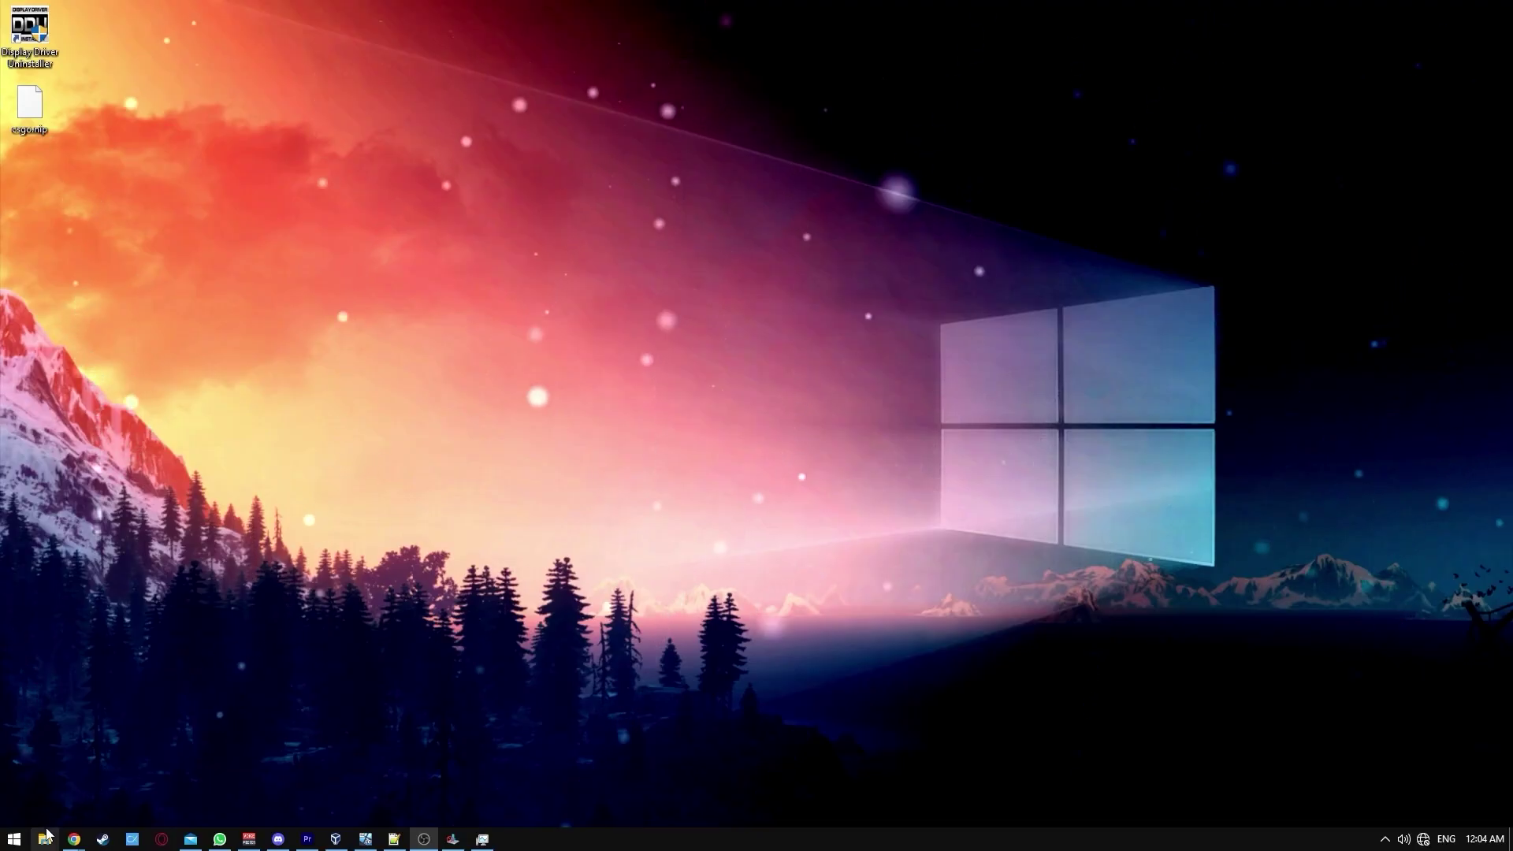
# Browse to Steam's userdata folder under C:\Program Files (x86) in File Explorer and open the first account folder
pyautogui.click(44, 838)
pyautogui.doubleClick(669, 361)
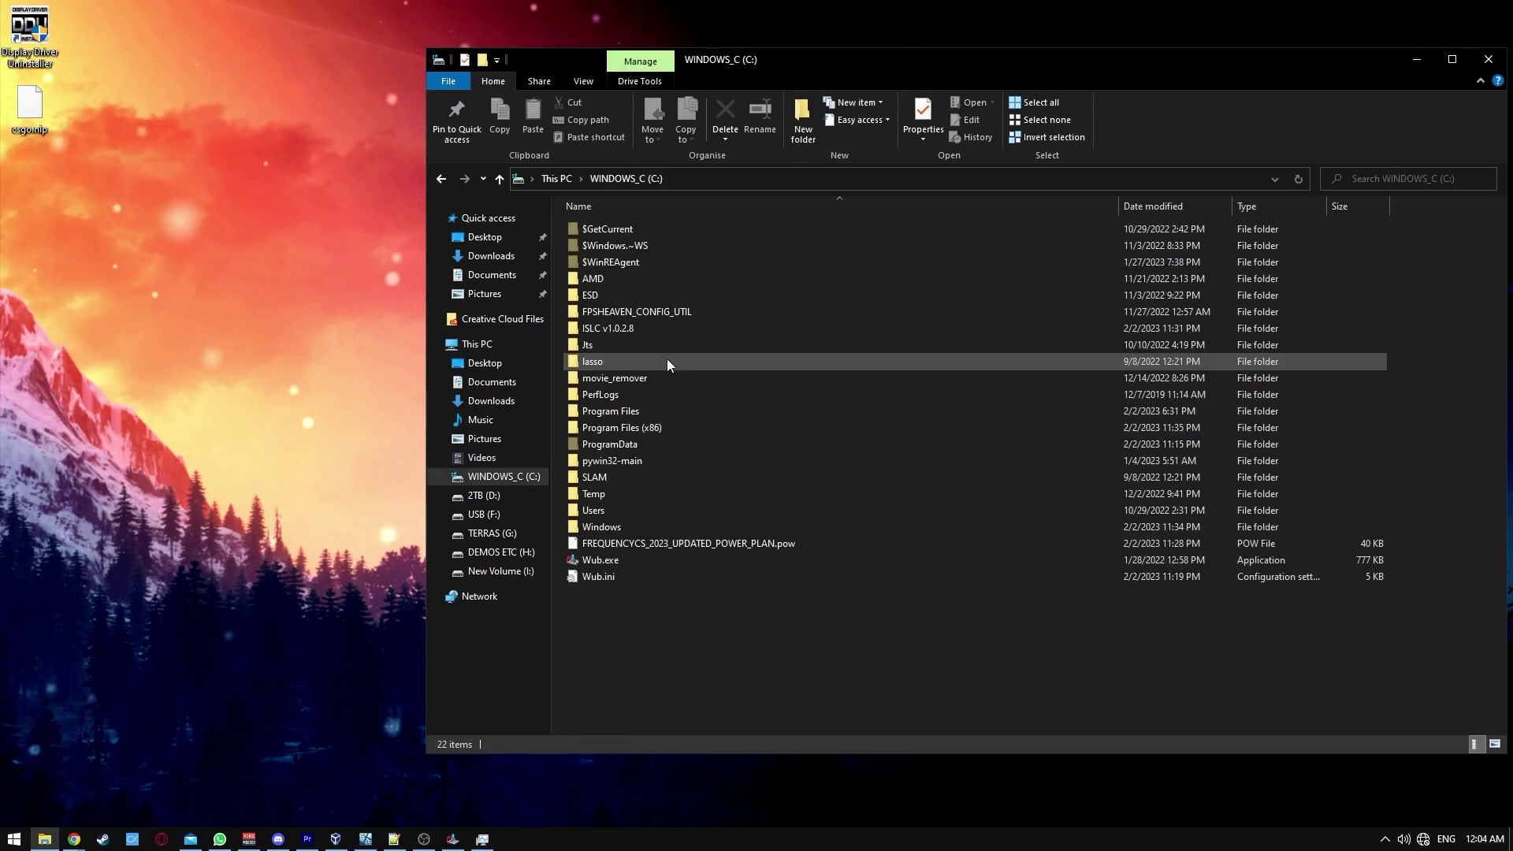
pyautogui.doubleClick(643, 427)
pyautogui.press('s')
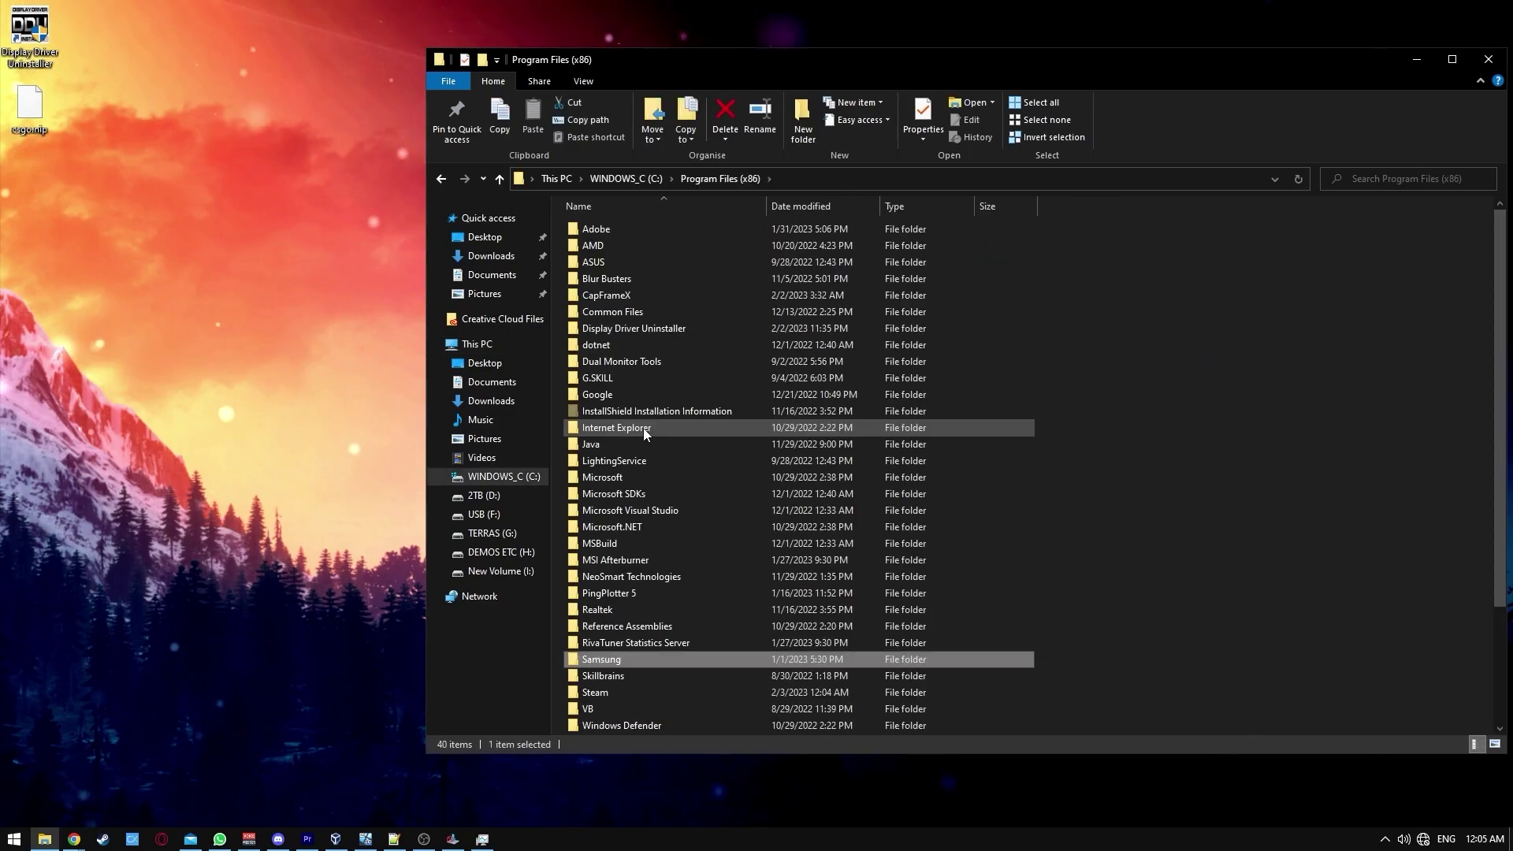
pyautogui.doubleClick(595, 692)
pyautogui.doubleClick(605, 562)
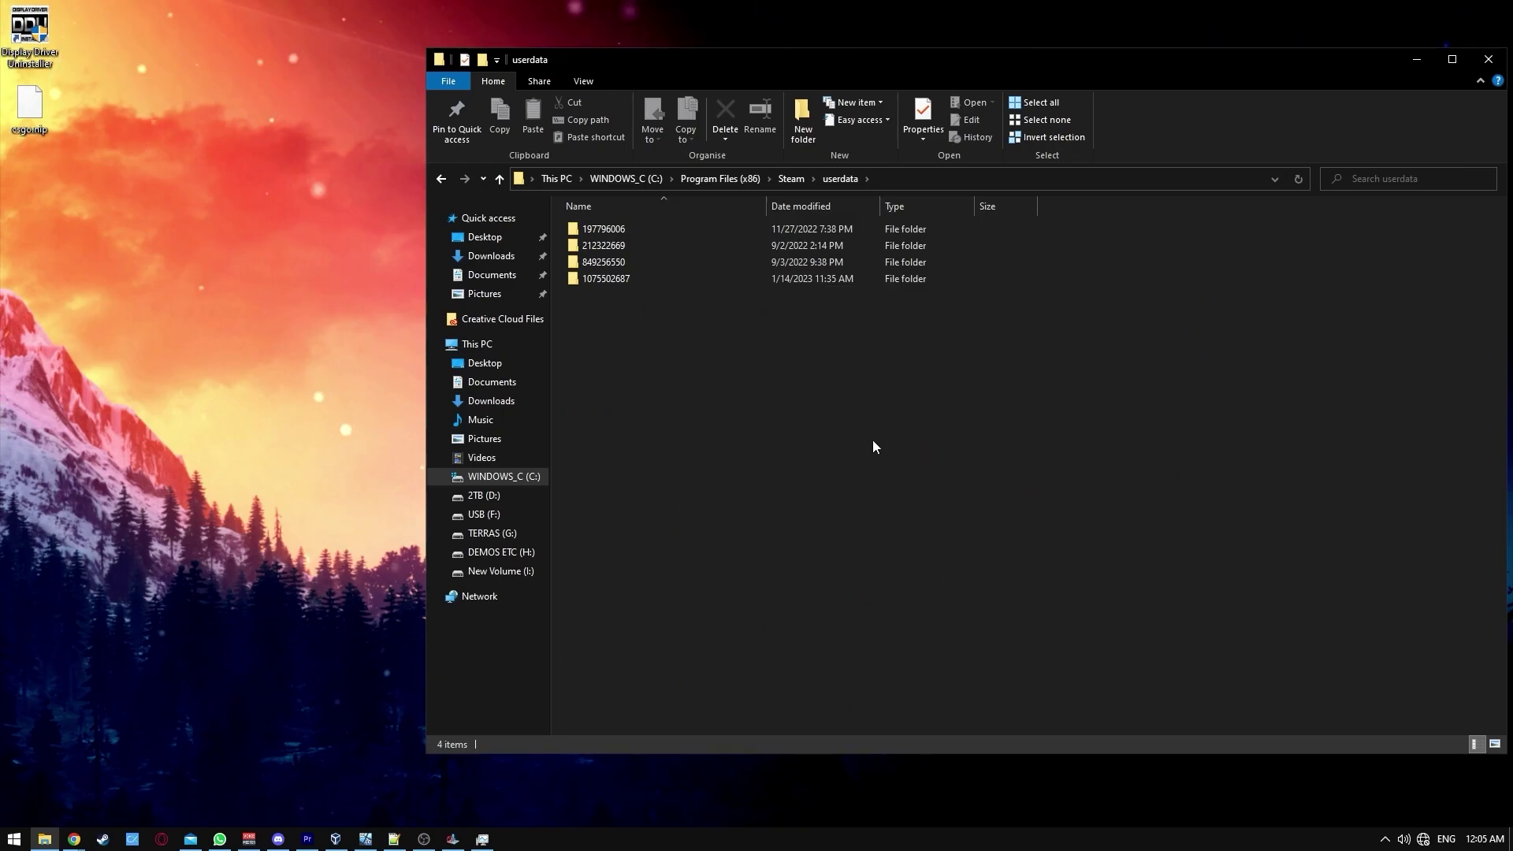
pyautogui.doubleClick(629, 229)
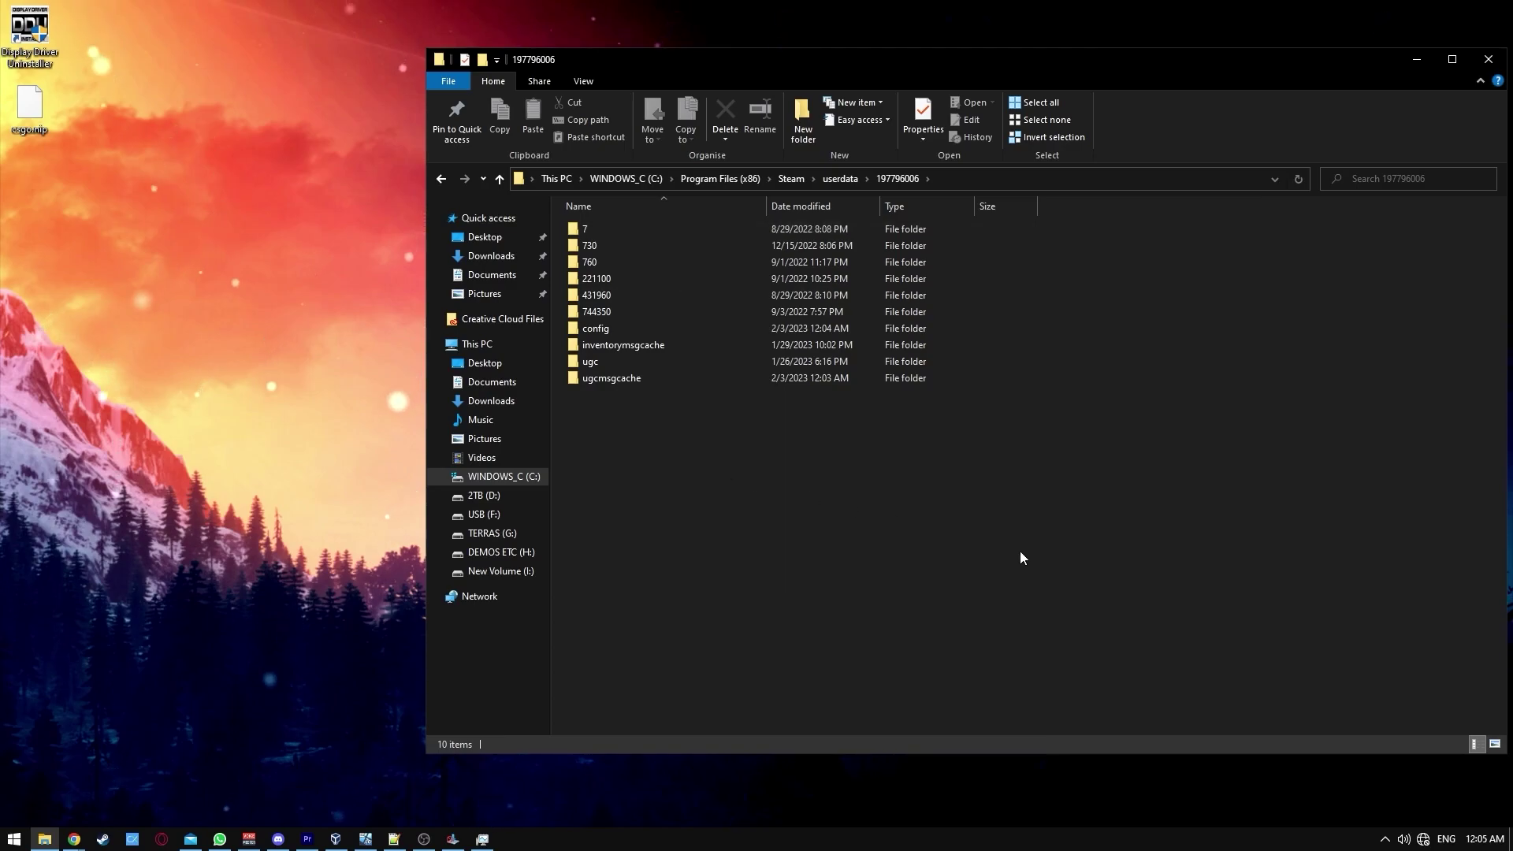
# Exit Steam completely and return to the account folder in File Explorer
pyautogui.click(1385, 837)
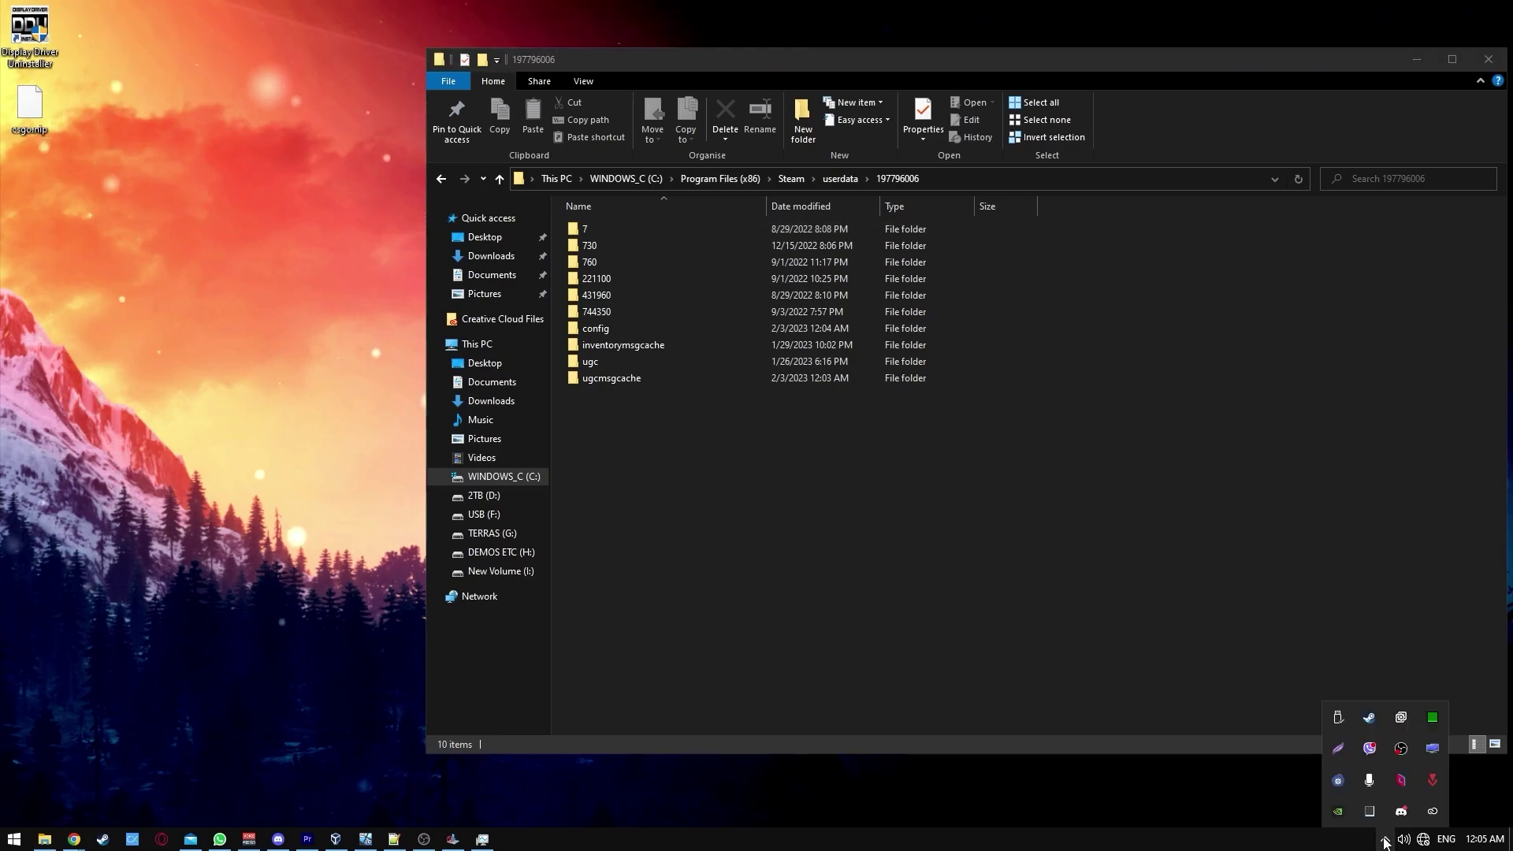
pyautogui.rightClick(1376, 724)
pyautogui.click(1366, 713)
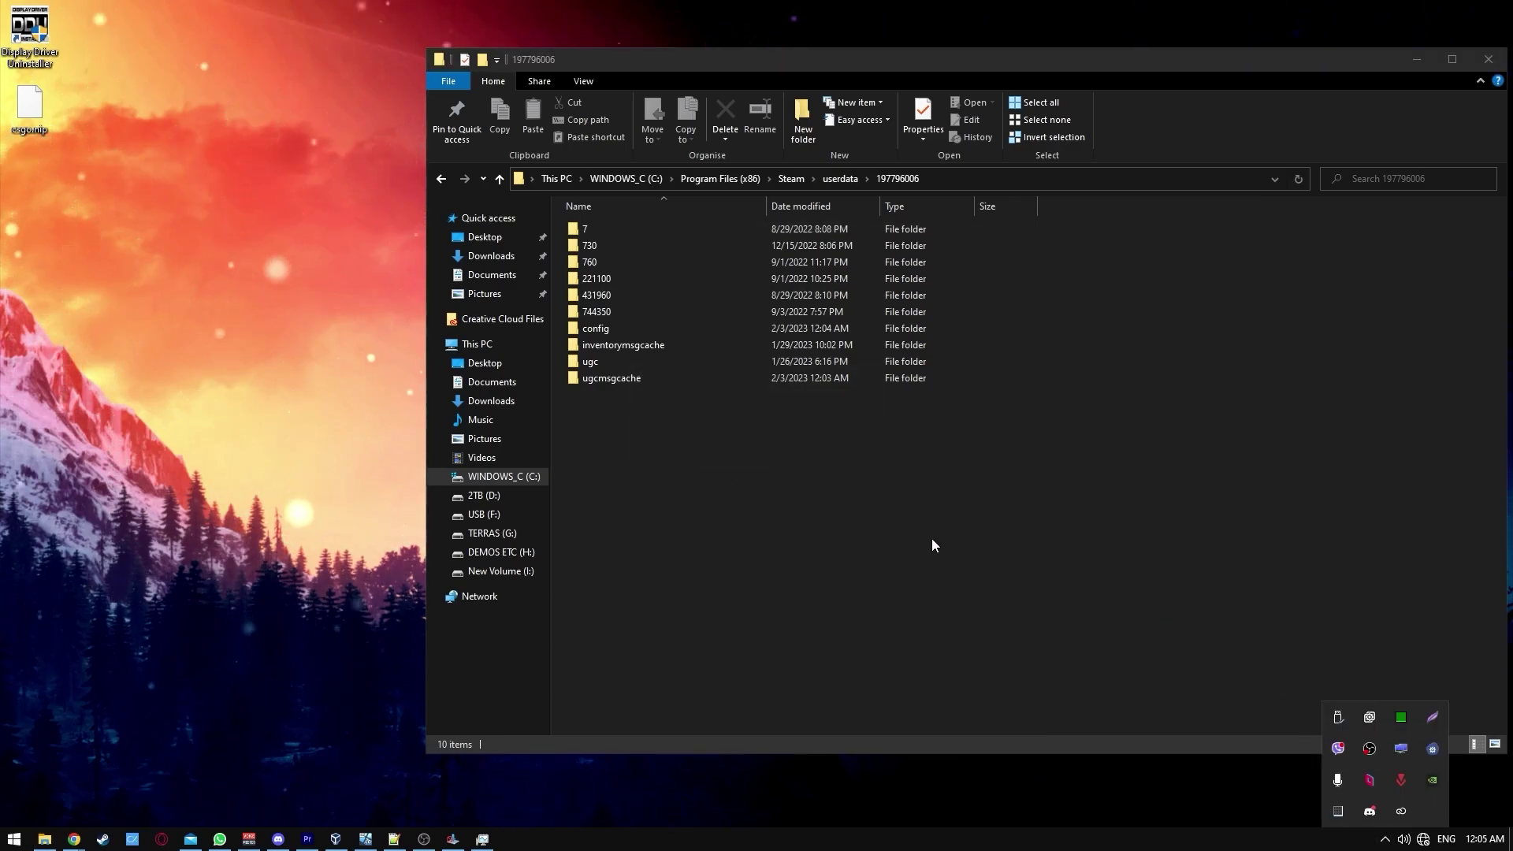
pyautogui.click(933, 541)
# Delete the config, inventorymsgcache, ugc and ugcmsgcache folders from the account folder, and select the 730 folder
pyautogui.moveTo(628, 419); pyautogui.dragTo(610, 332)
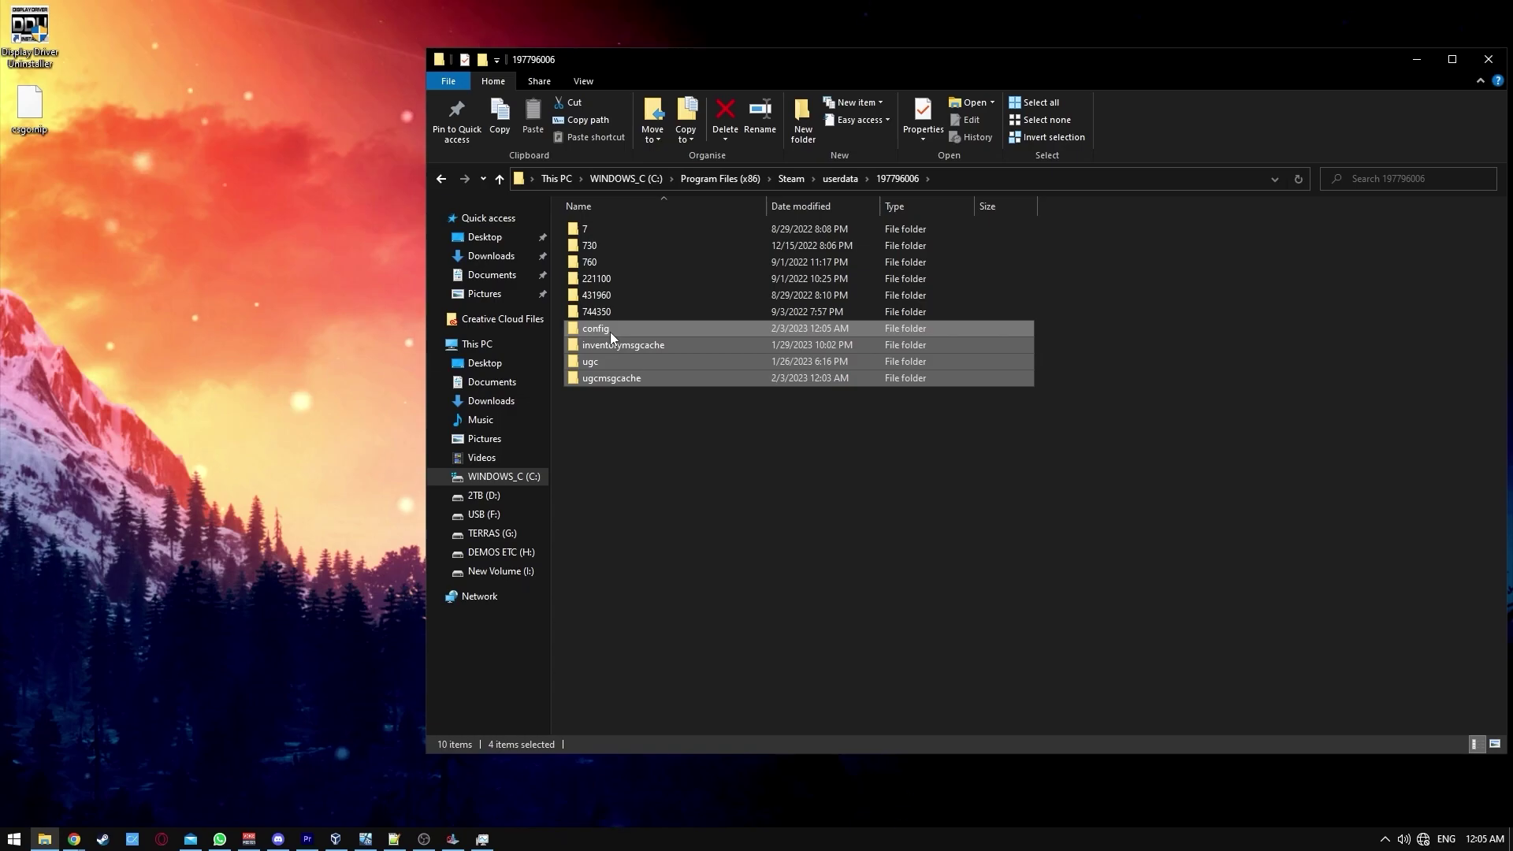
pyautogui.rightClick(612, 336)
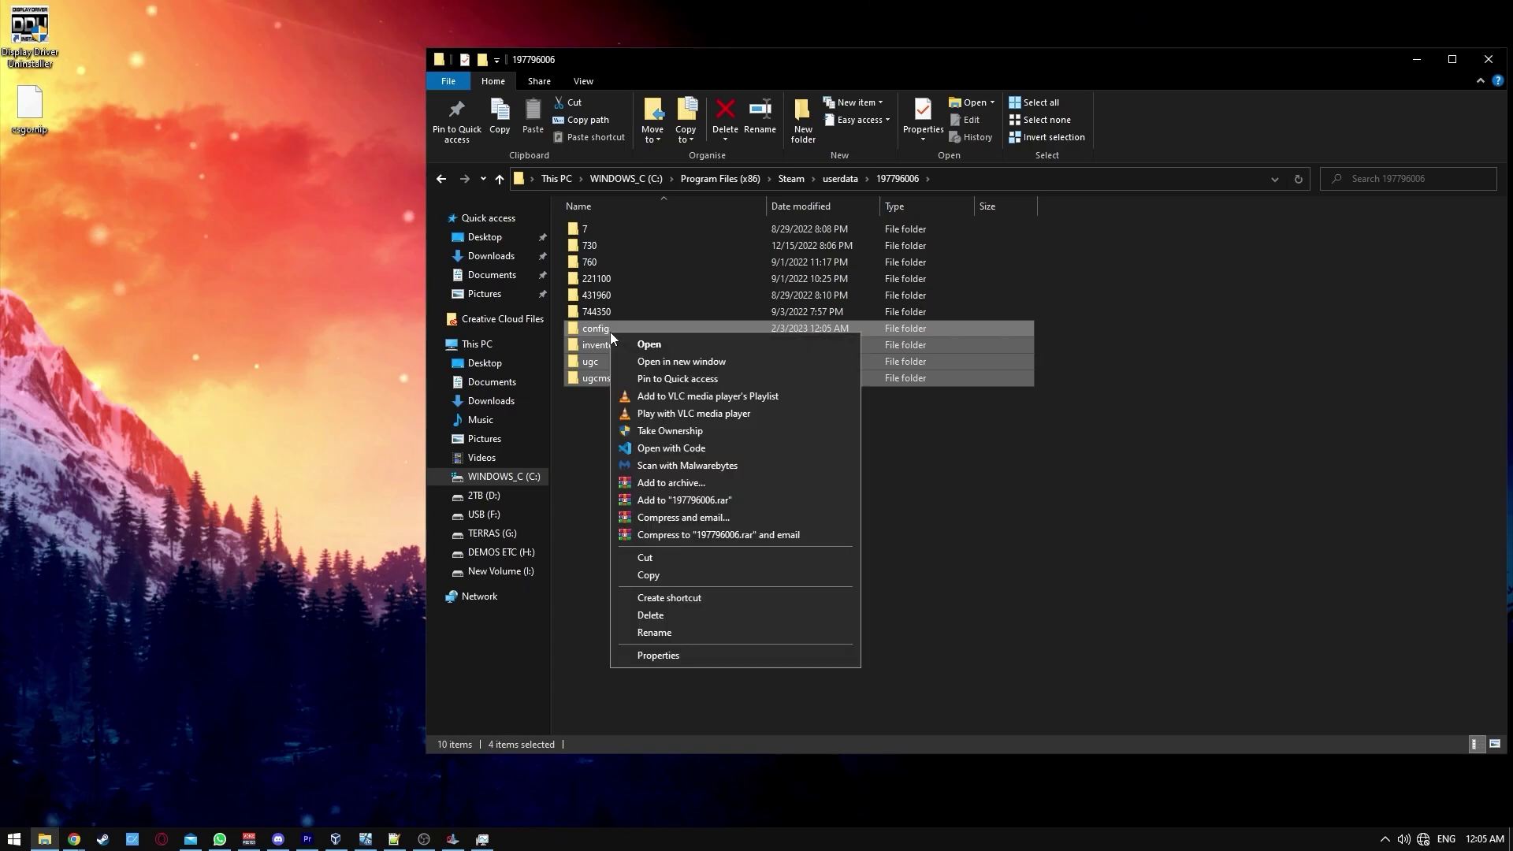
pyautogui.click(667, 615)
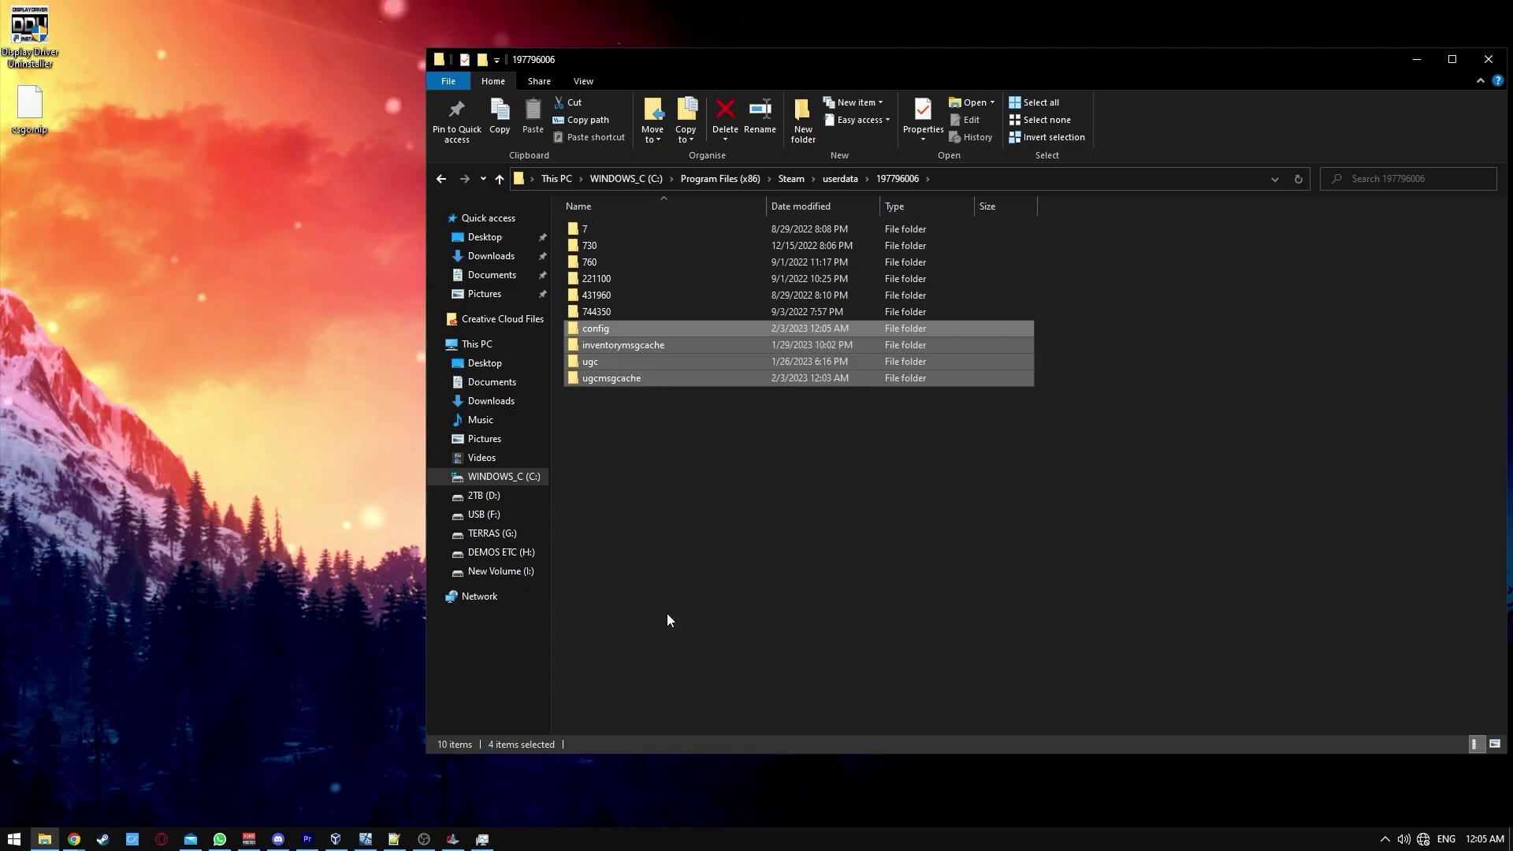
pyautogui.click(601, 251)
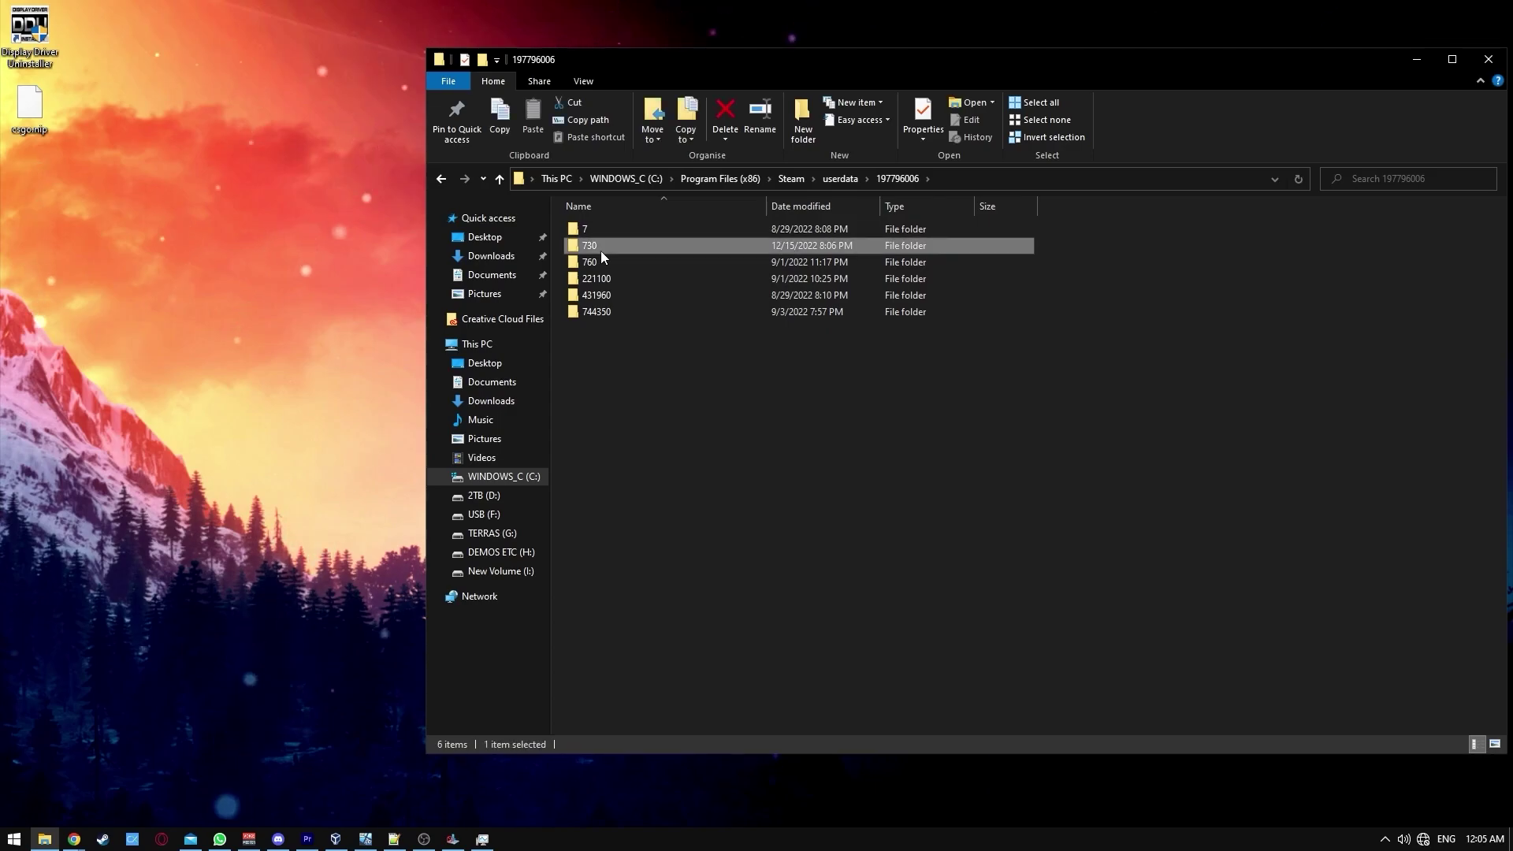
# Copy the 730 folder to the desktop as a backup and delete the original from the account folder
pyautogui.rightClick(601, 251)
pyautogui.click(667, 536)
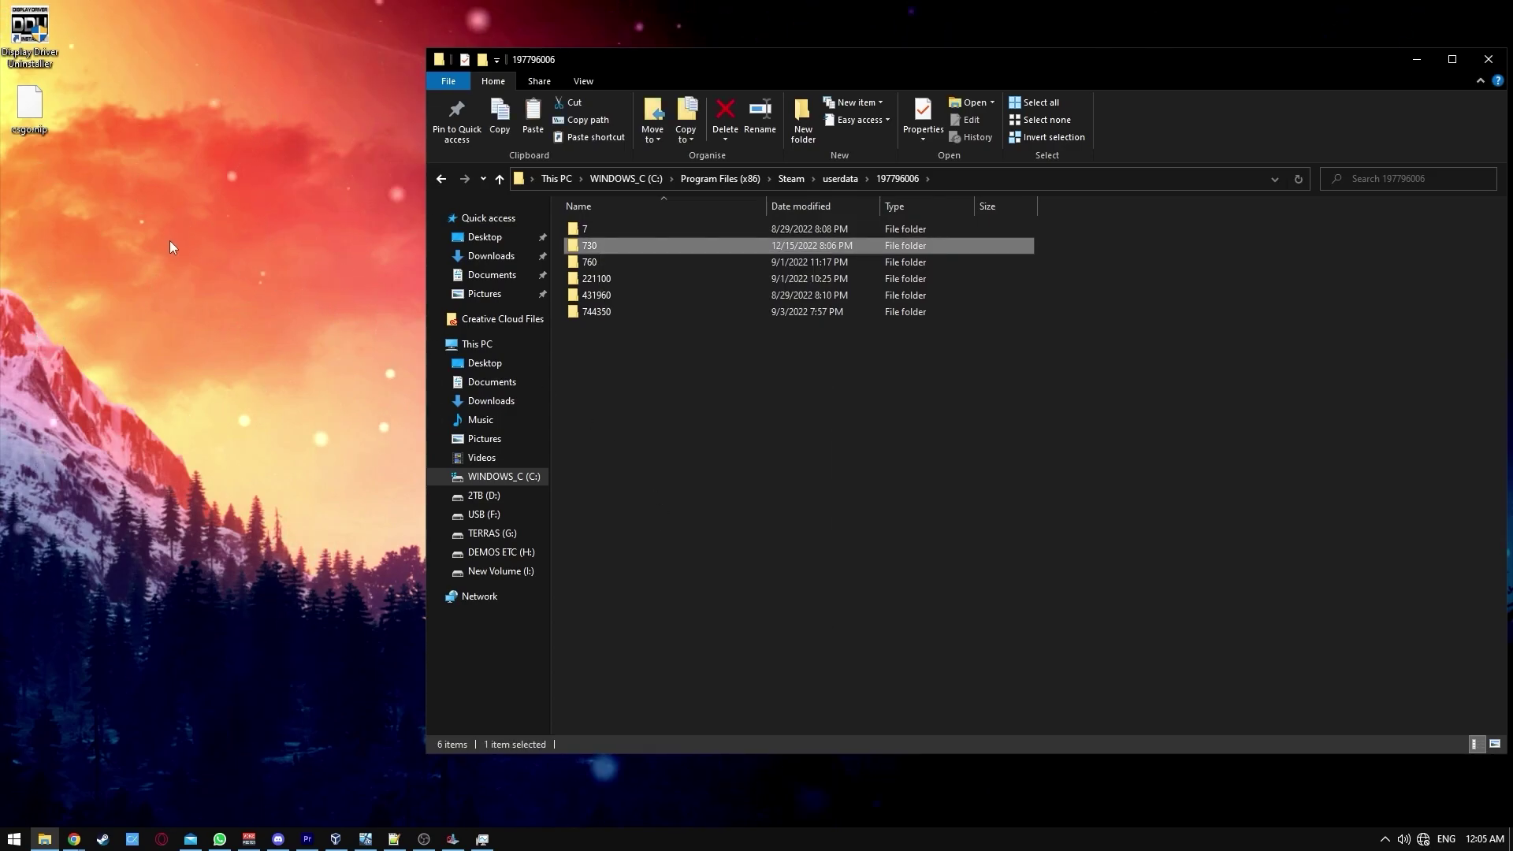
pyautogui.rightClick(125, 219)
pyautogui.click(188, 285)
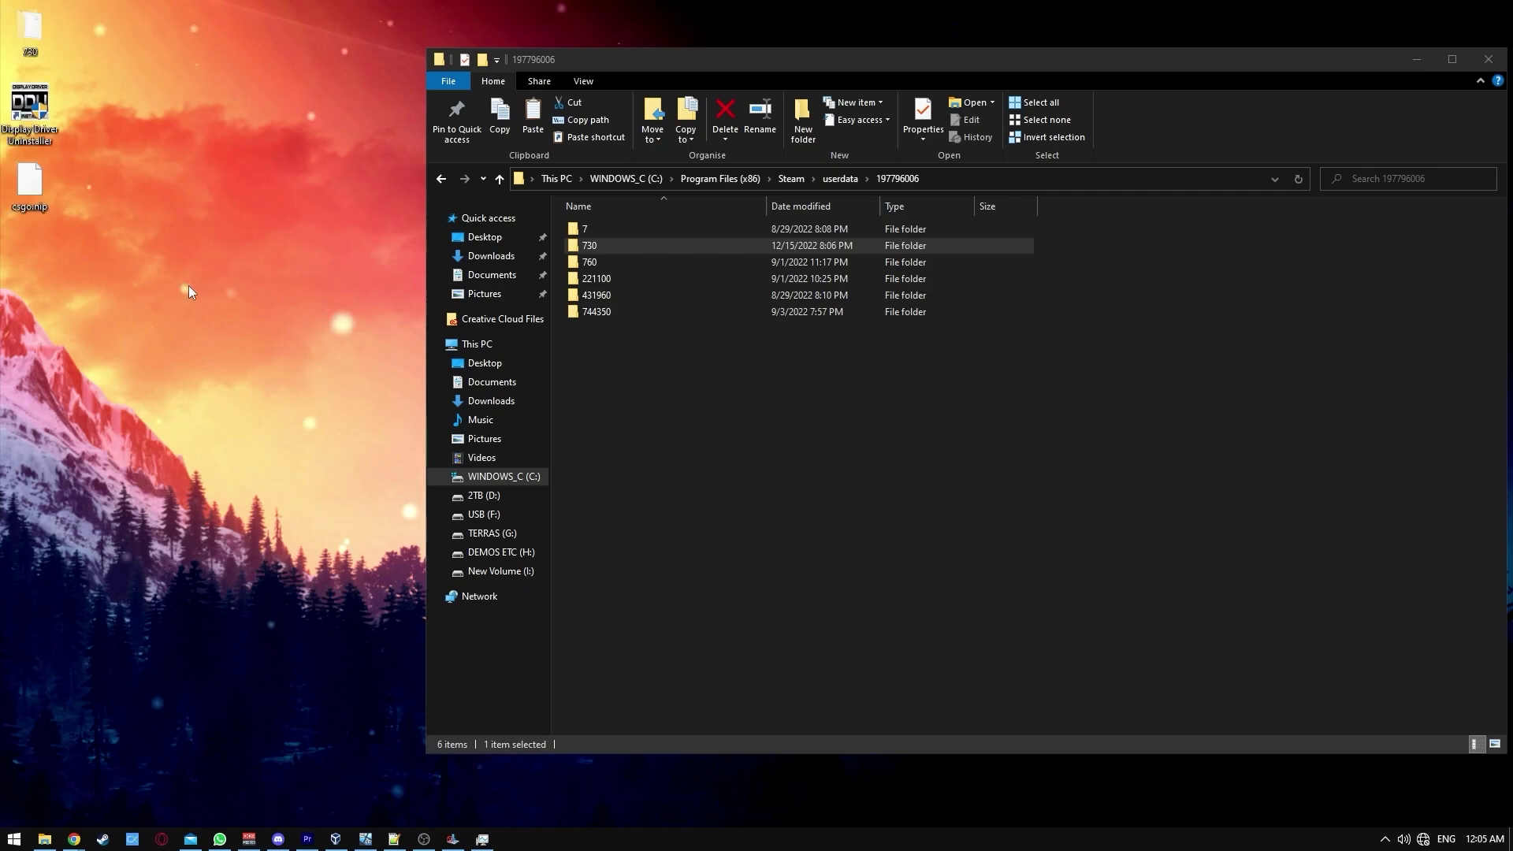
pyautogui.click(792, 421)
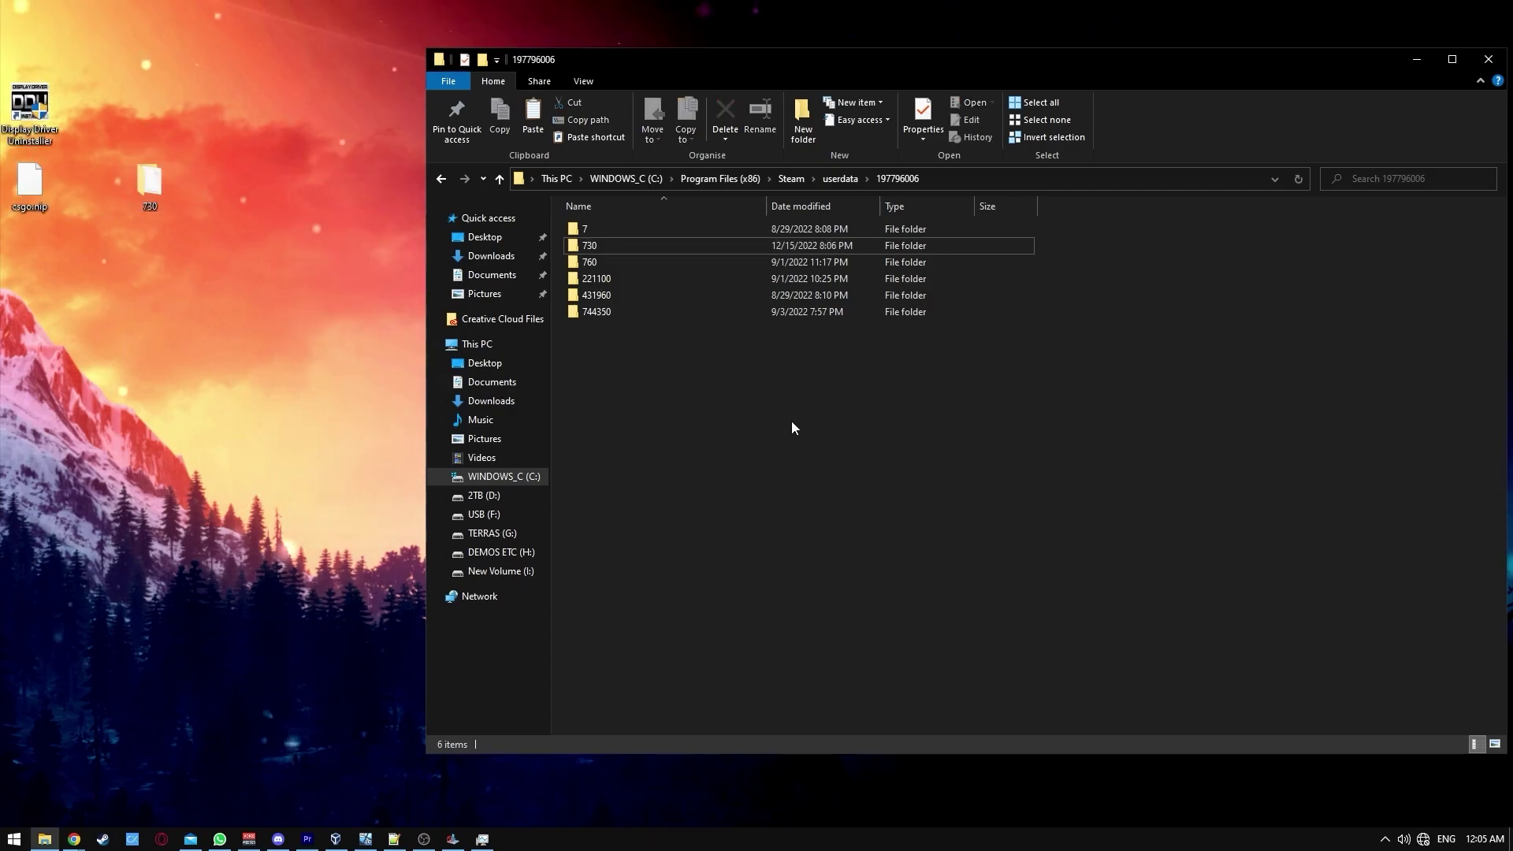
pyautogui.rightClick(593, 252)
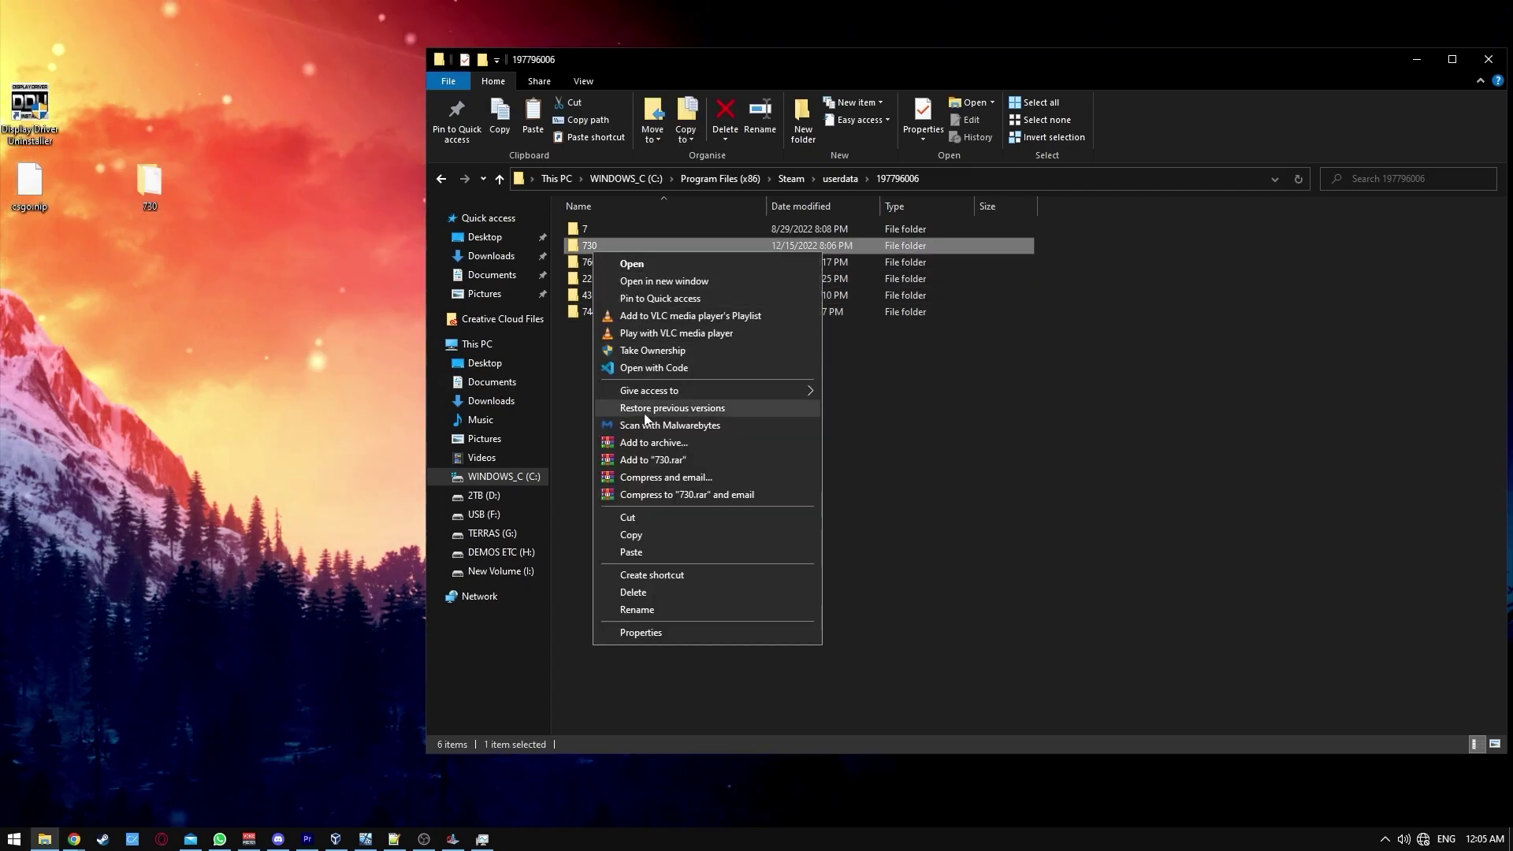
pyautogui.click(650, 598)
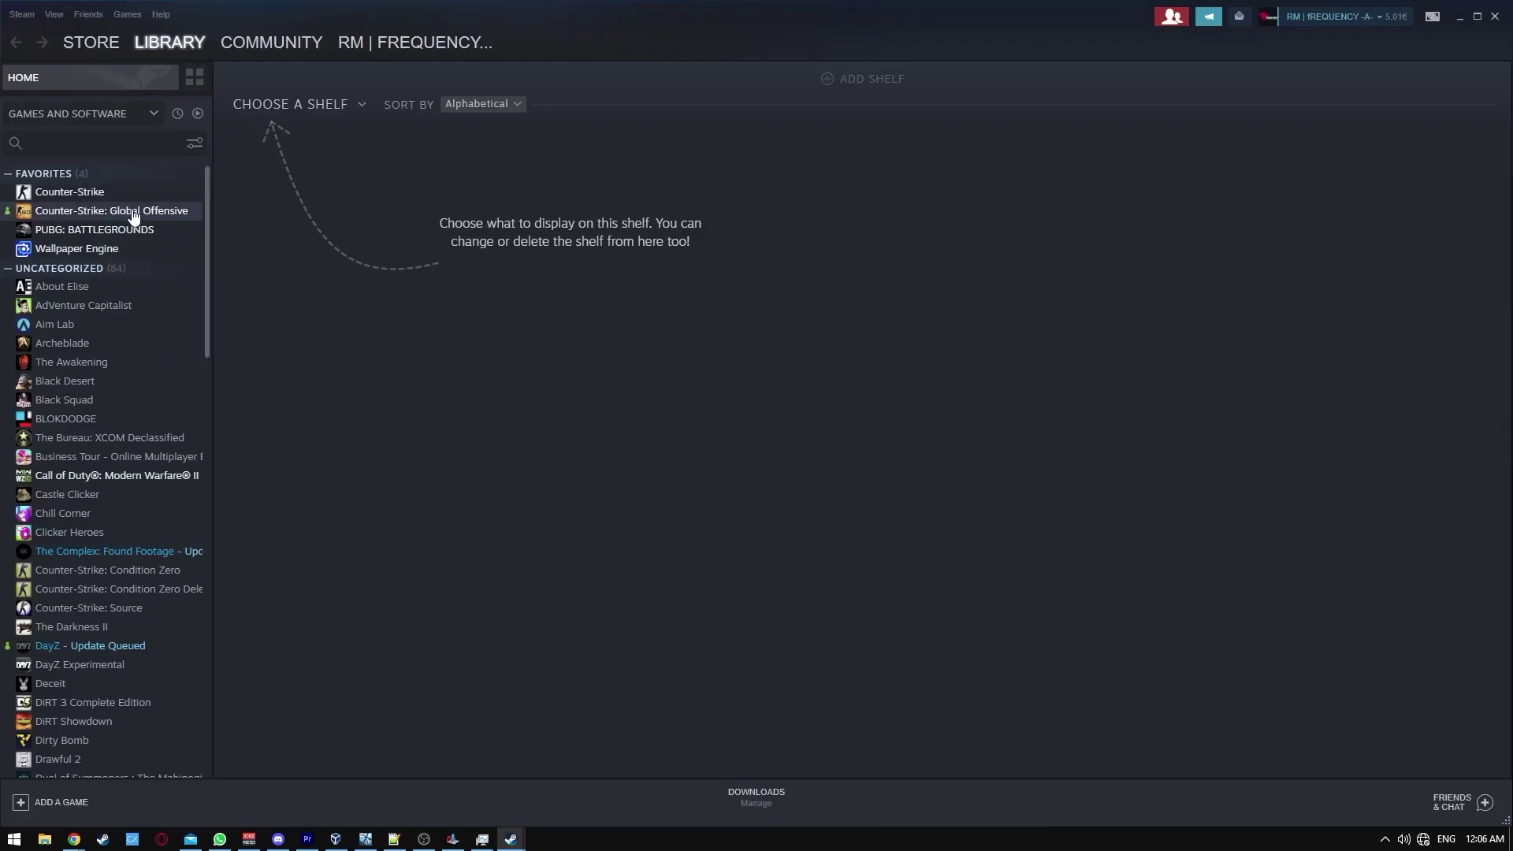
# Open the properties of Counter-Strike: Global Offensive in the Steam library and start editing its launch options
pyautogui.rightClick(132, 213)
pyautogui.click(165, 305)
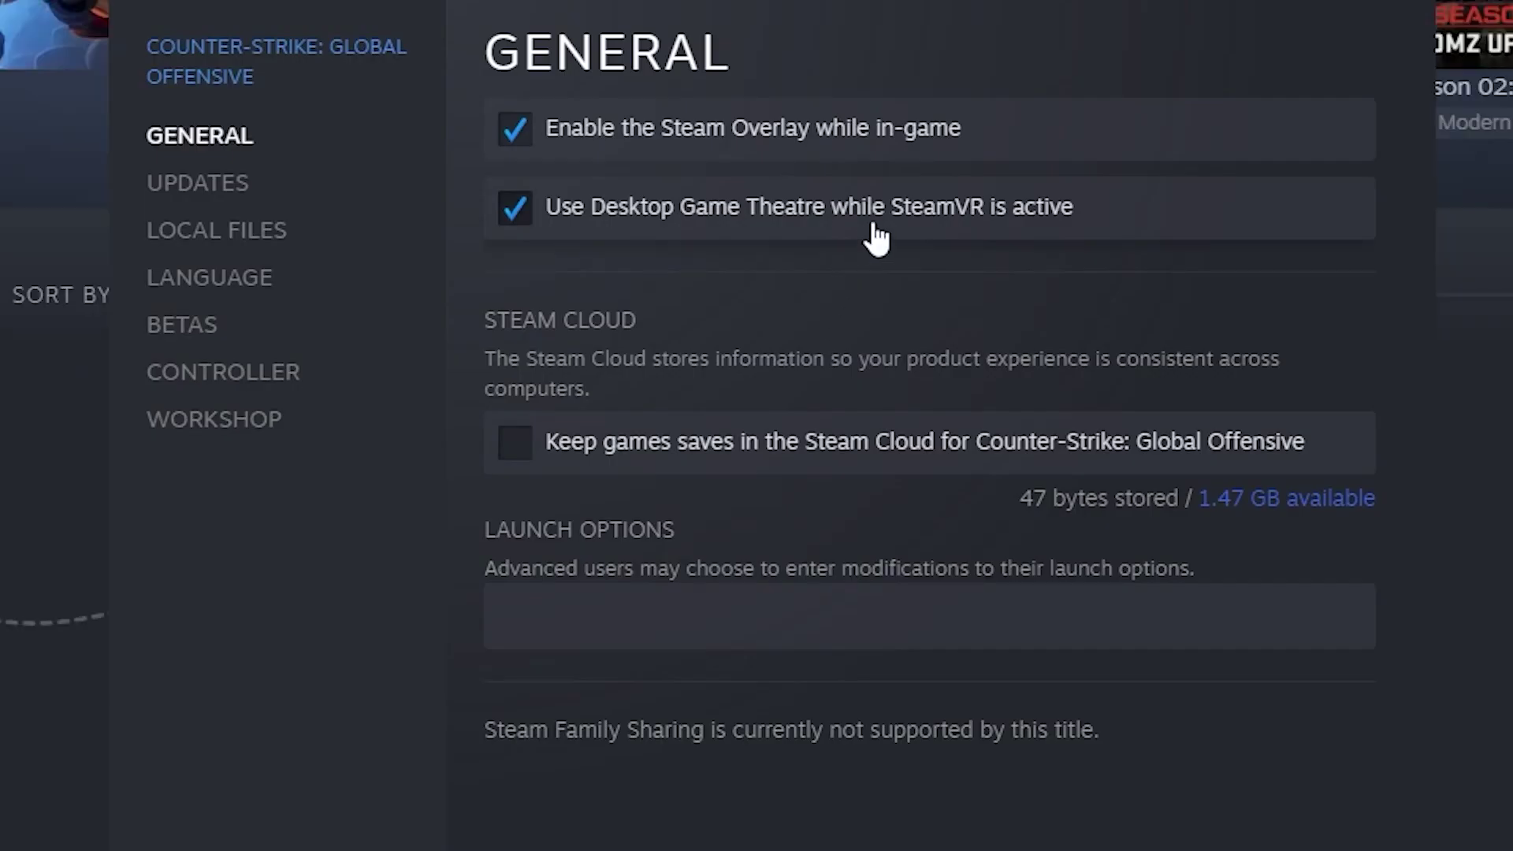
pyautogui.click(724, 630)
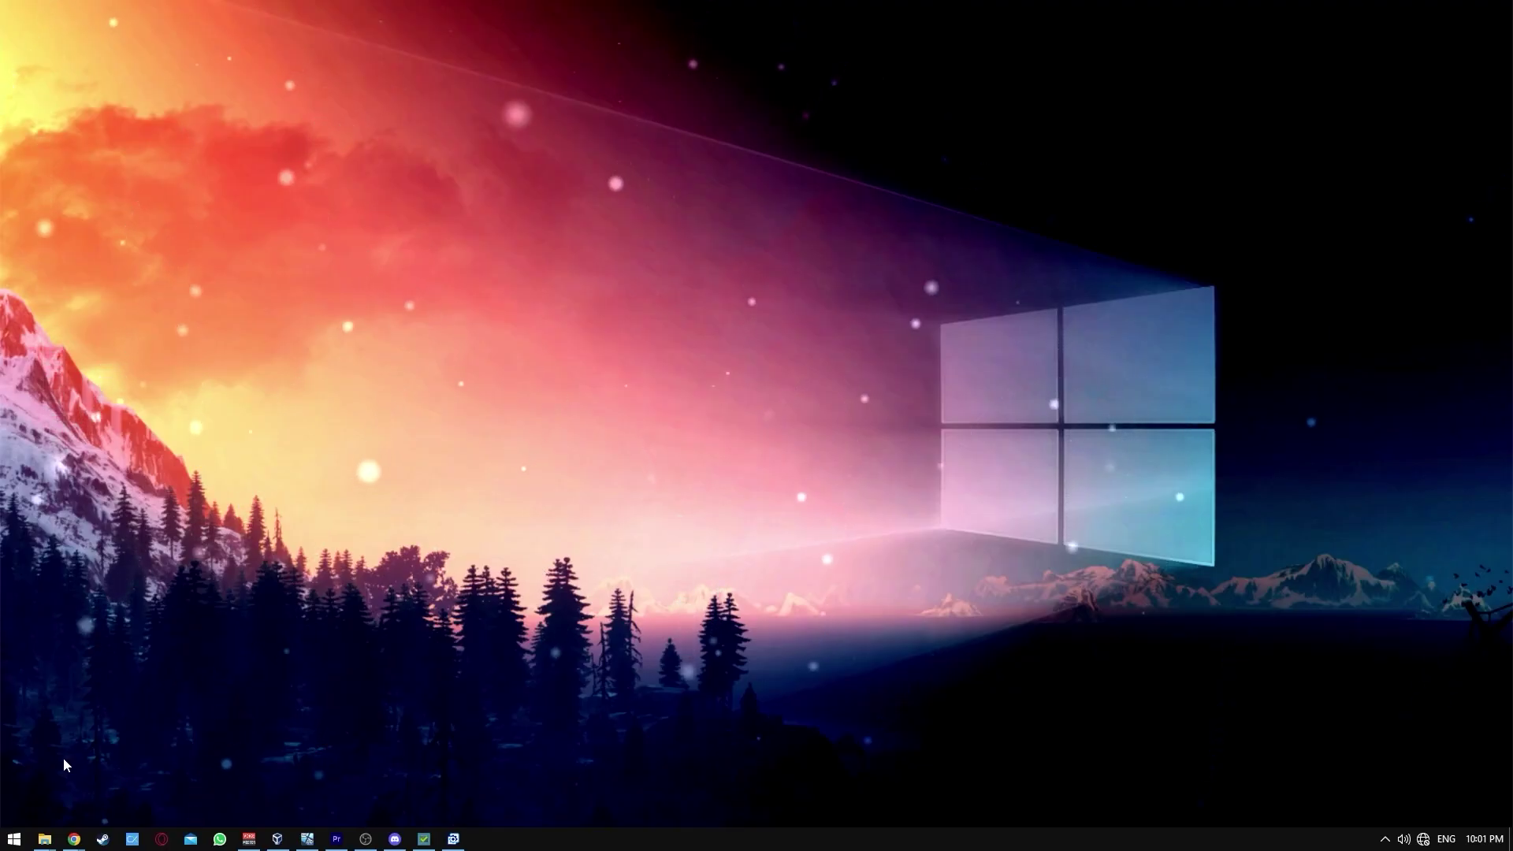
pyautogui.click(15, 828)
pyautogui.click(20, 808)
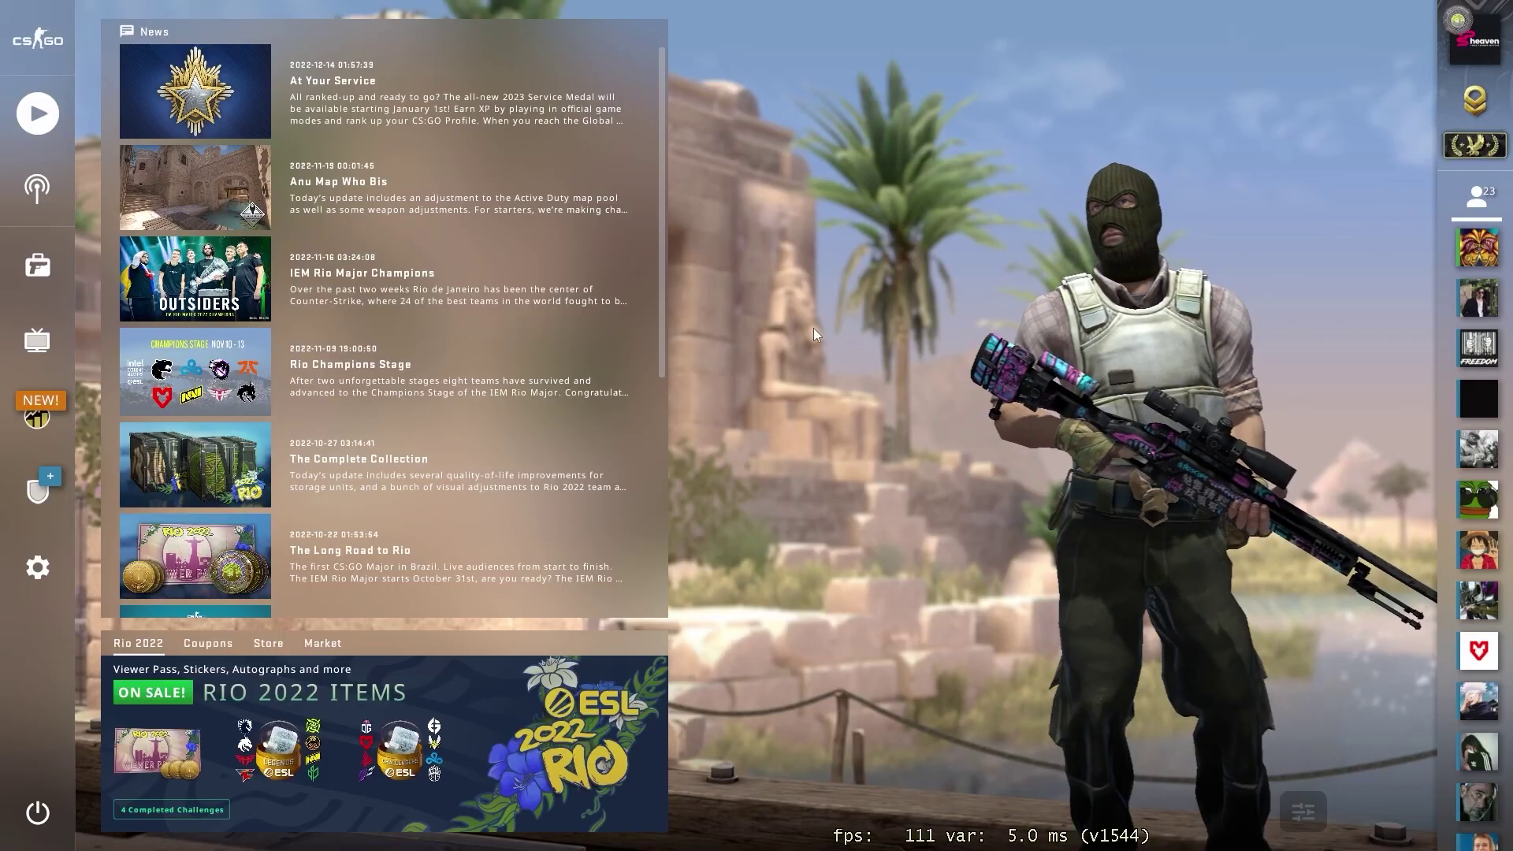
# In CS:GO's video settings, set the display mode to Fullscreen and the aspect ratio to Normal 4:3
pyautogui.click(40, 572)
pyautogui.click(125, 101)
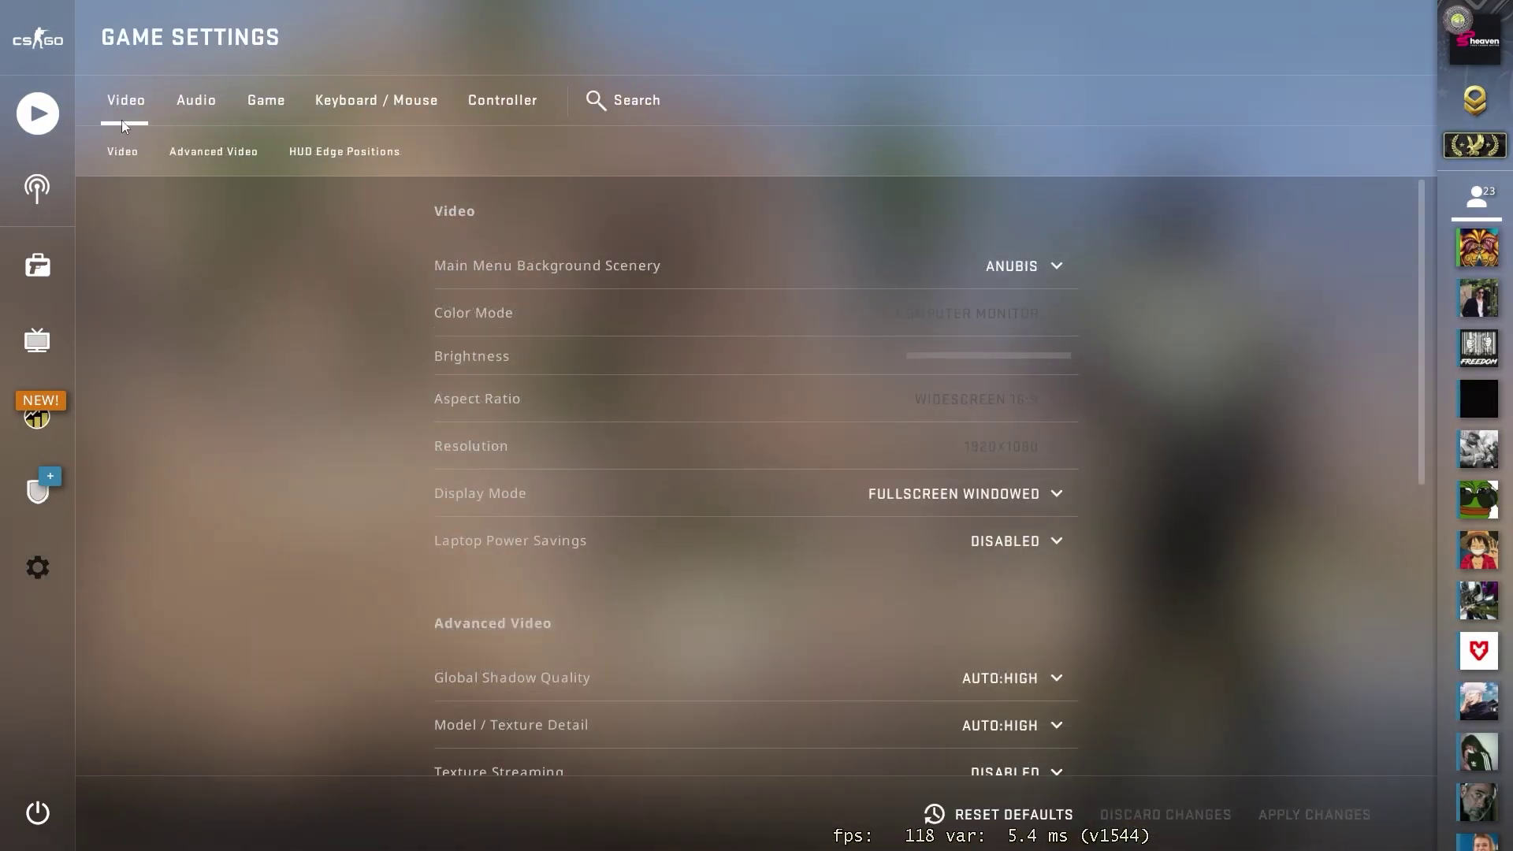
pyautogui.scroll(-2, 489, 535)
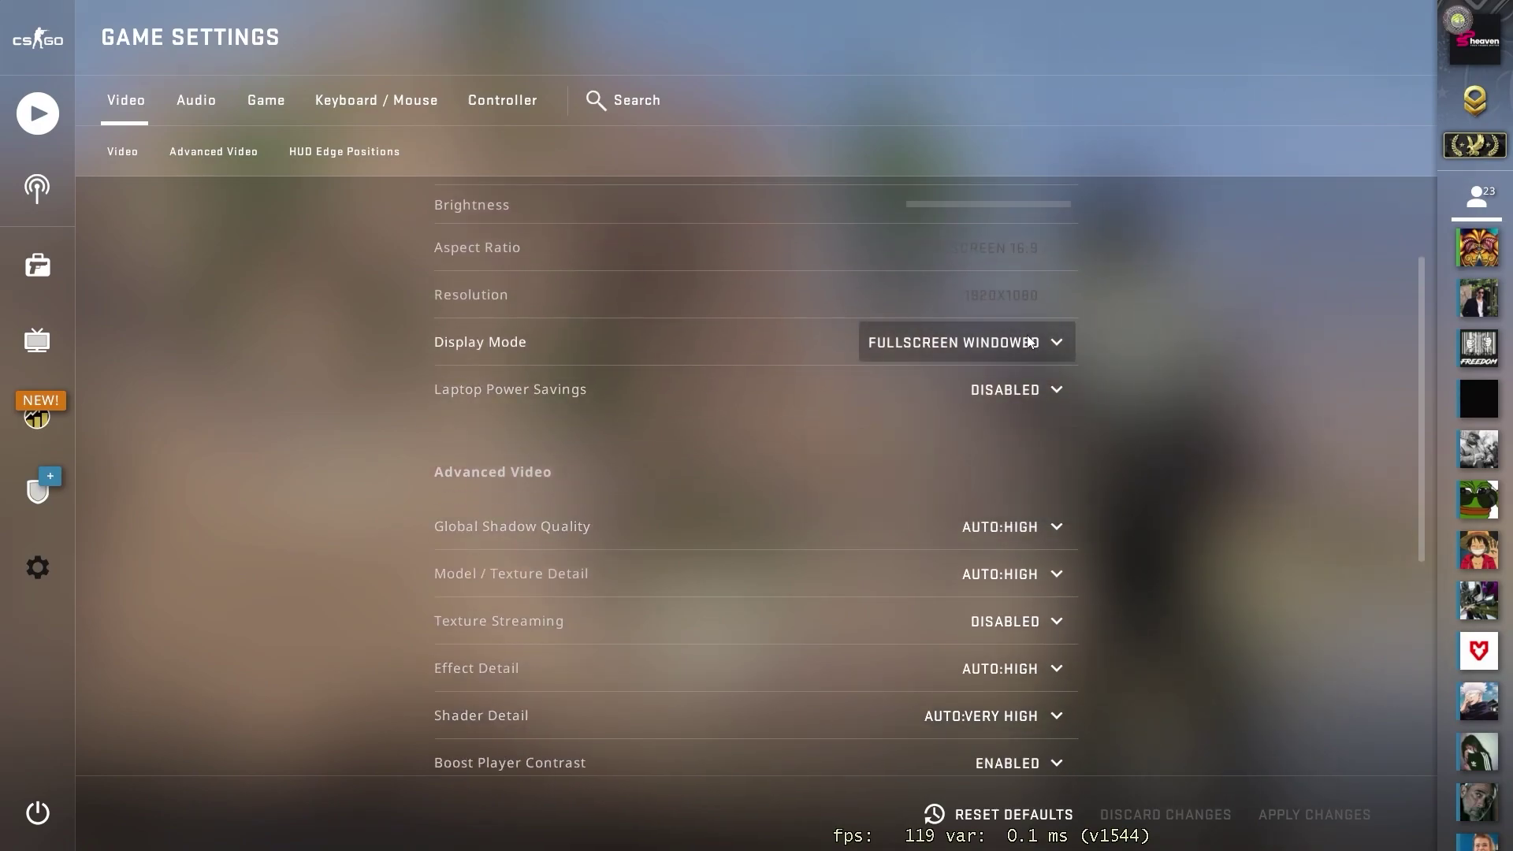
pyautogui.click(967, 424)
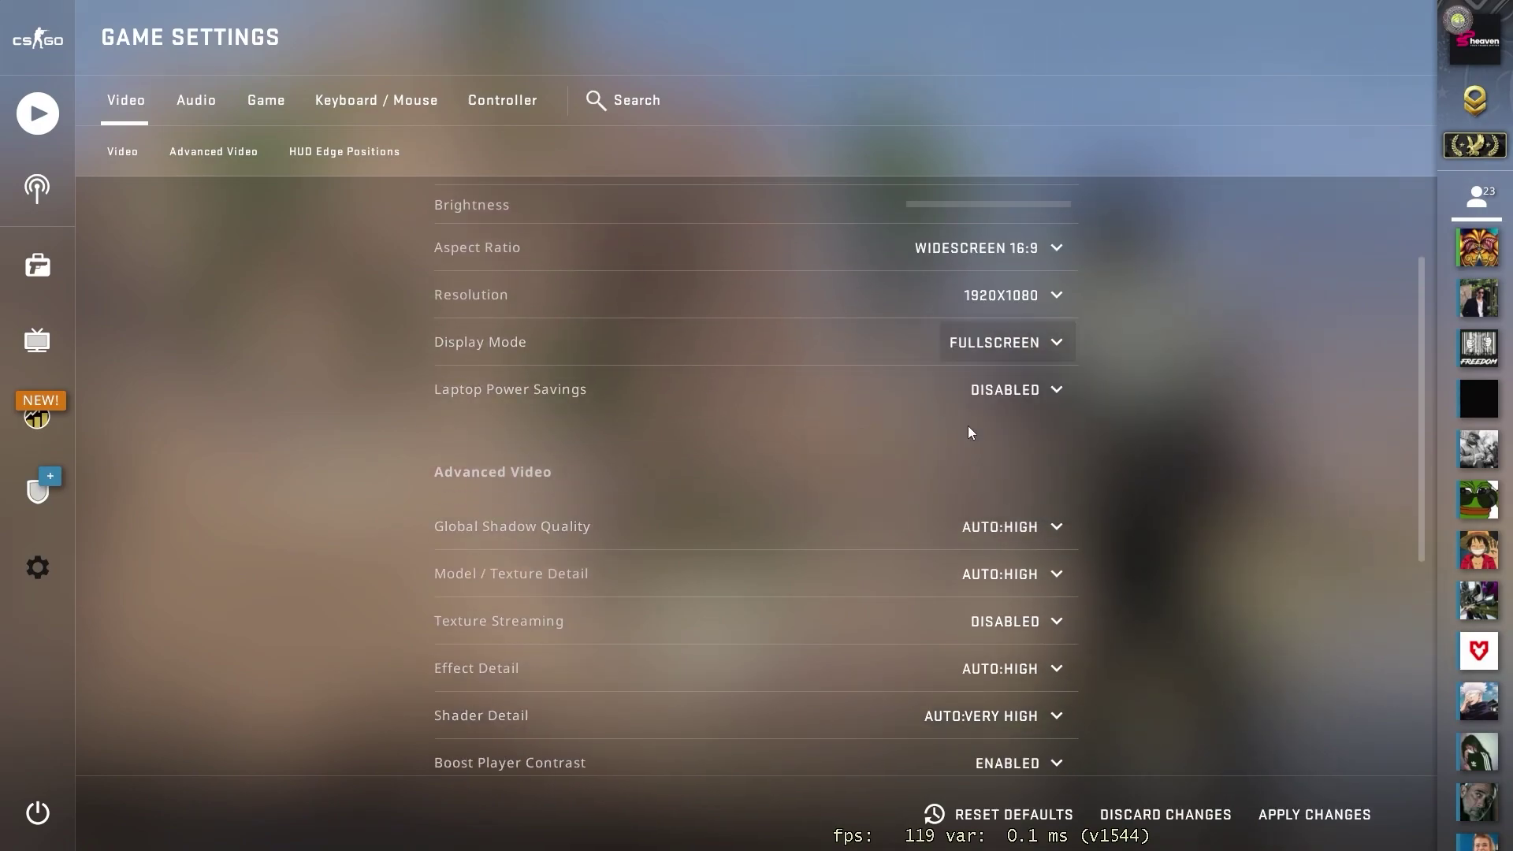
pyautogui.click(991, 249)
pyautogui.click(972, 301)
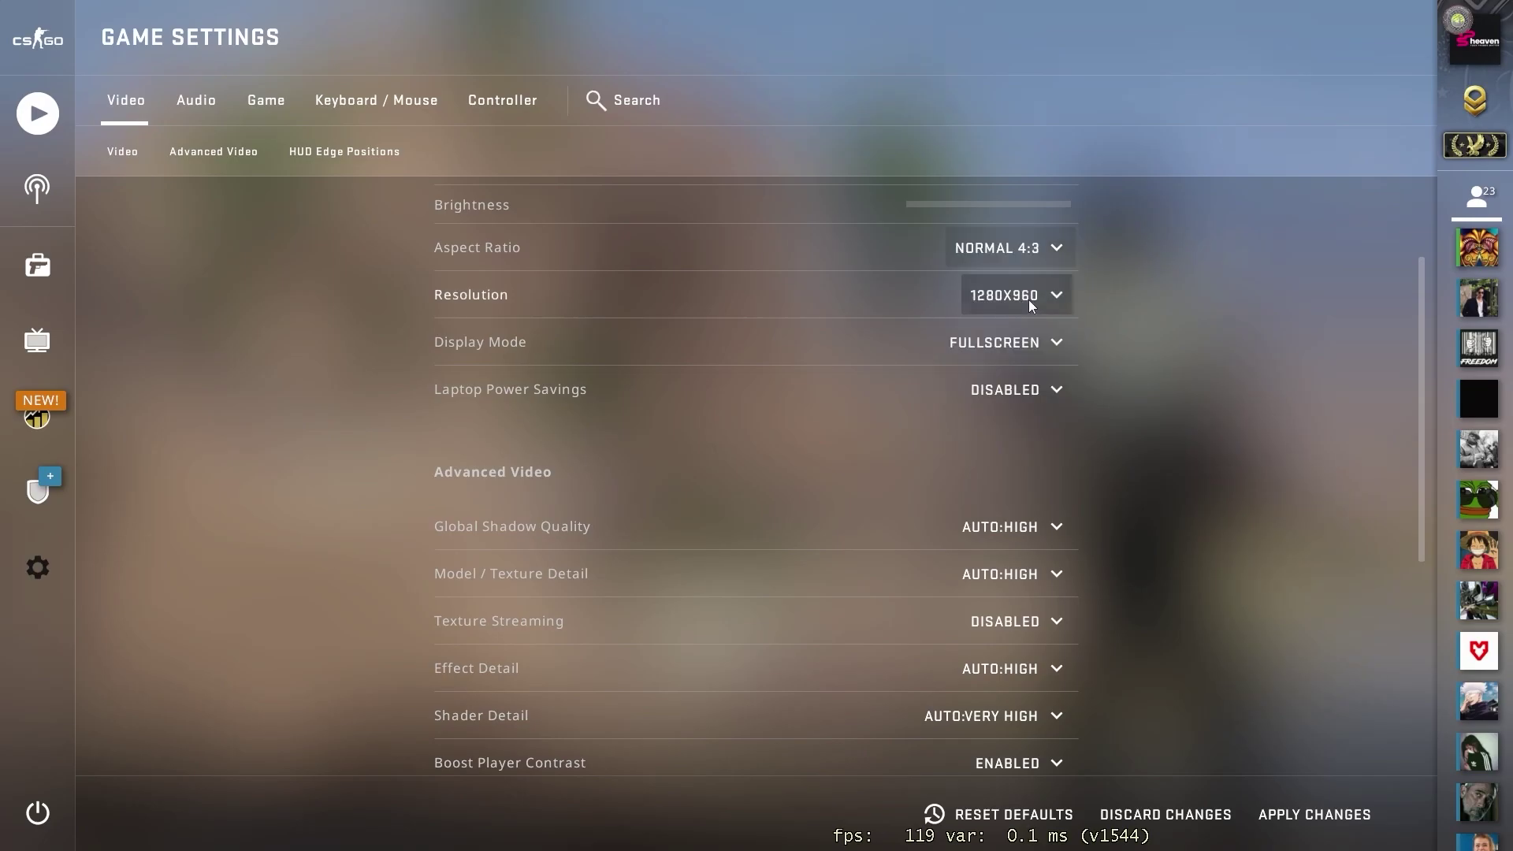
# Set Global Shadow Quality to High, Model / Texture Detail to Low and Texture Streaming to Disabled
pyautogui.scroll(-3, 1000, 497)
pyautogui.click(958, 303)
pyautogui.click(1000, 440)
pyautogui.click(1037, 347)
pyautogui.click(1024, 392)
pyautogui.click(1023, 392)
pyautogui.click(1029, 441)
# Set Effect Detail and Shader Detail to Low in the advanced video settings
pyautogui.click(1048, 442)
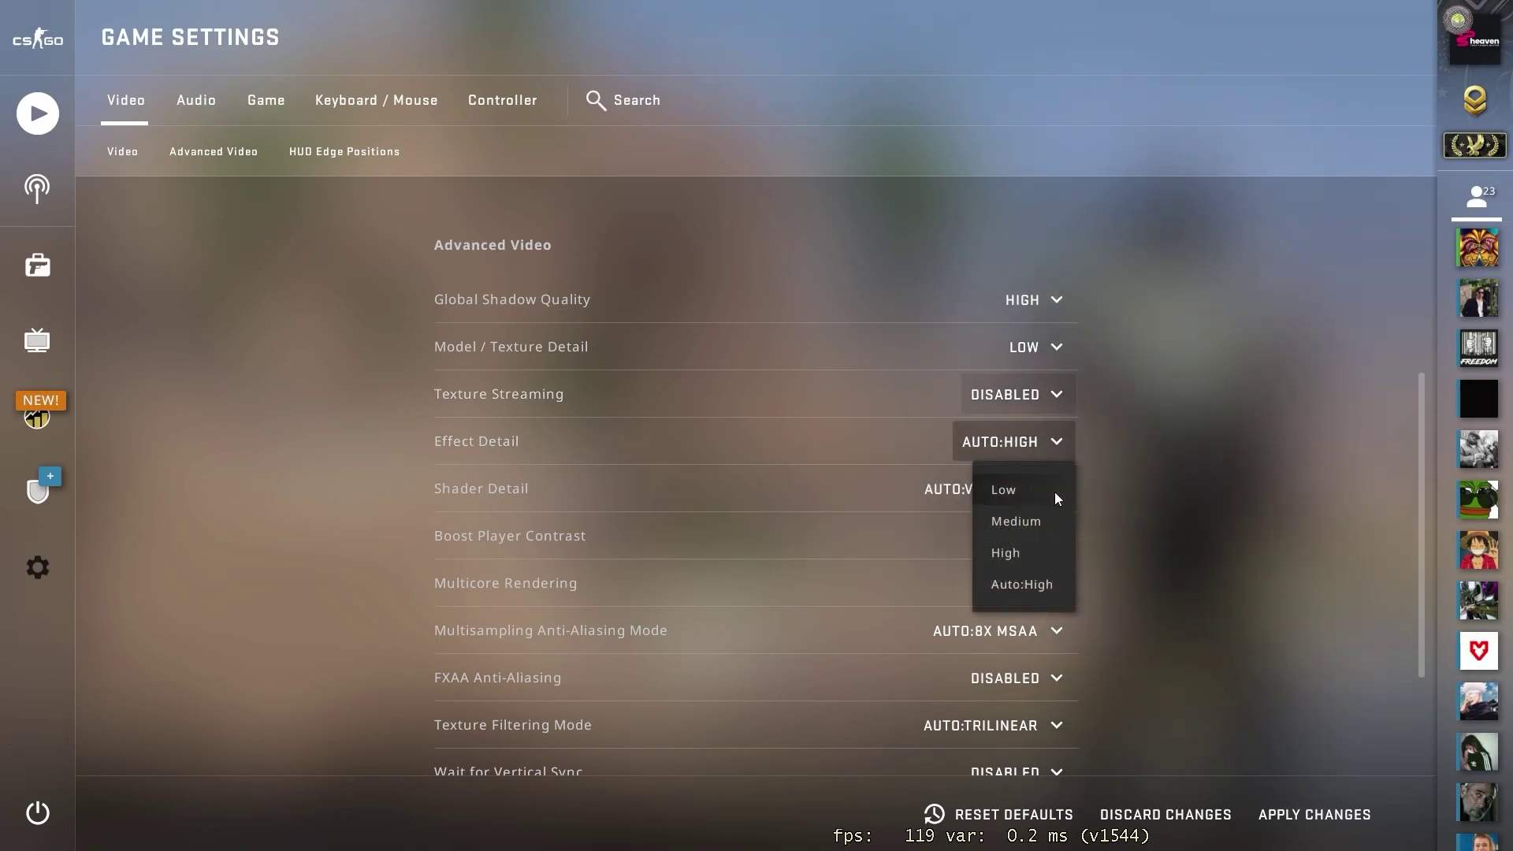
pyautogui.click(1053, 490)
pyautogui.click(1056, 489)
pyautogui.click(1048, 537)
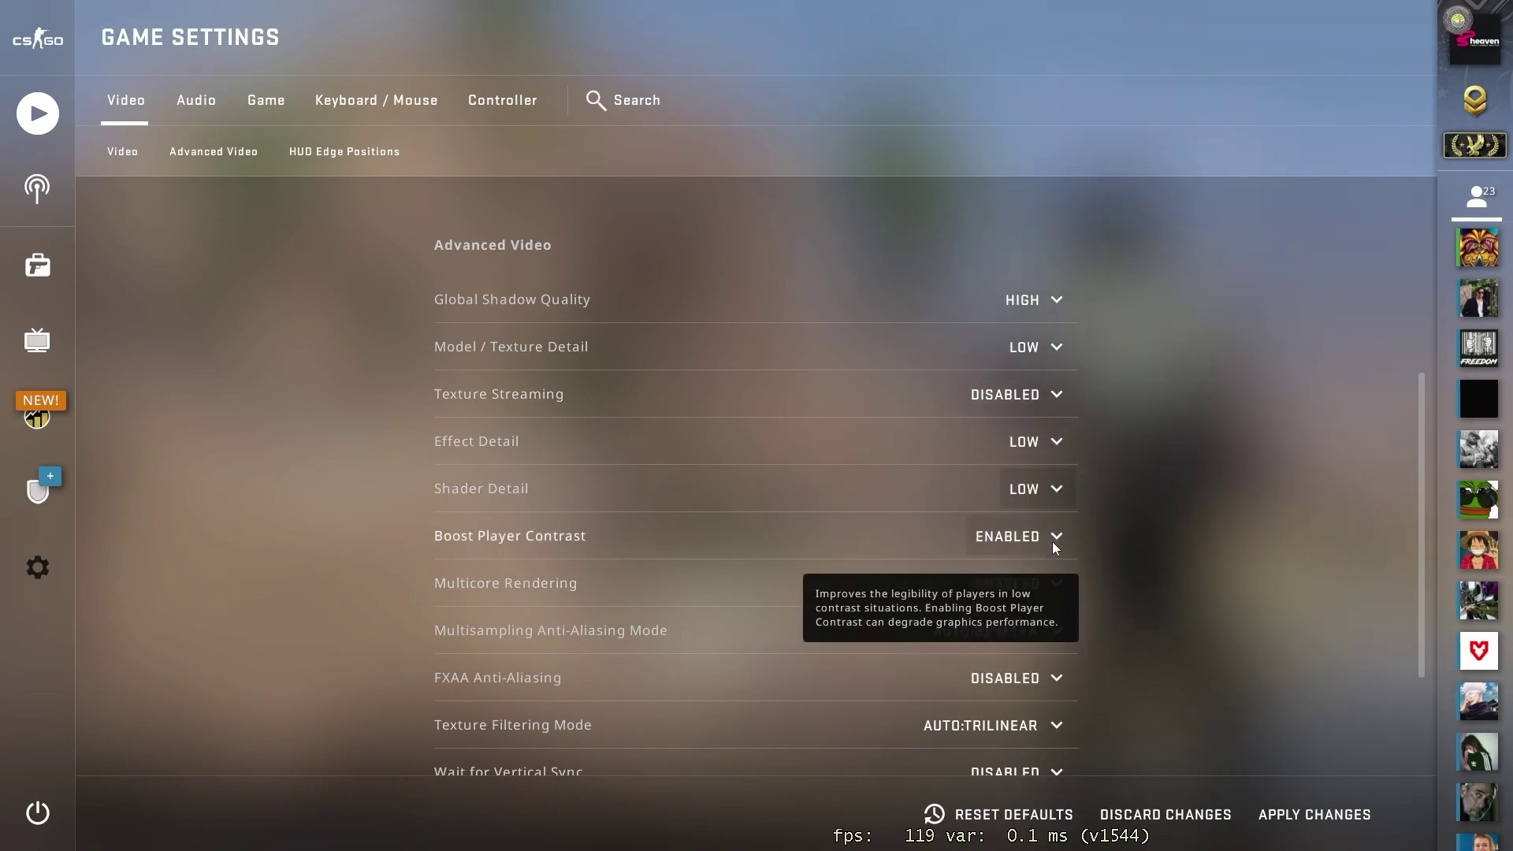
# Set Multisampling Anti-Aliasing Mode to None, FXAA Anti-Aliasing to Enabled and Texture Filtering Mode to Trilinear
pyautogui.scroll(-3, 1051, 599)
pyautogui.click(1037, 452)
pyautogui.click(1027, 503)
pyautogui.click(1037, 495)
pyautogui.click(1037, 573)
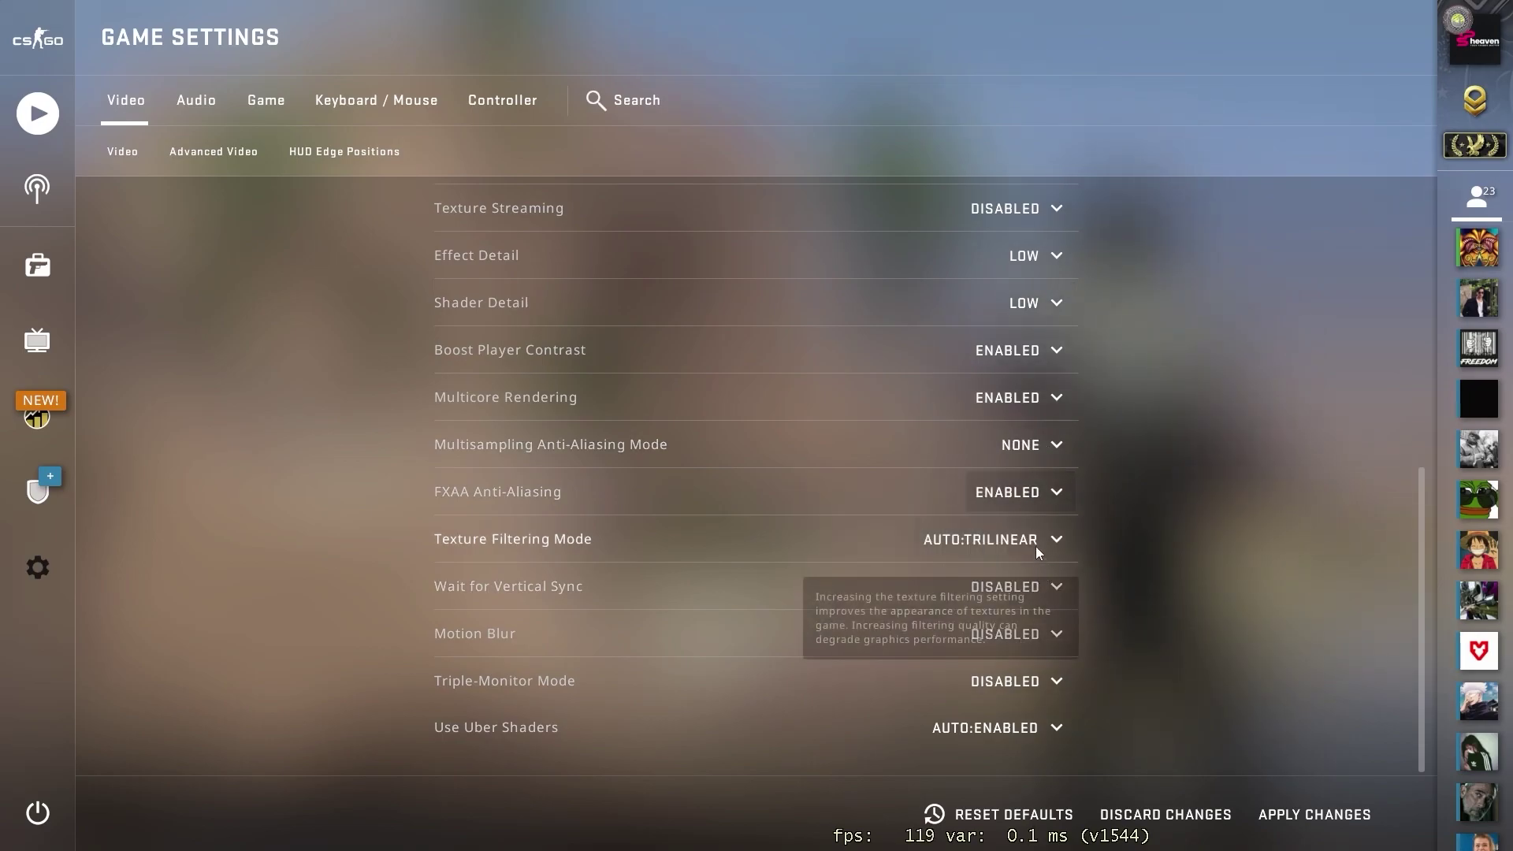
pyautogui.click(1034, 545)
pyautogui.click(1019, 618)
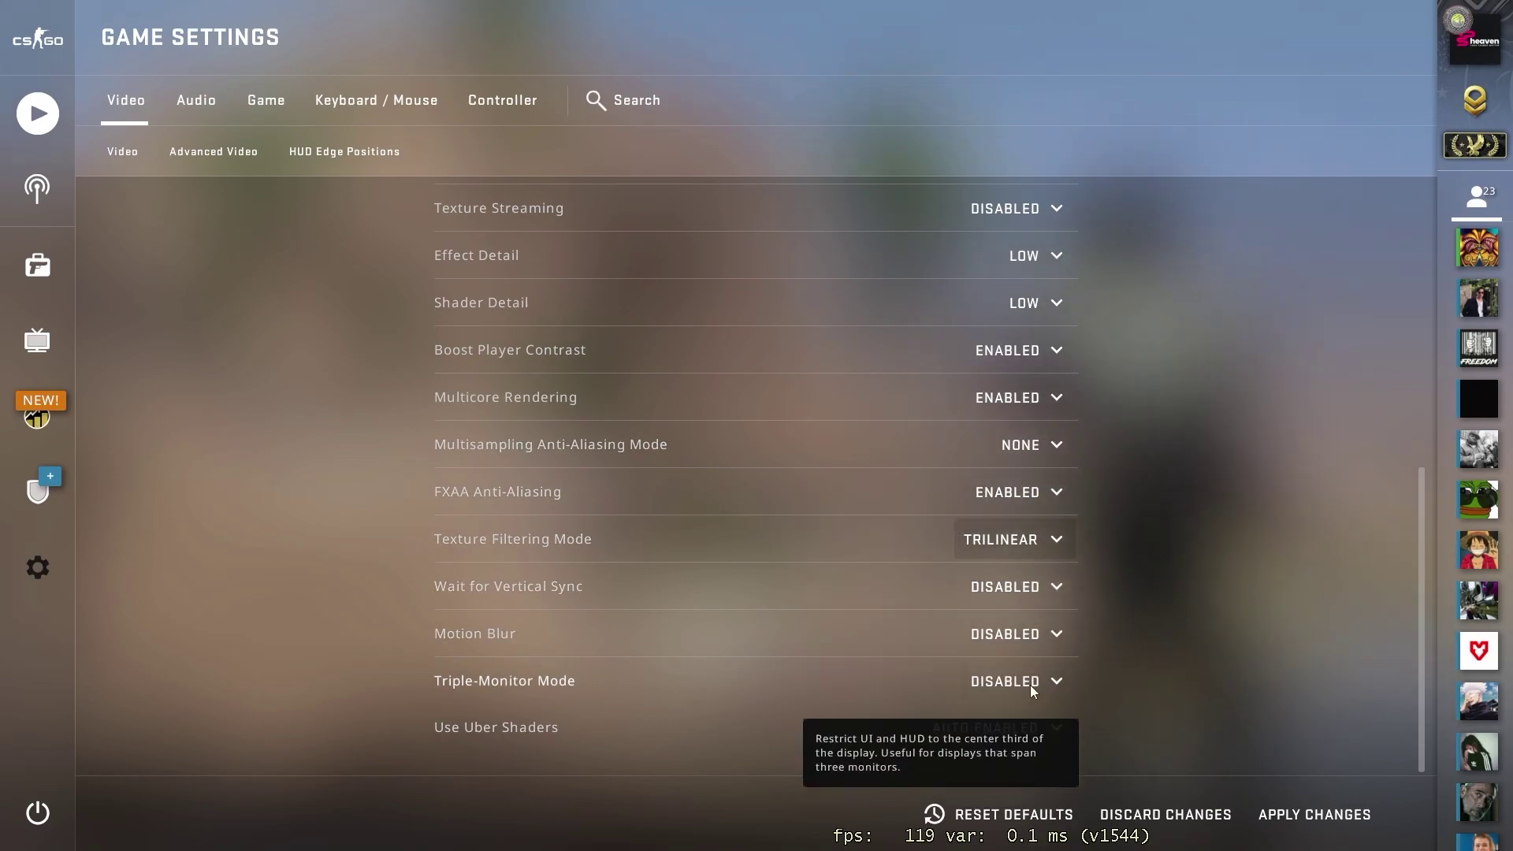
# Leave Use Uber Shaders on Auto:Enabled and apply the video setting changes
pyautogui.click(1031, 736)
pyautogui.click(1024, 677)
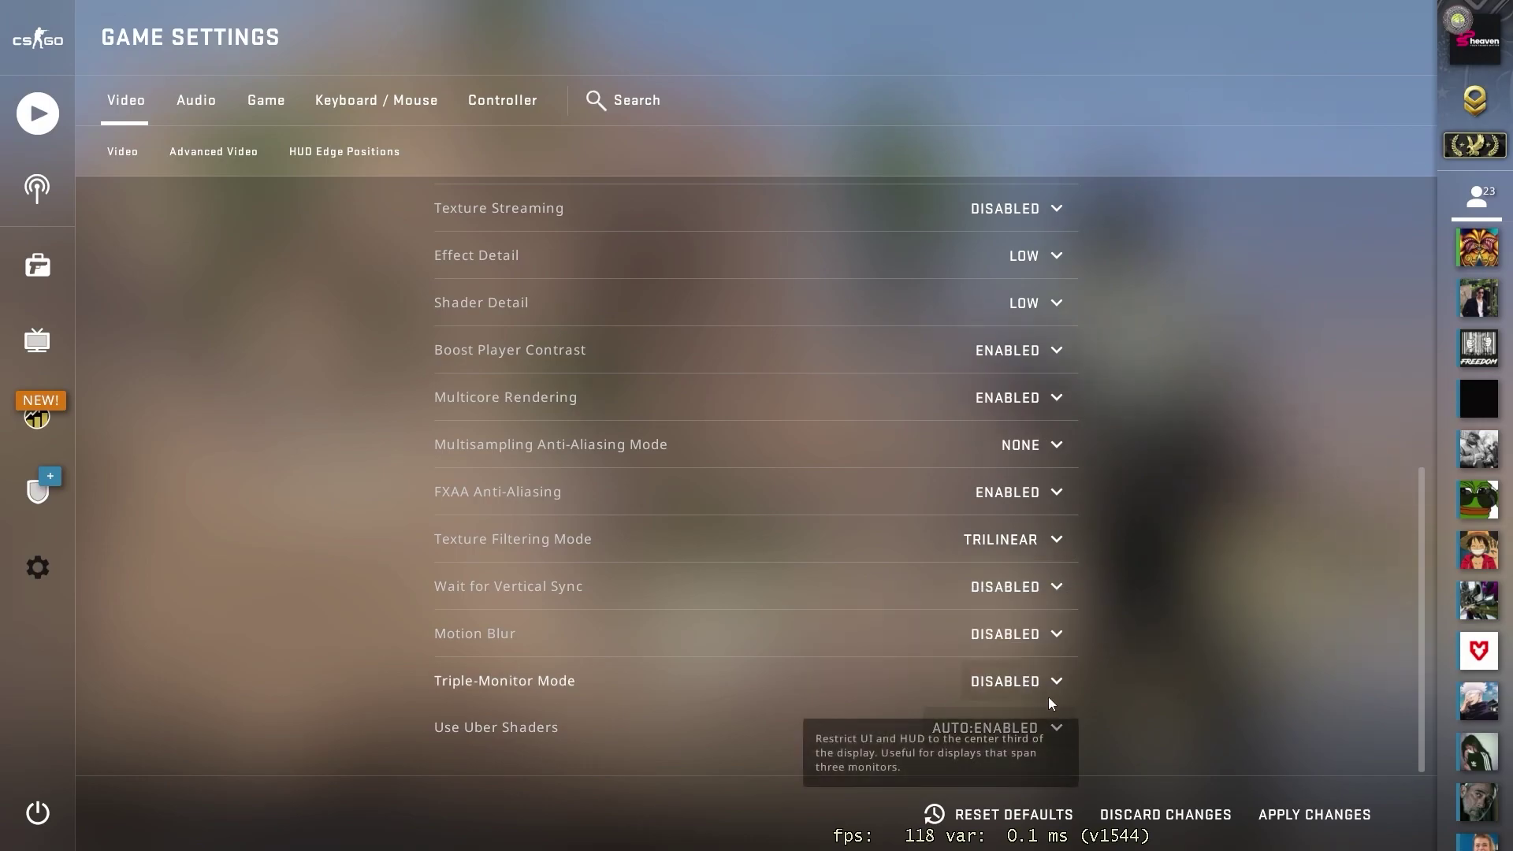
pyautogui.click(1278, 807)
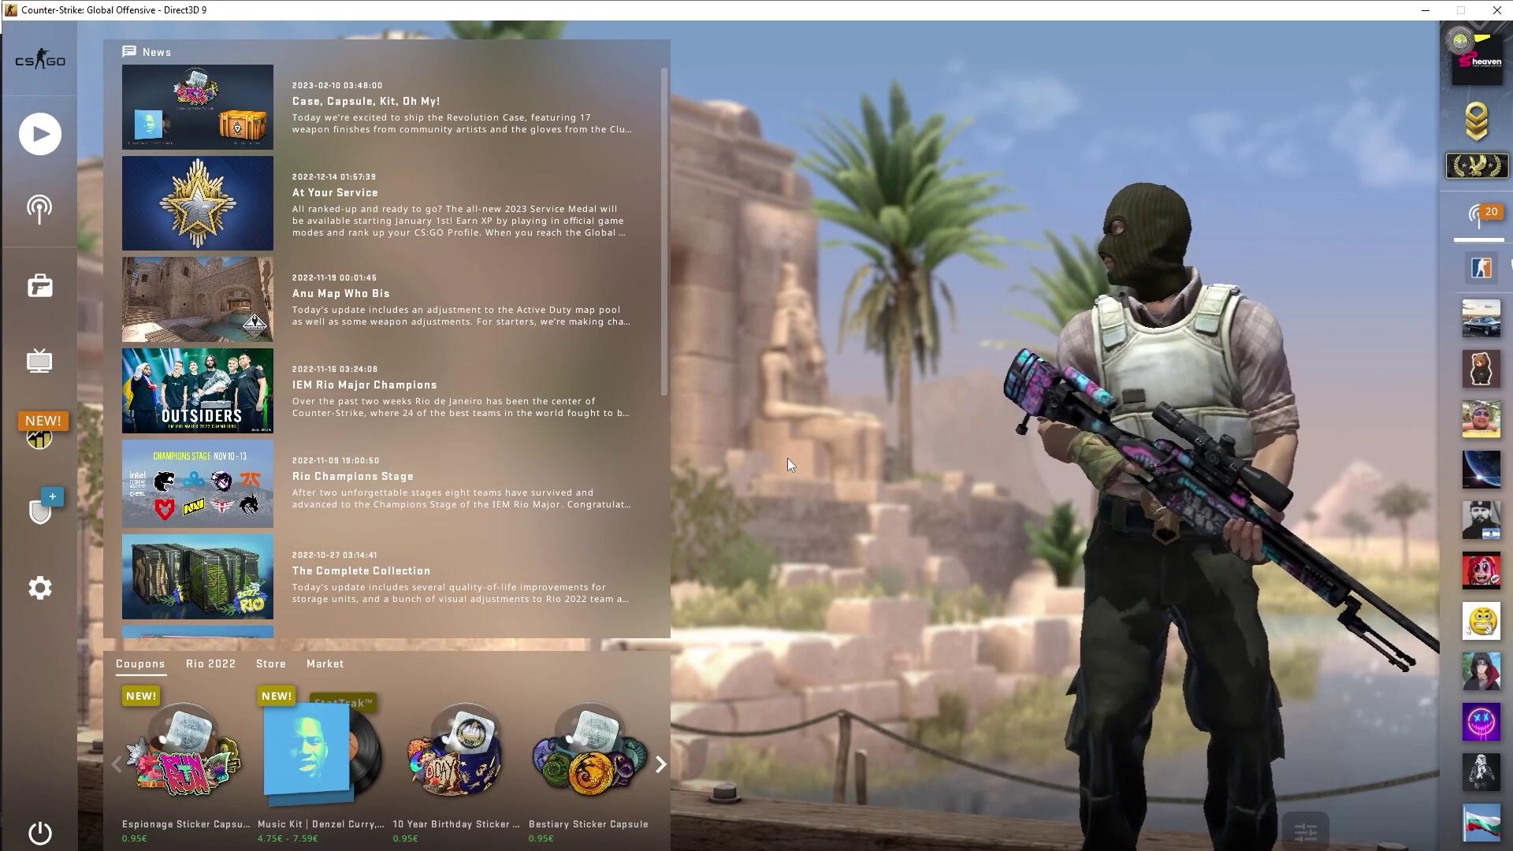
pyautogui.hotkey('shift', 'Tab')
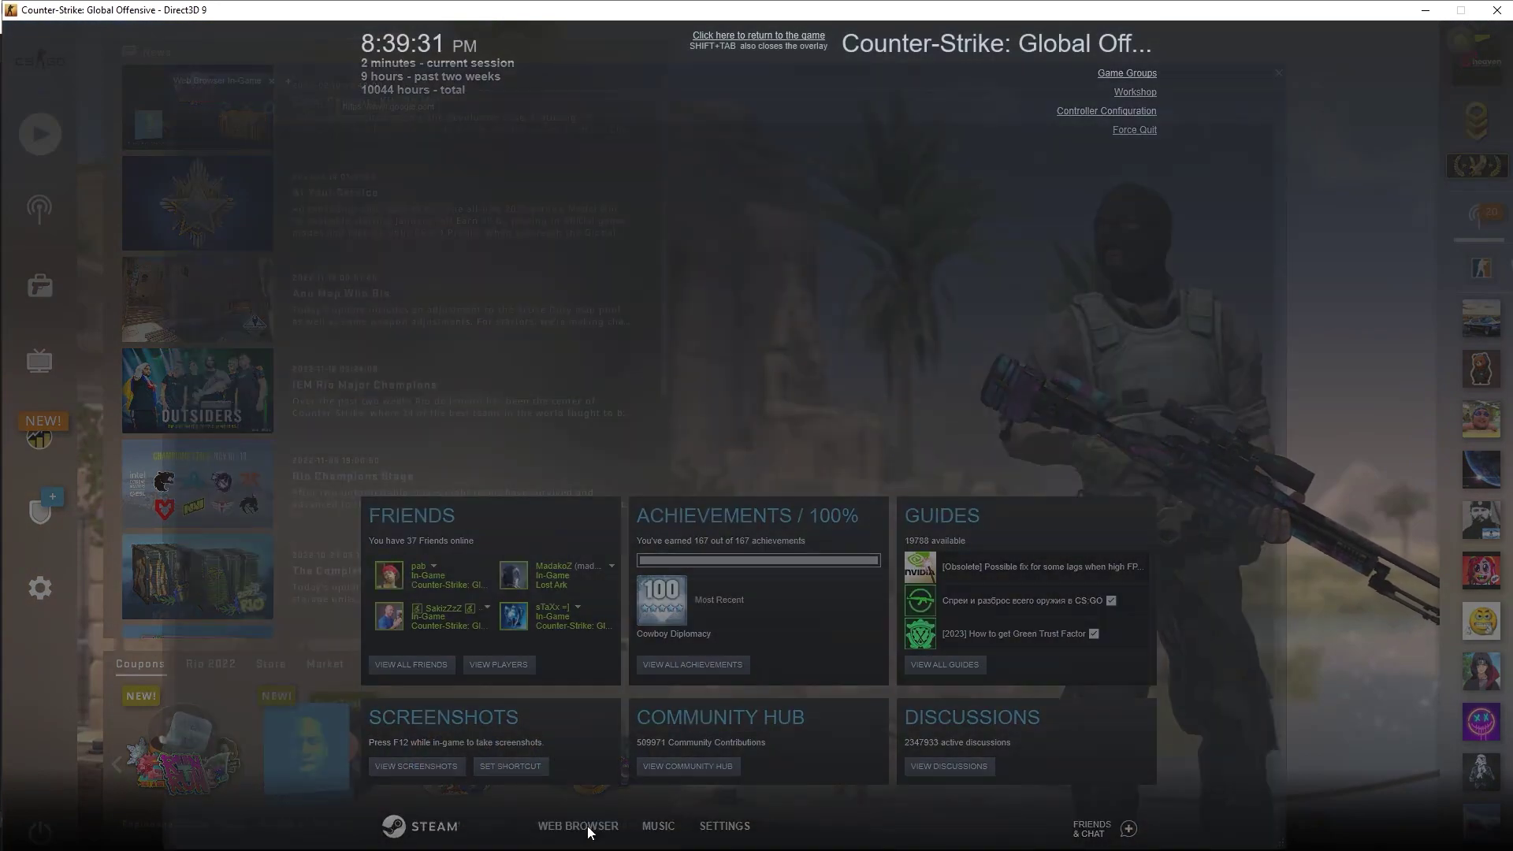
pyautogui.click(579, 827)
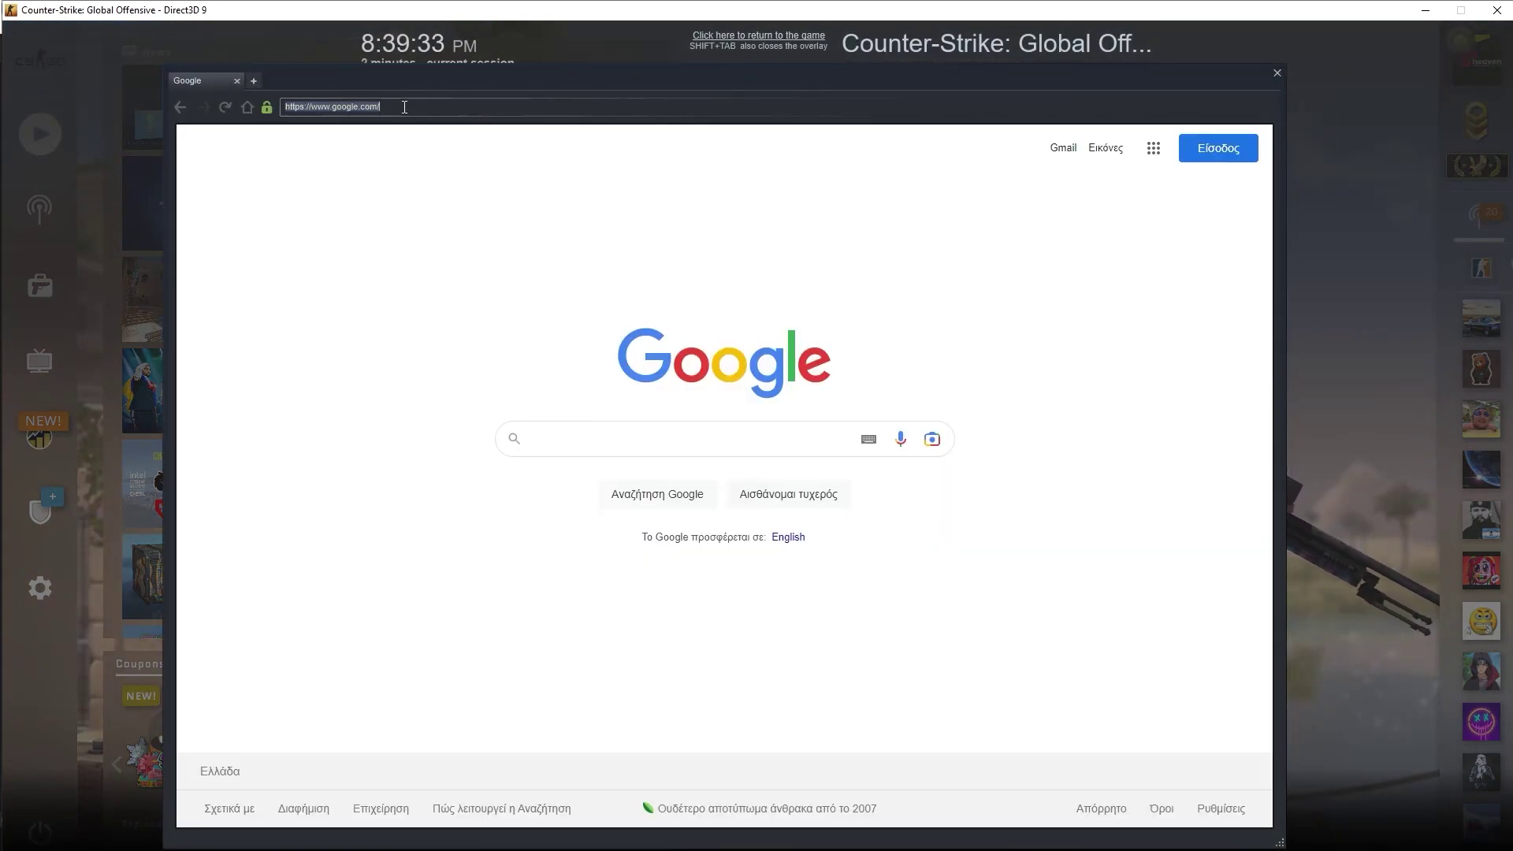
pyautogui.press('Return')
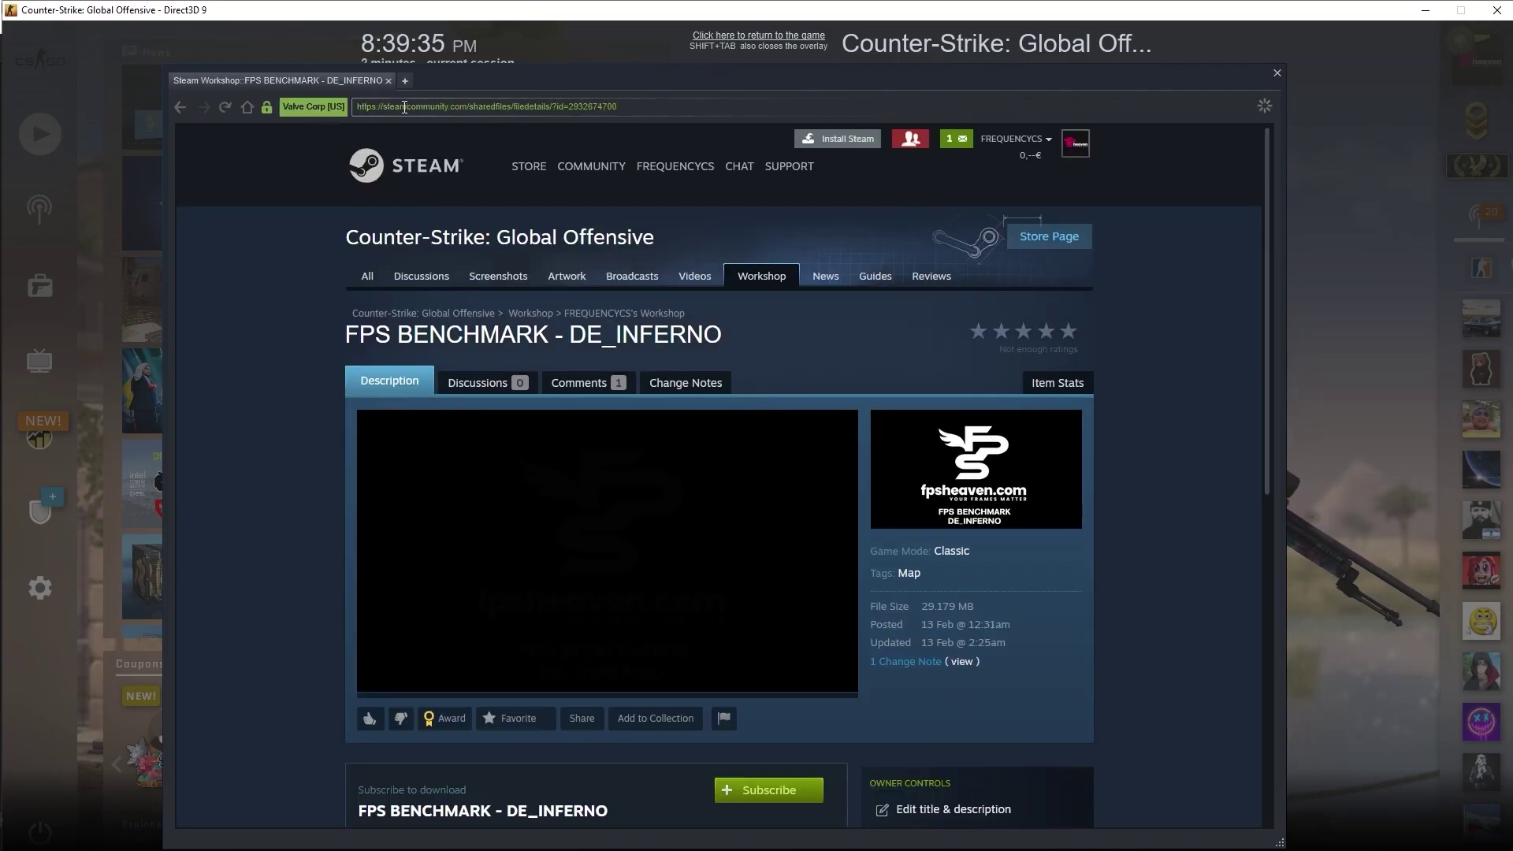
pyautogui.click(750, 791)
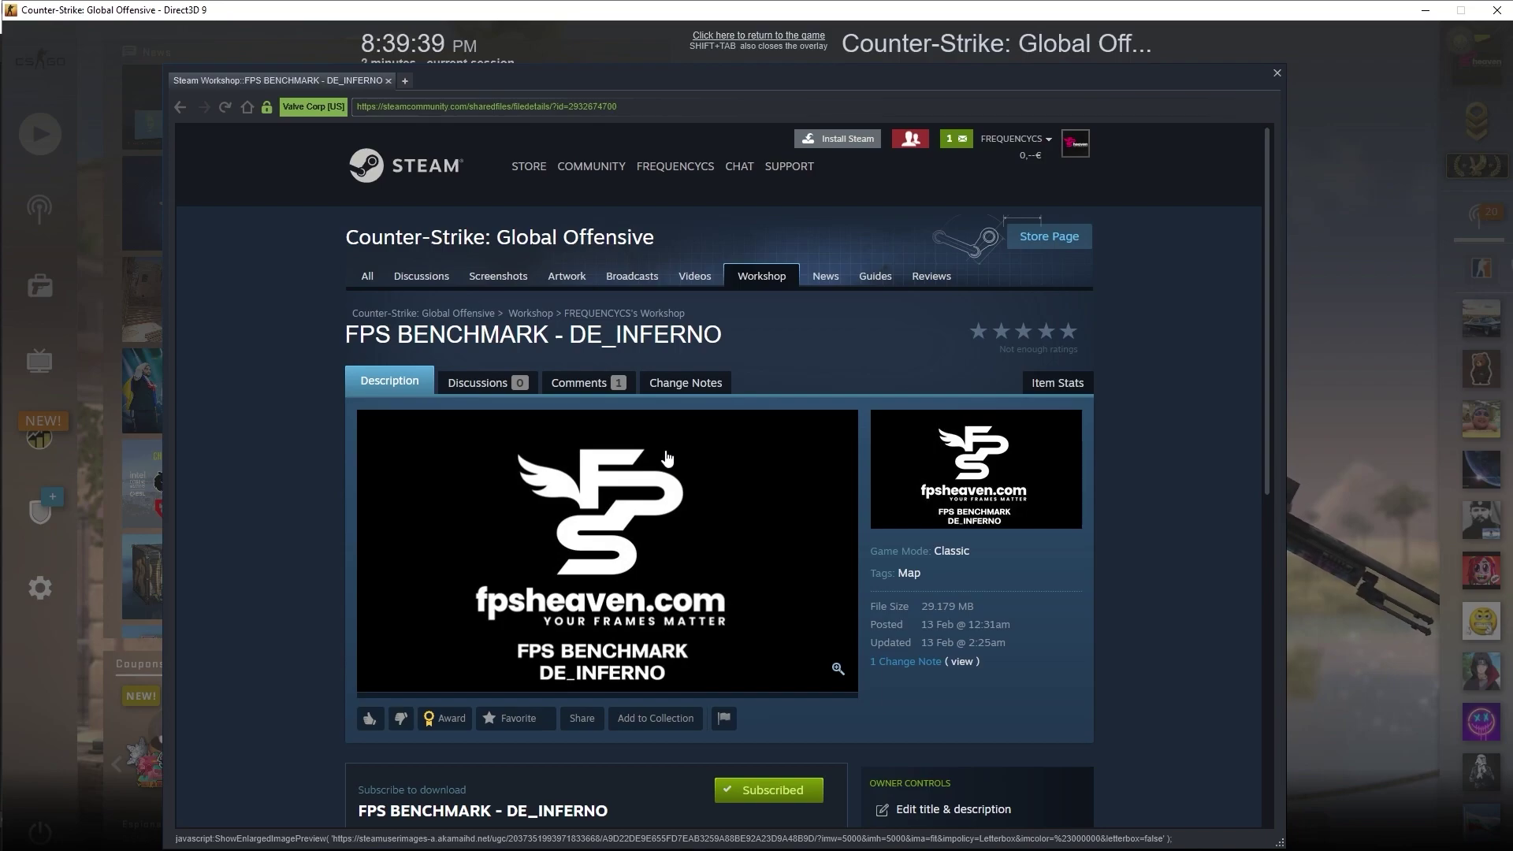
pyautogui.hotkey('shift', 'Tab')
# Launch the FPS BENCHMARK map from the workshop maps and start its benchmark with the chat command .benchmark
pyautogui.click(39, 134)
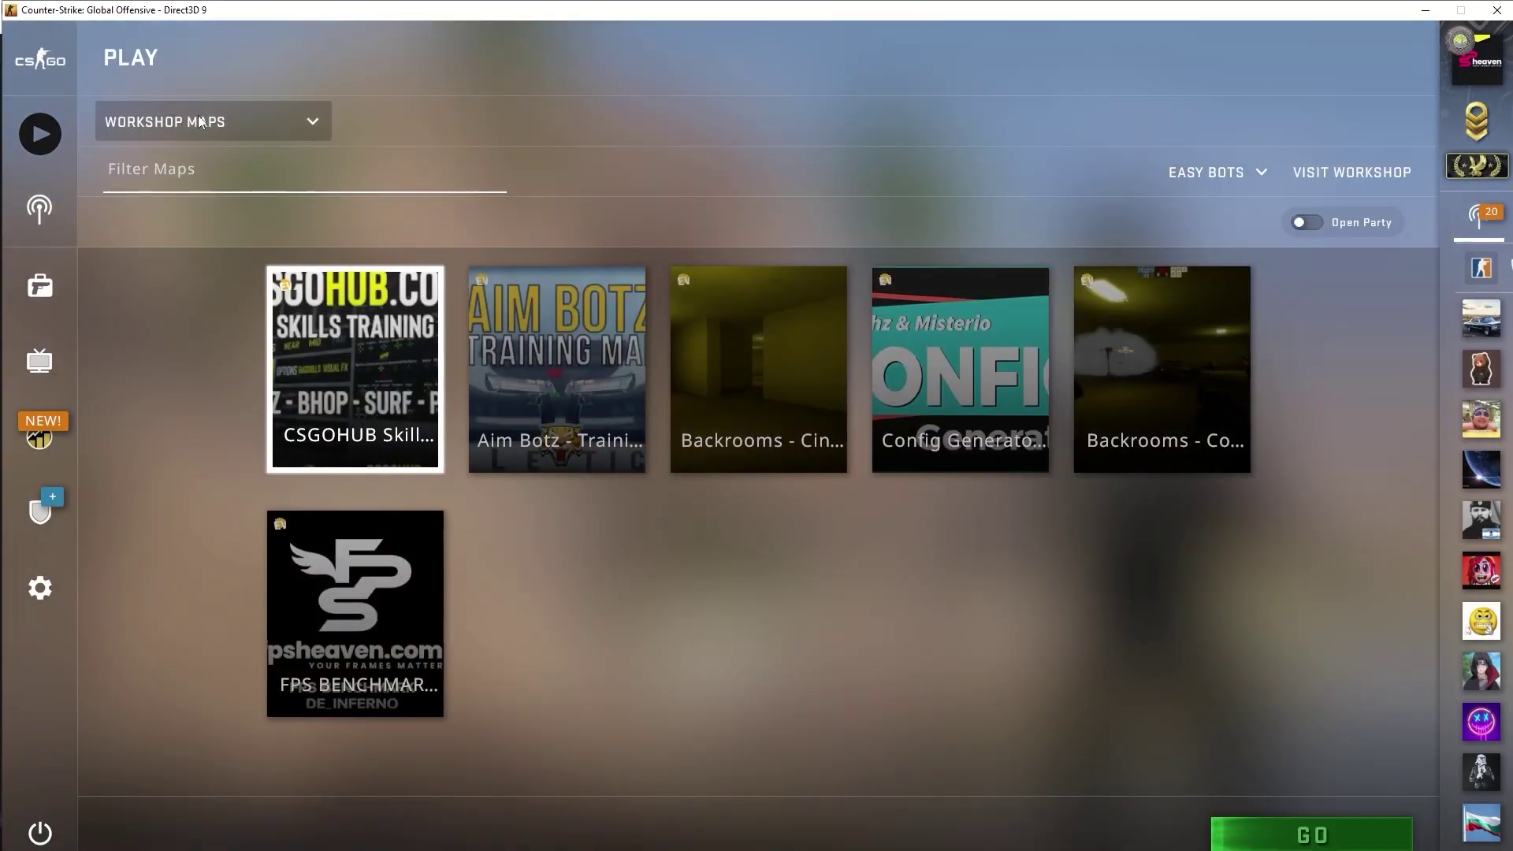
pyautogui.click(204, 116)
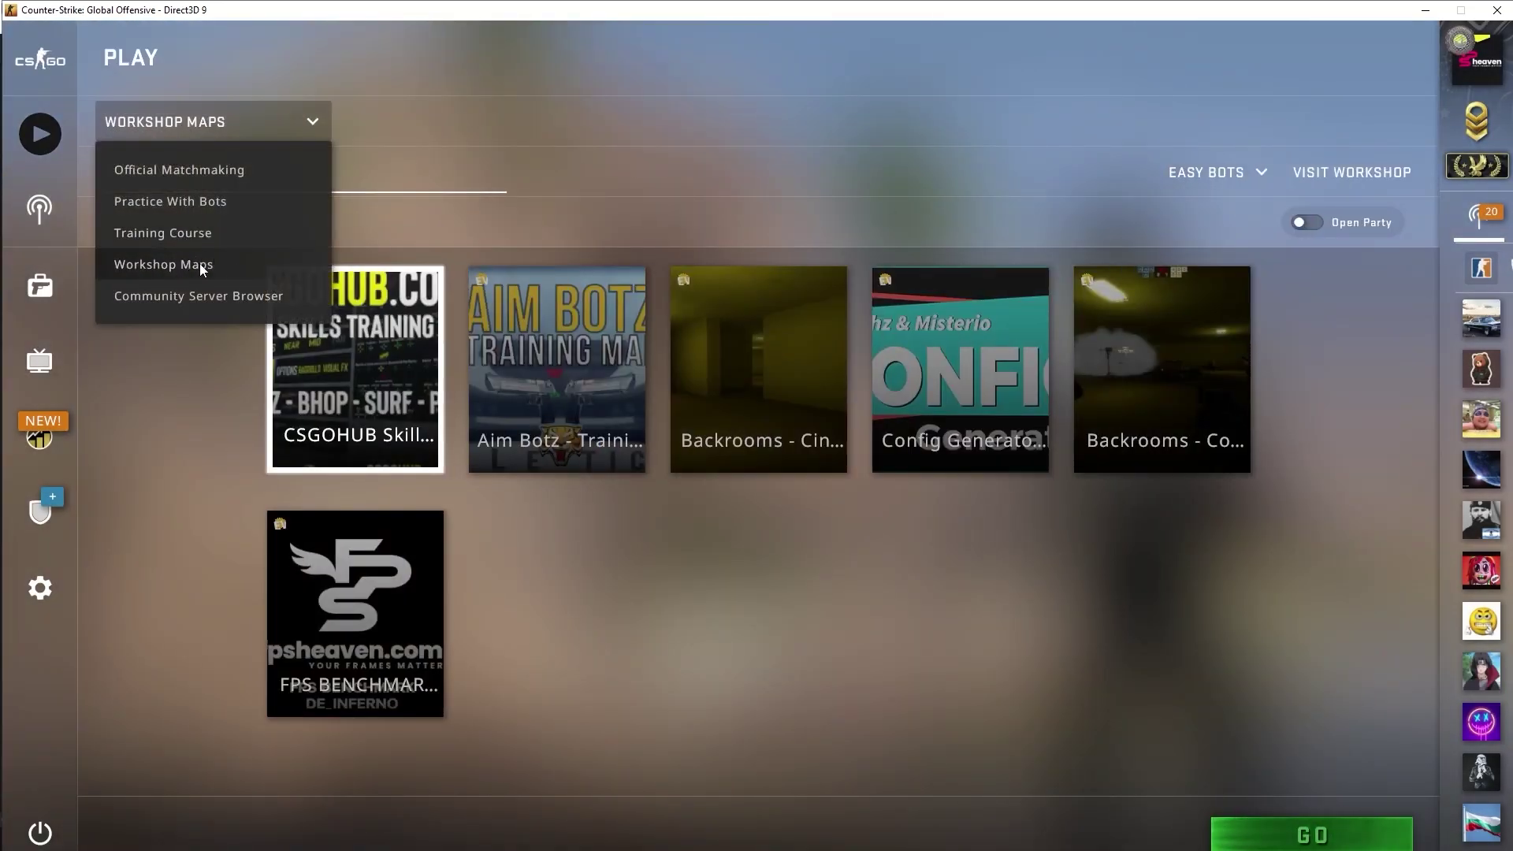
pyautogui.click(200, 263)
pyautogui.doubleClick(352, 610)
pyautogui.click(870, 529)
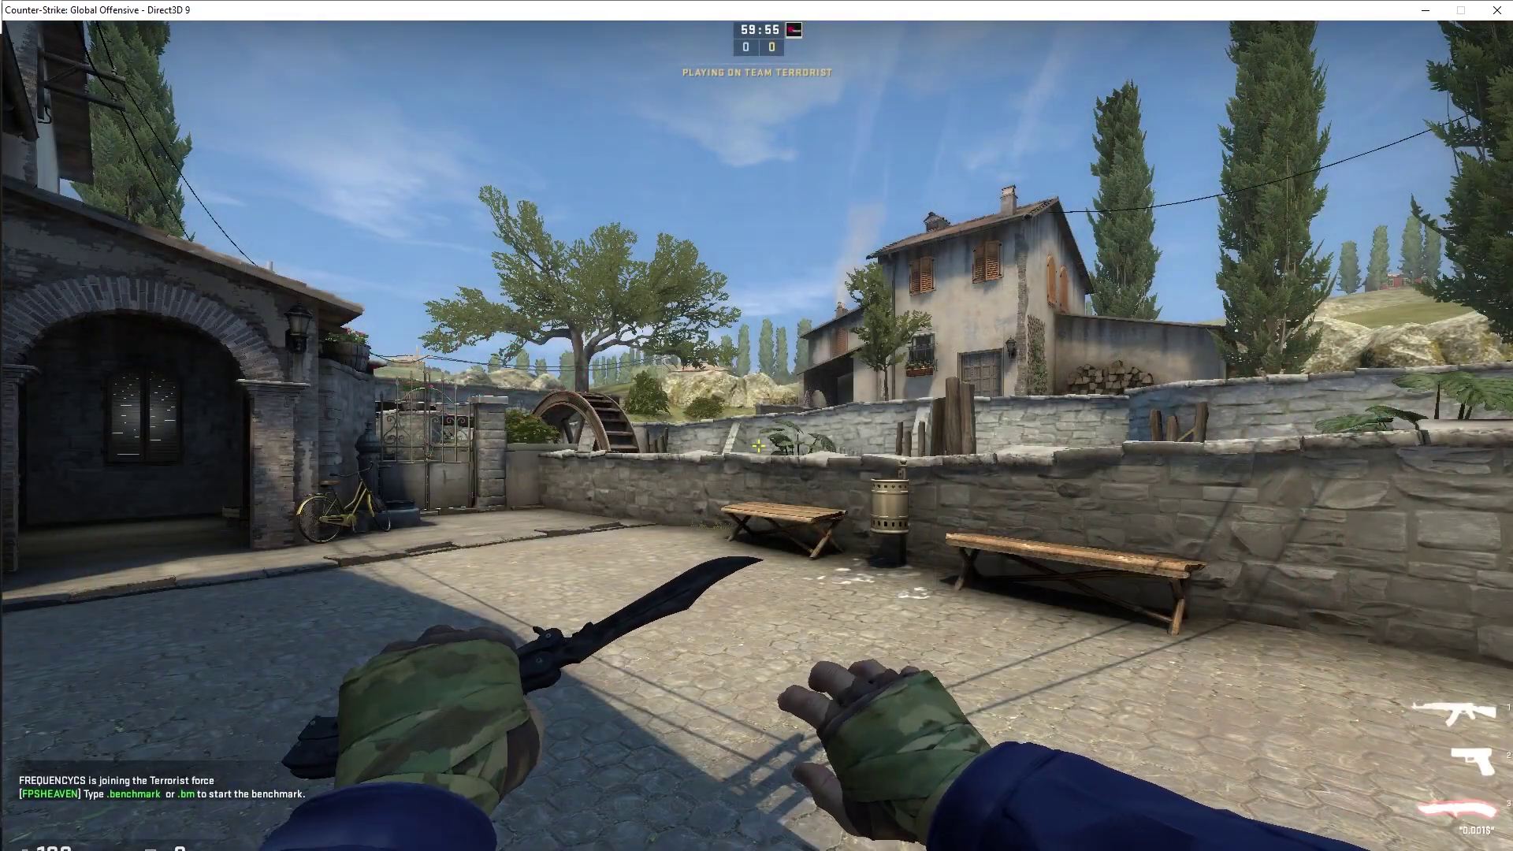
pyautogui.write('y.benchmark')
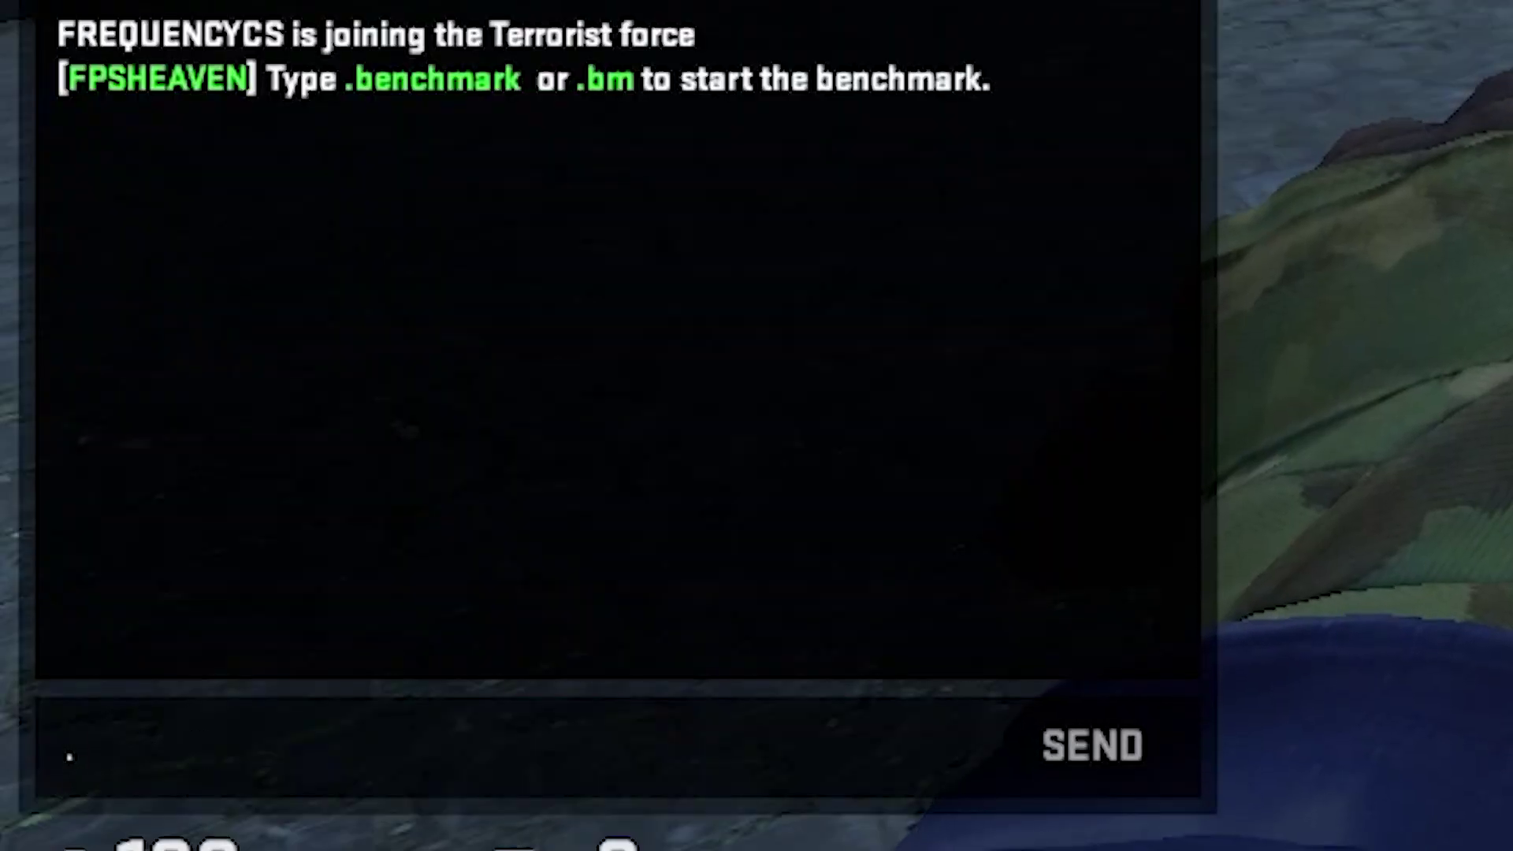
pyautogui.press('Return')
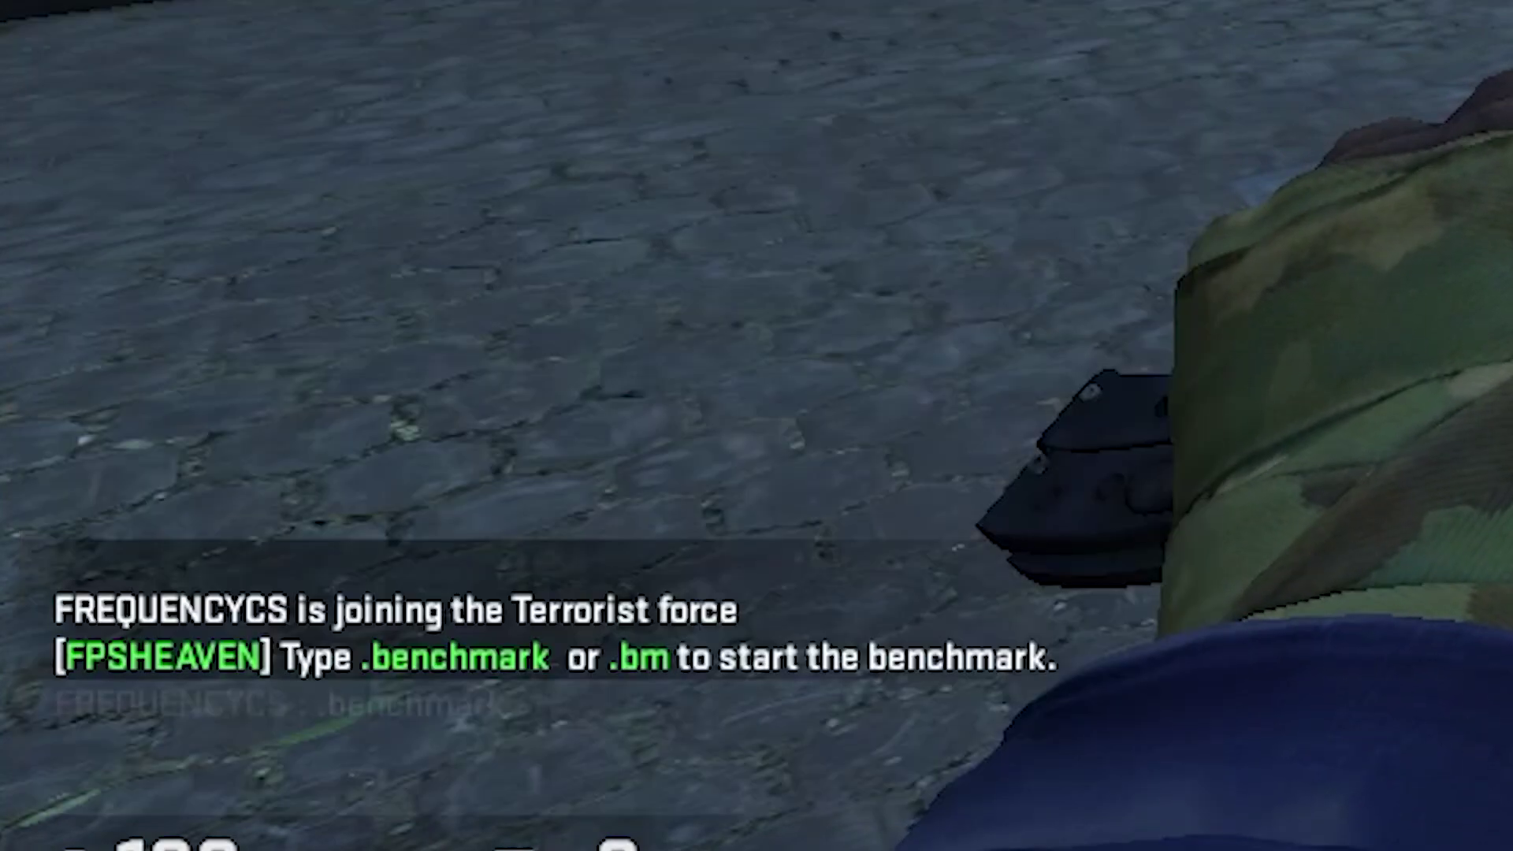